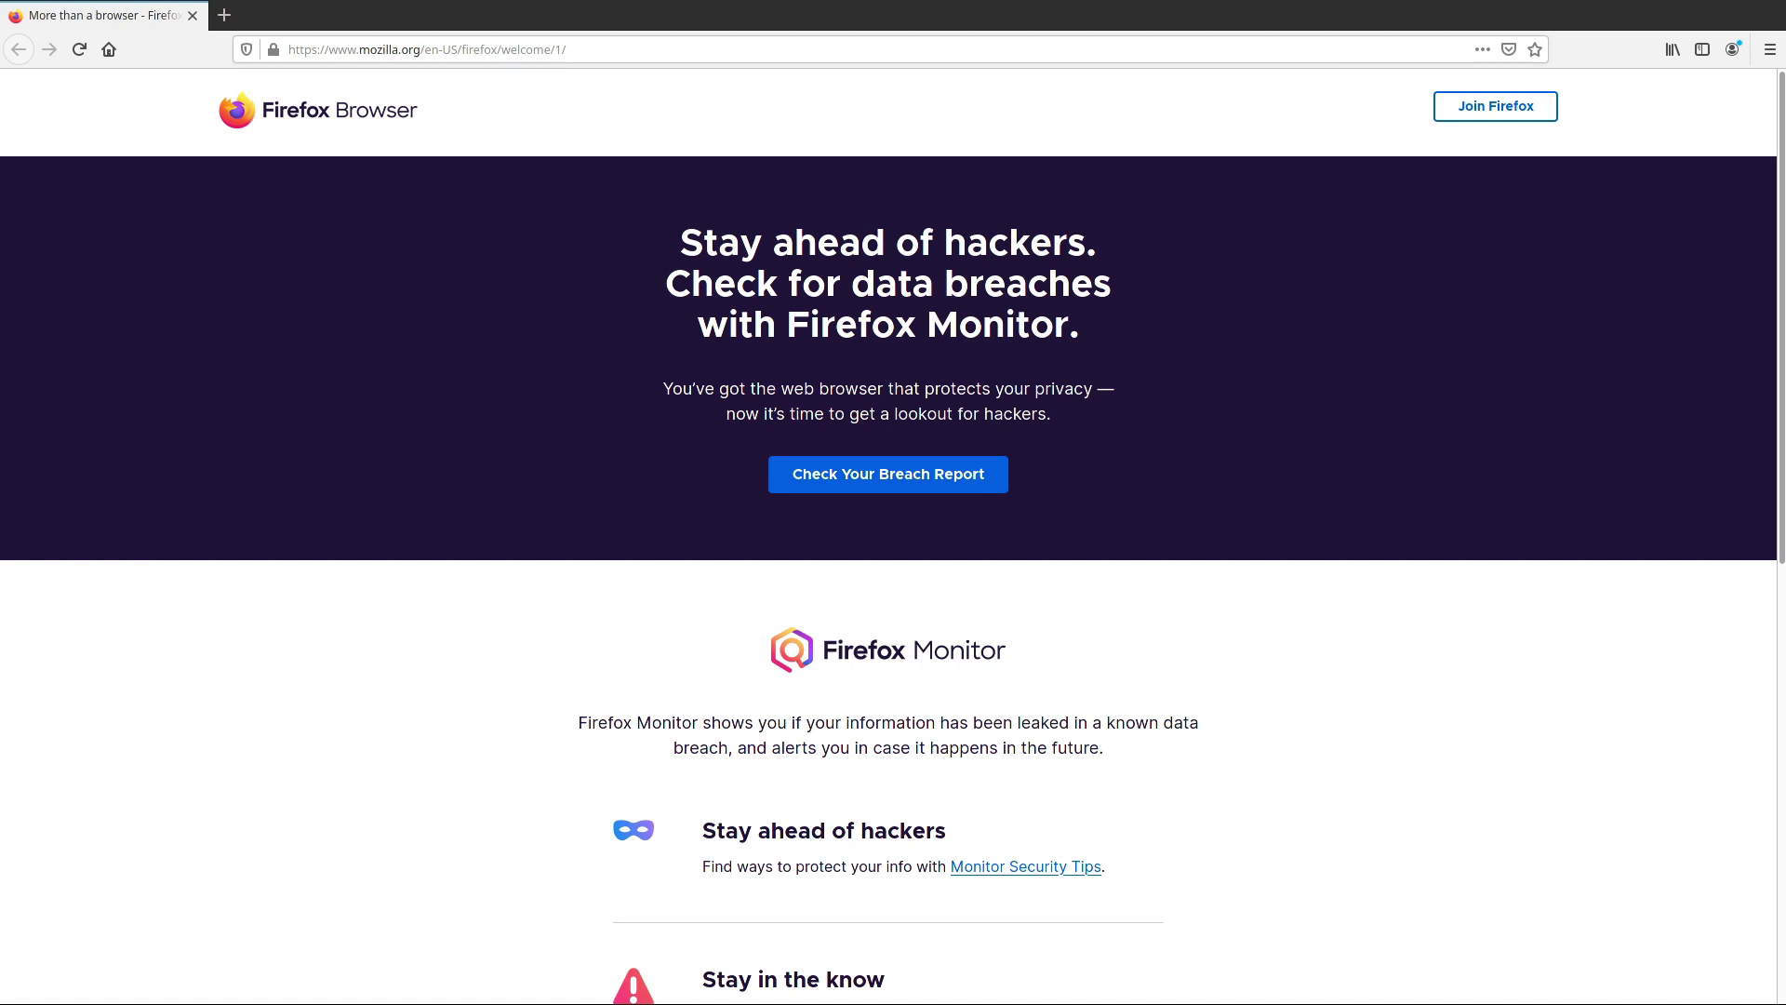
# Go to fastmail.fm in the browser
pyautogui.click(690, 40)
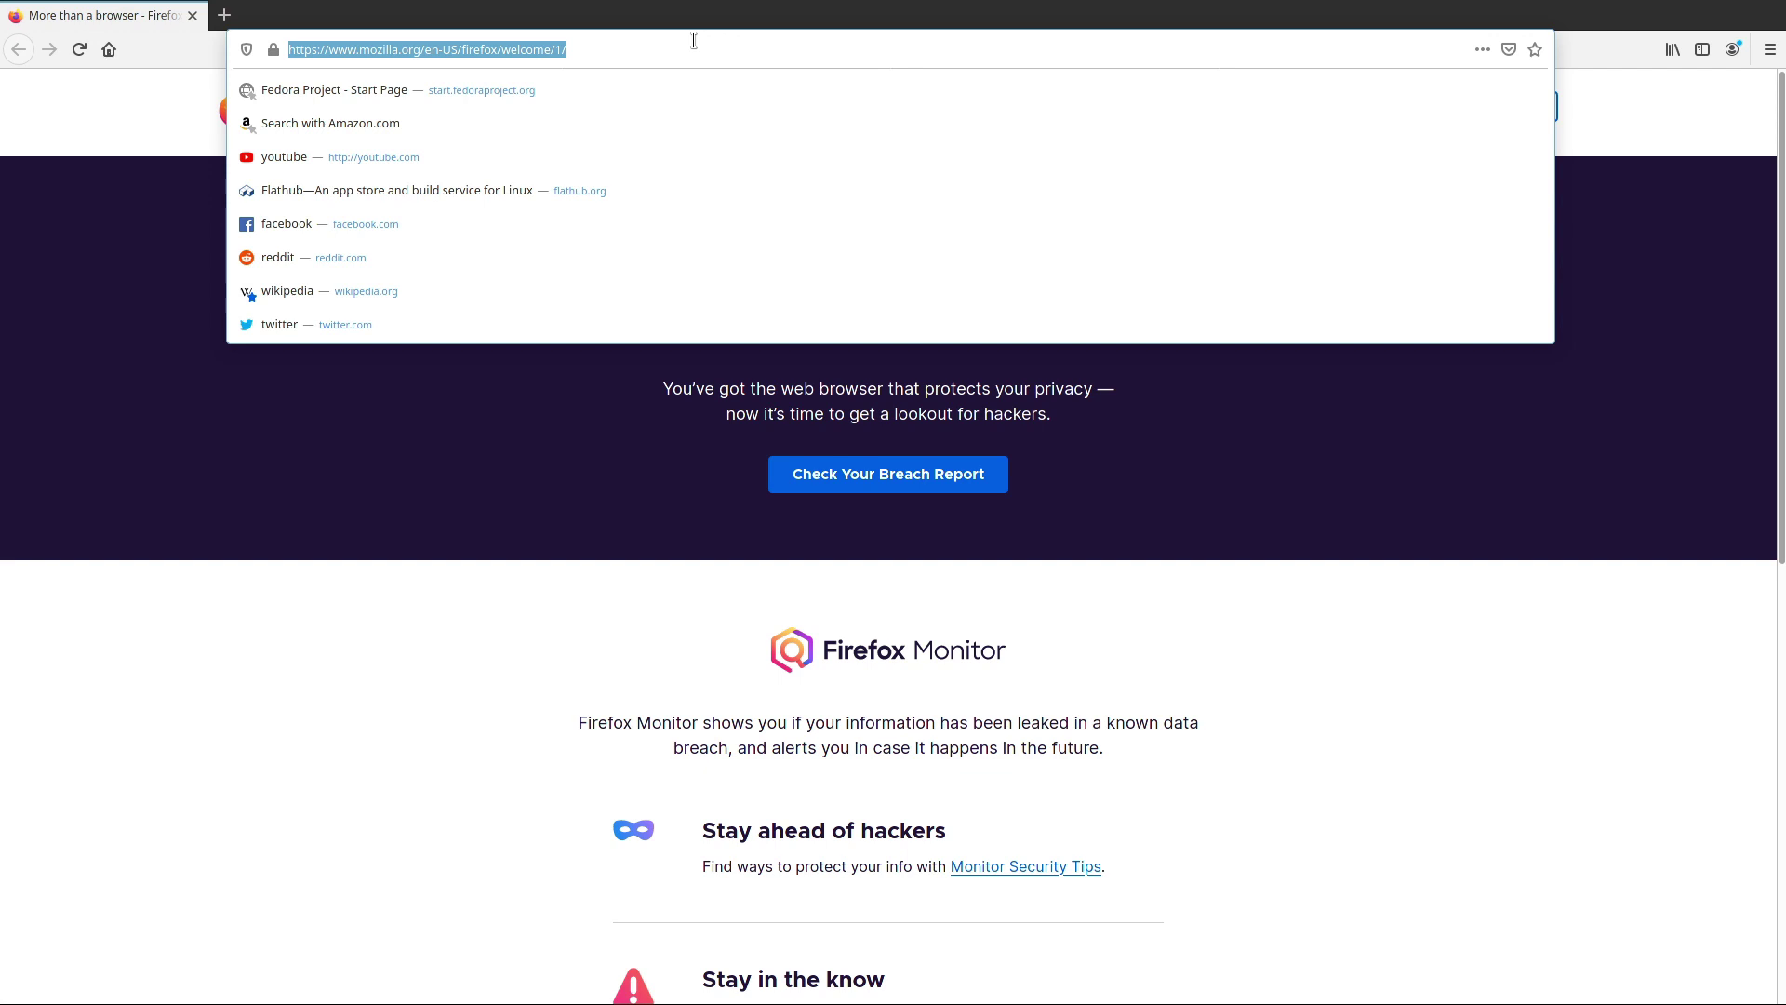
pyautogui.write('fastmail')
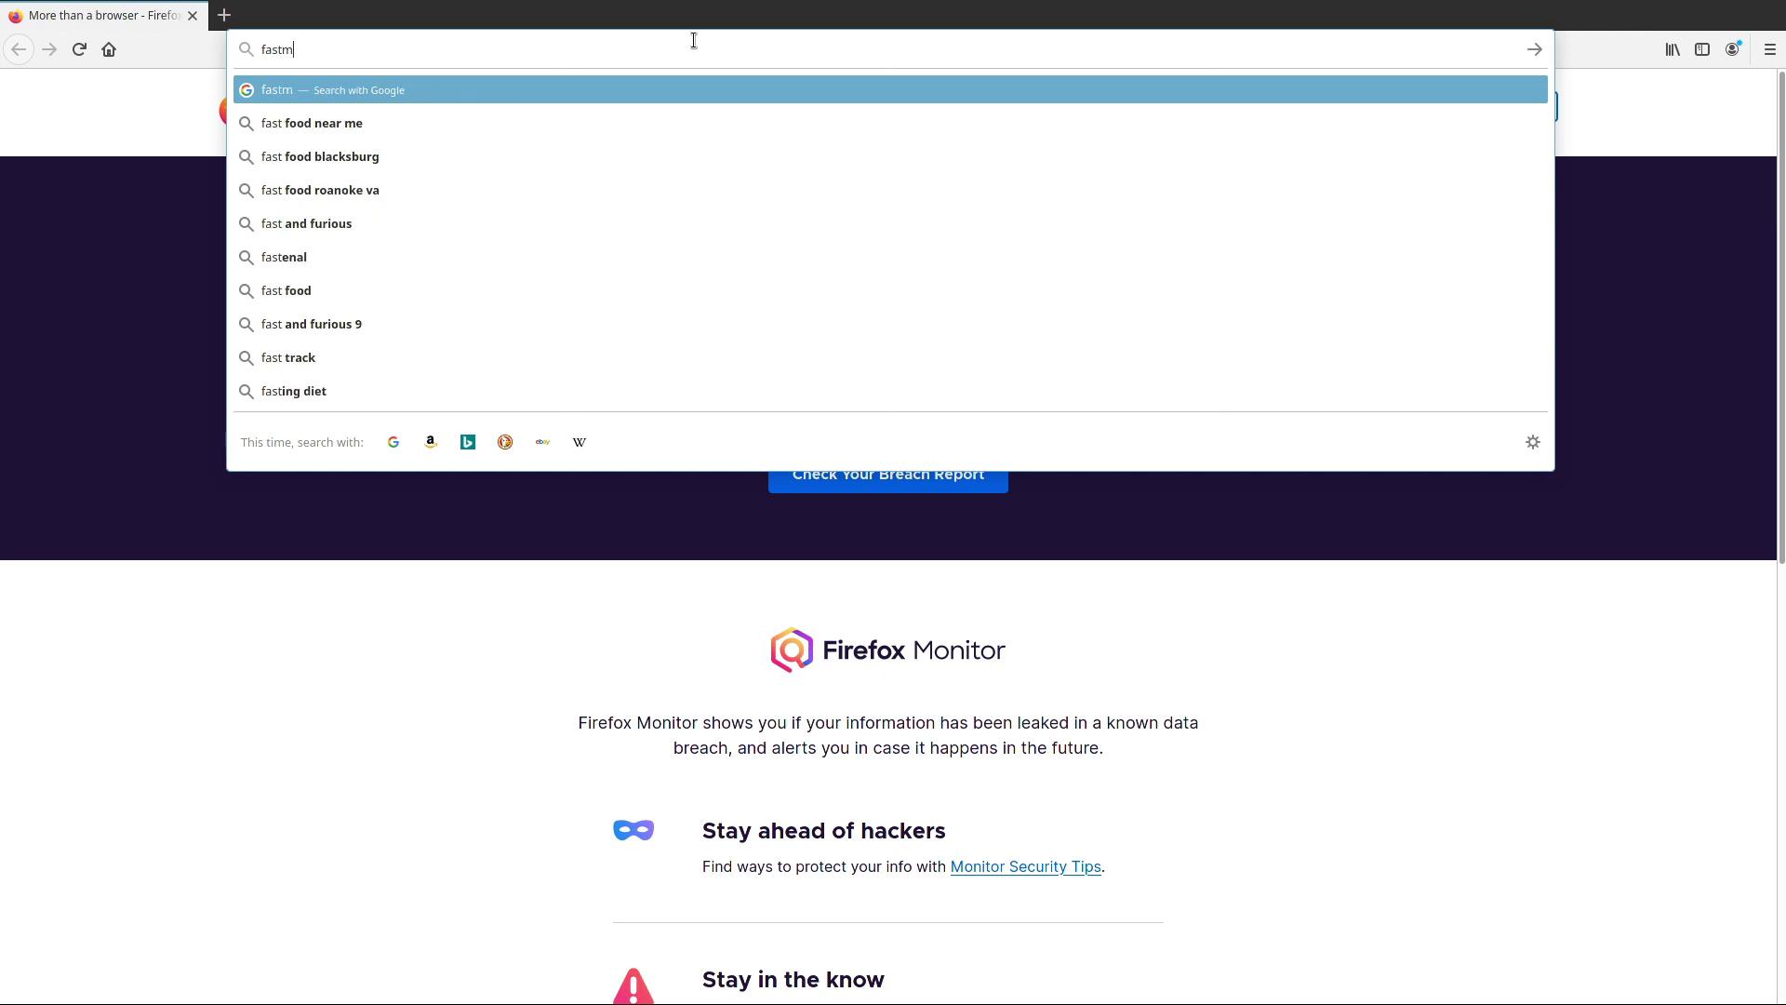
pyautogui.write('.fm')
pyautogui.press('Return')
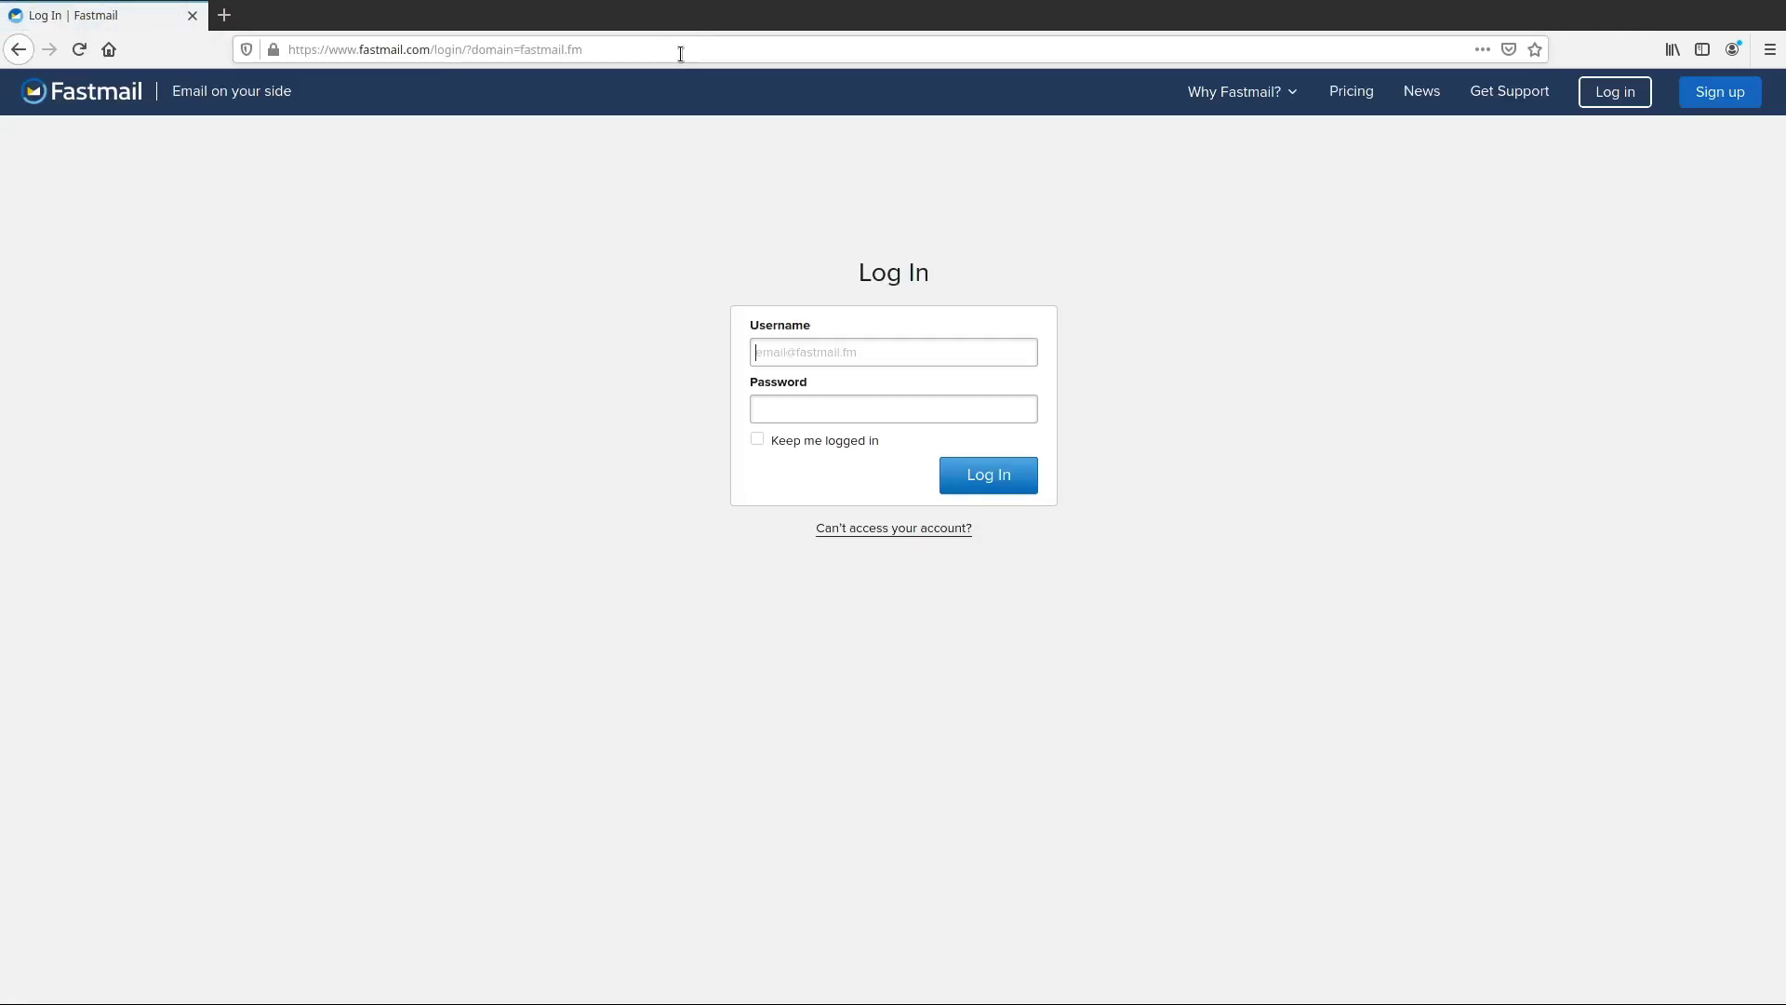
# Open Fastmail's Powerful features page and read down to the support section
pyautogui.moveTo(1251, 97)
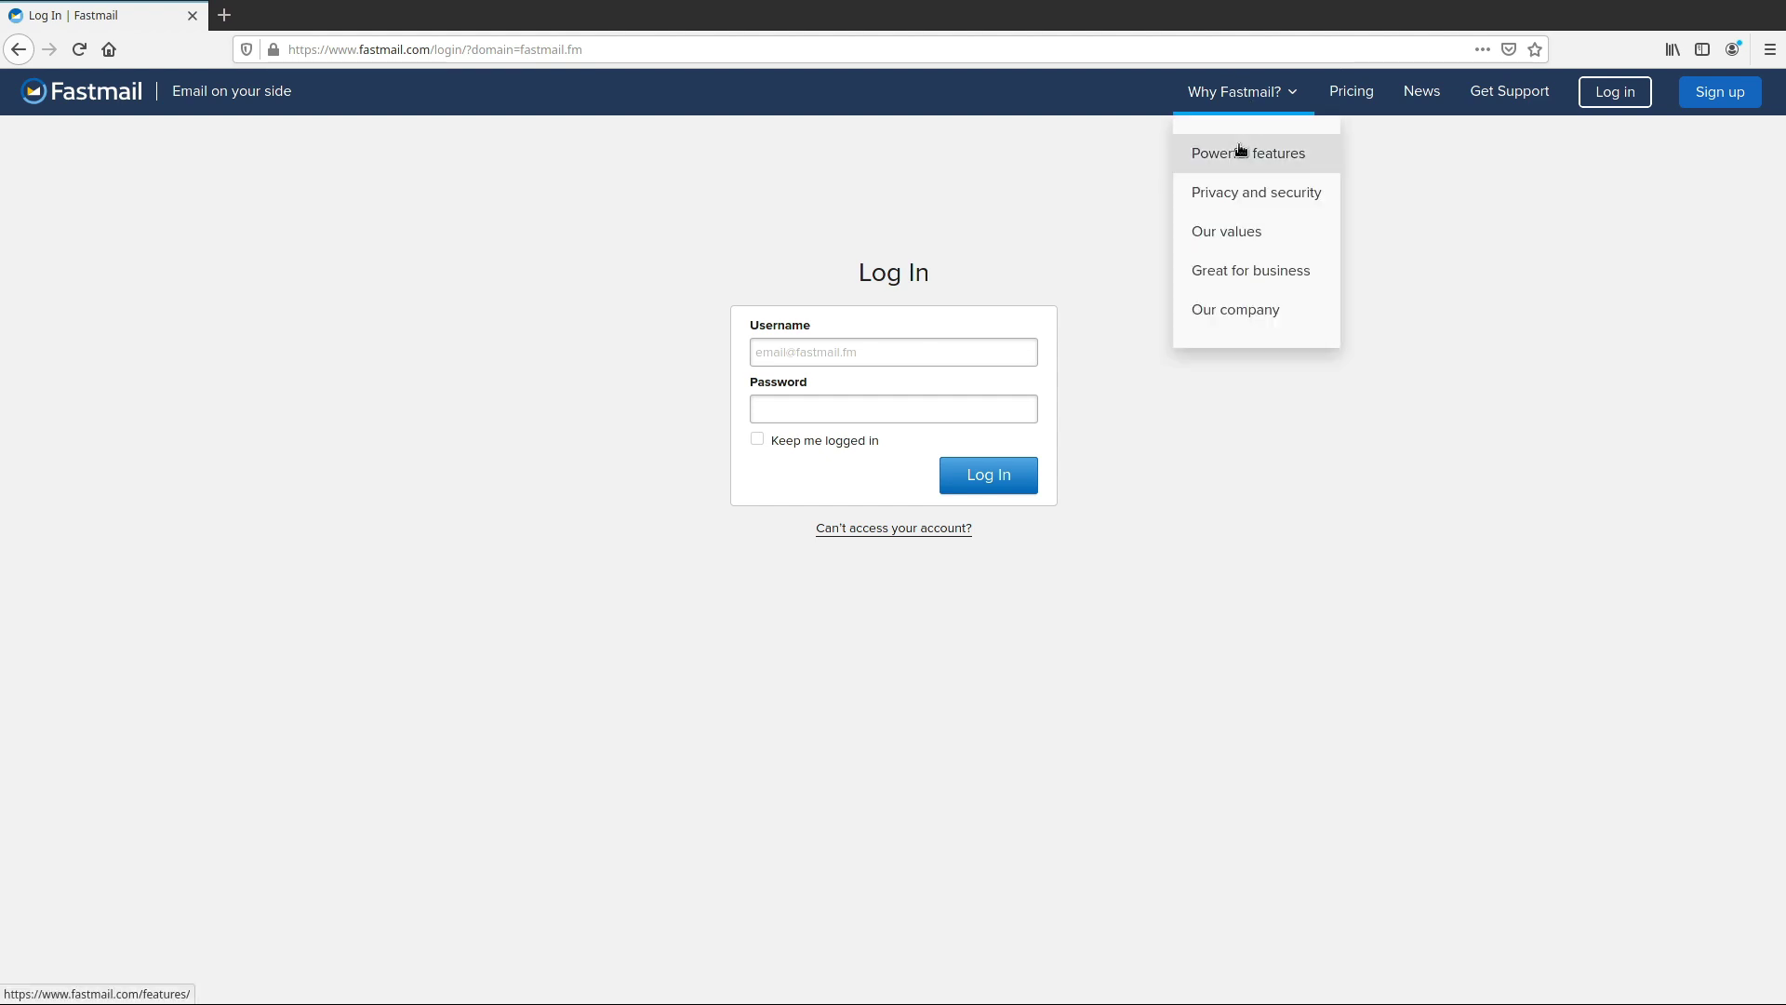
pyautogui.click(1244, 151)
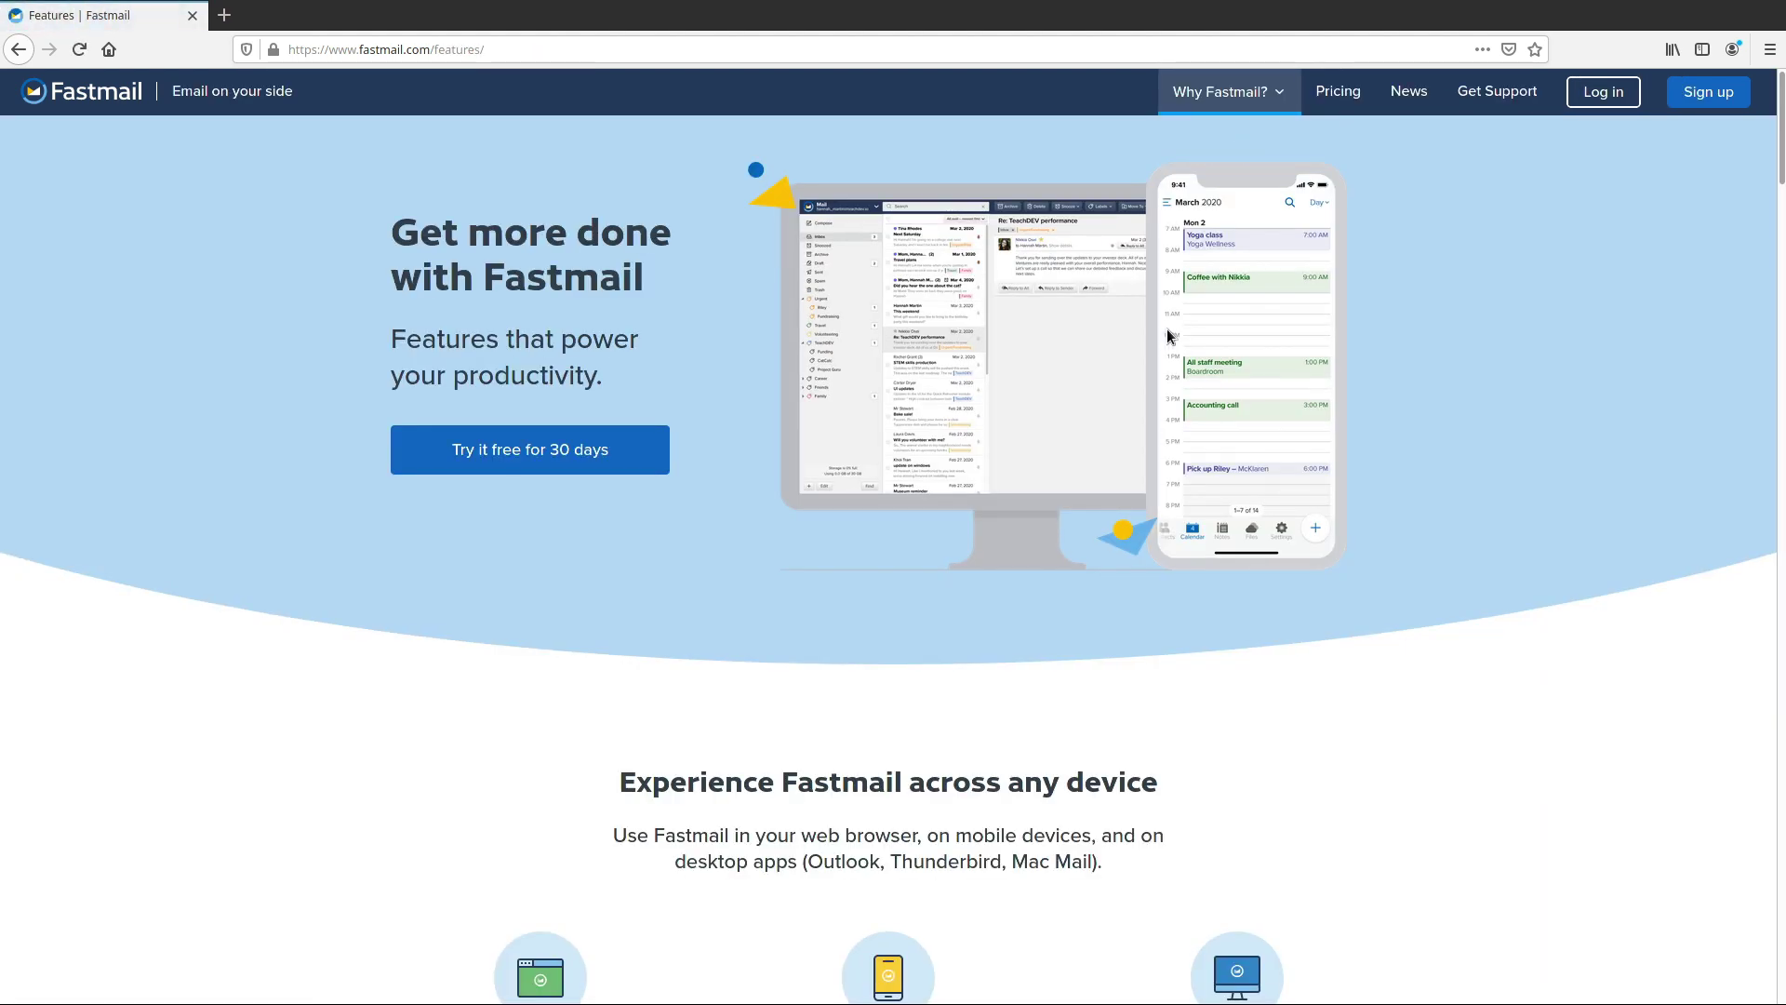
pyautogui.scroll(-6, 1172, 337)
pyautogui.scroll(-6, 1172, 336)
pyautogui.scroll(-7, 1130, 396)
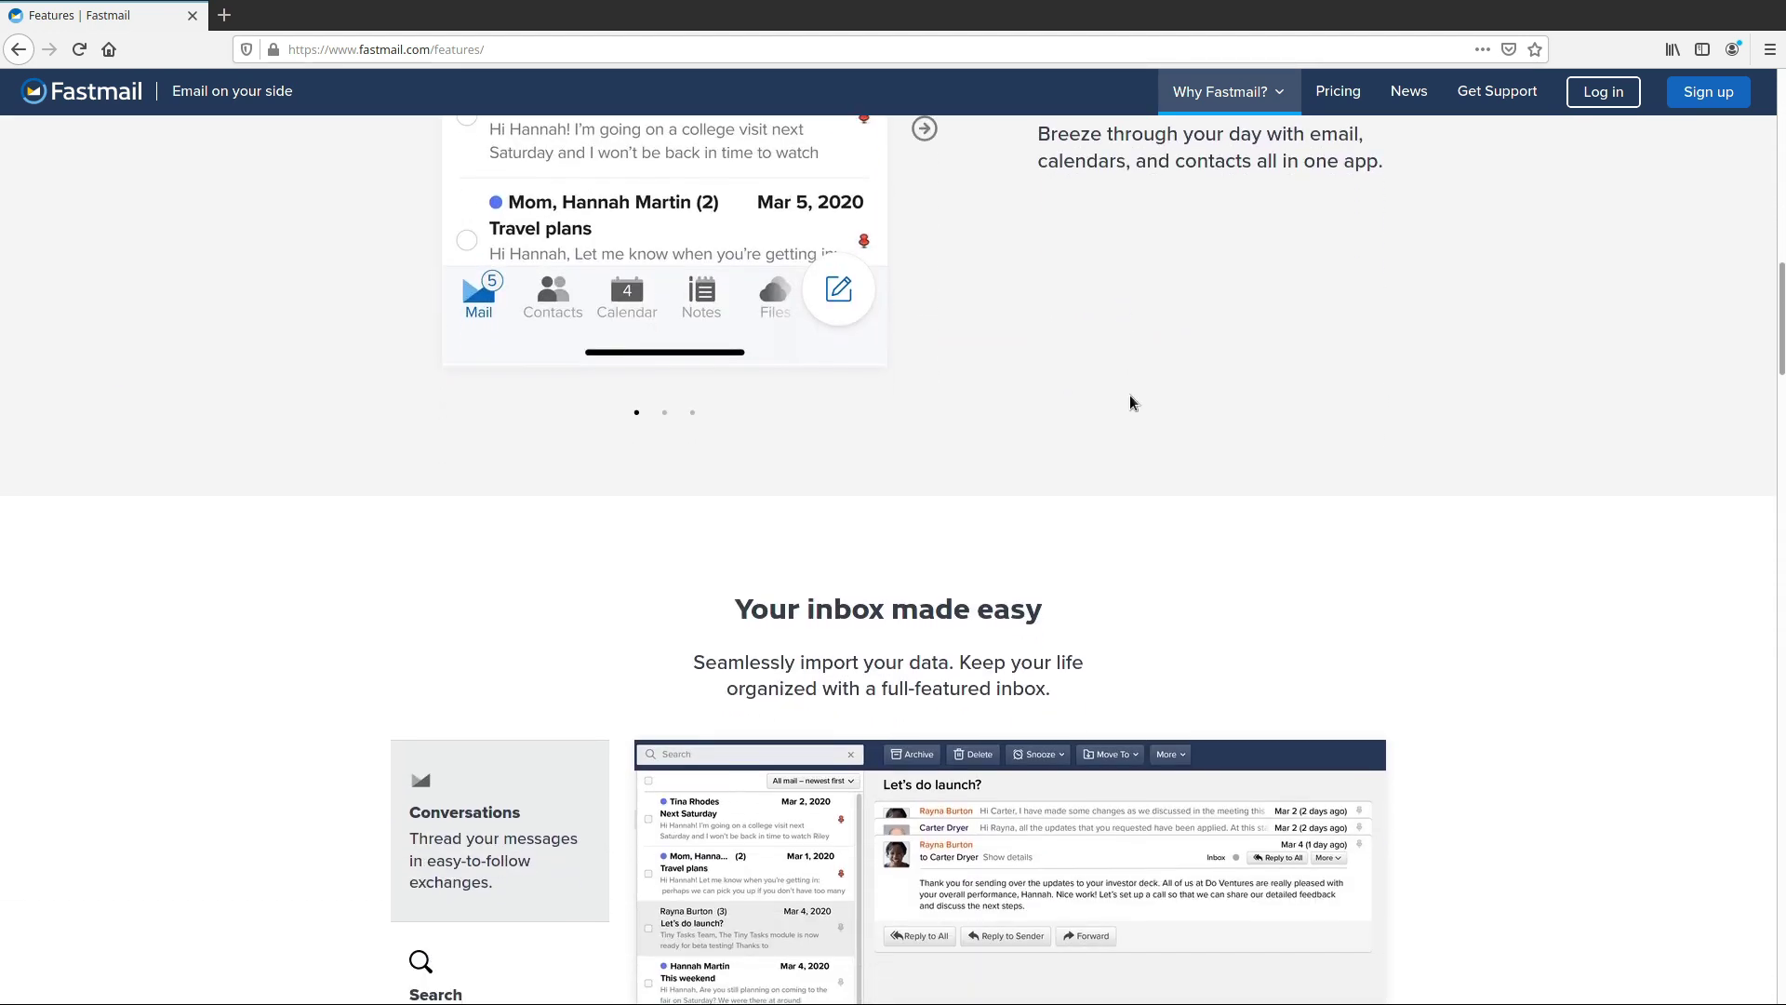
pyautogui.scroll(-7, 1134, 402)
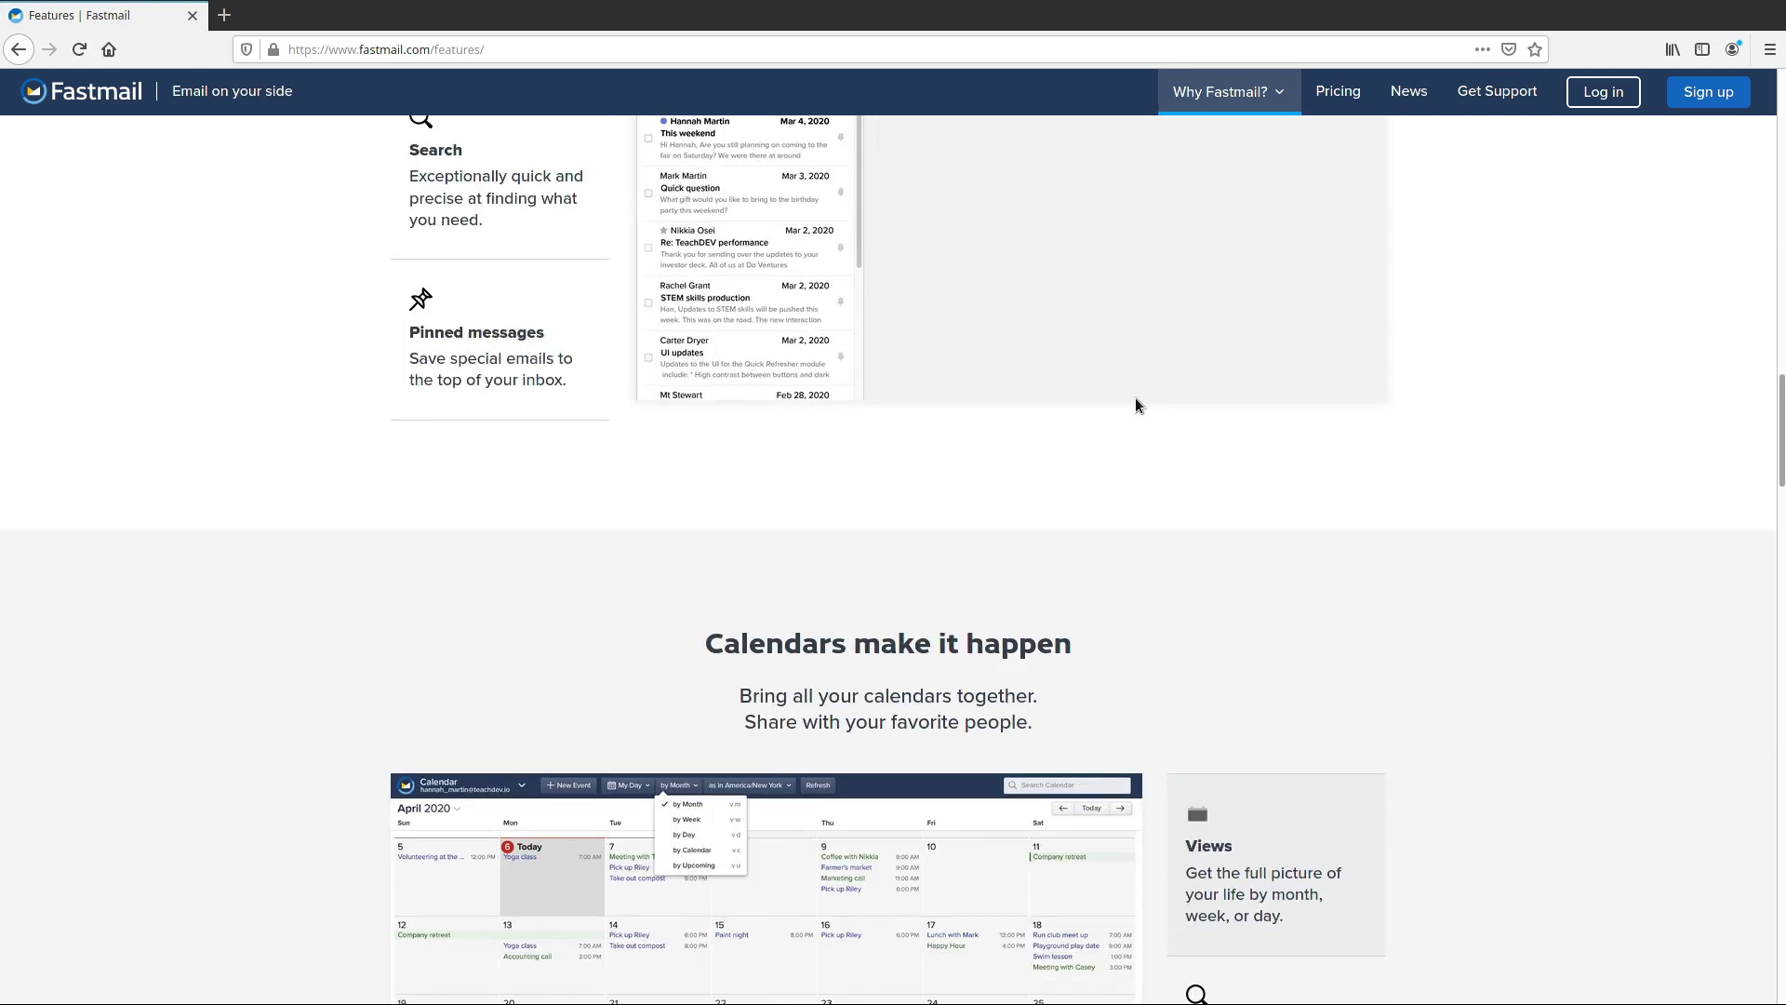
pyautogui.scroll(-9, 1136, 398)
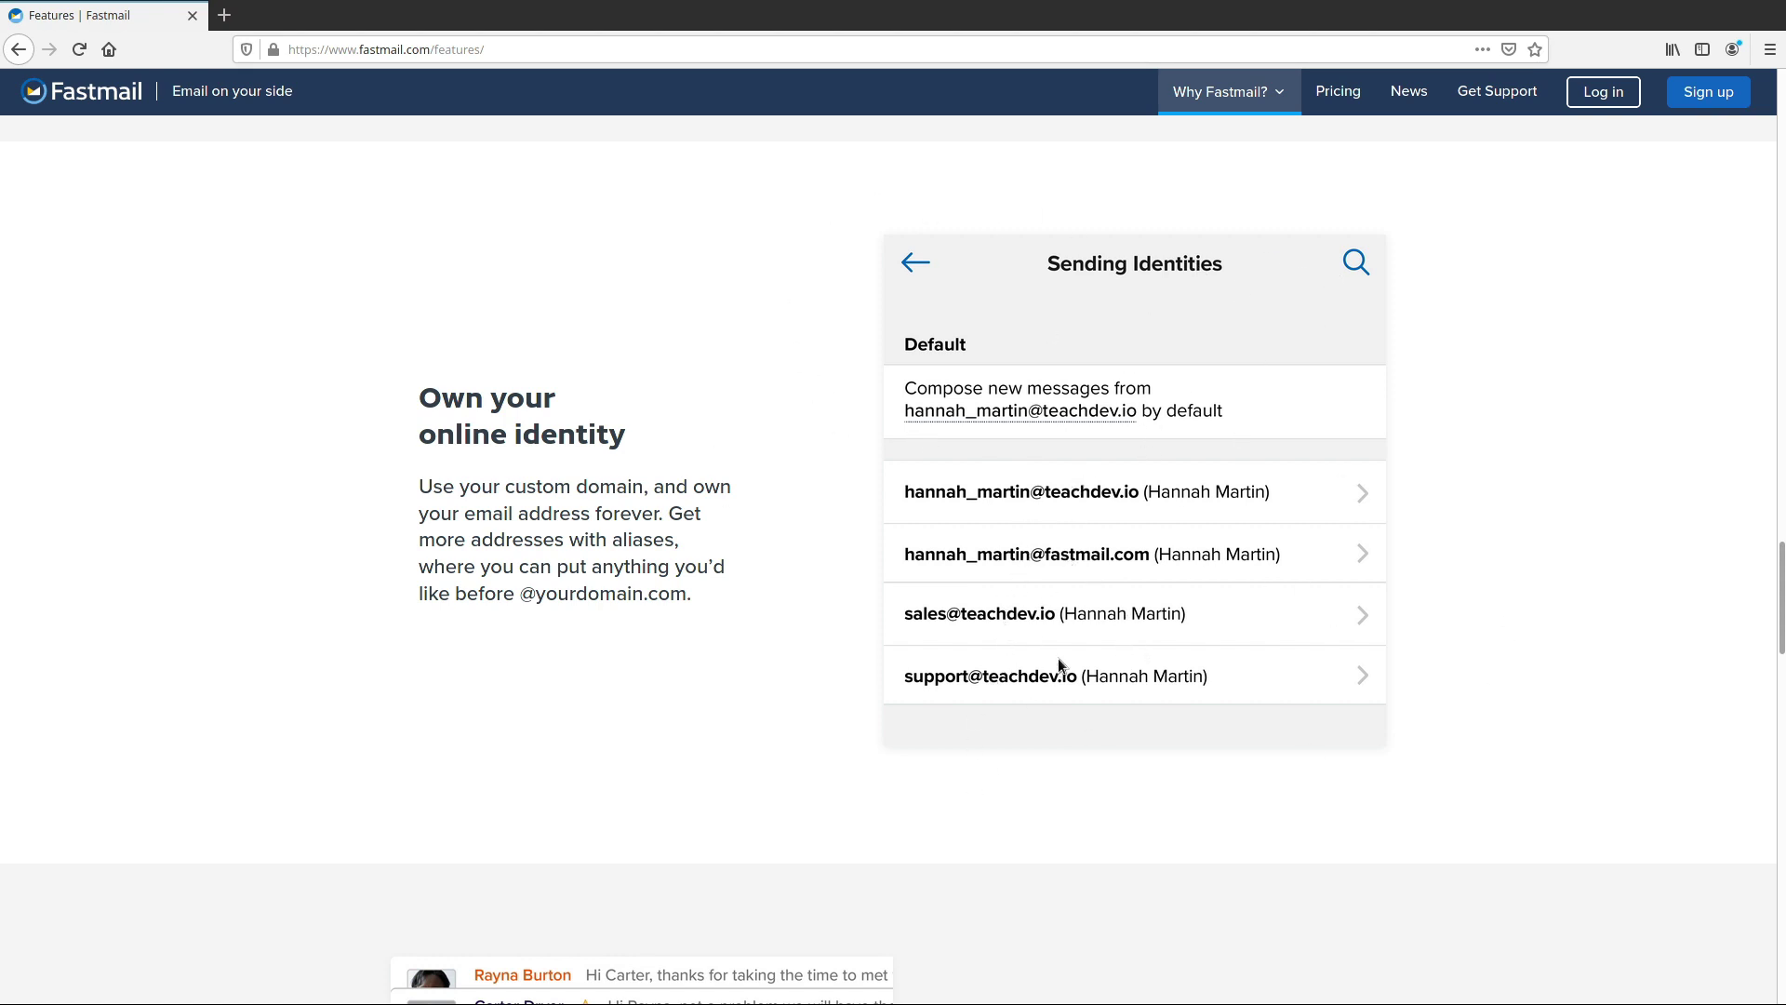
pyautogui.scroll(-6, 1072, 583)
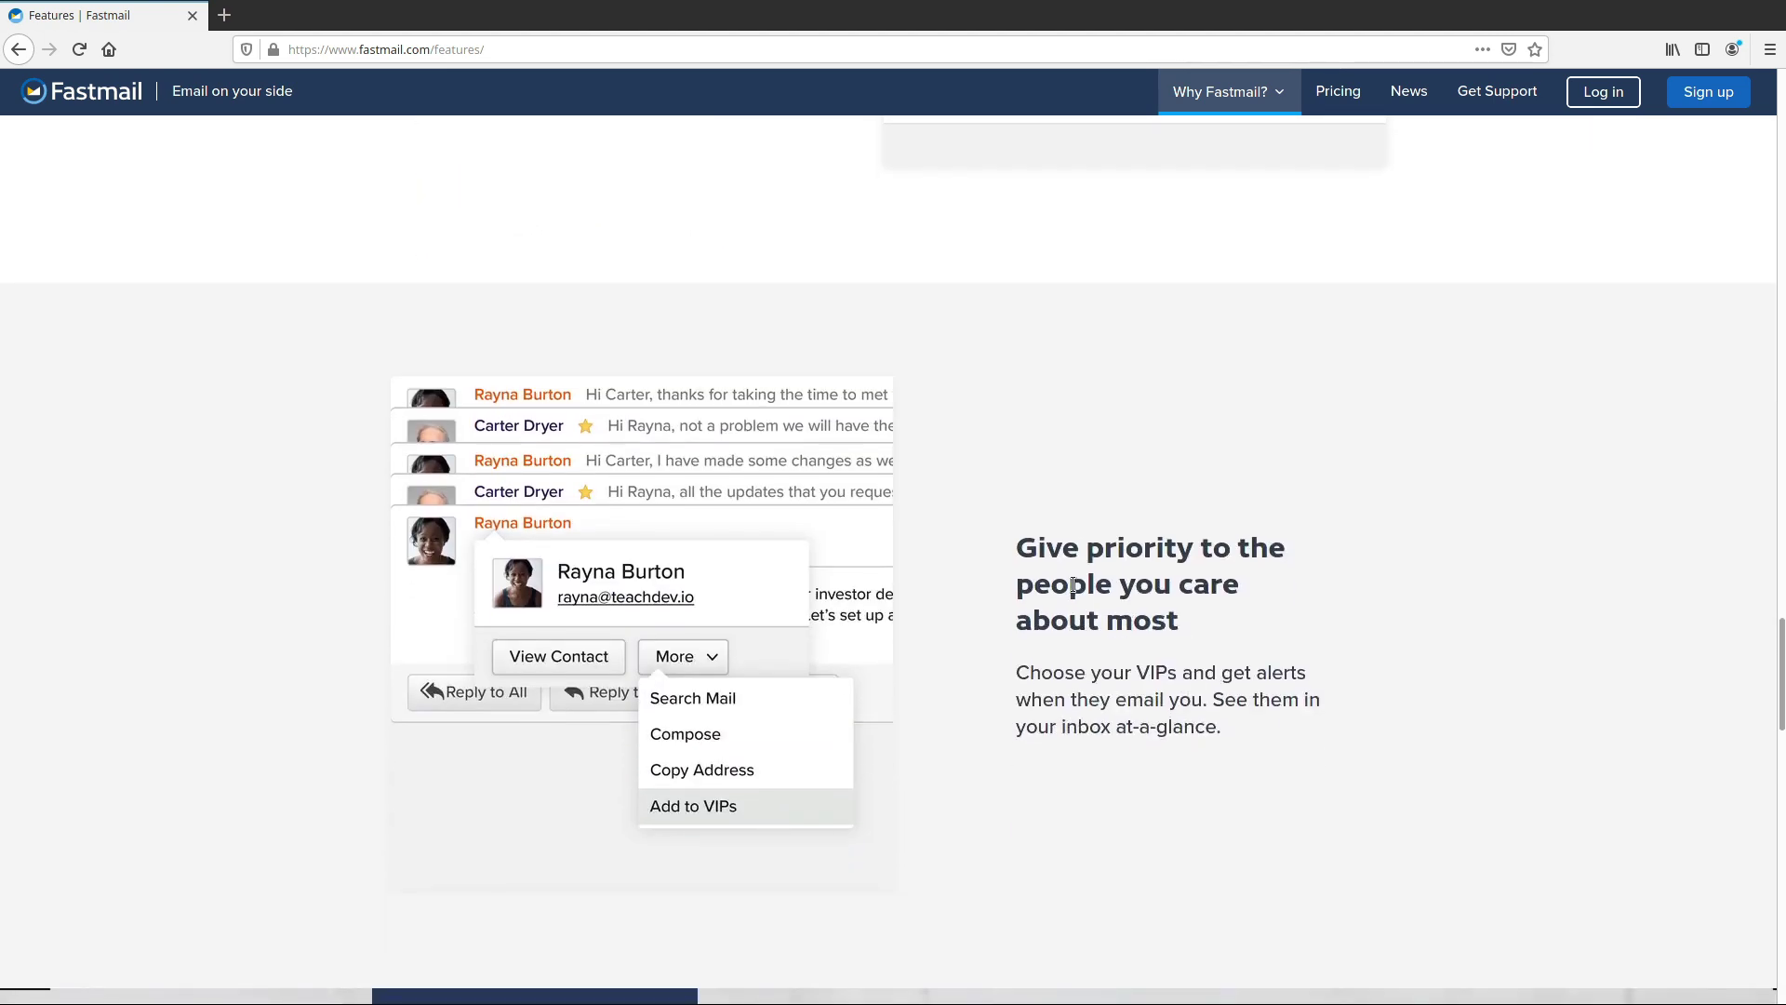
pyautogui.scroll(-5, 1074, 584)
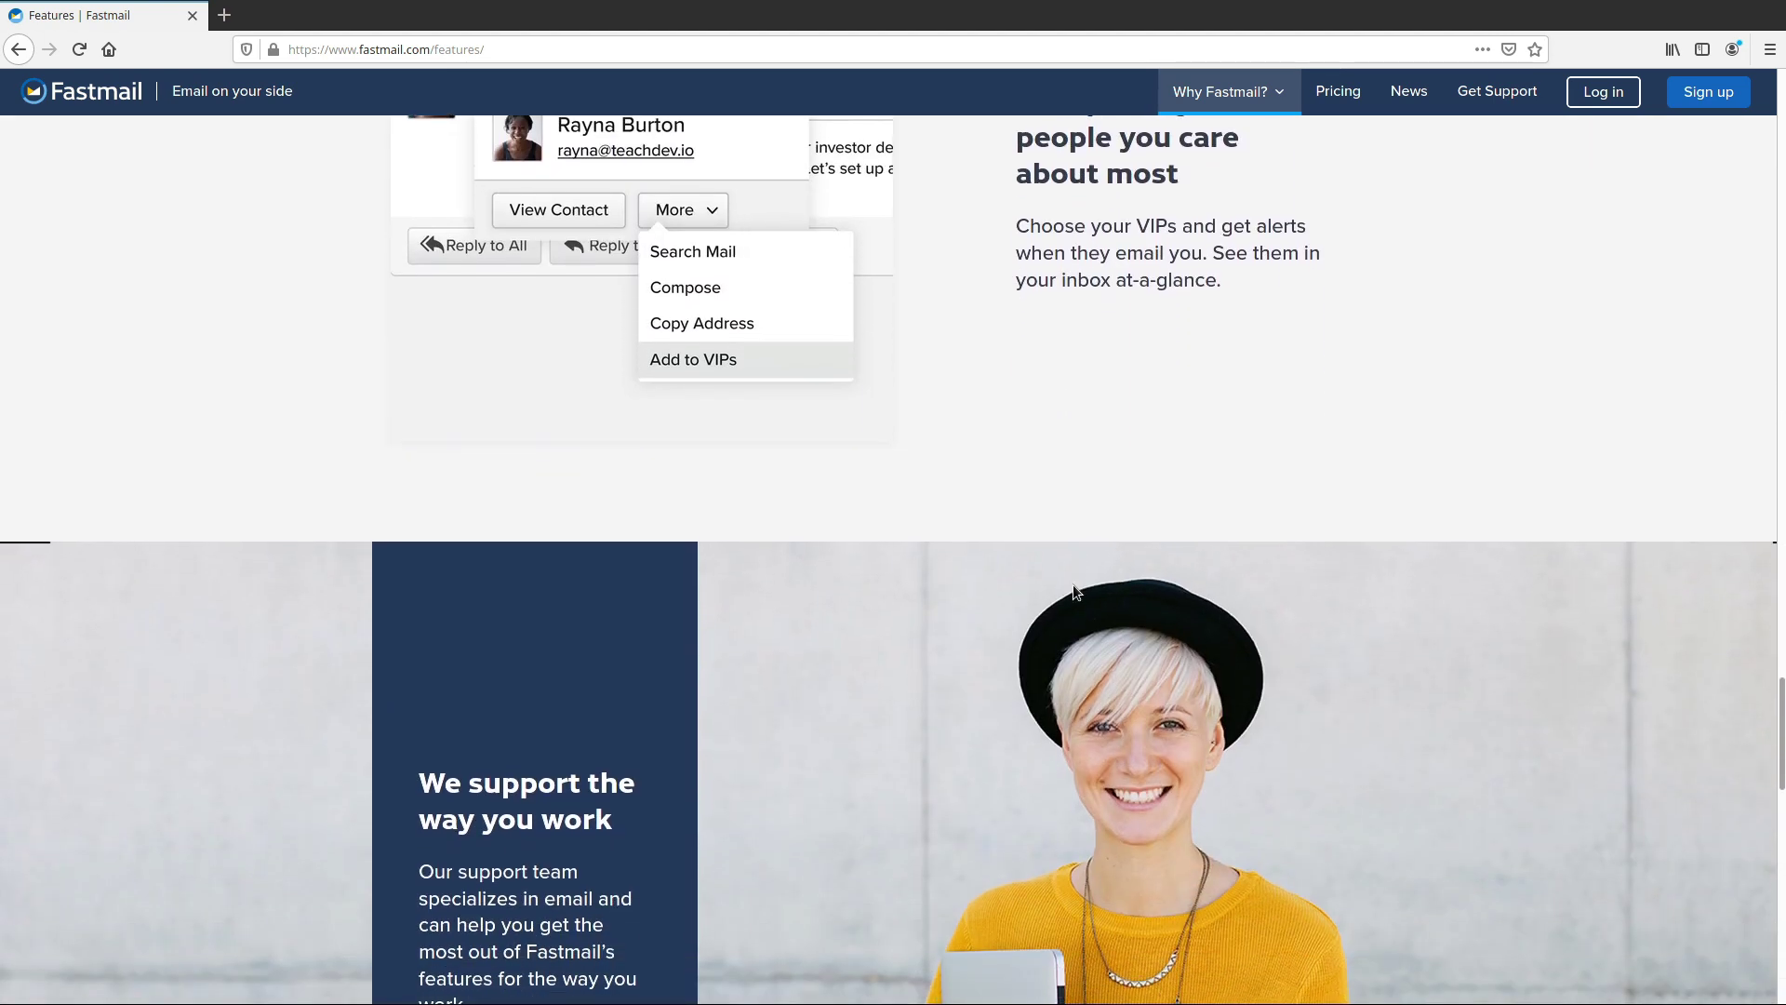
pyautogui.scroll(-1, 1073, 584)
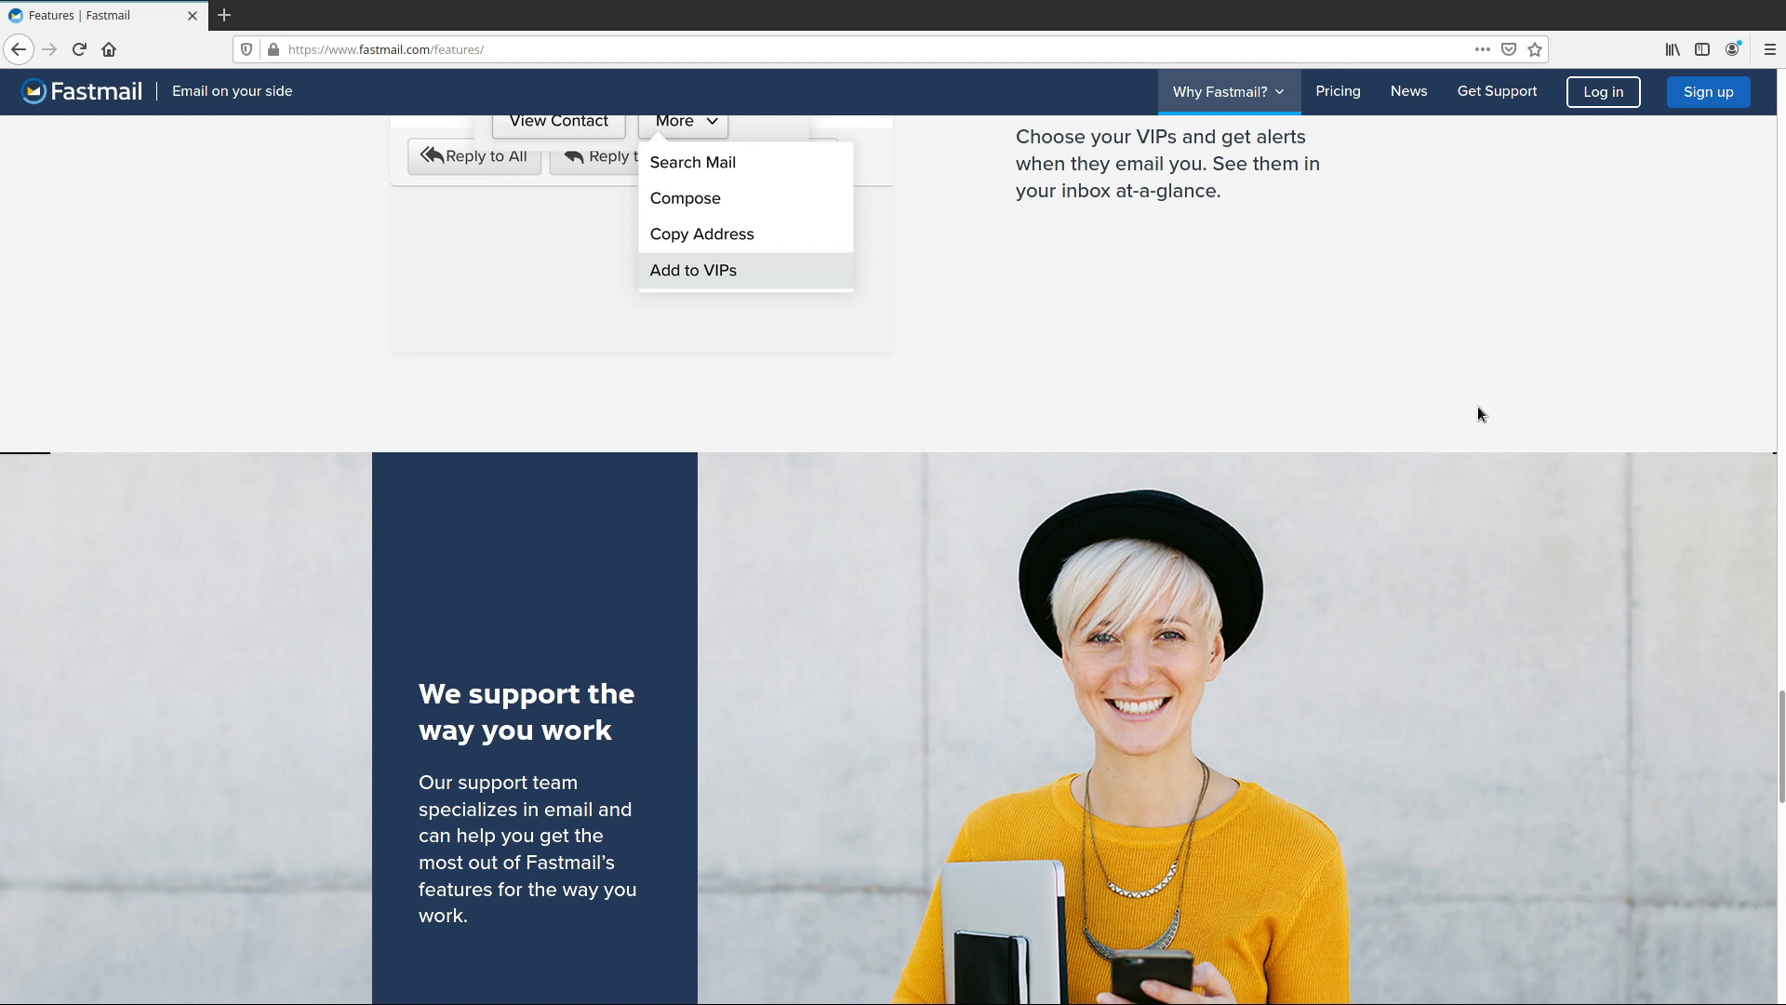
# Open Fastmail pricing and show annual prices: Basic $30, Standard $50, Professional $90
pyautogui.click(1344, 96)
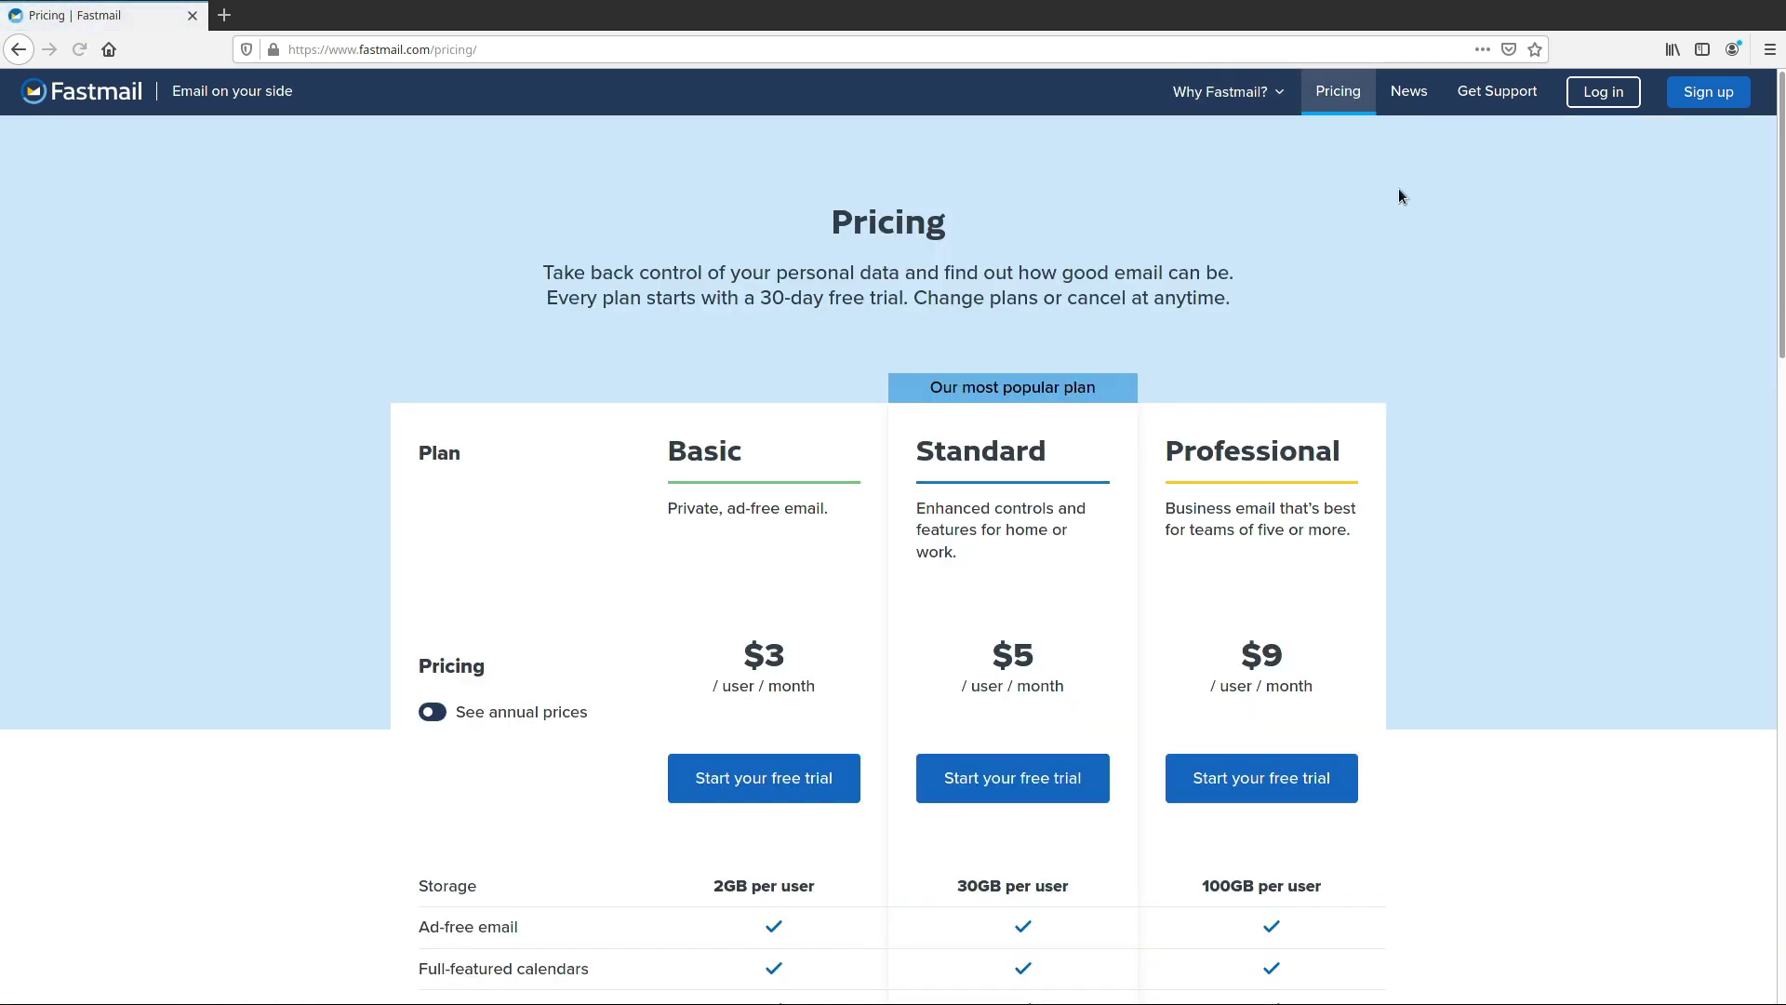
pyautogui.scroll(-3, 977, 638)
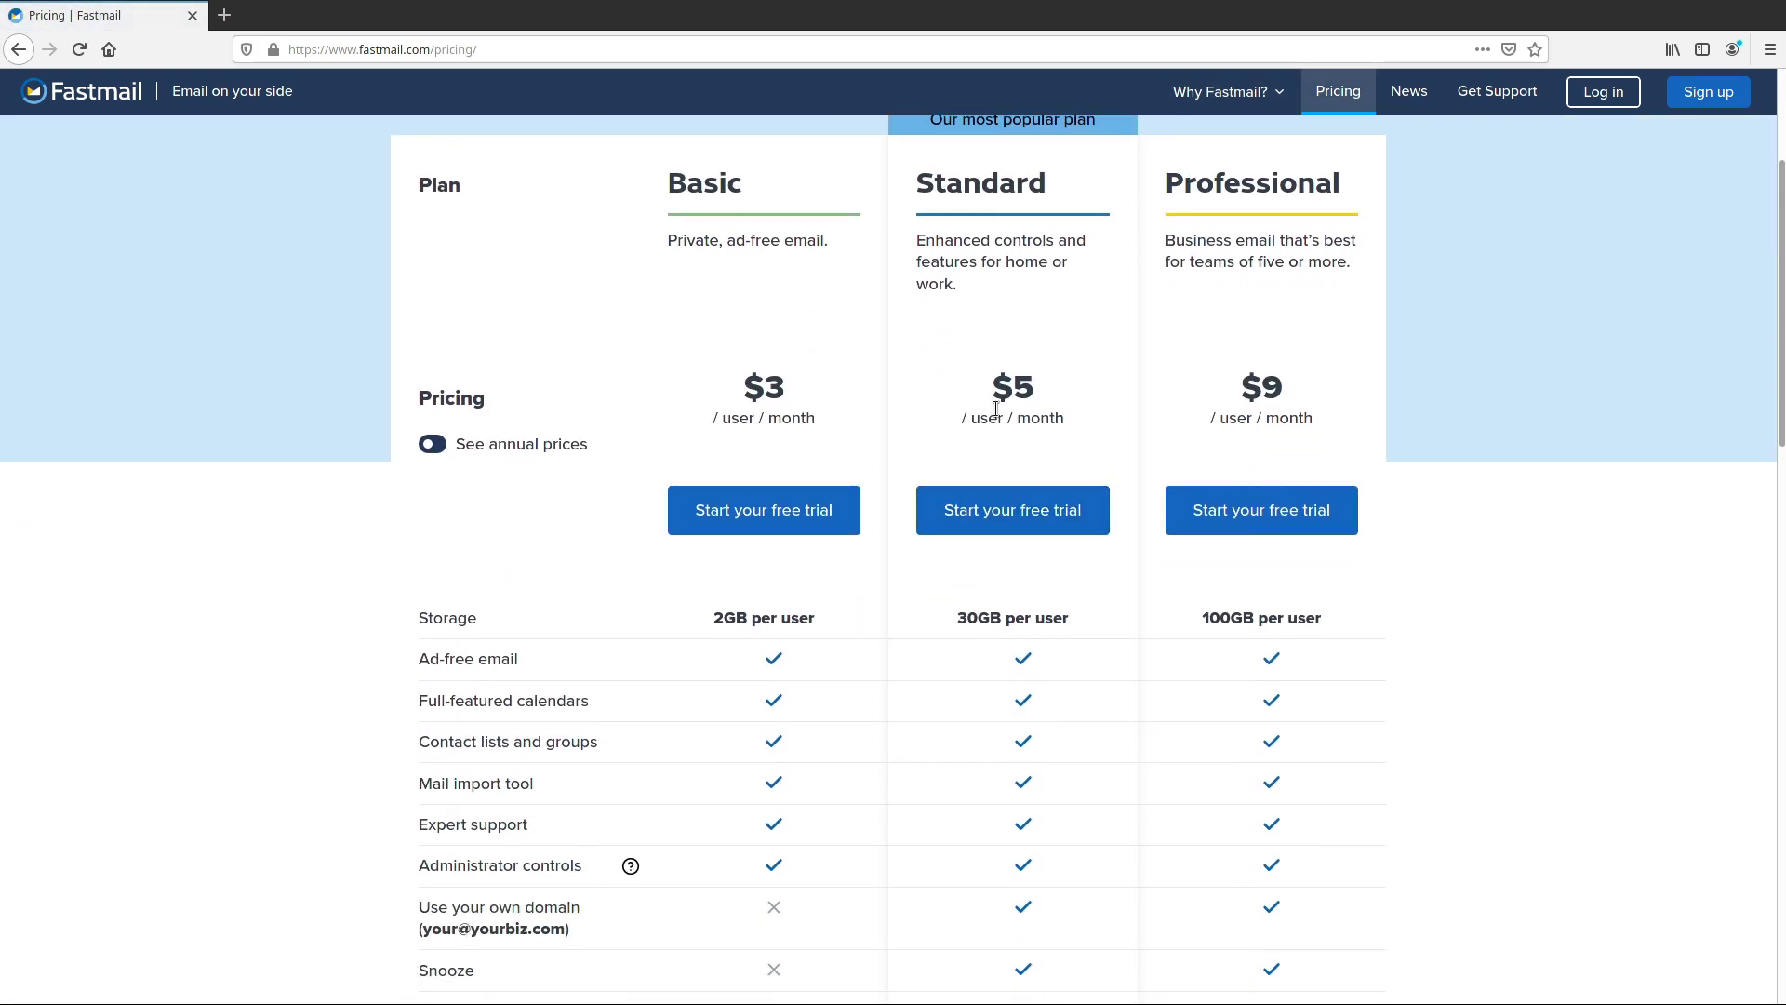
pyautogui.scroll(-1, 1092, 398)
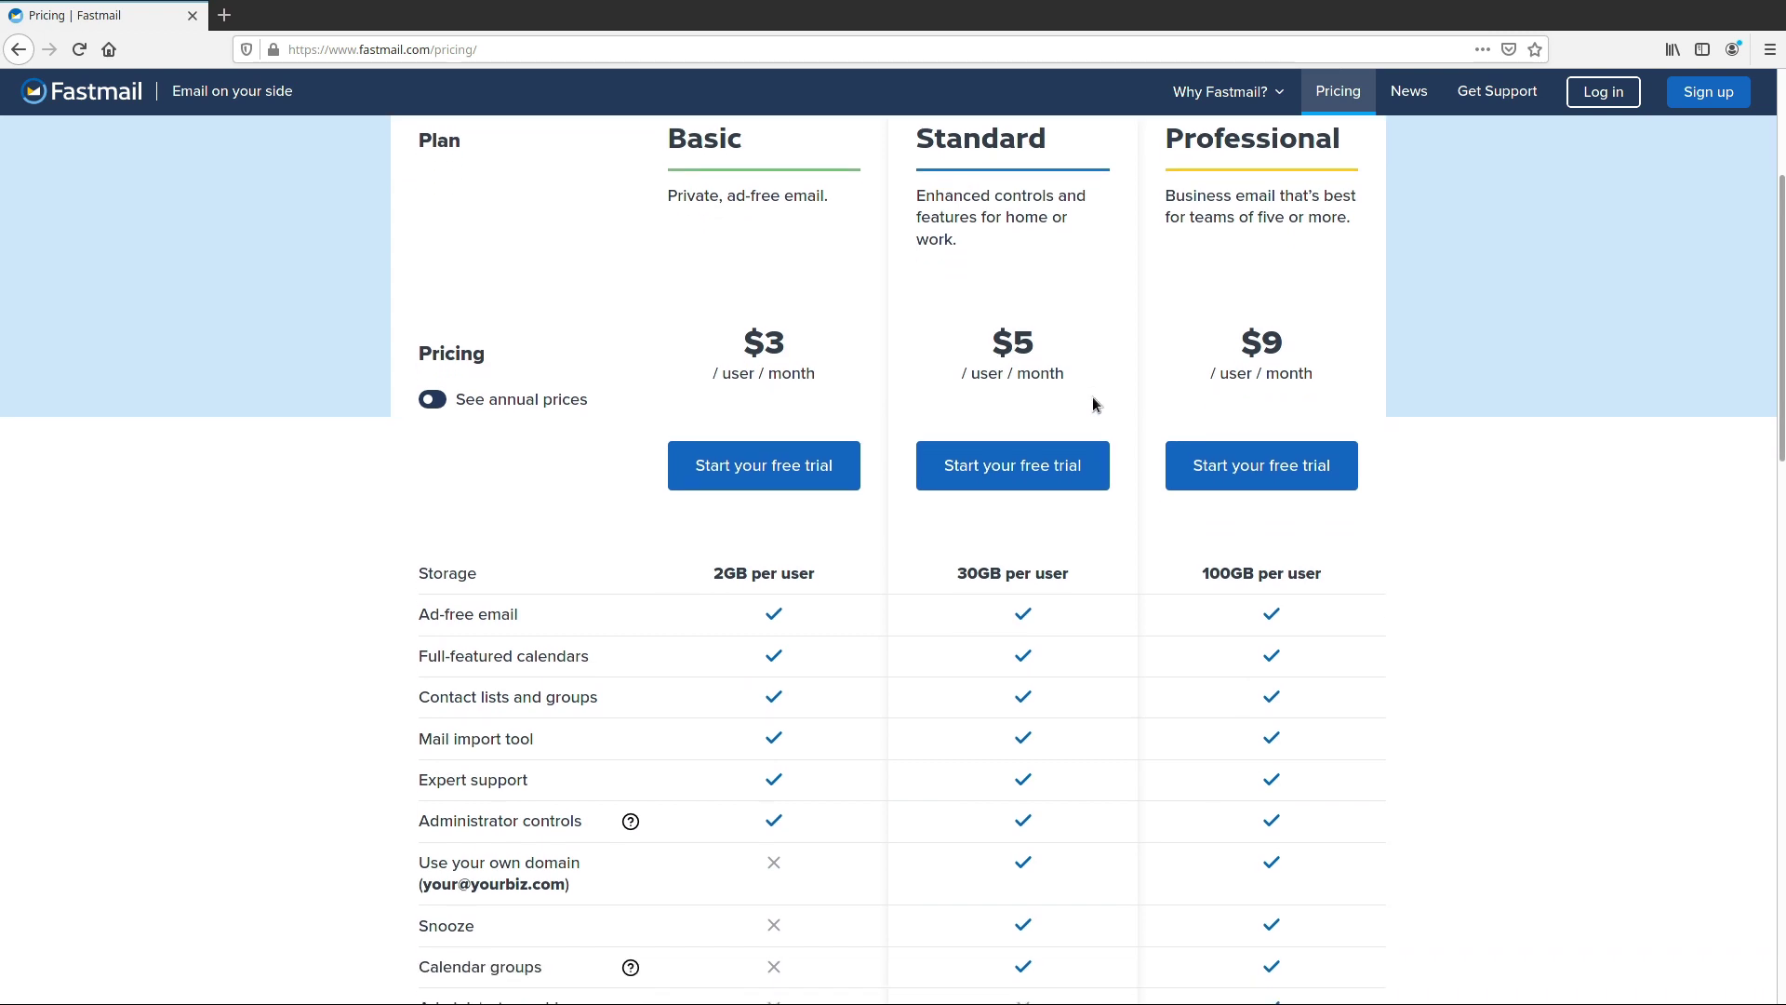
pyautogui.click(431, 399)
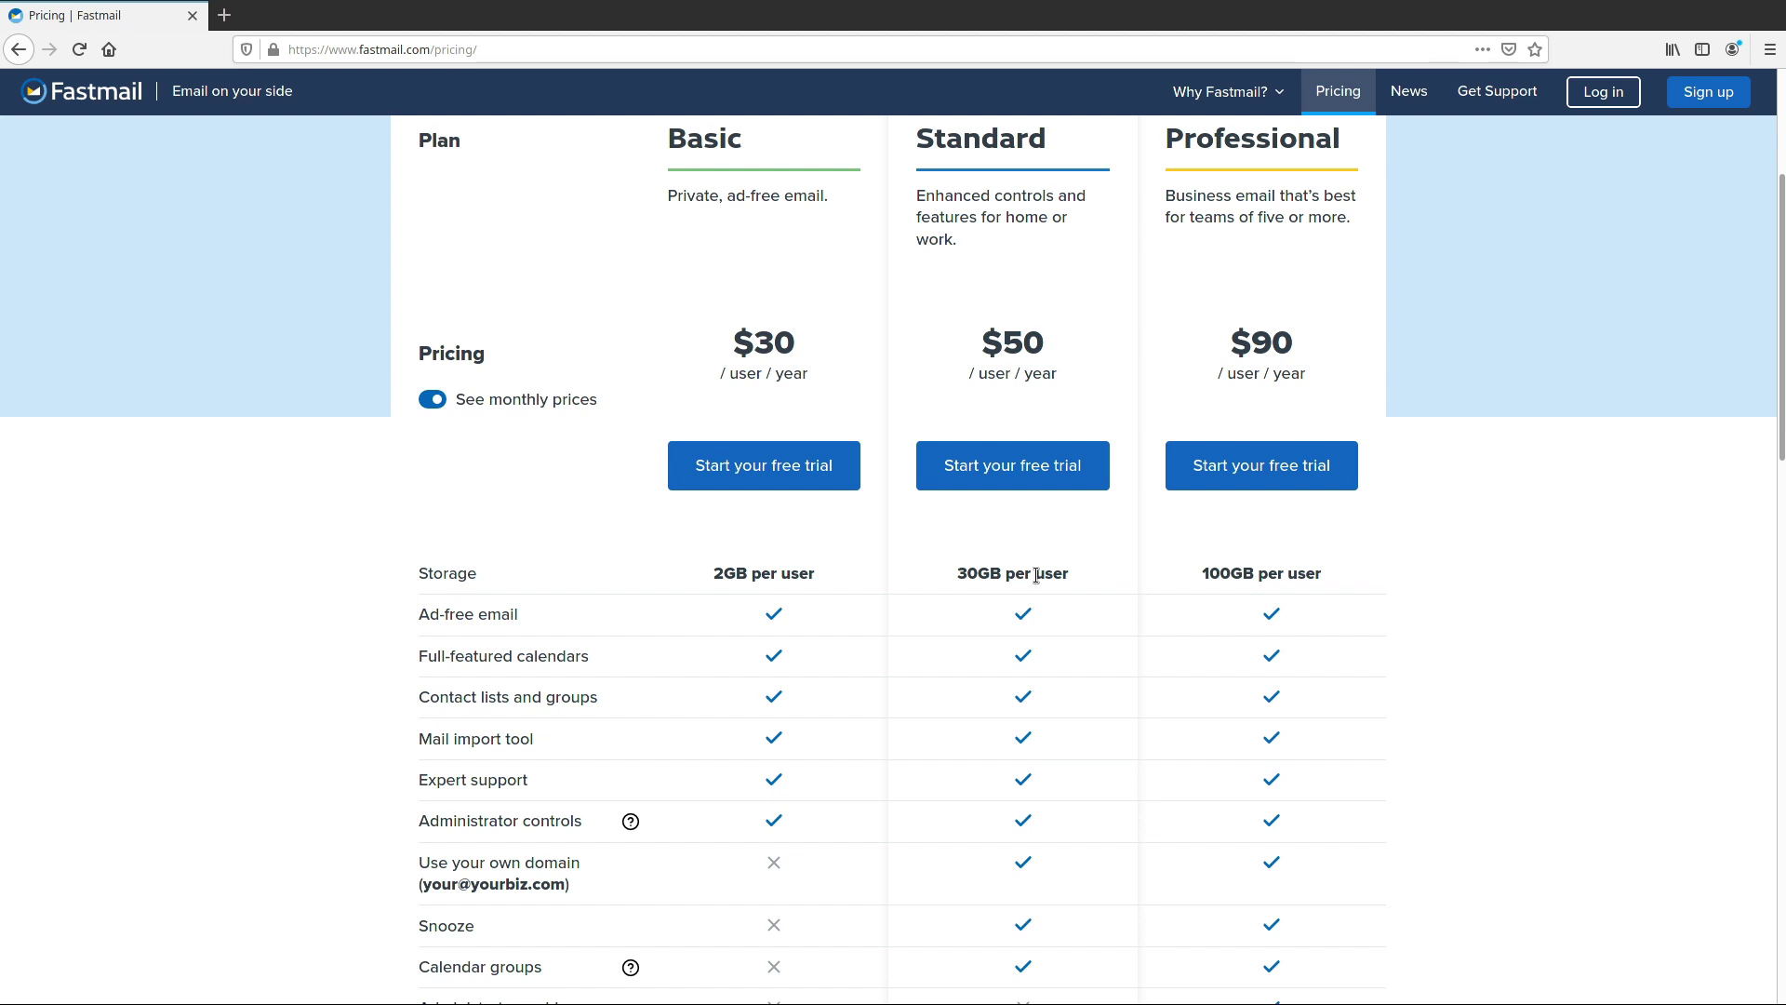
# Enter simplelogin.io in the address bar to load the SimpleLogin homepage
pyautogui.click(882, 43)
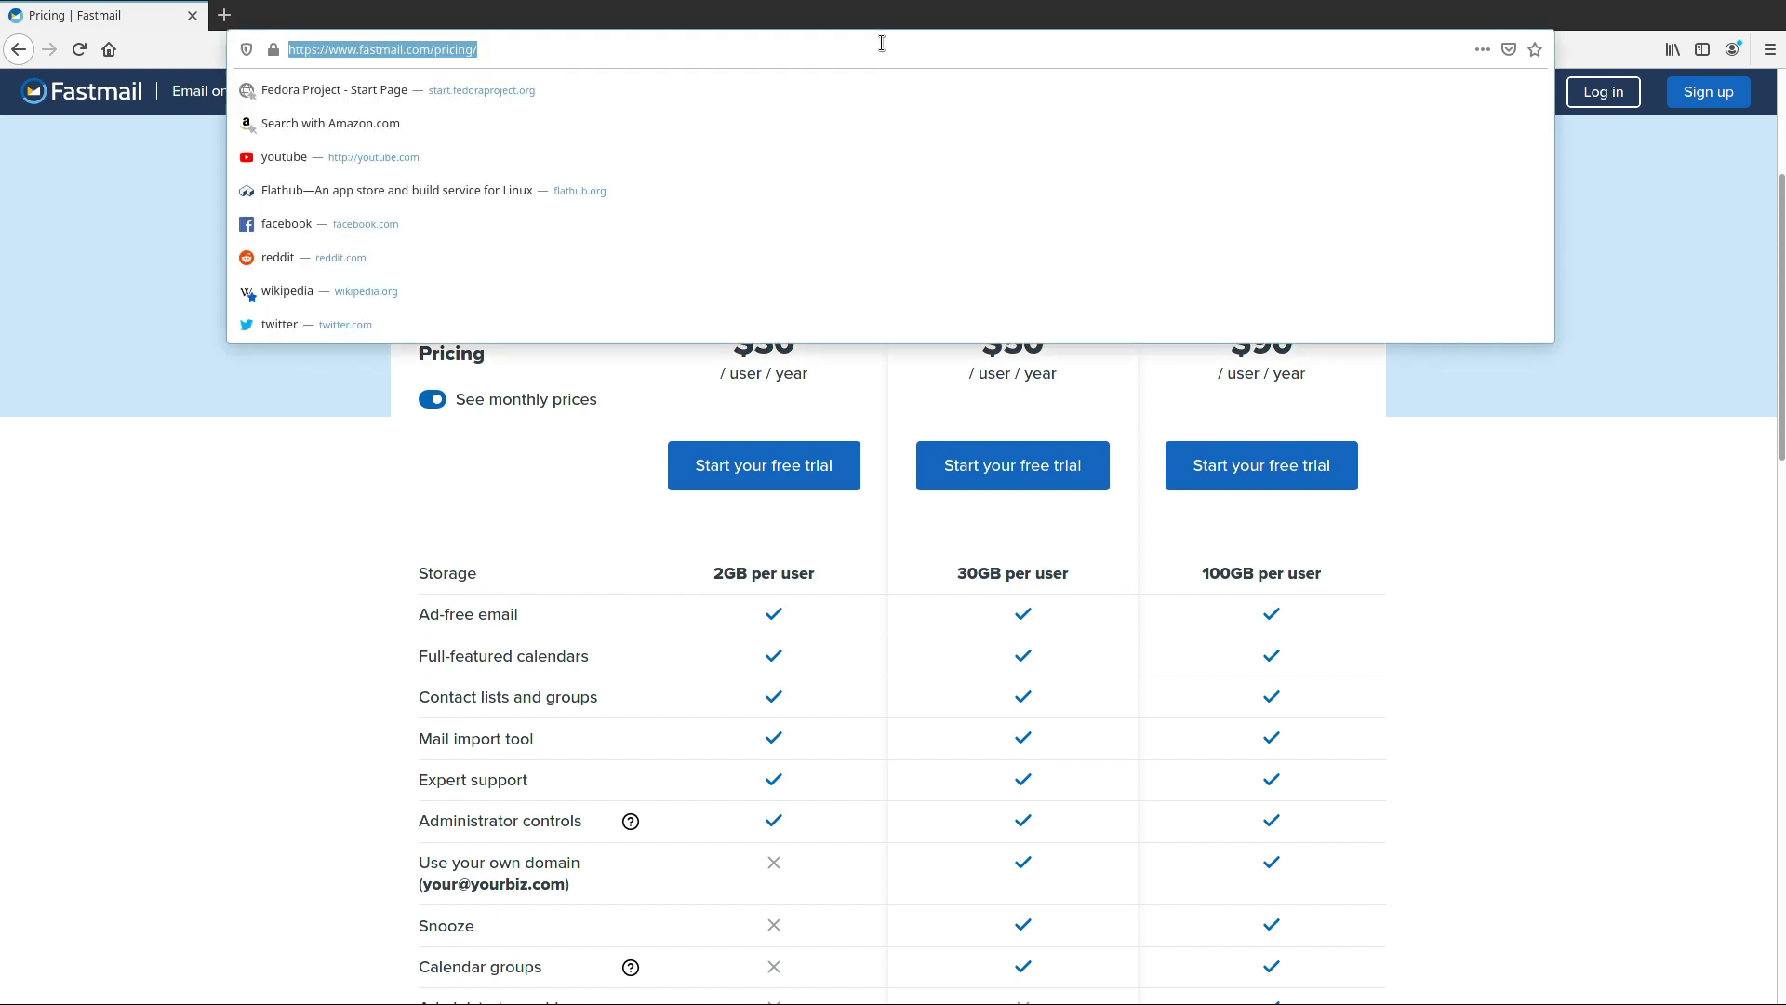
pyautogui.write('simplelogin.io')
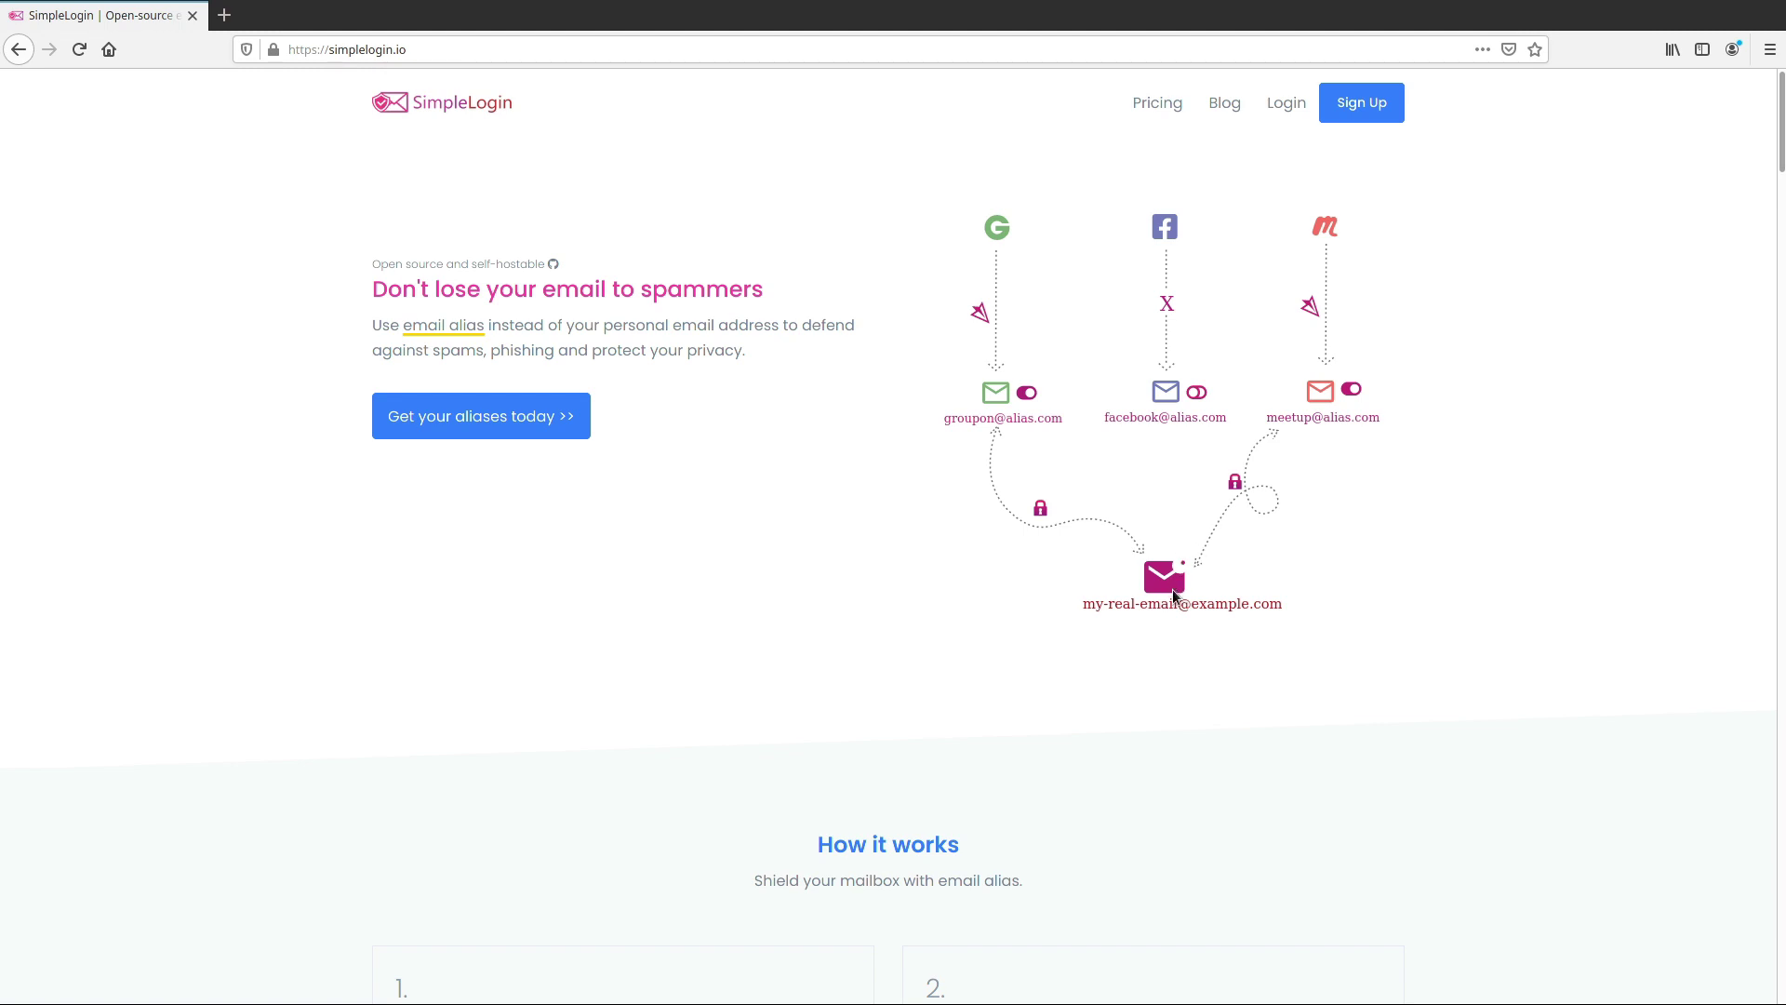
# Open SimpleLogin pricing and highlight unlimited custom domains, catch-all and the Premium yearly price
pyautogui.click(1170, 108)
pyautogui.scroll(-2, 633, 627)
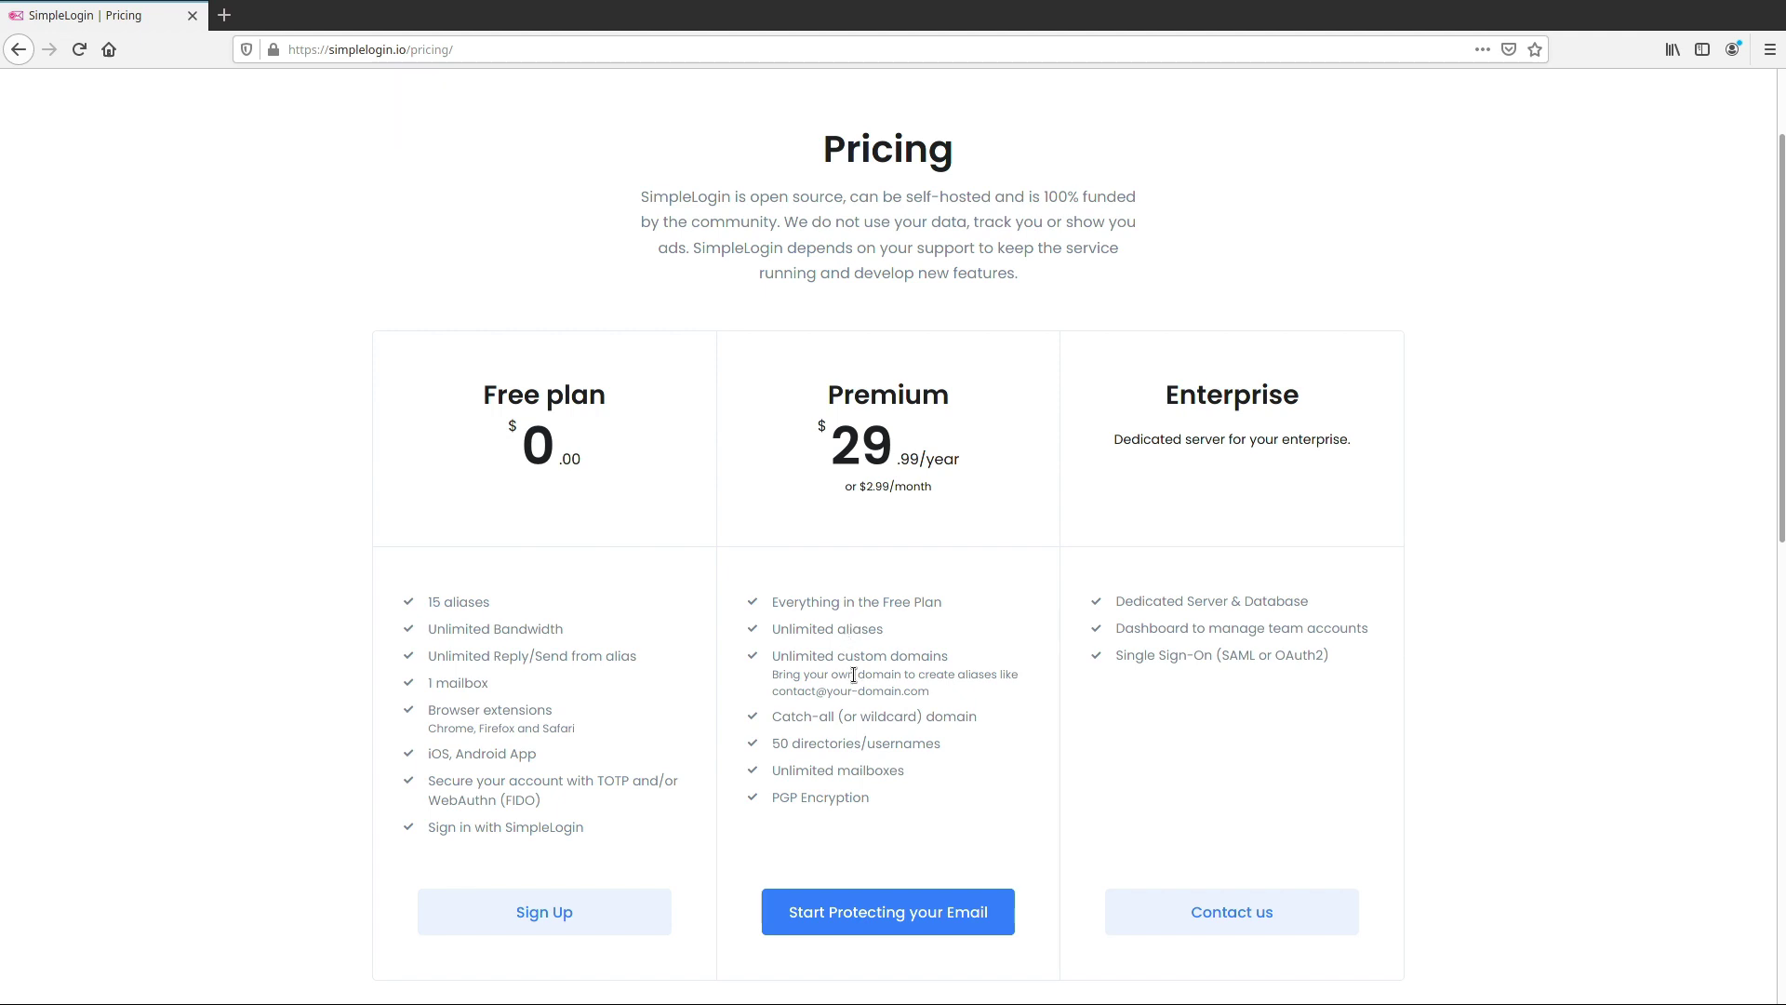
pyautogui.moveTo(772, 653); pyautogui.dragTo(978, 696)
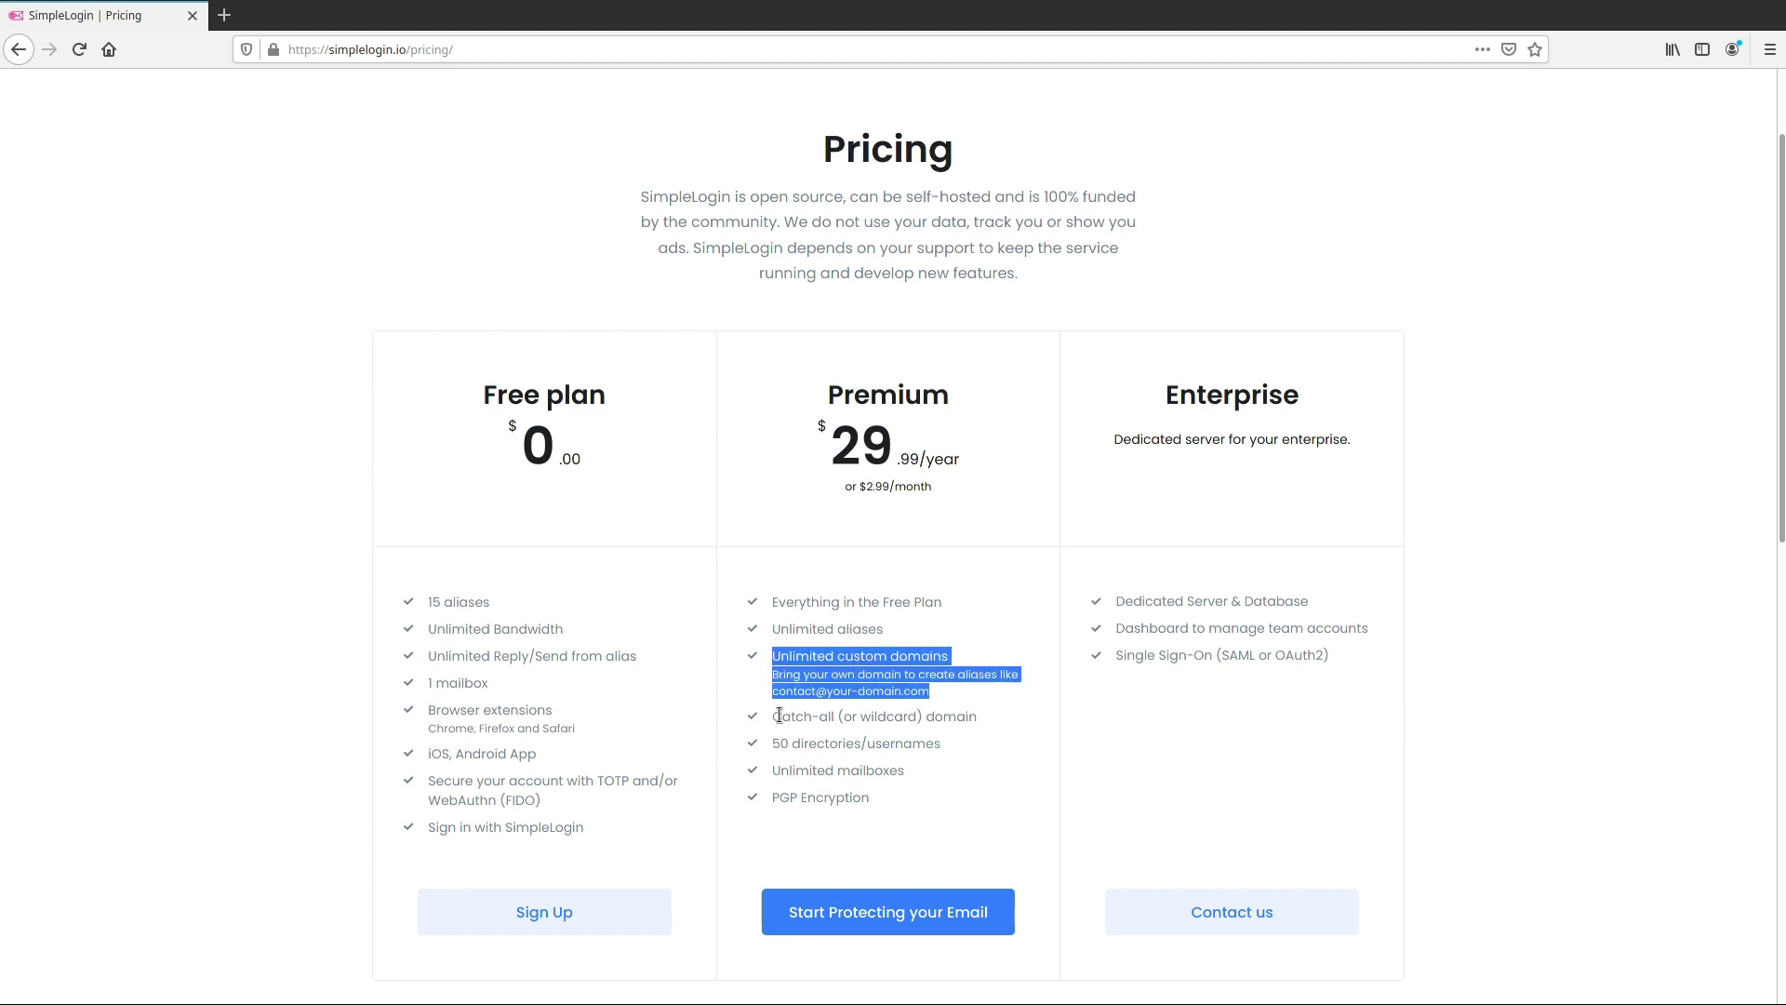
pyautogui.moveTo(781, 716); pyautogui.dragTo(985, 718)
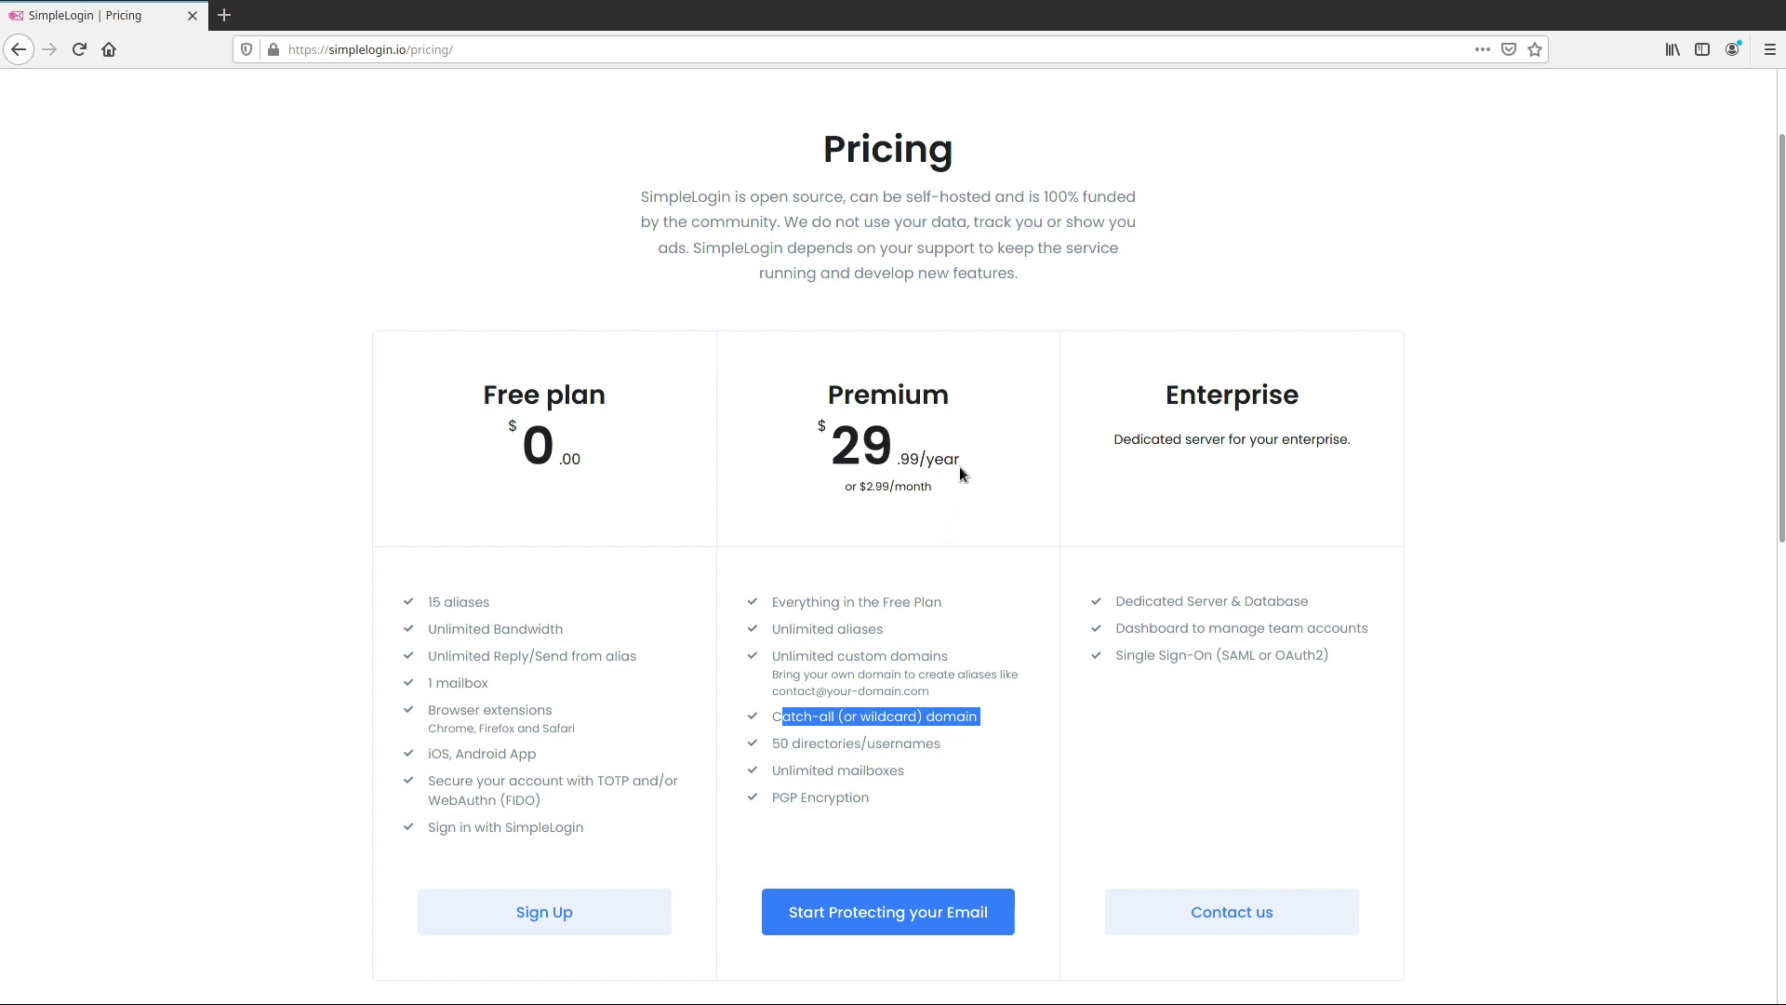
pyautogui.moveTo(977, 462); pyautogui.dragTo(877, 459)
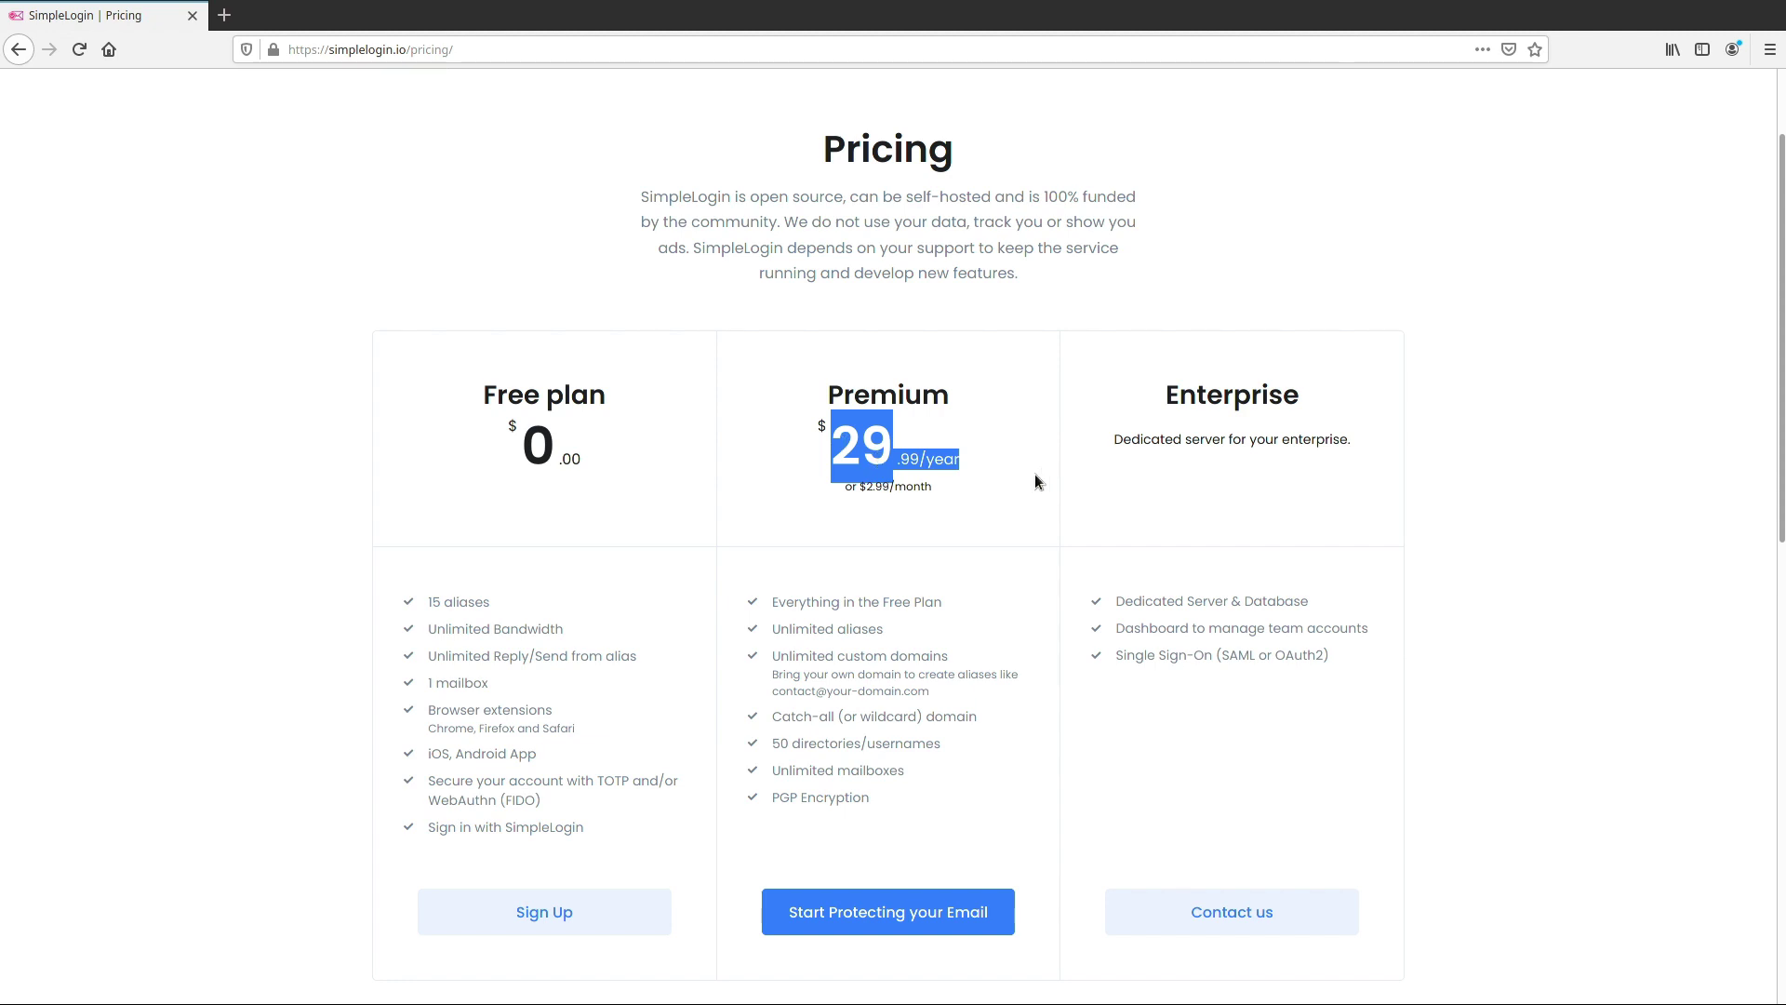
pyautogui.click(975, 491)
pyautogui.scroll(-1, 963, 502)
pyautogui.scroll(-3, 960, 506)
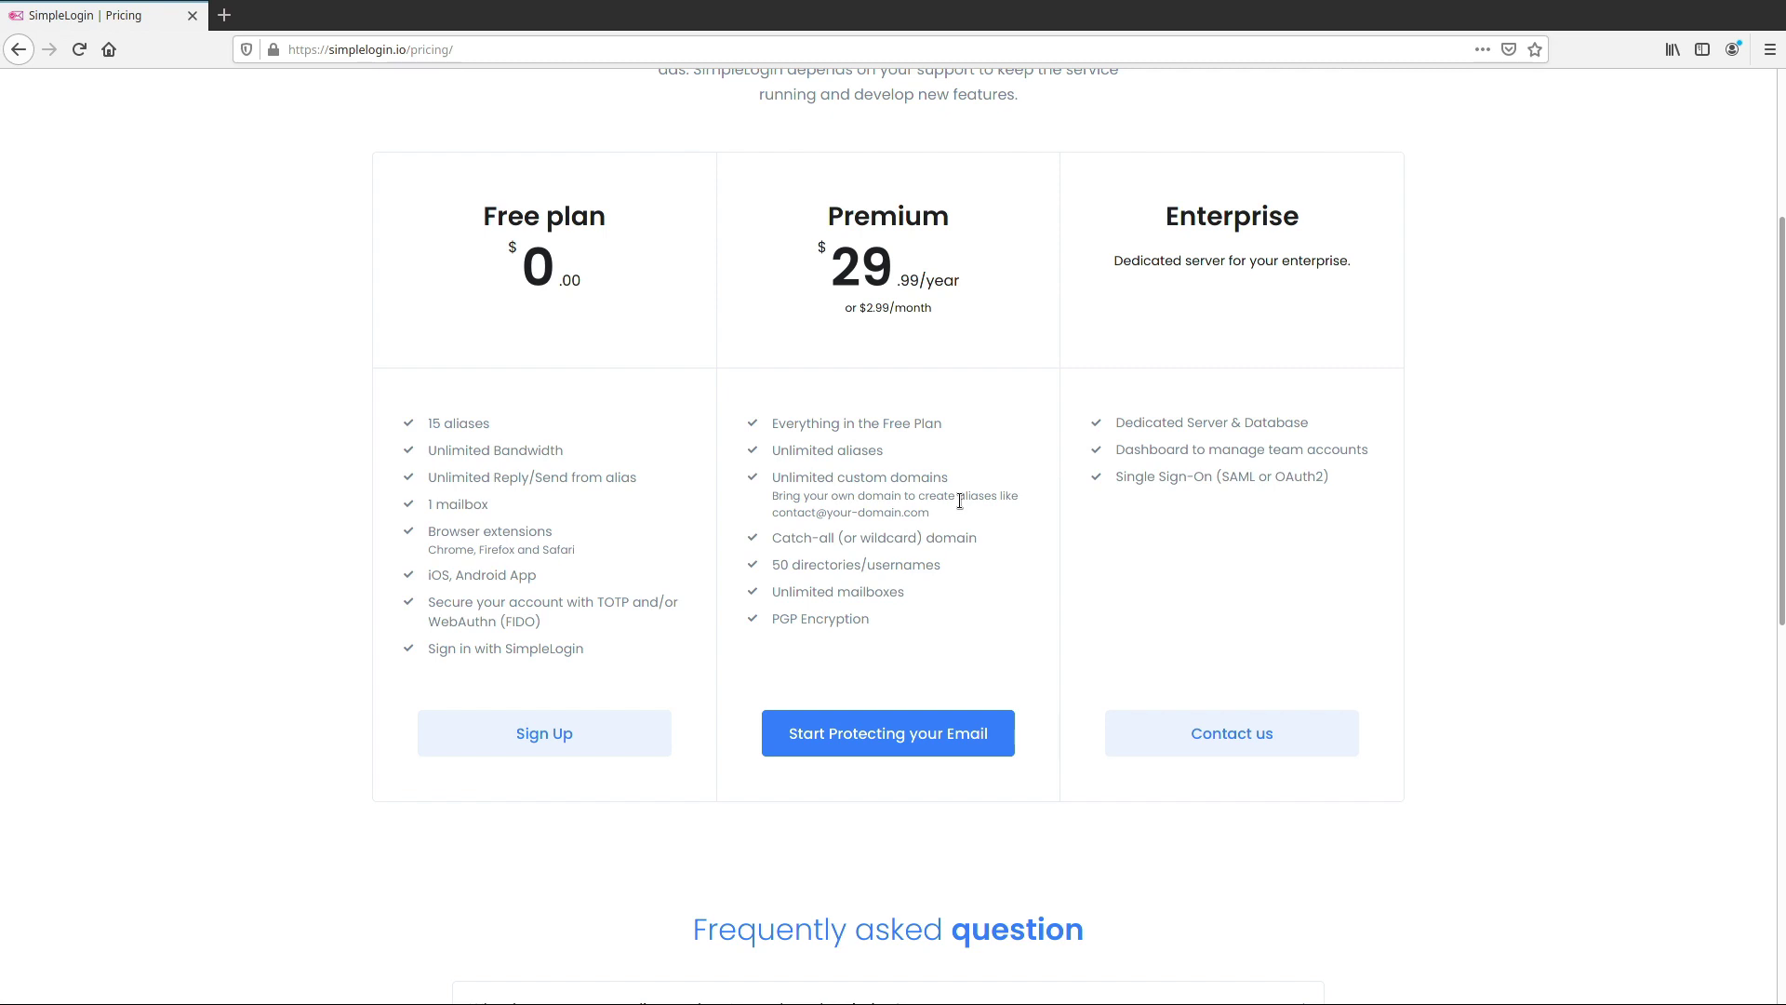
pyautogui.scroll(3, 959, 500)
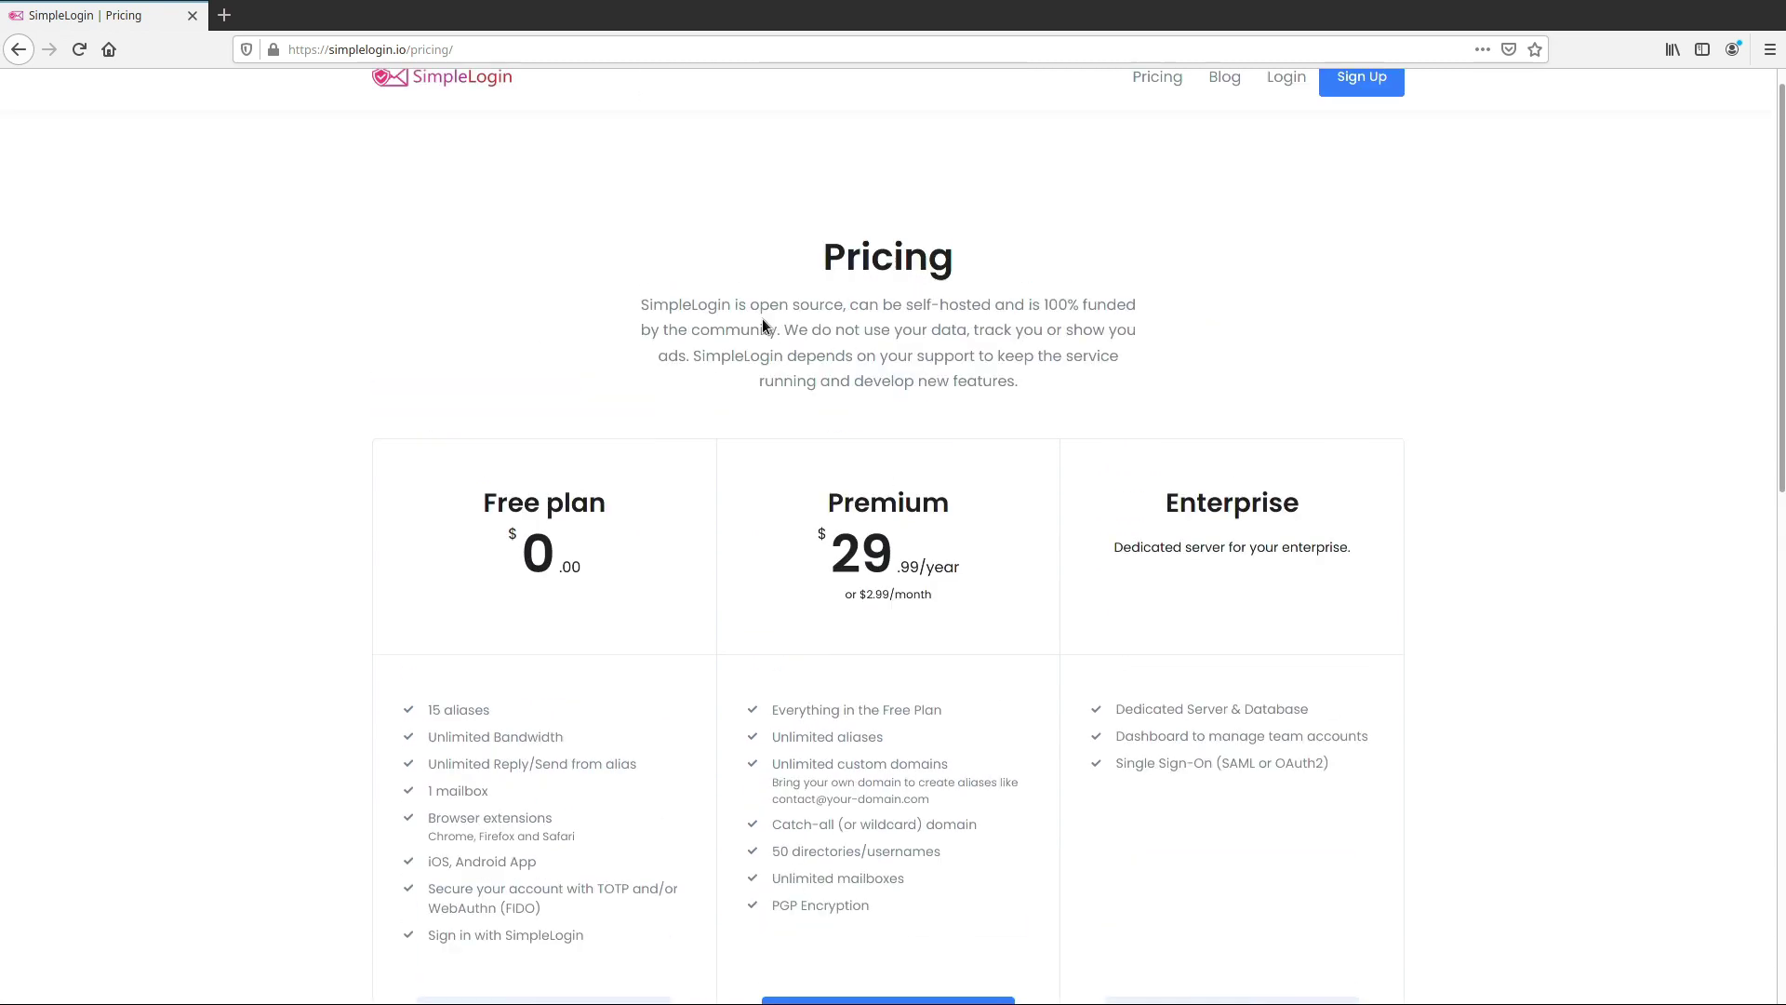
# Search 'protonmail' in a new tab and open the protonmail.com result
pyautogui.click(224, 15)
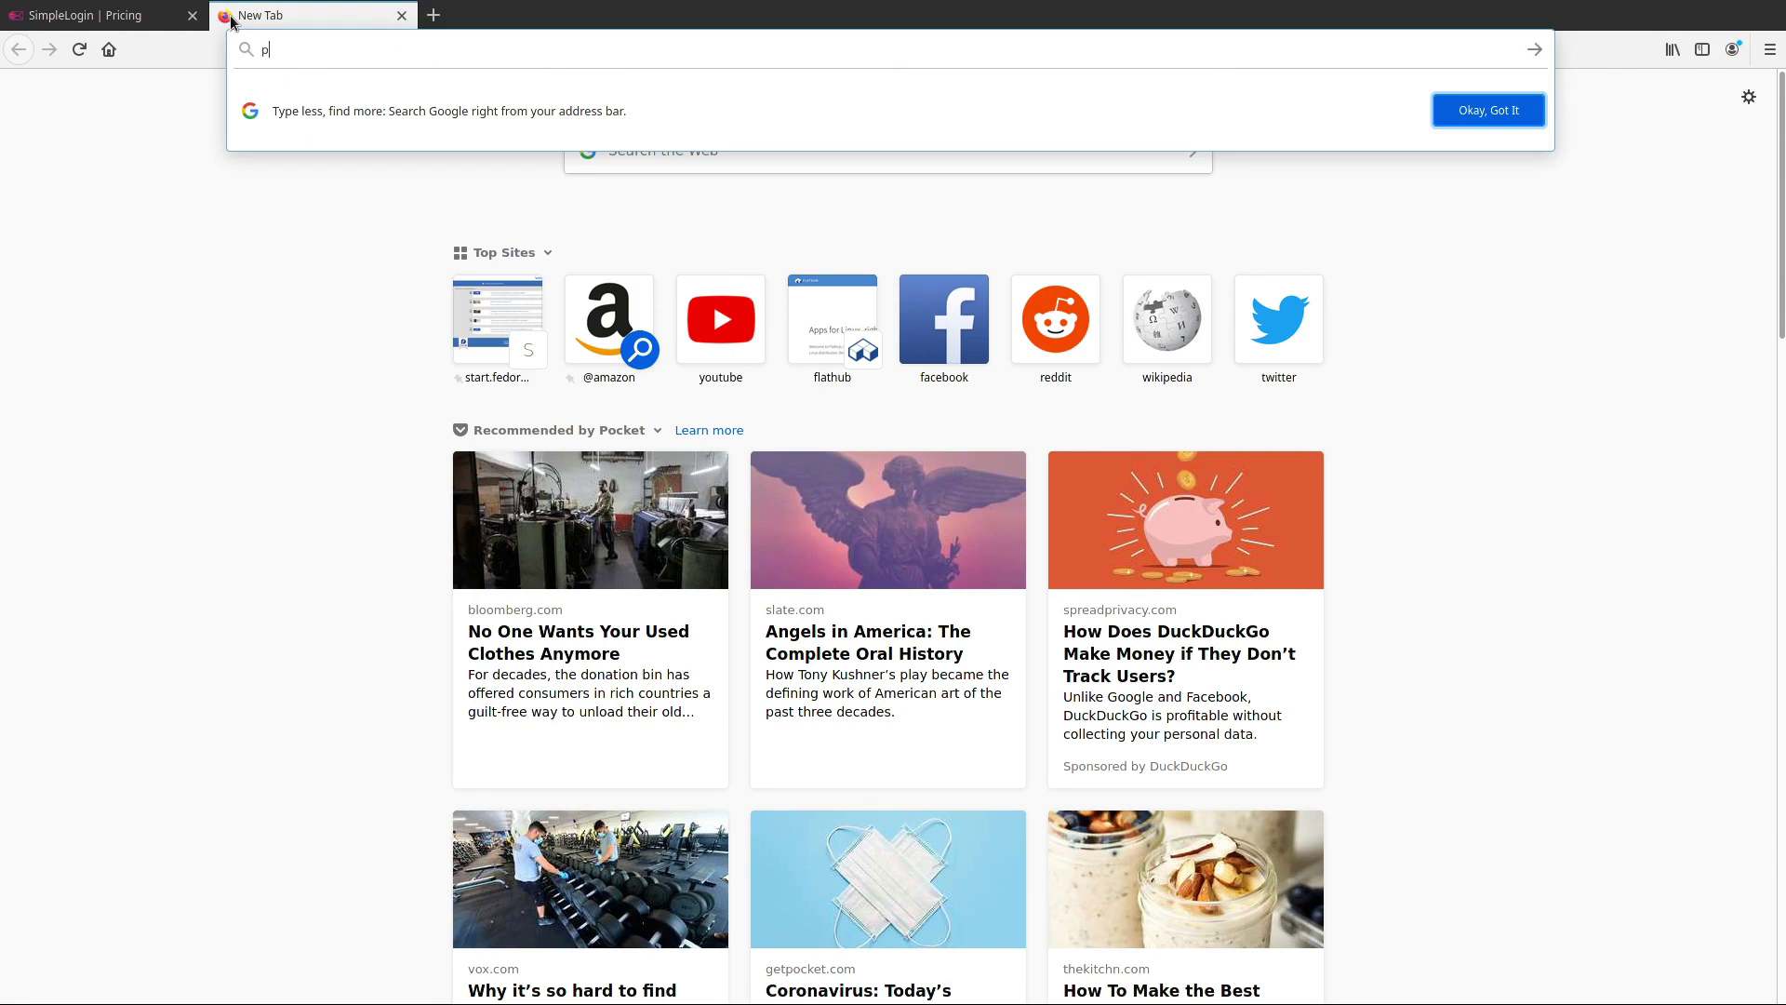
pyautogui.write('protonmail')
pyautogui.press('Return')
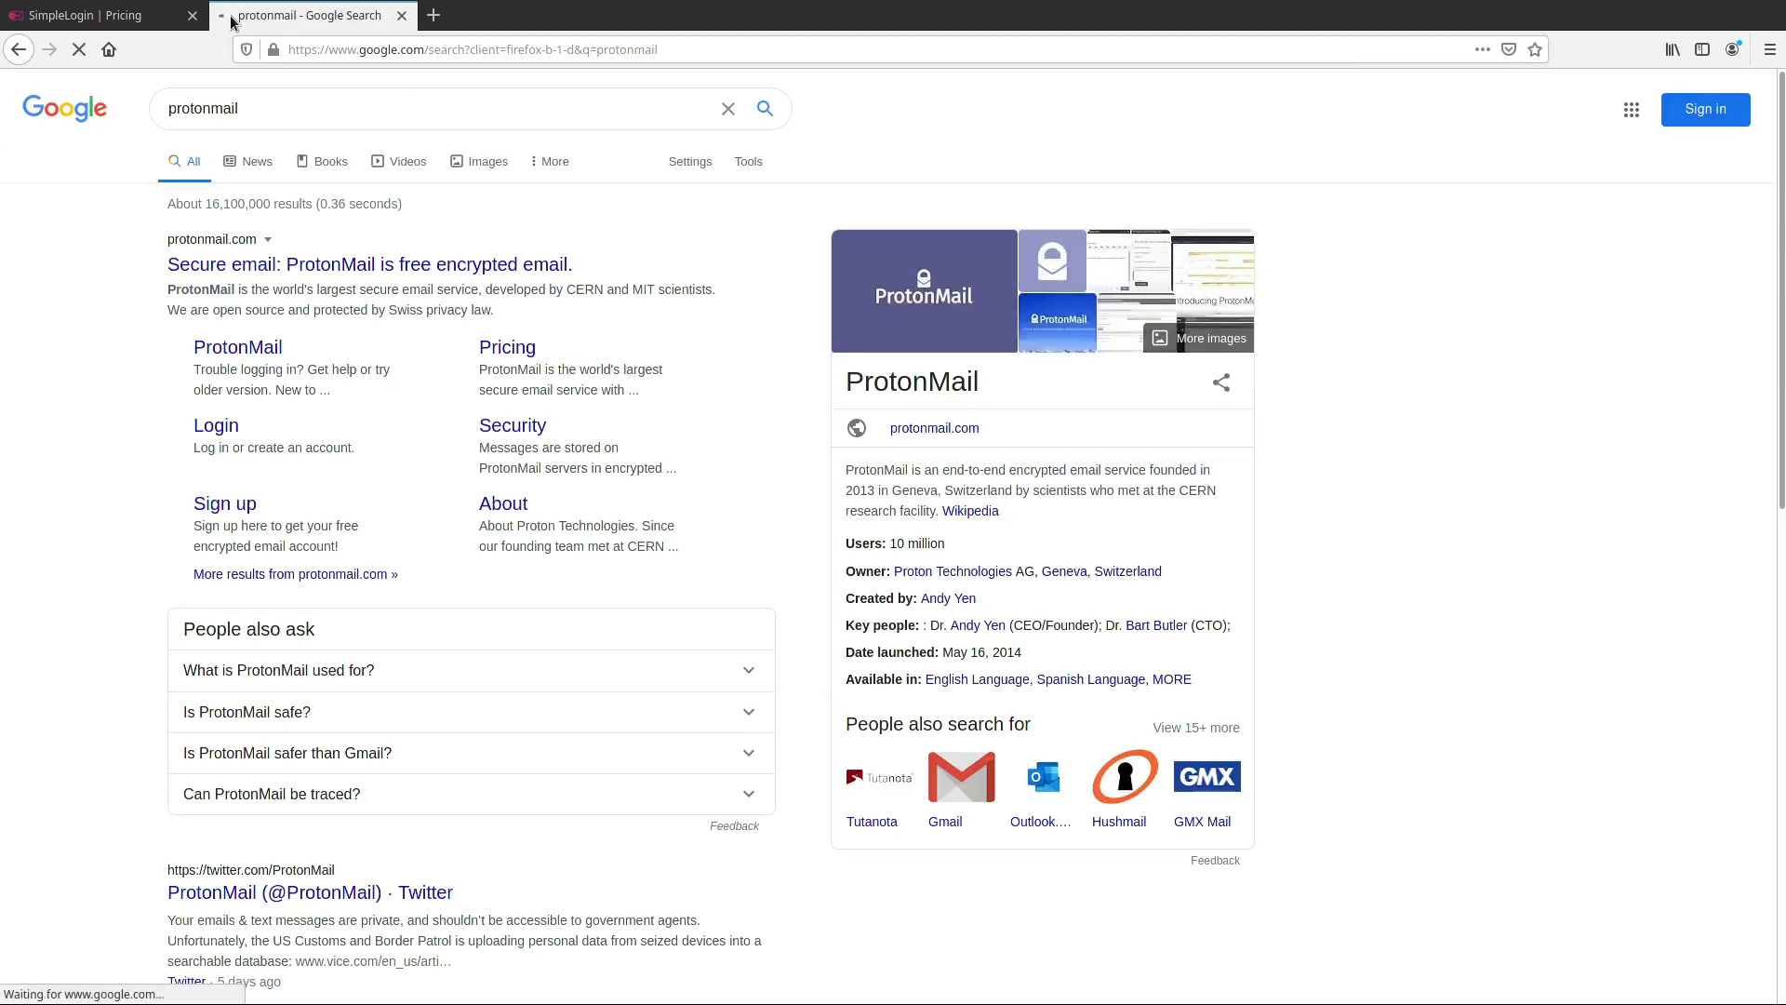
pyautogui.click(521, 266)
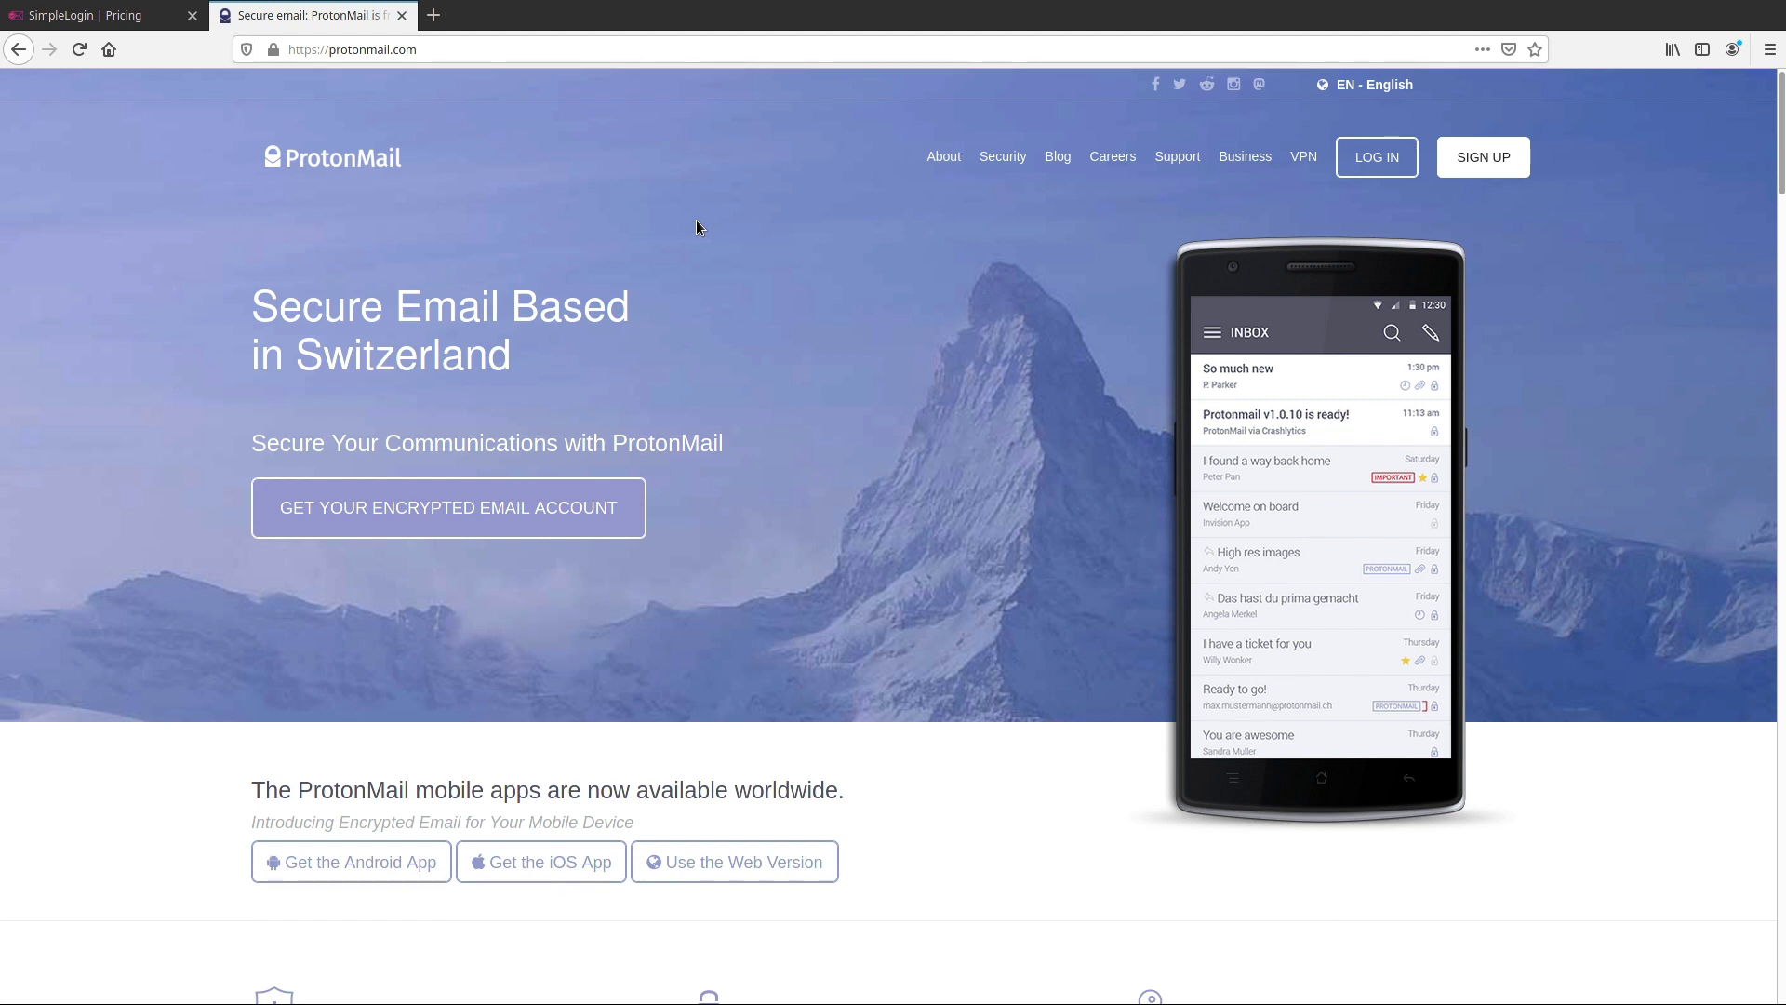
# On the ProtonMail tab, start sign-up and choose the FREE plan
pyautogui.click(169, 28)
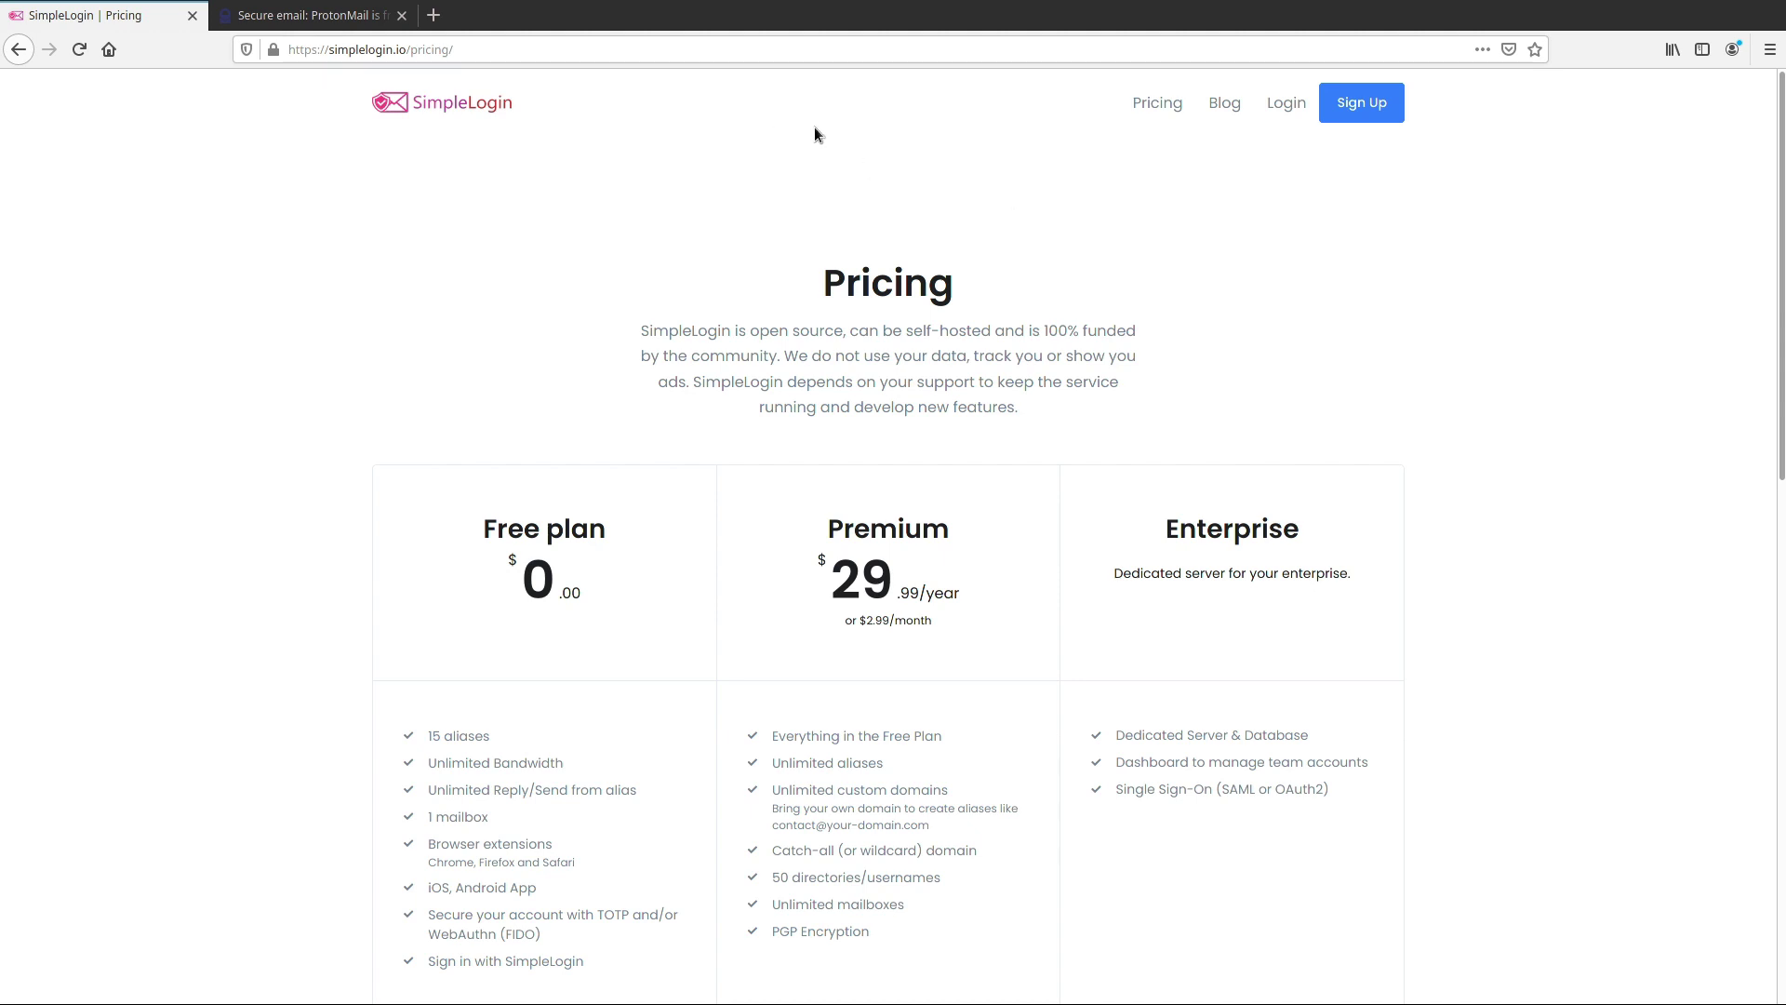
pyautogui.click(356, 15)
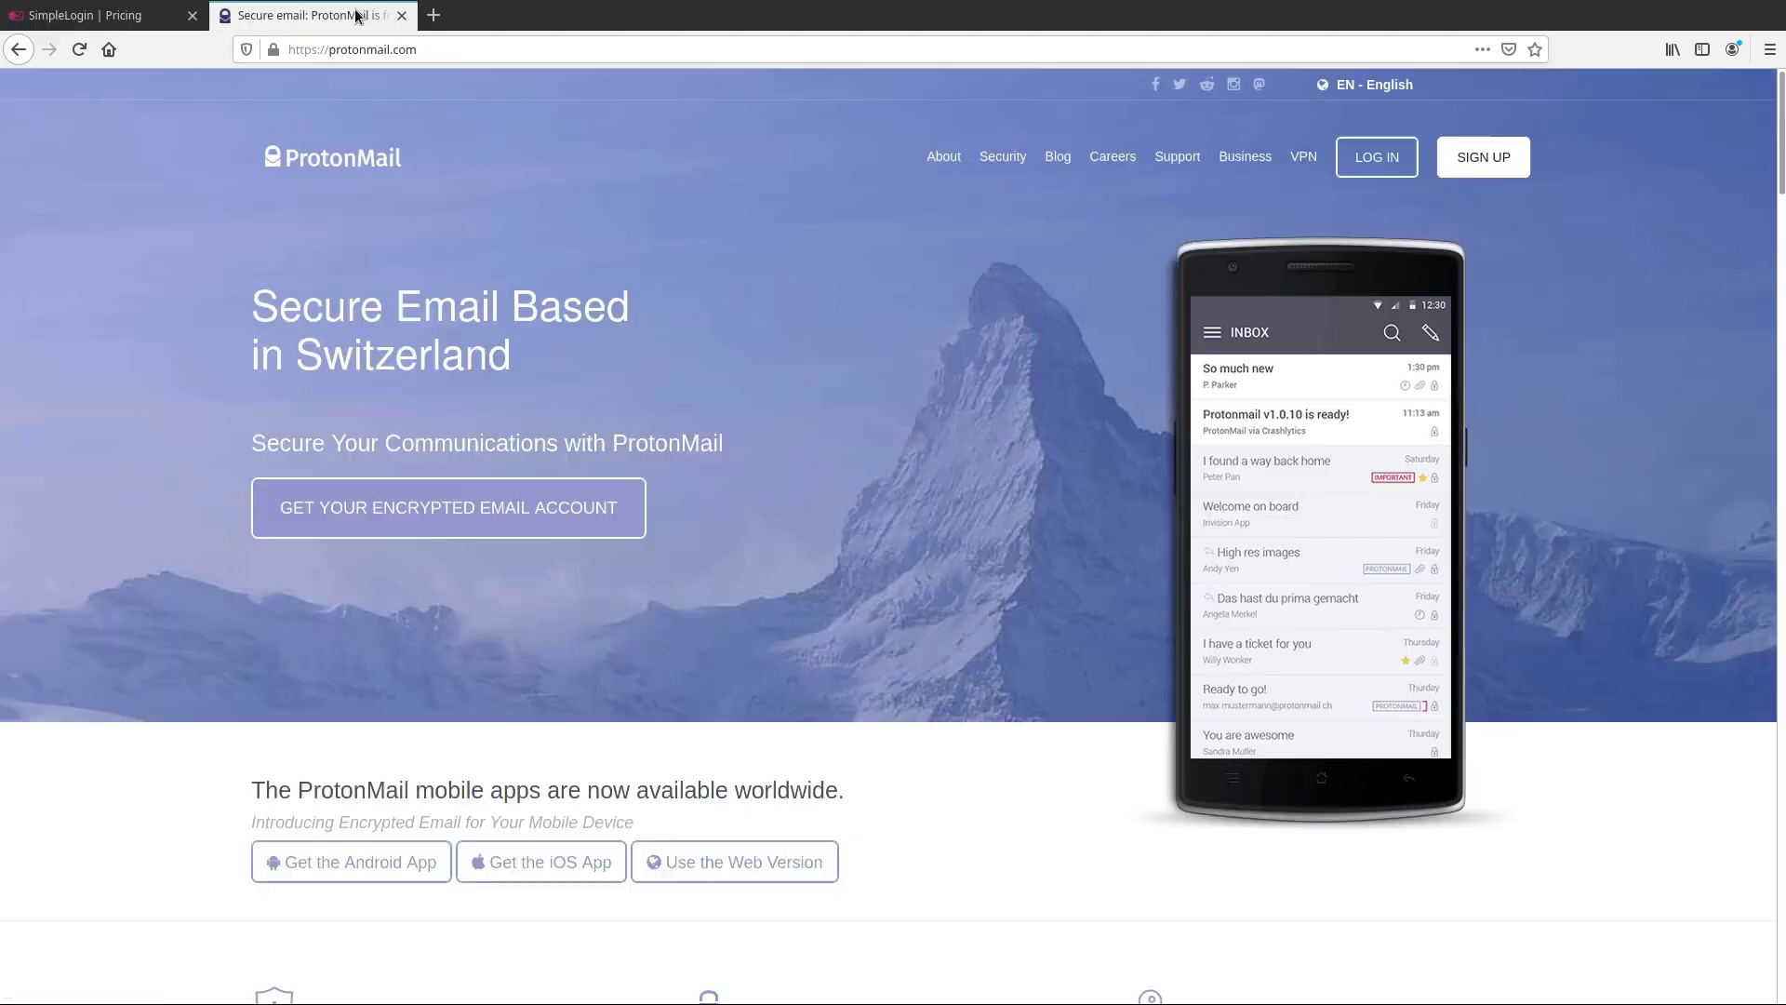
pyautogui.click(1487, 160)
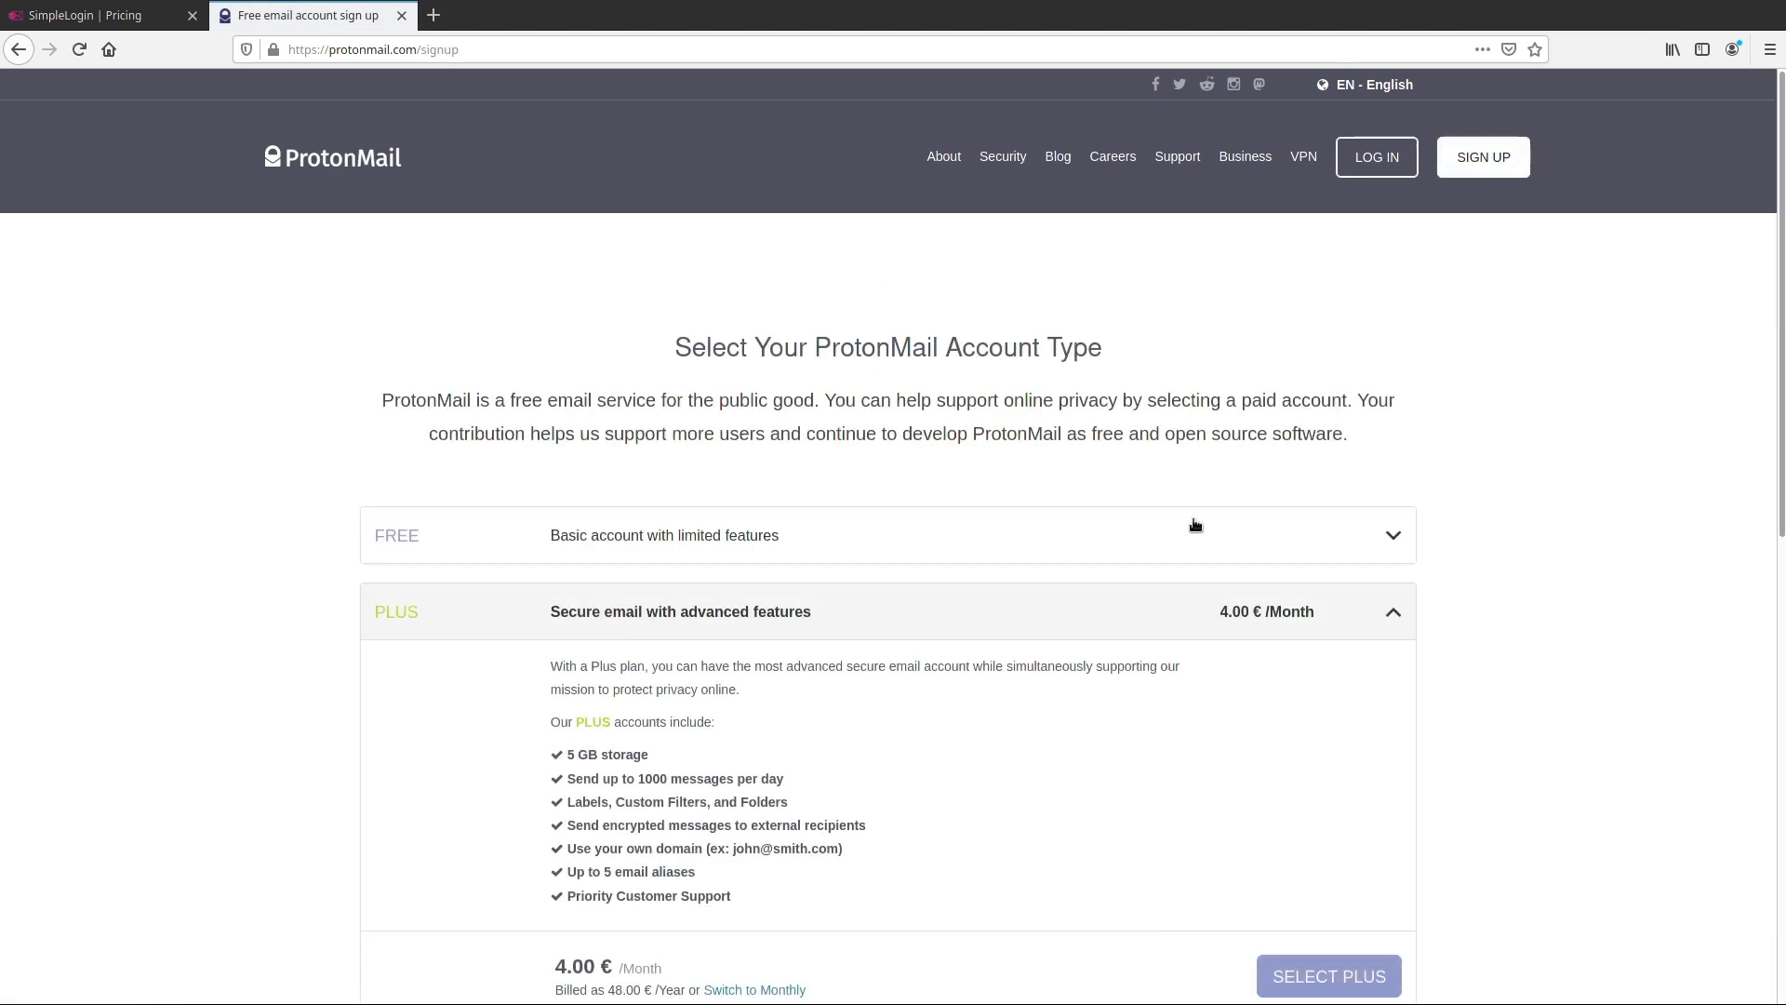
pyautogui.click(1195, 526)
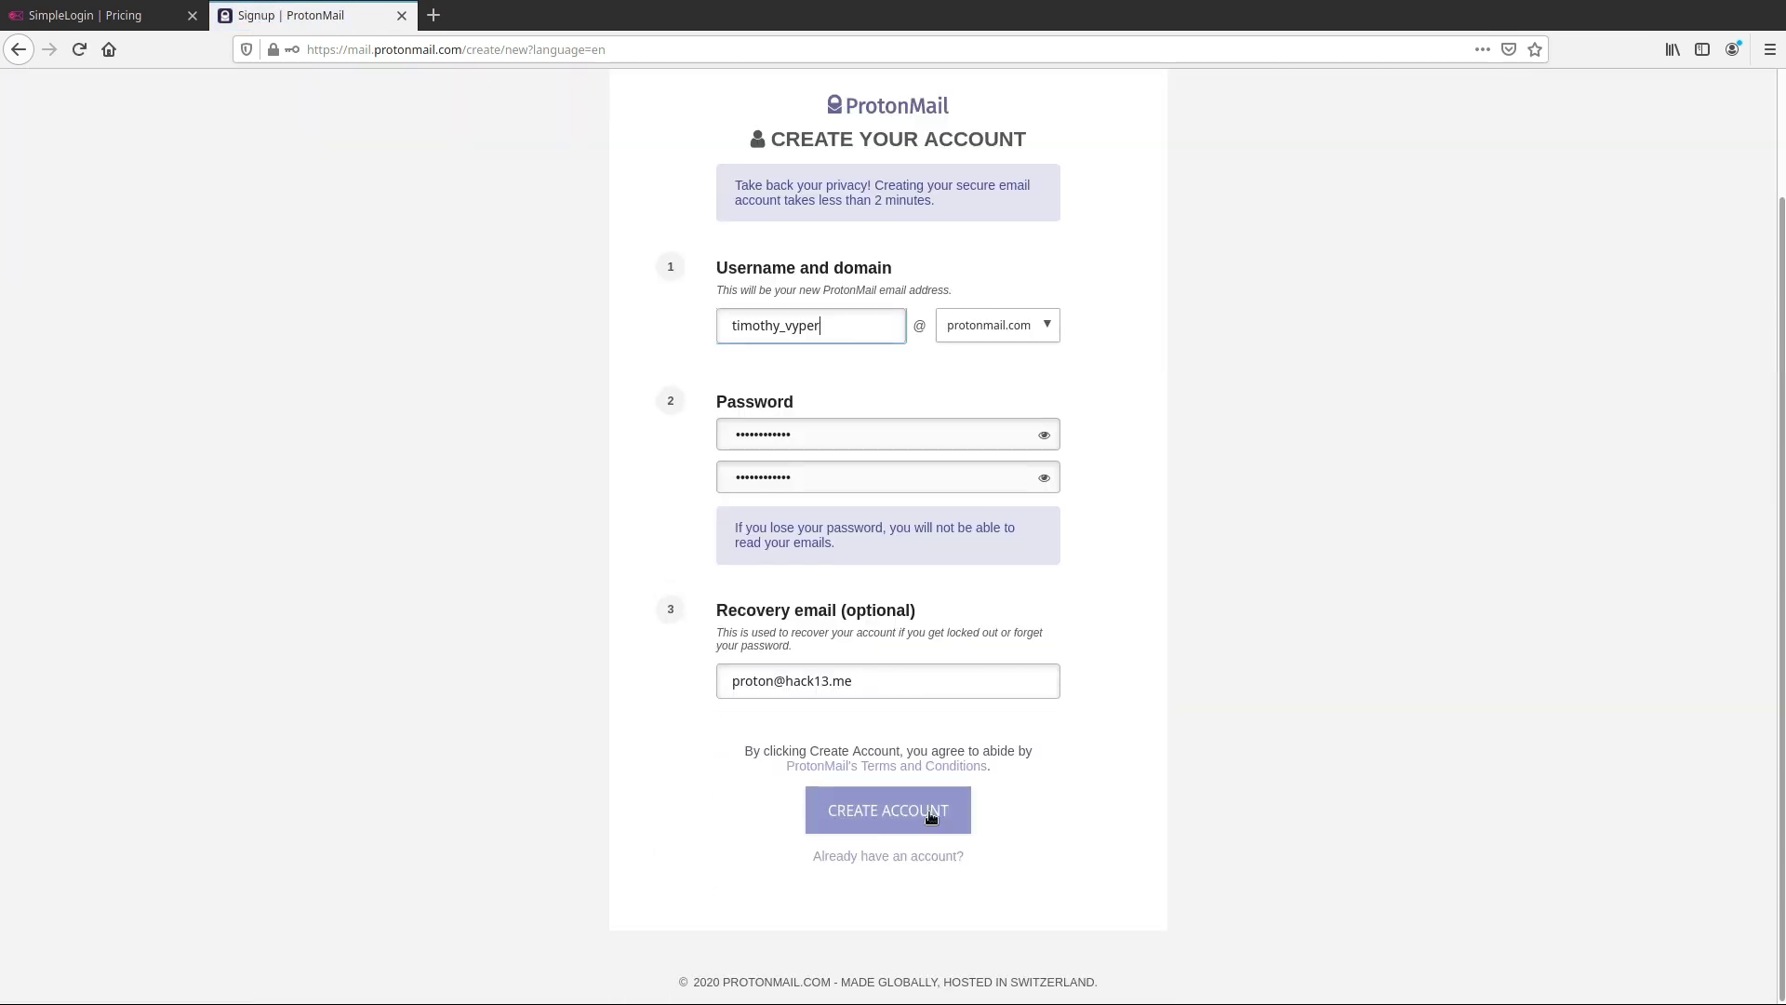
# Submit the account, pass the mountain-and-hills picture CAPTCHA, and complete setup
pyautogui.click(931, 815)
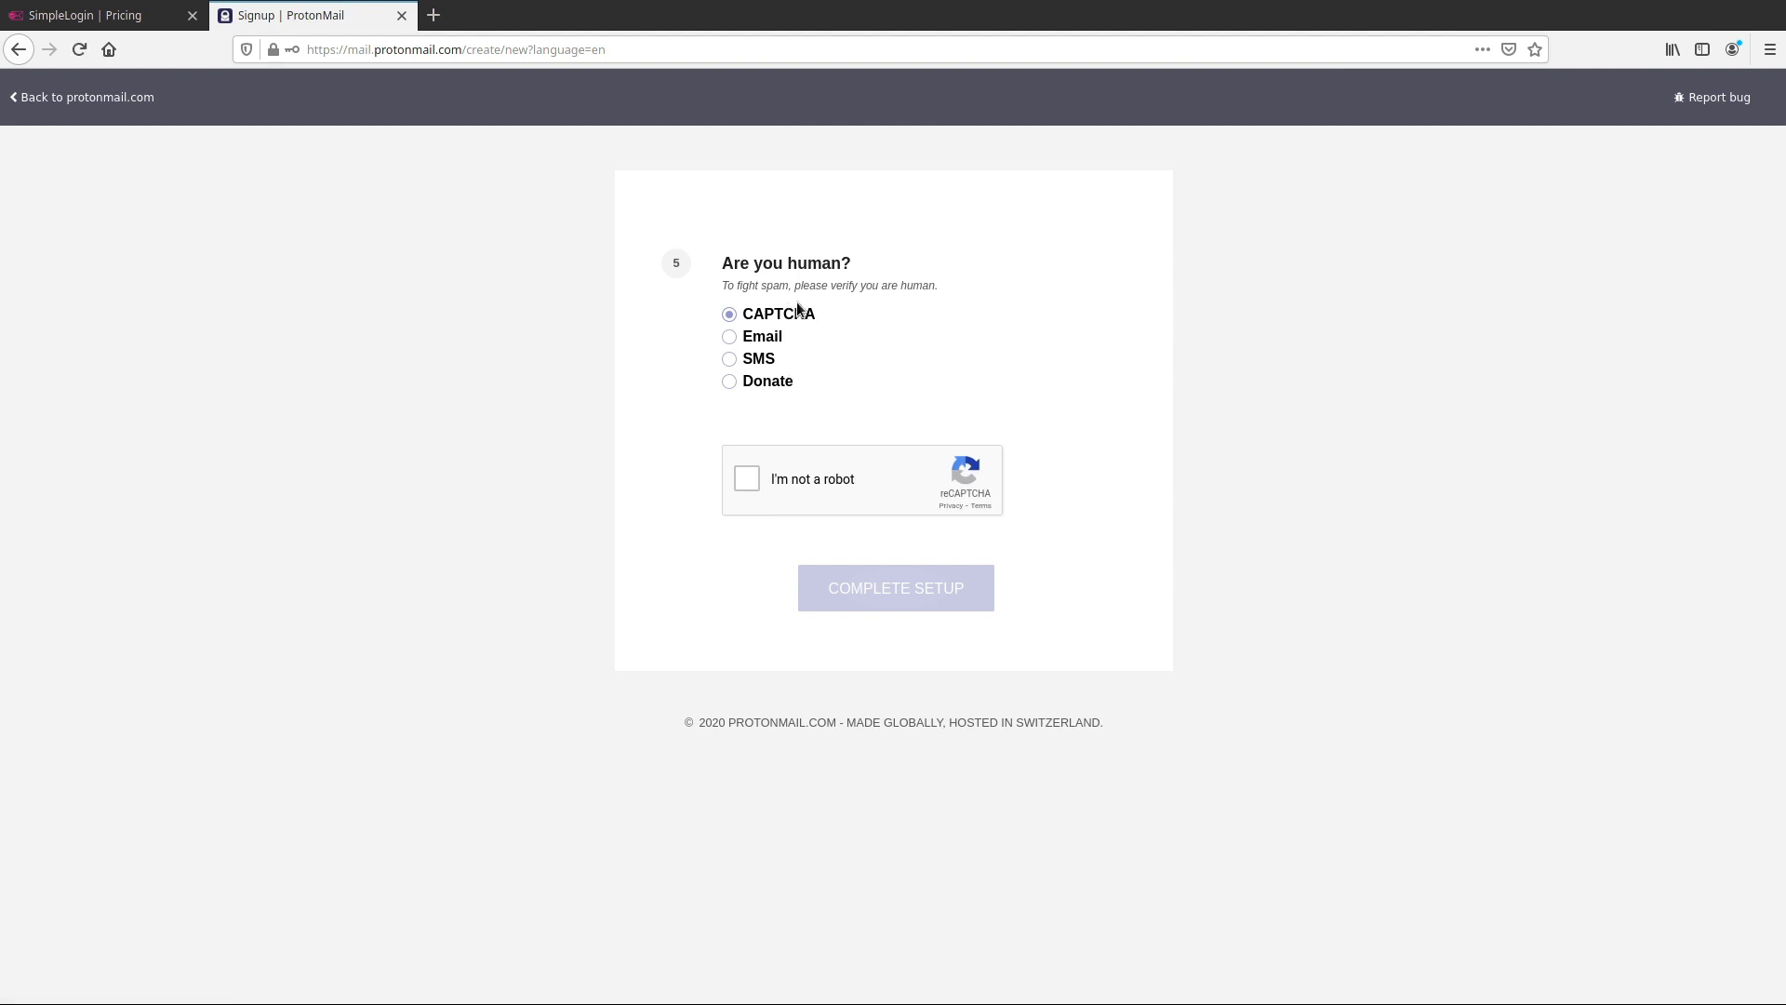
pyautogui.click(746, 478)
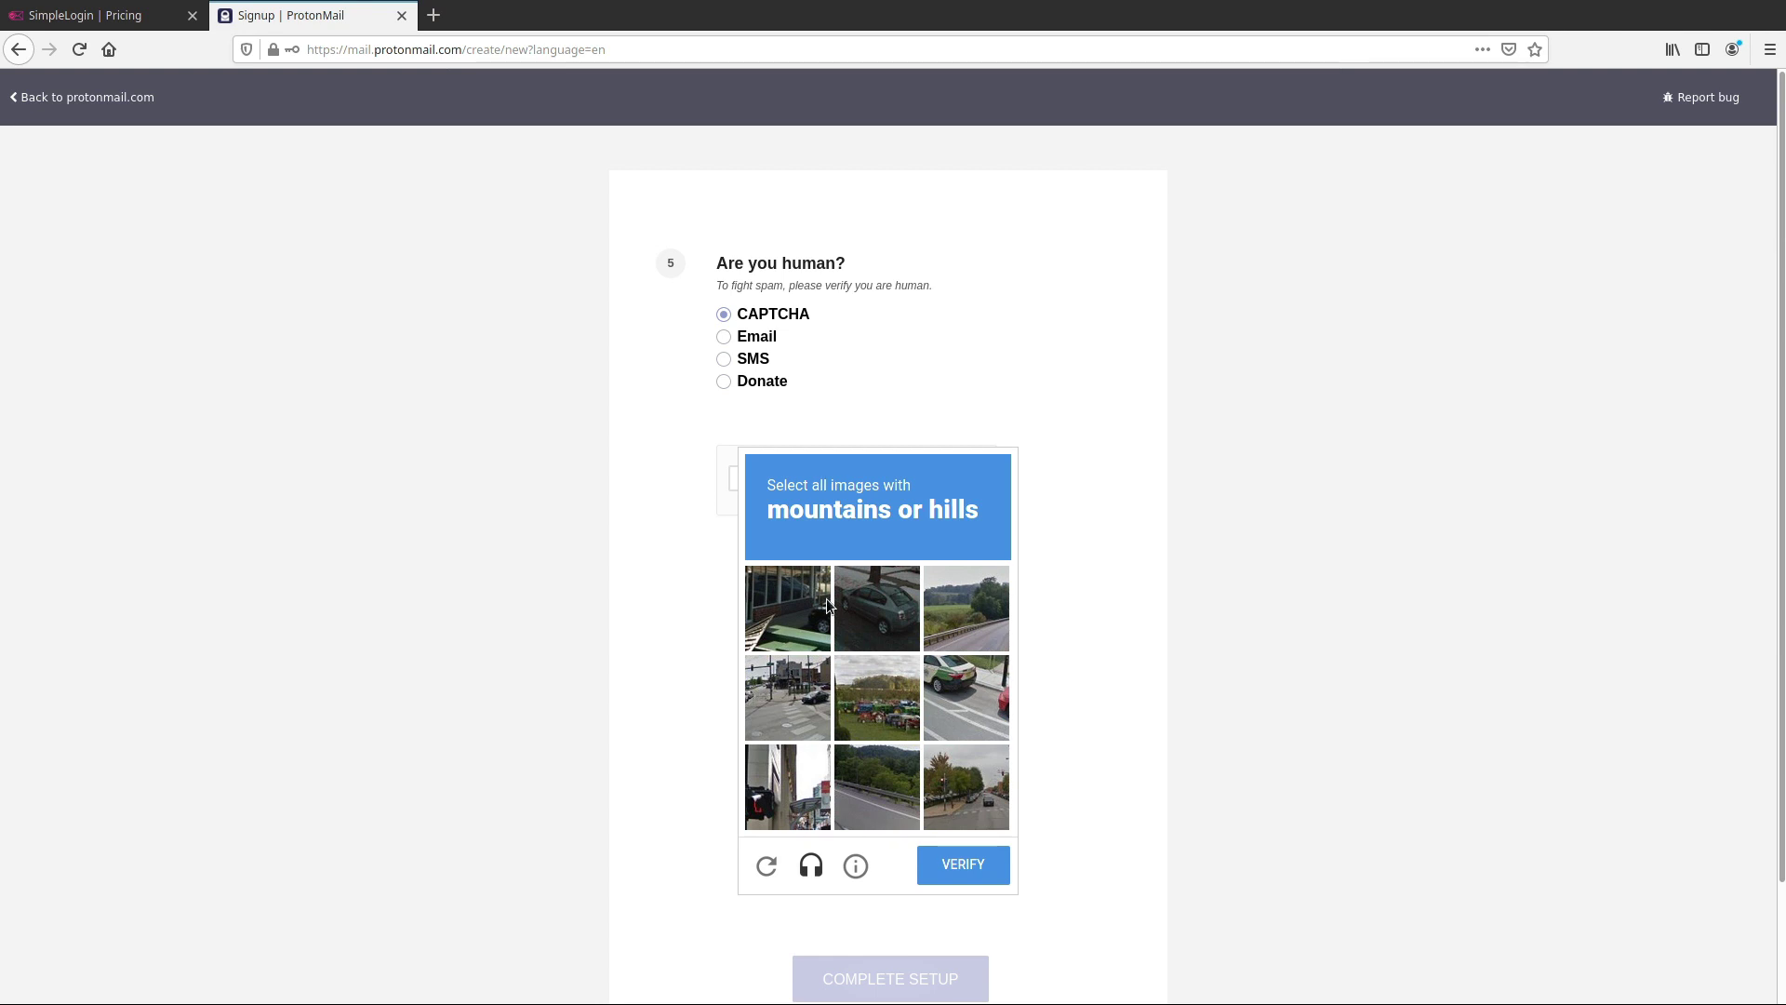
pyautogui.click(997, 609)
pyautogui.click(968, 796)
pyautogui.click(967, 800)
pyautogui.click(897, 772)
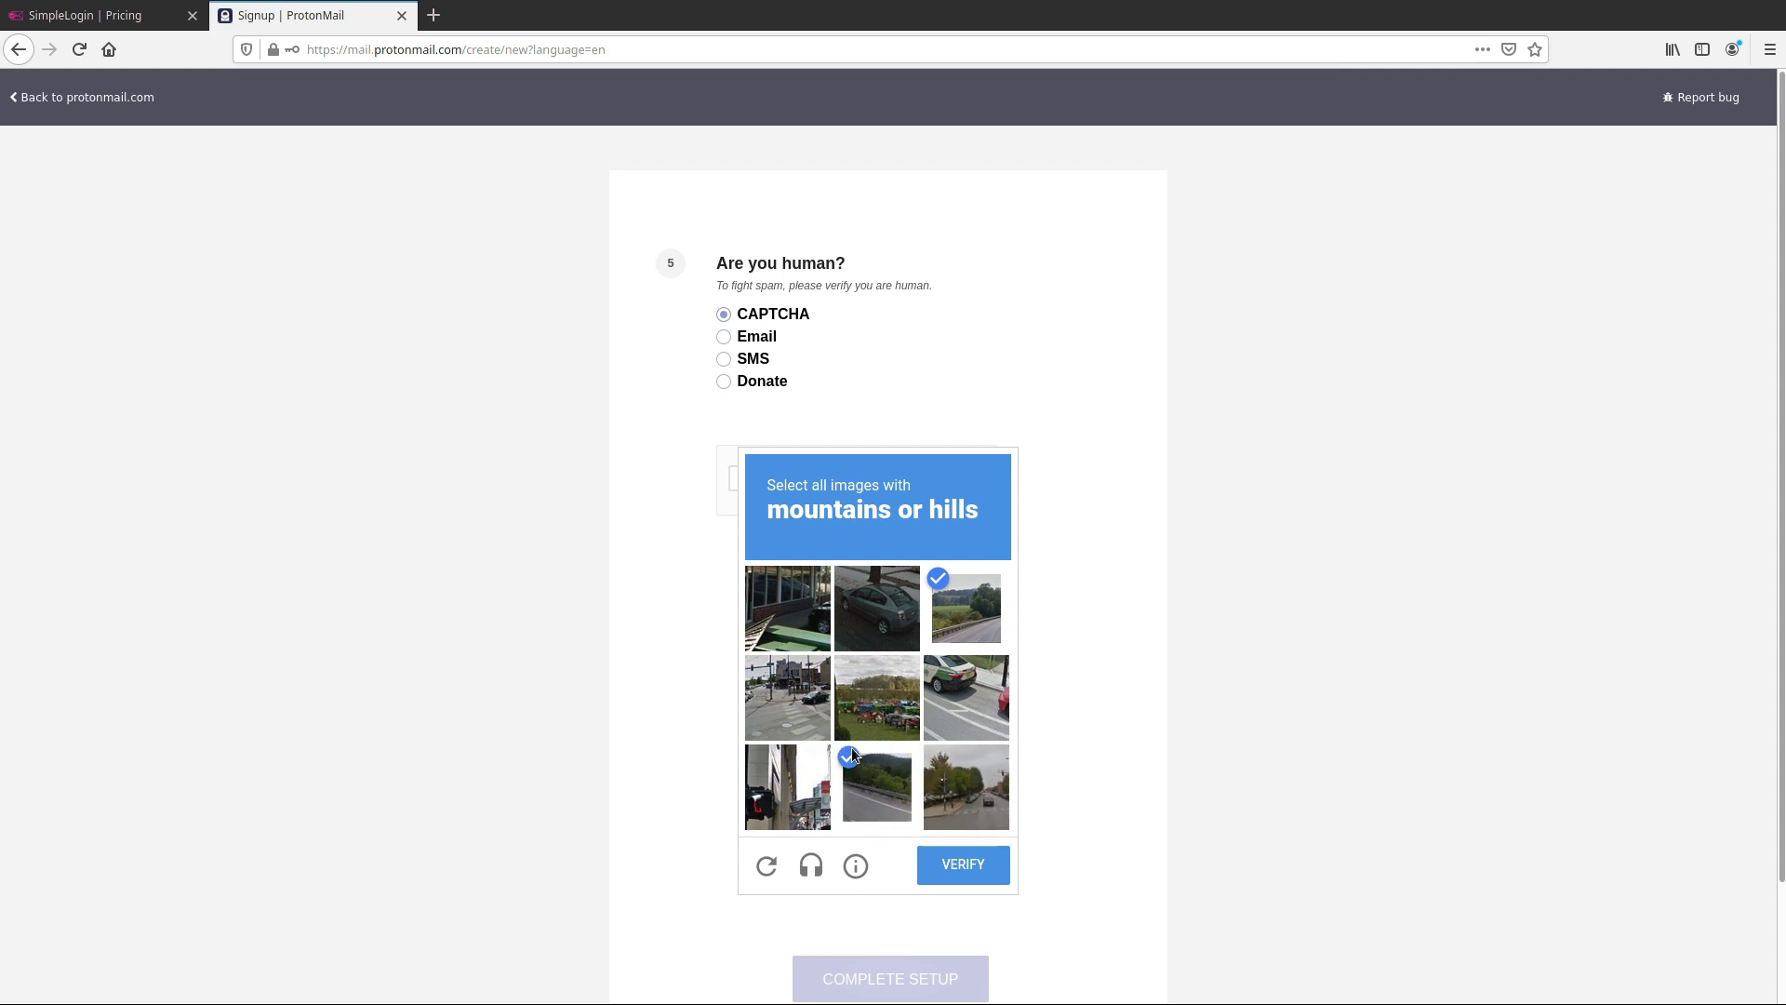
pyautogui.click(877, 719)
pyautogui.click(953, 862)
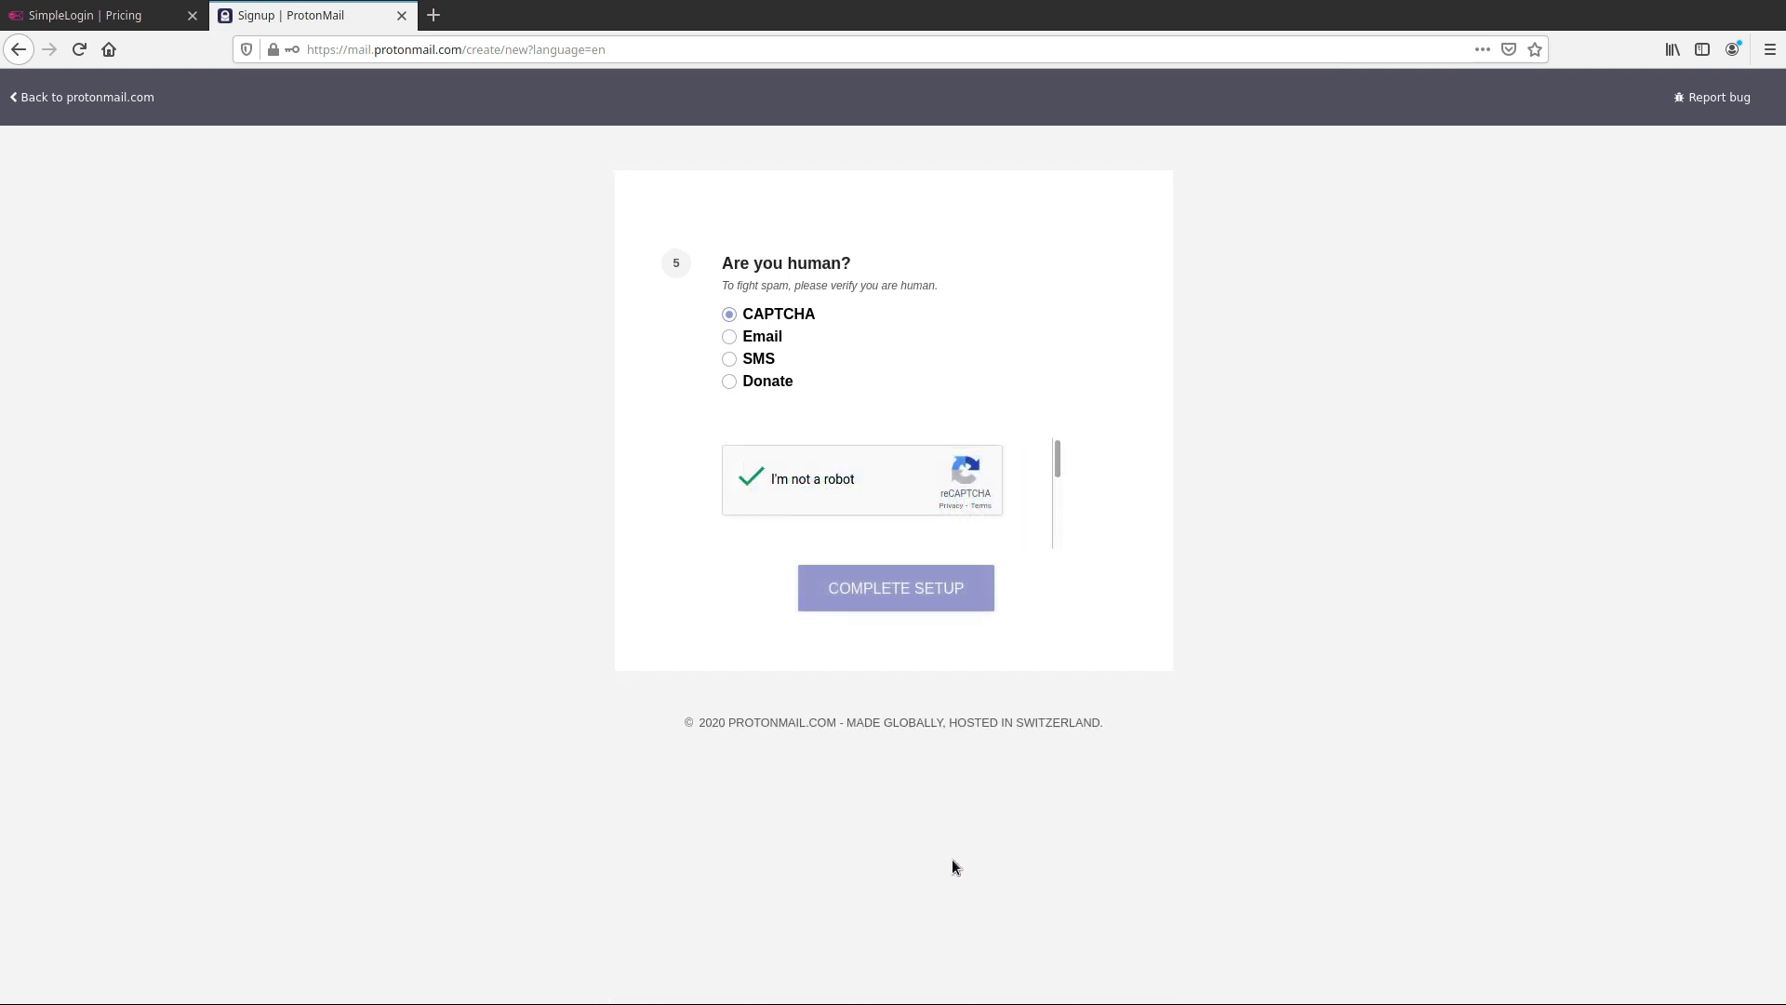
pyautogui.click(963, 615)
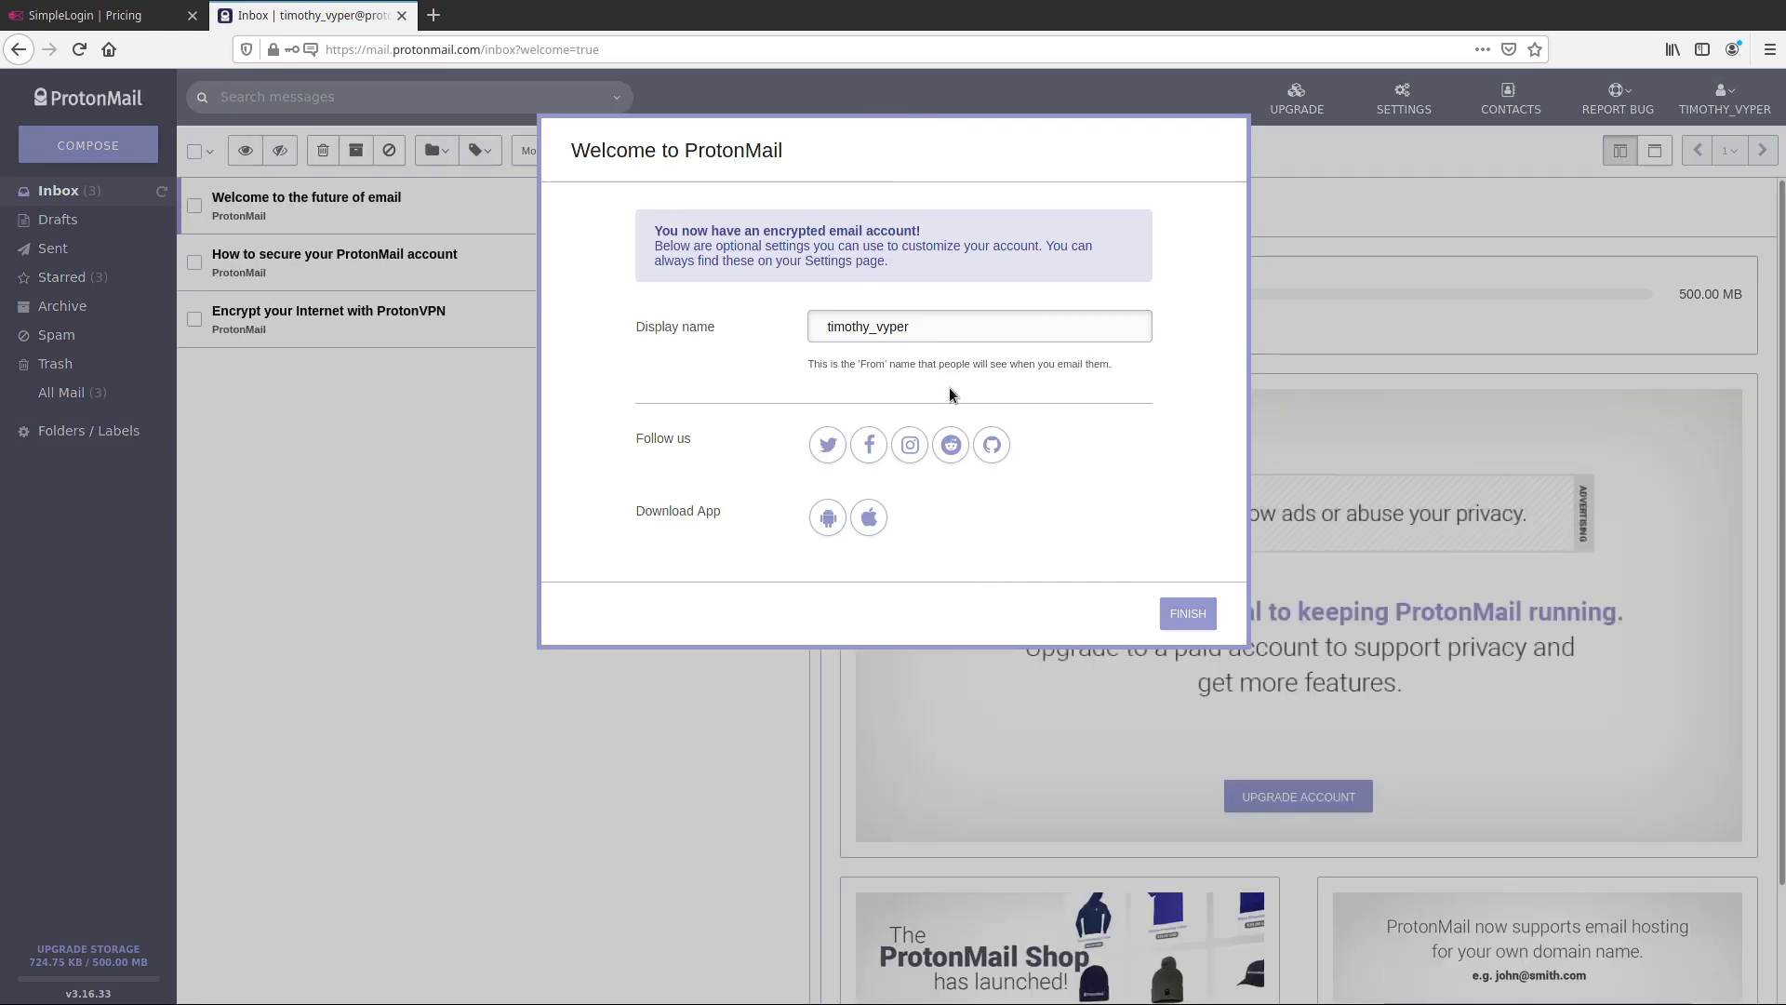
# Replace the display name with the capitalised full name and save it
pyautogui.doubleClick(953, 329)
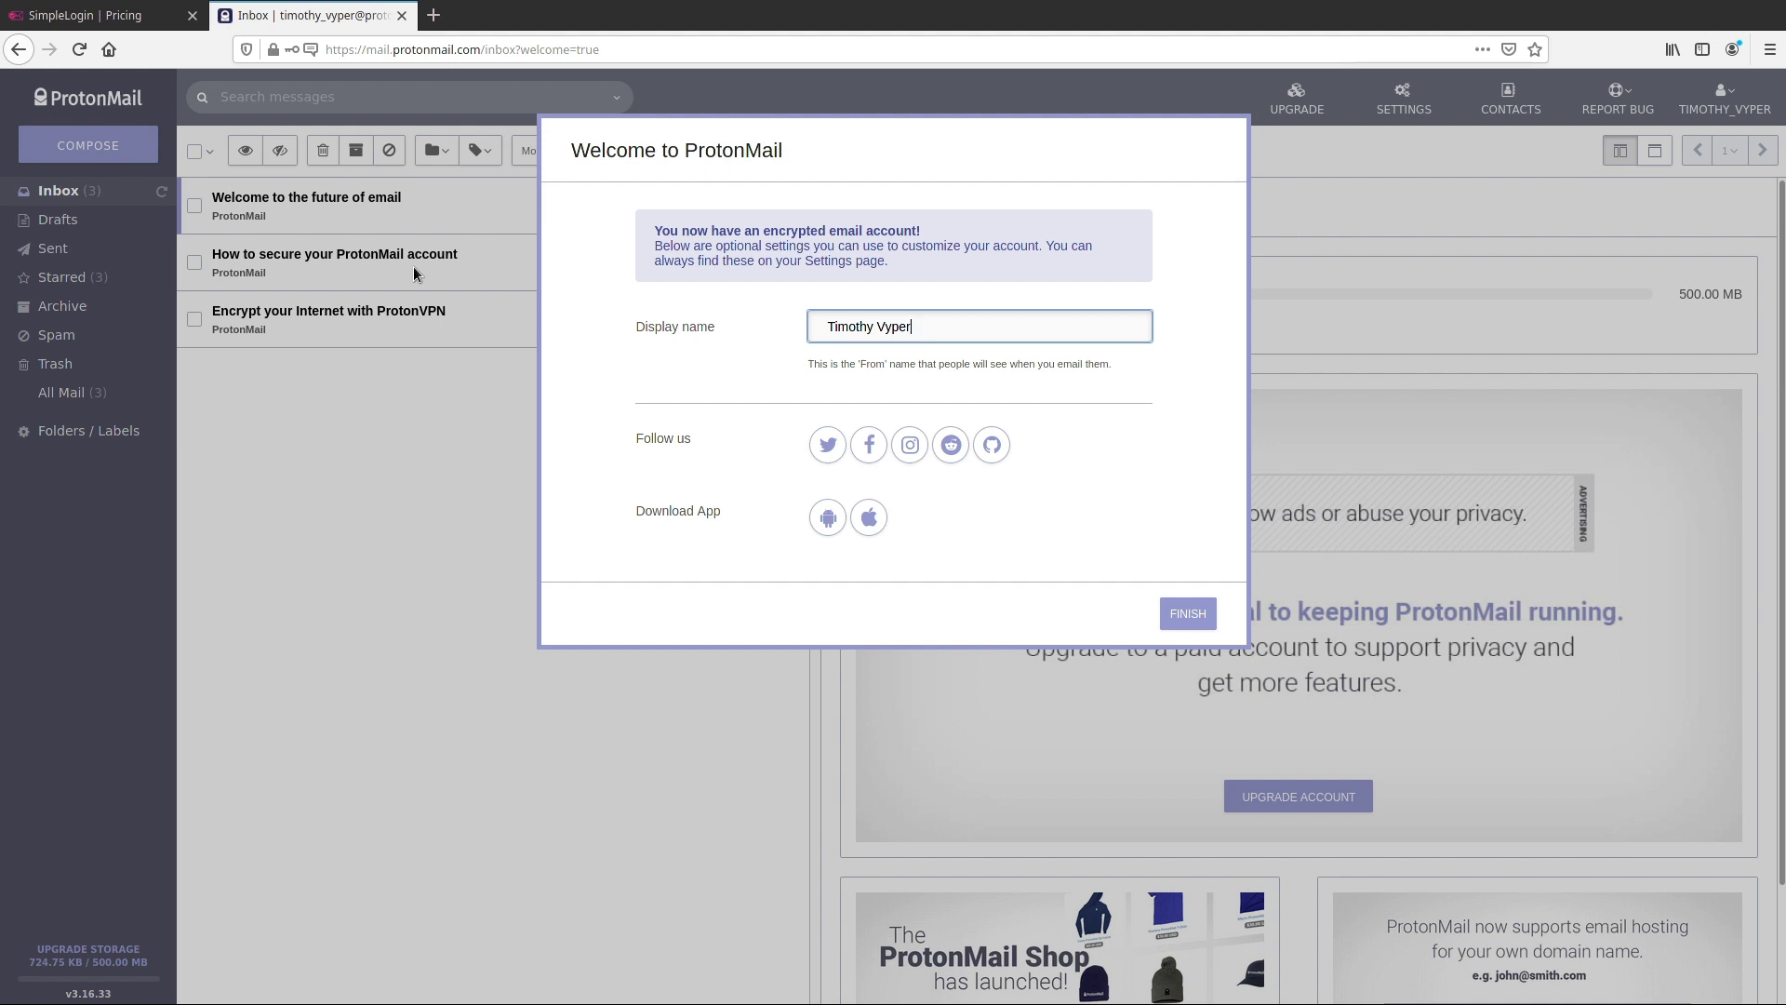
pyautogui.click(1188, 614)
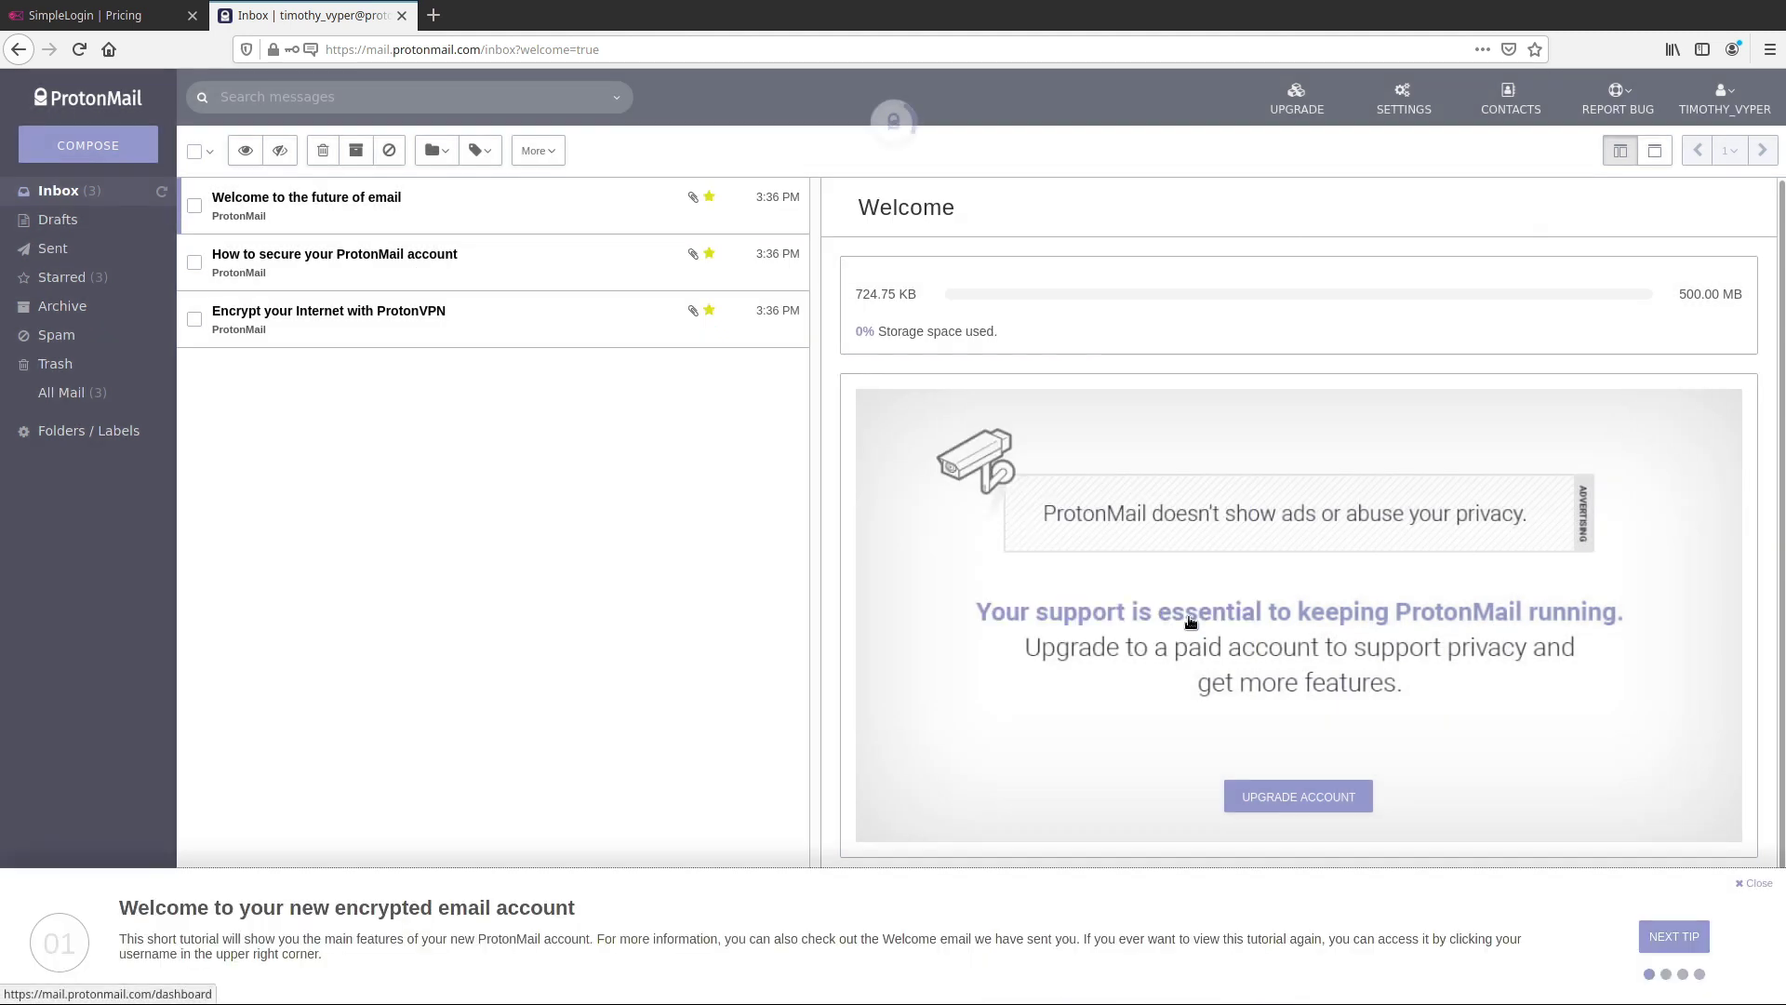
# Step through the welcome tutorial tips and close it to reveal the inbox
pyautogui.click(1693, 936)
pyautogui.click(1693, 935)
pyautogui.click(1691, 911)
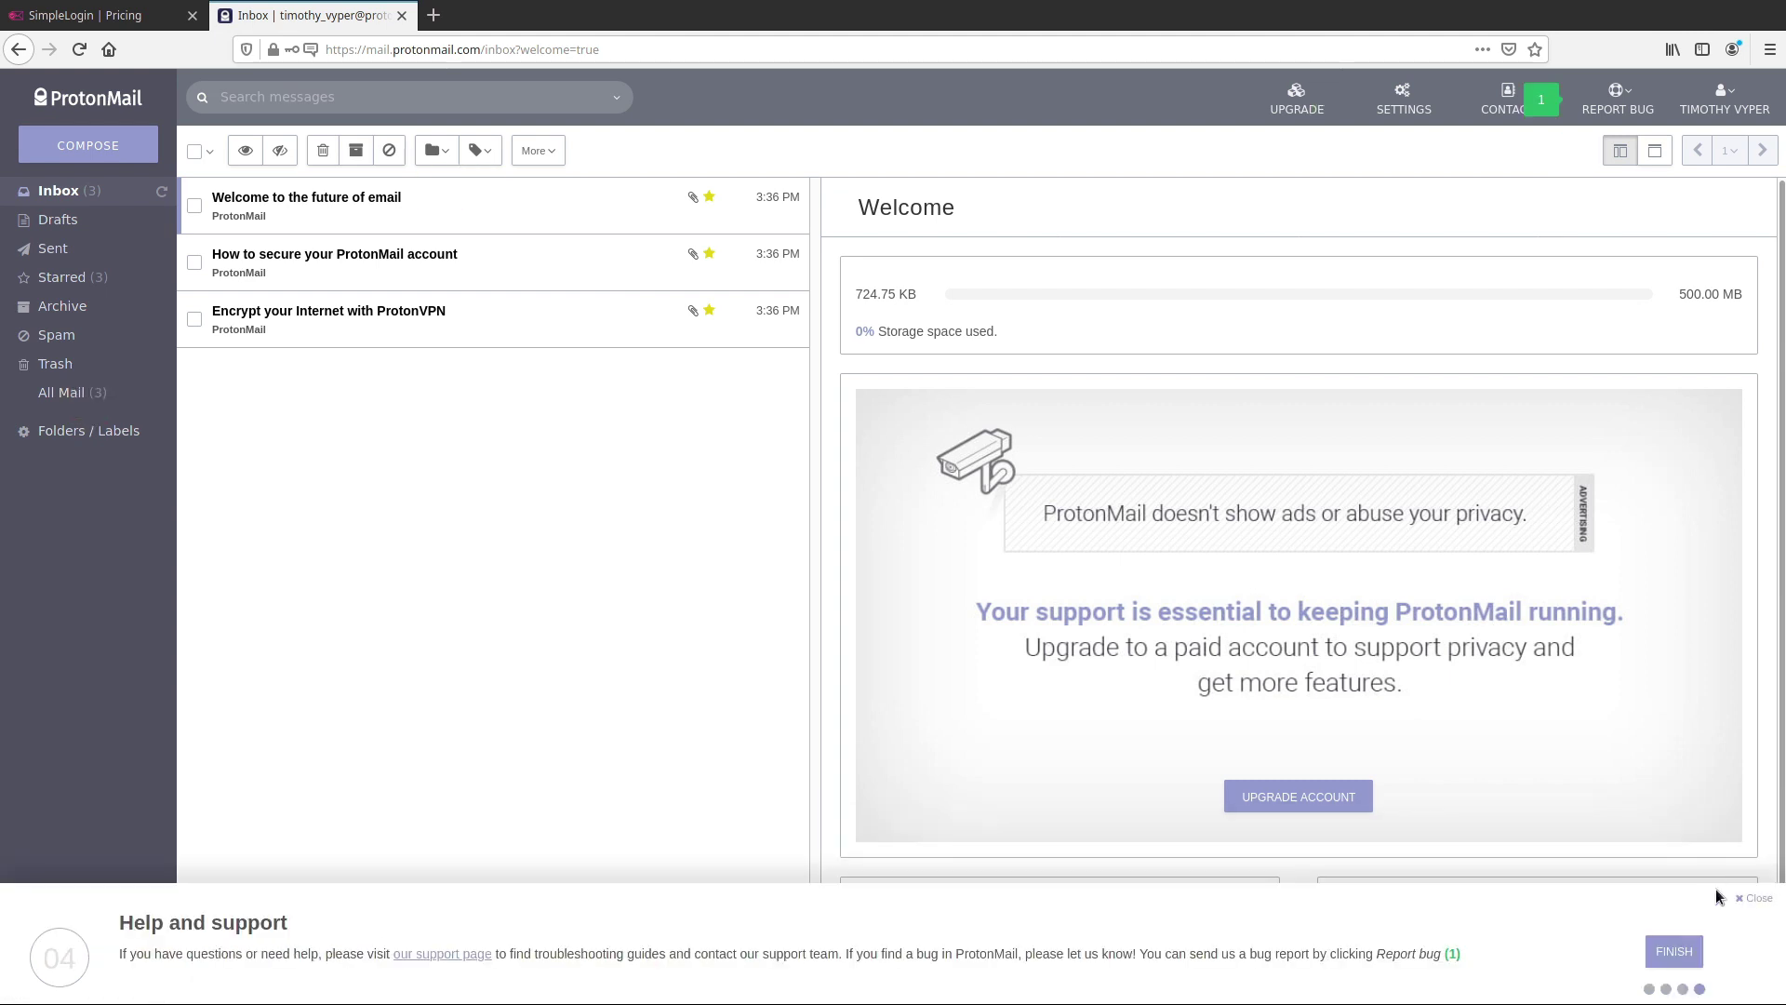
pyautogui.click(1754, 840)
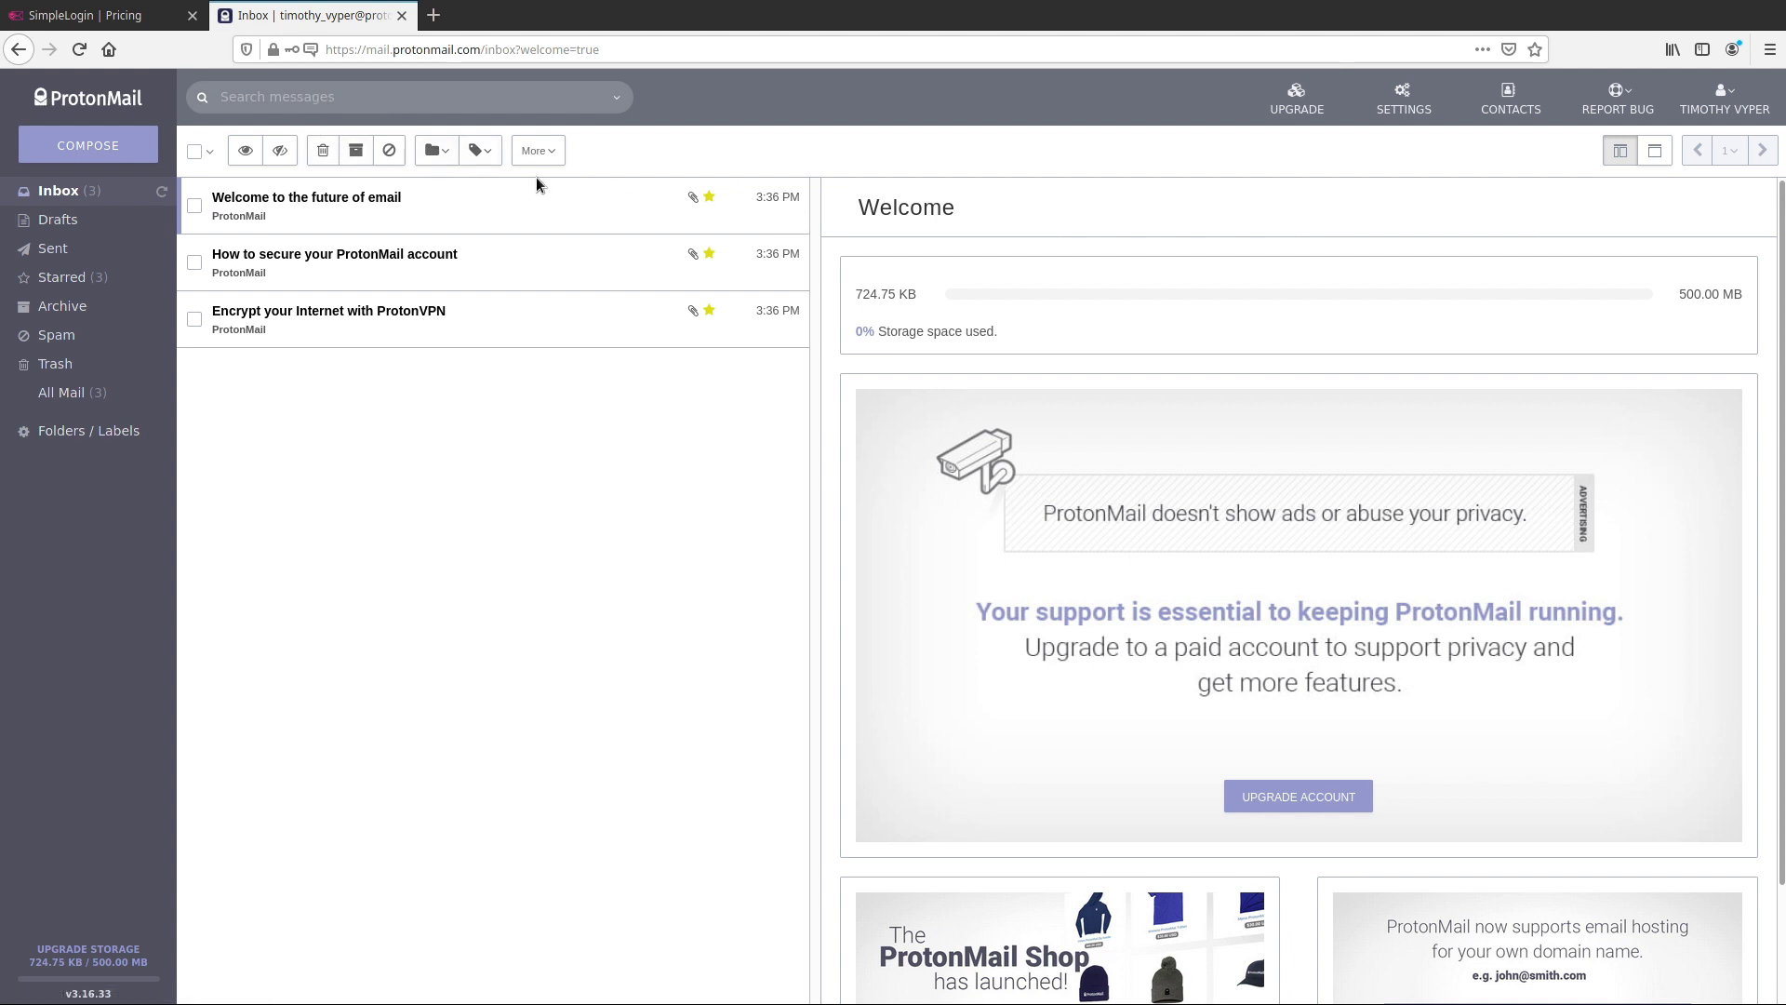
# Open SimpleLogin sign-up, enter the new ProtonMail address and a password, and start hCaptcha
pyautogui.click(127, 26)
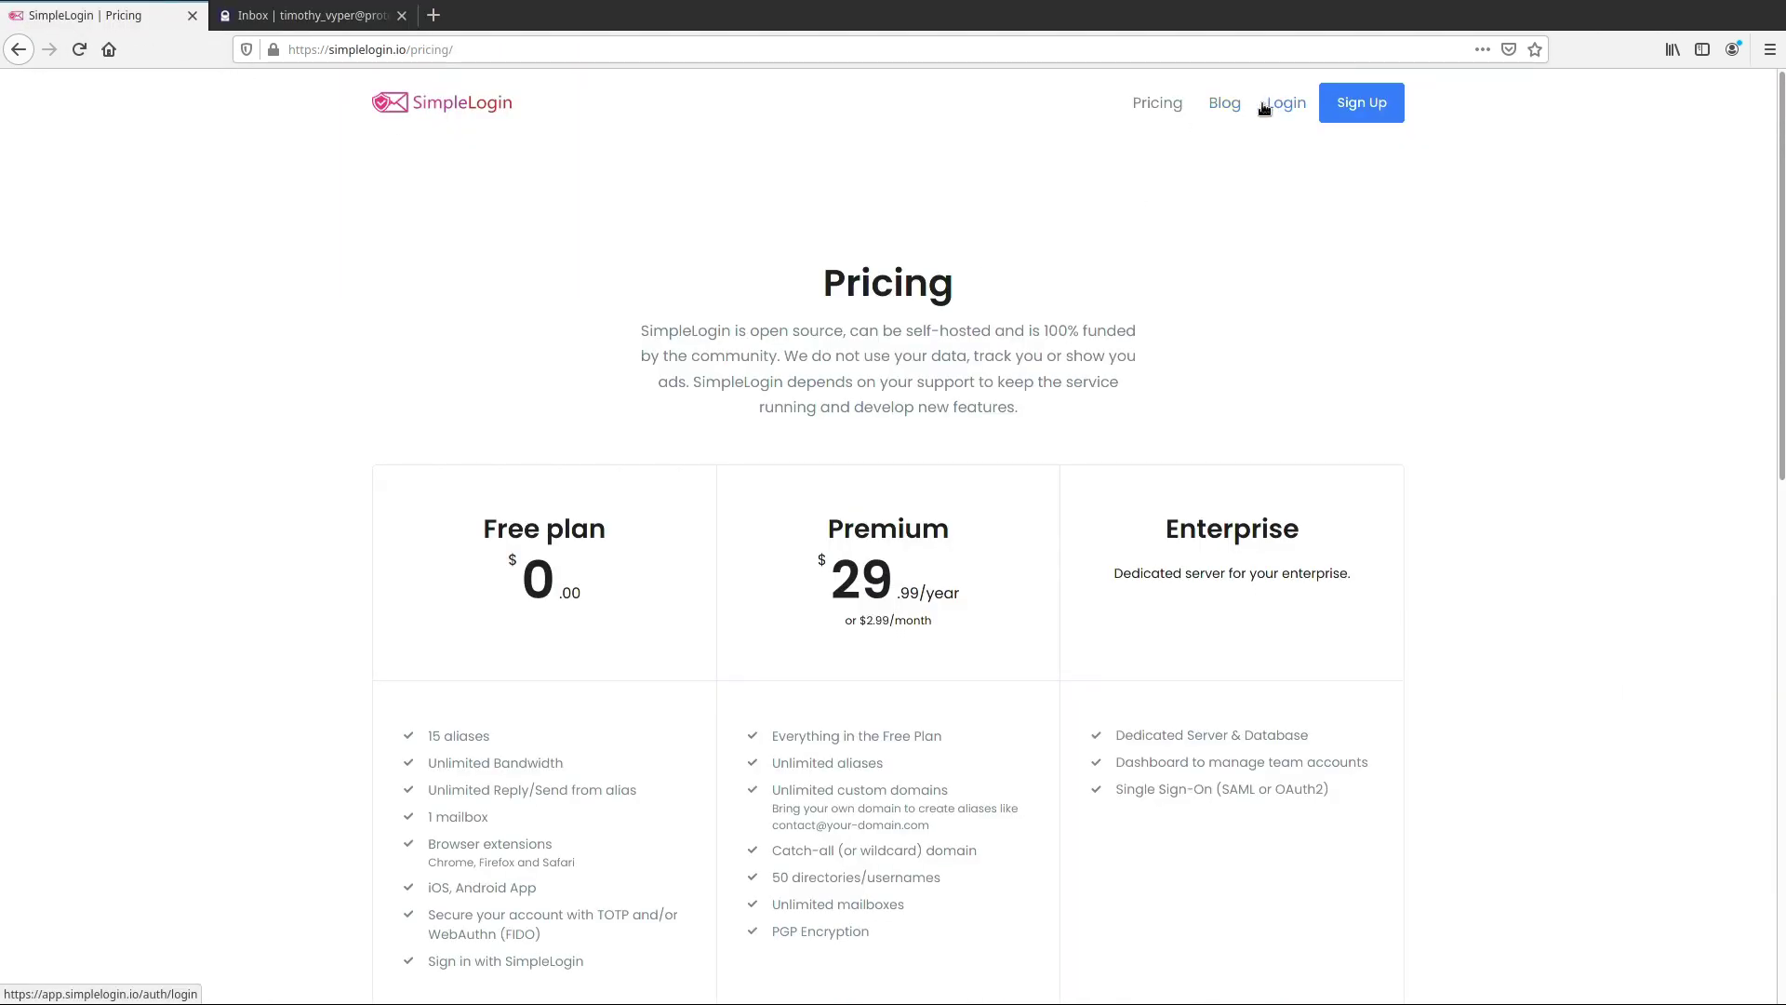
pyautogui.click(1354, 101)
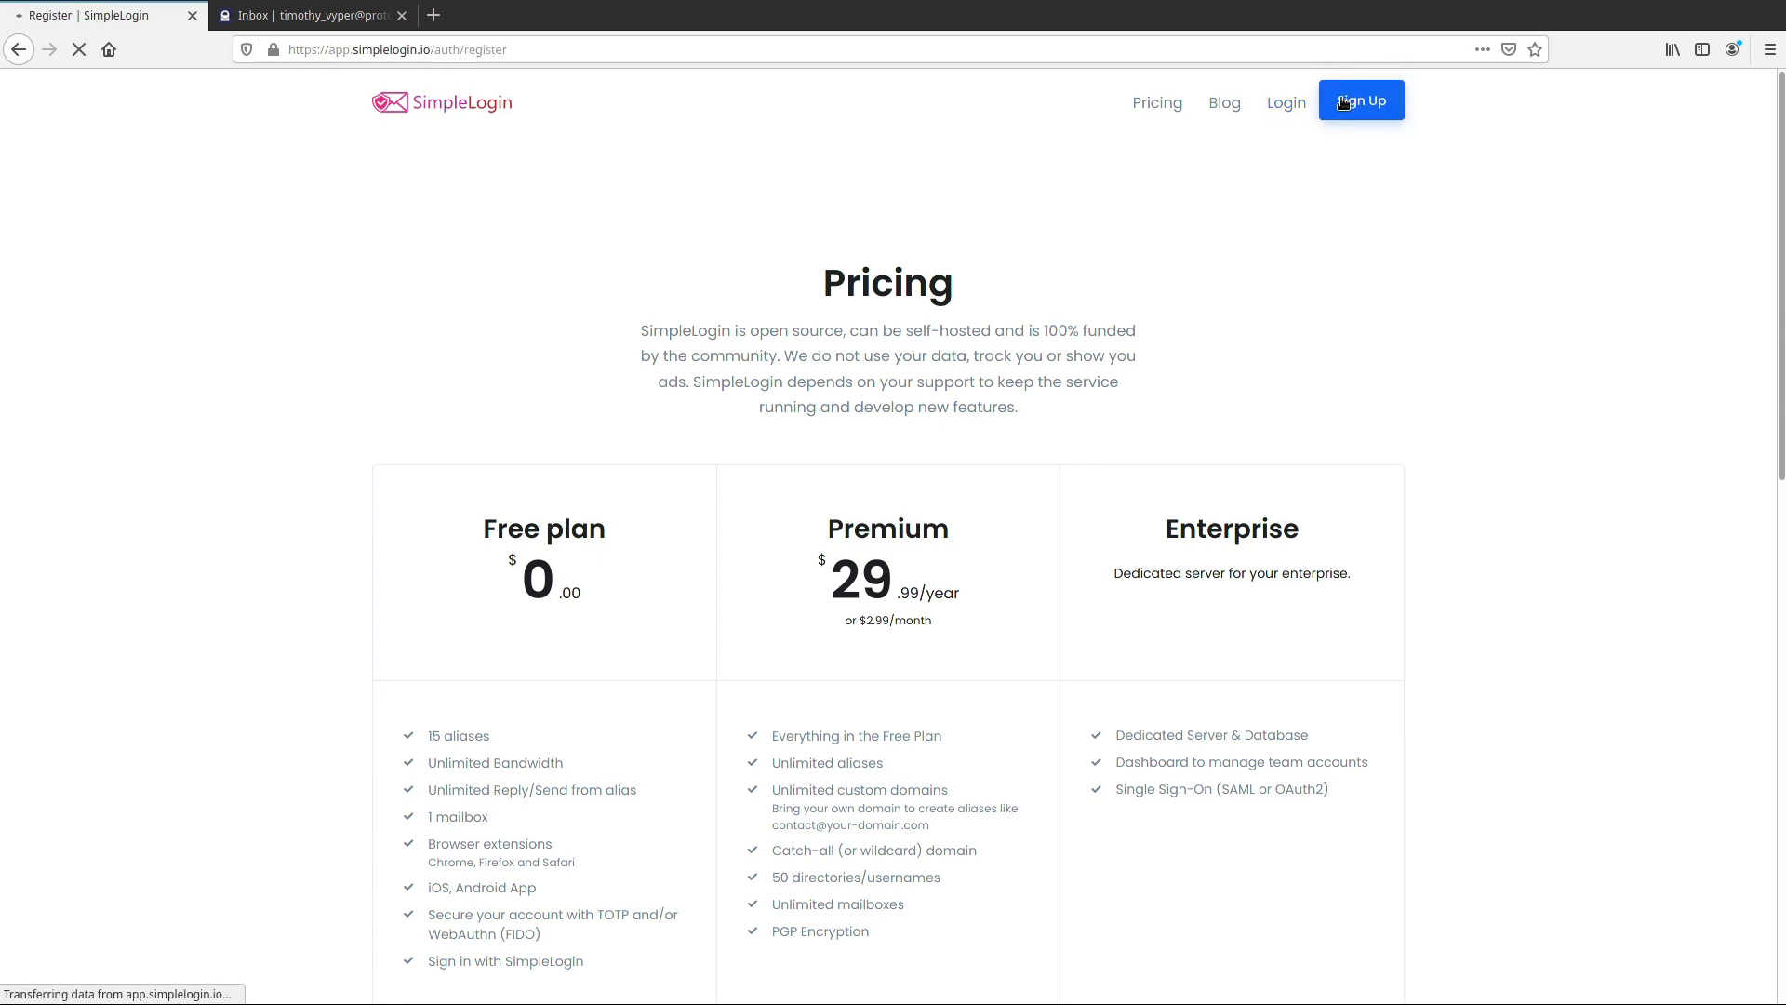
pyautogui.click(868, 429)
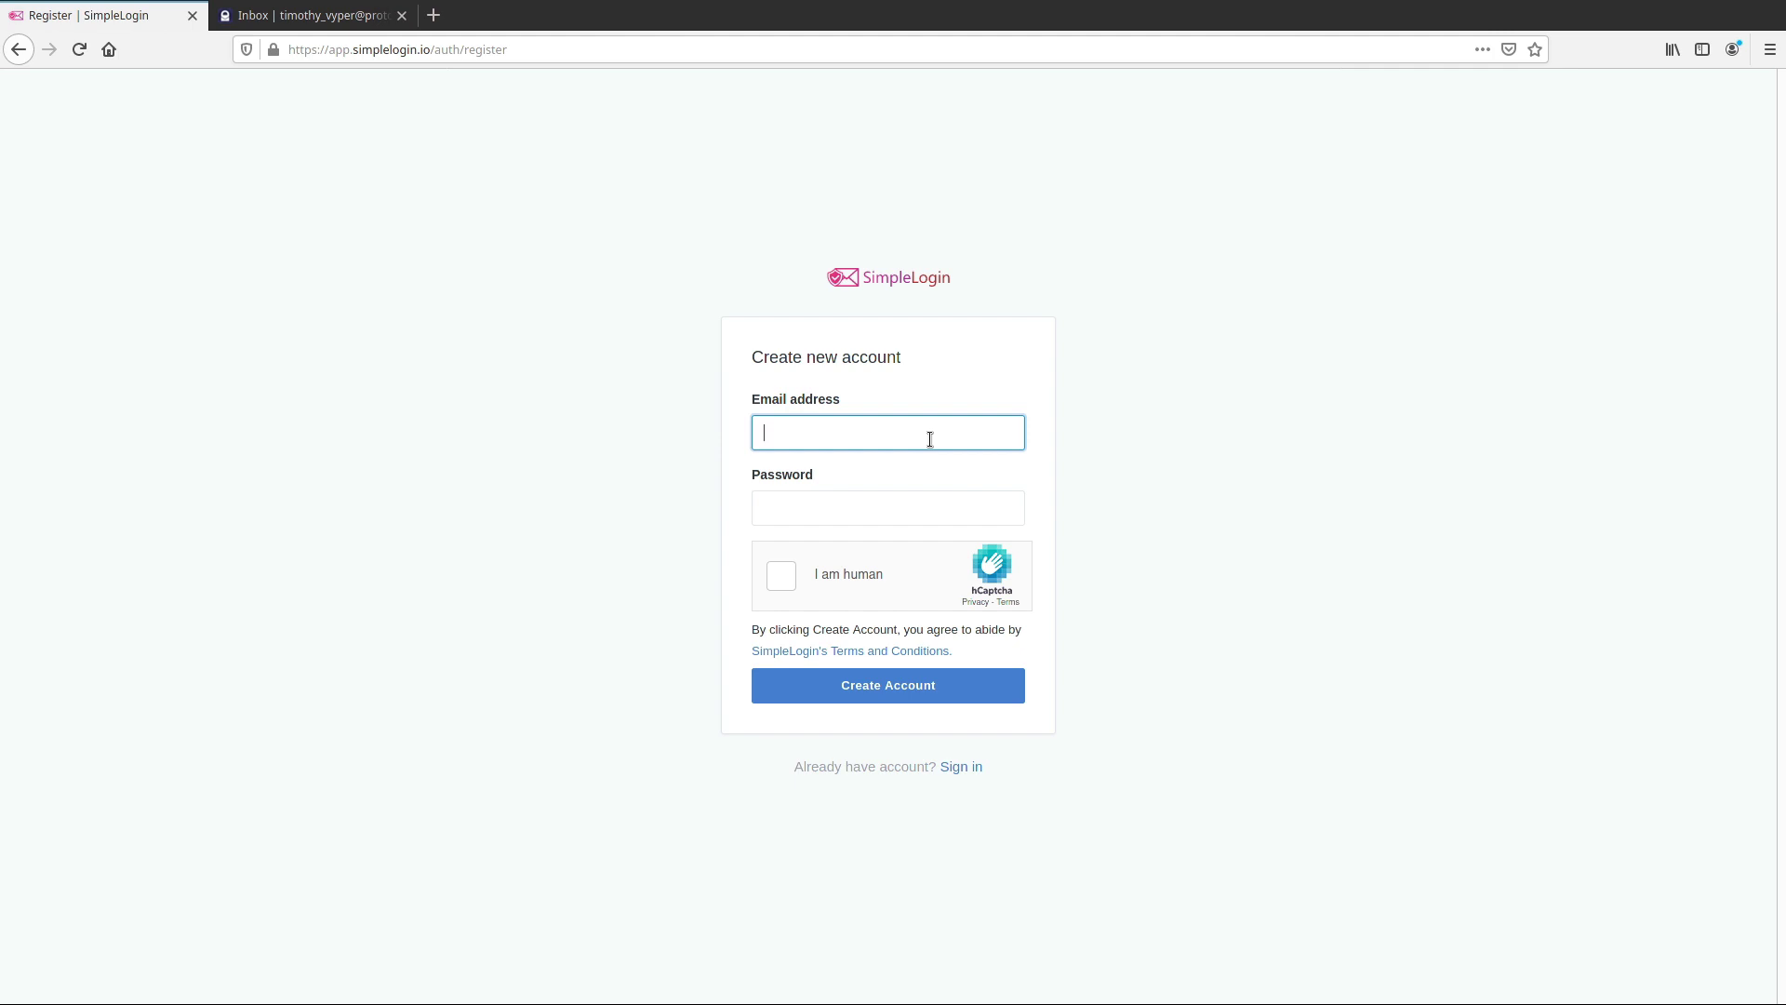
pyautogui.press('Tab')
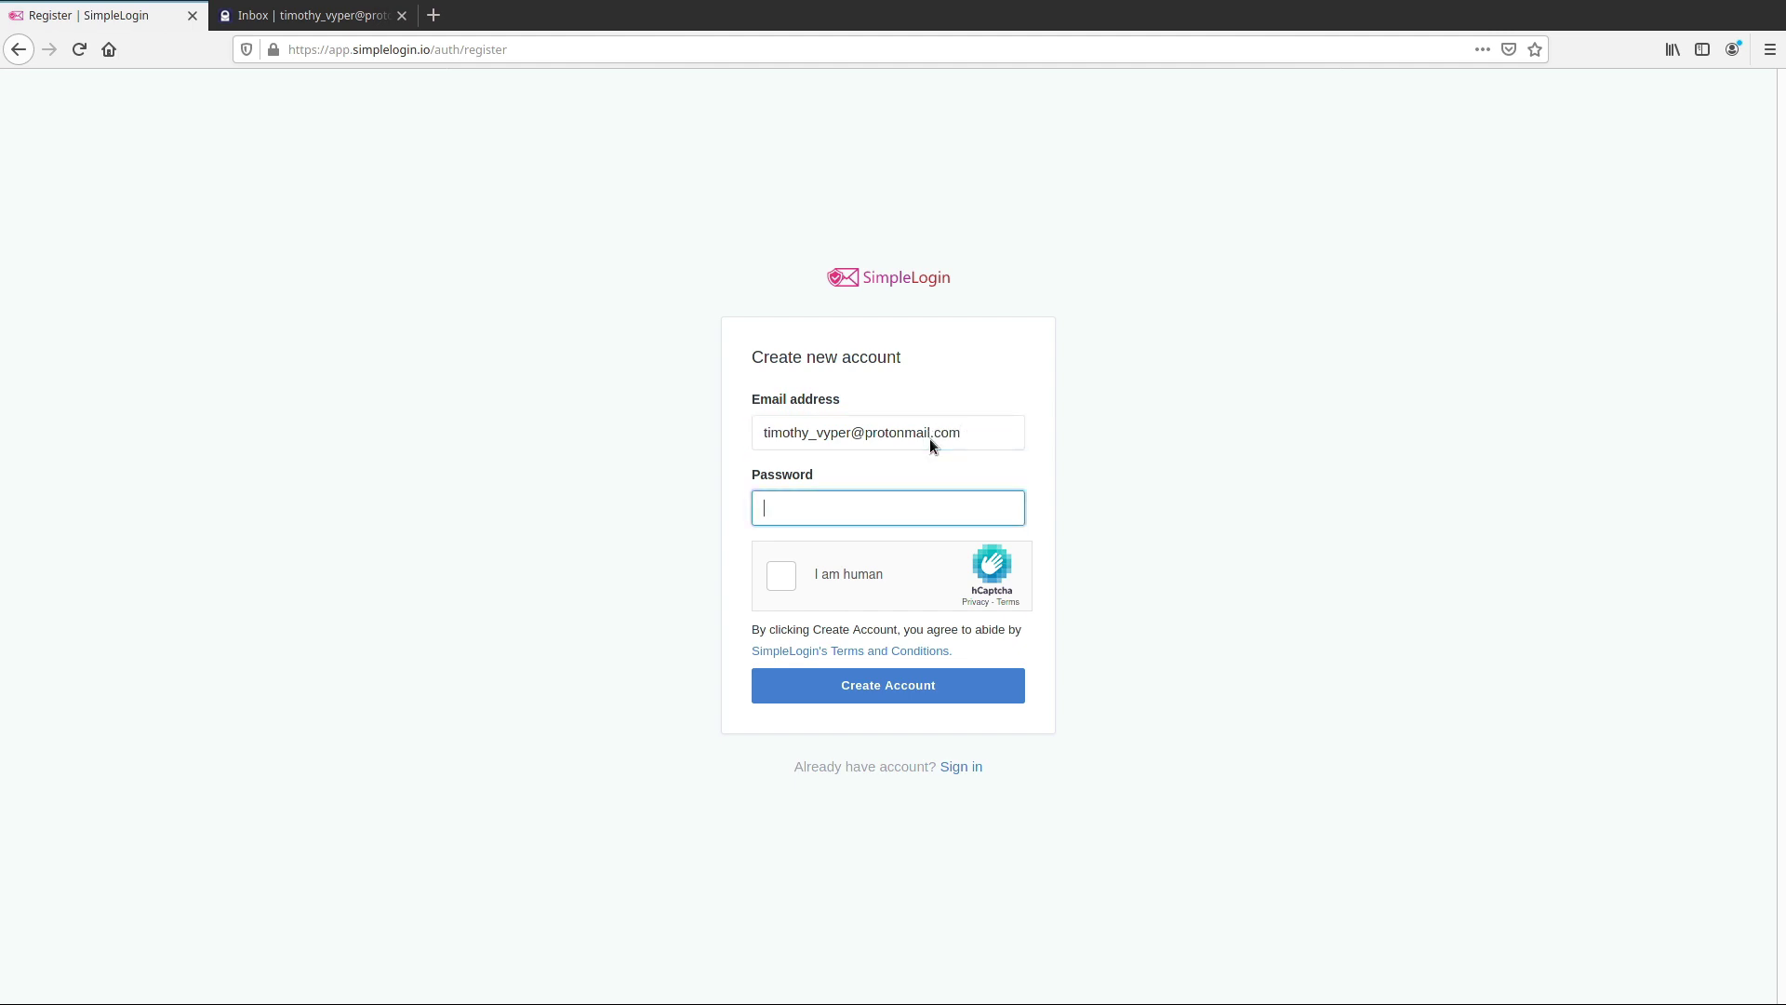
pyautogui.write('•••••••••••')
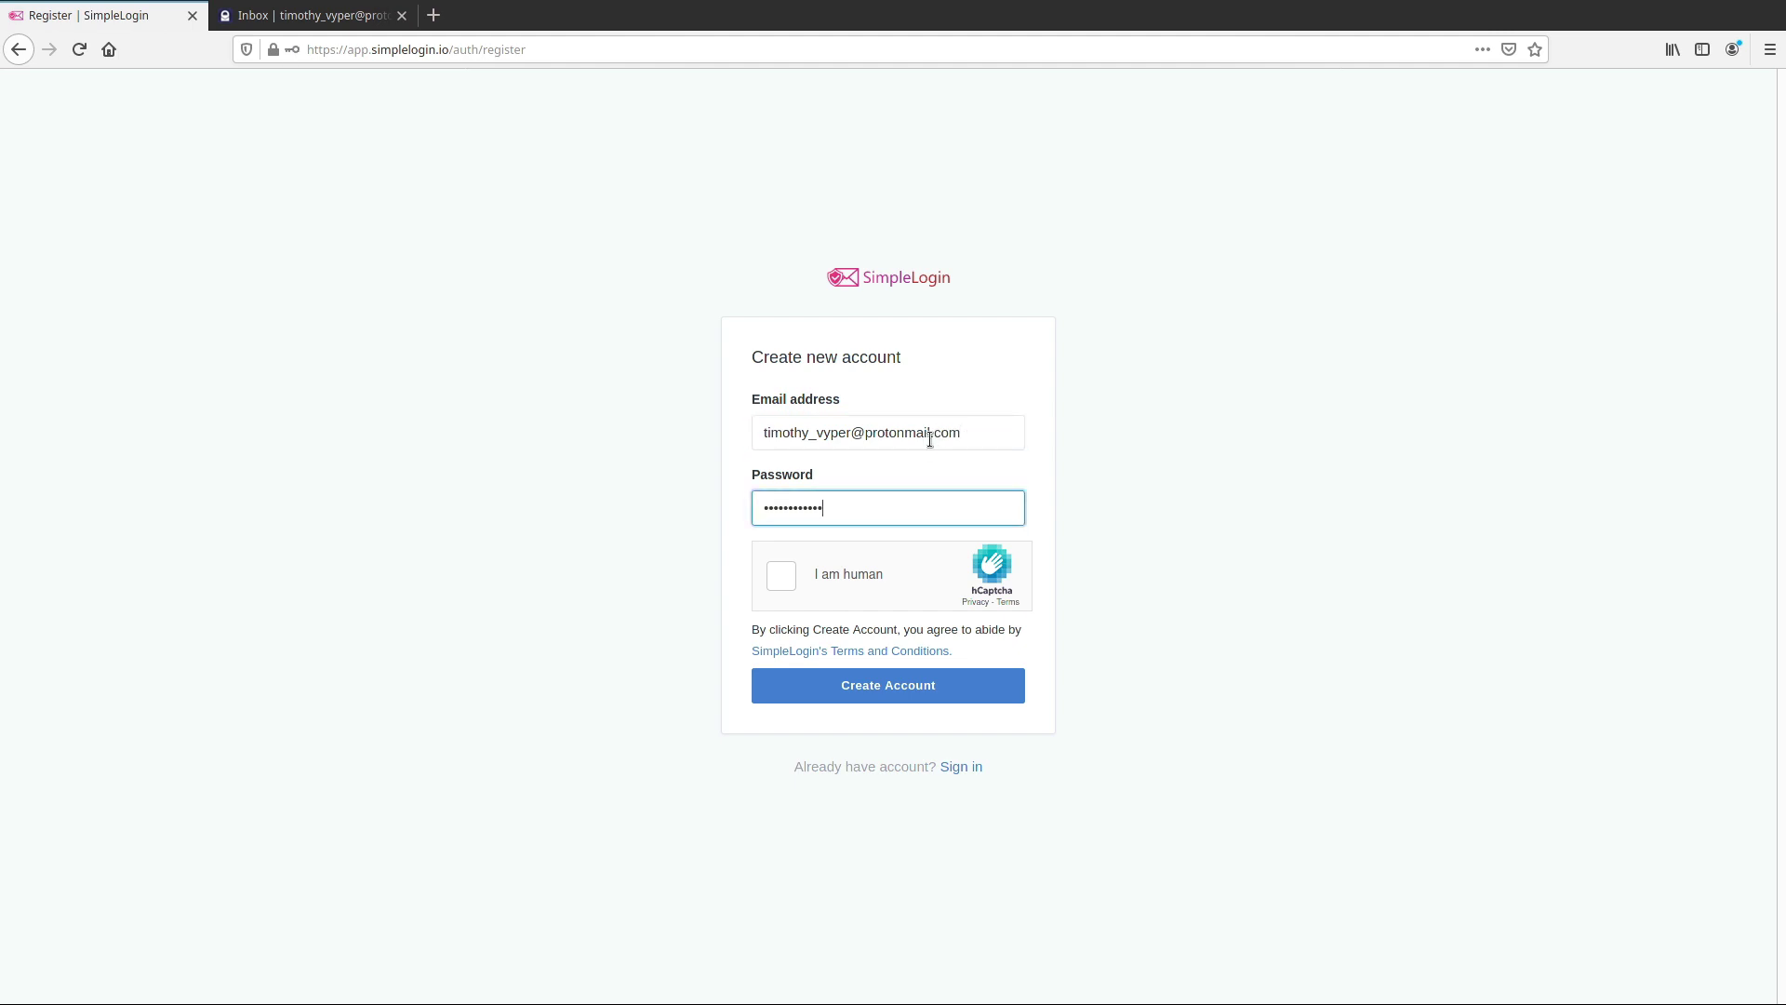
pyautogui.press('Tab')
pyautogui.press('space')
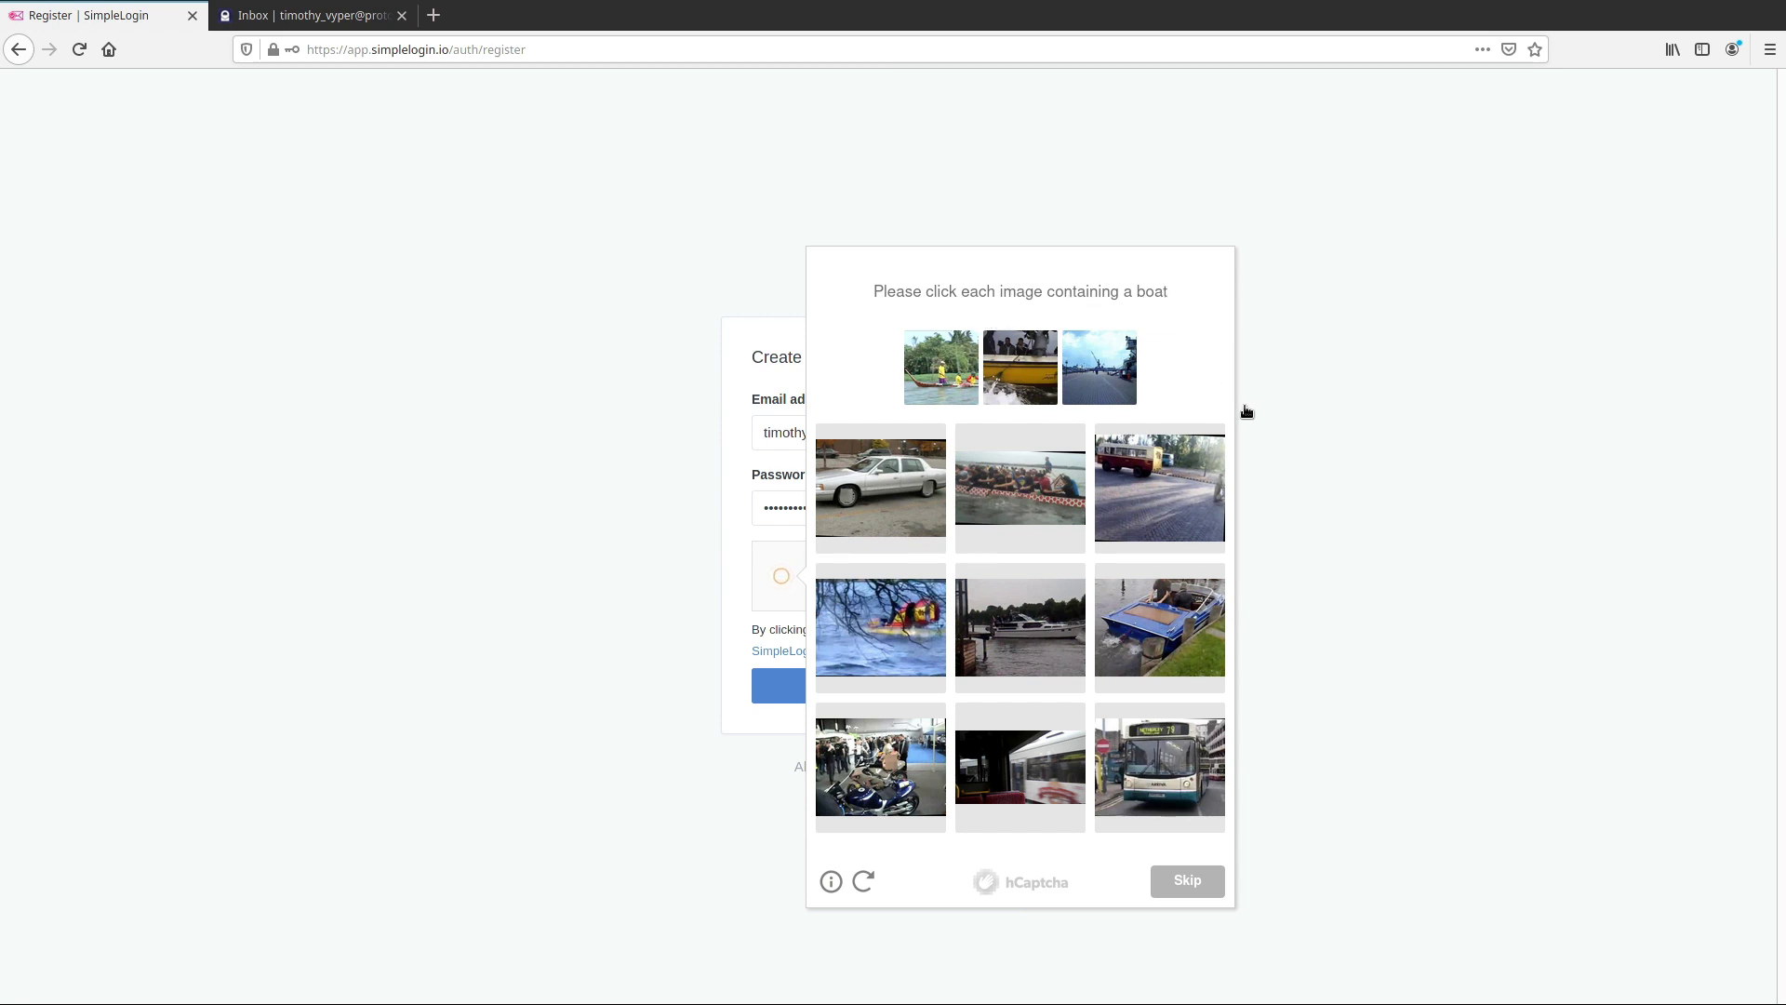
# Select the speedboat, motor yacht and dragon-boat images, verify, and create the account
pyautogui.click(1181, 632)
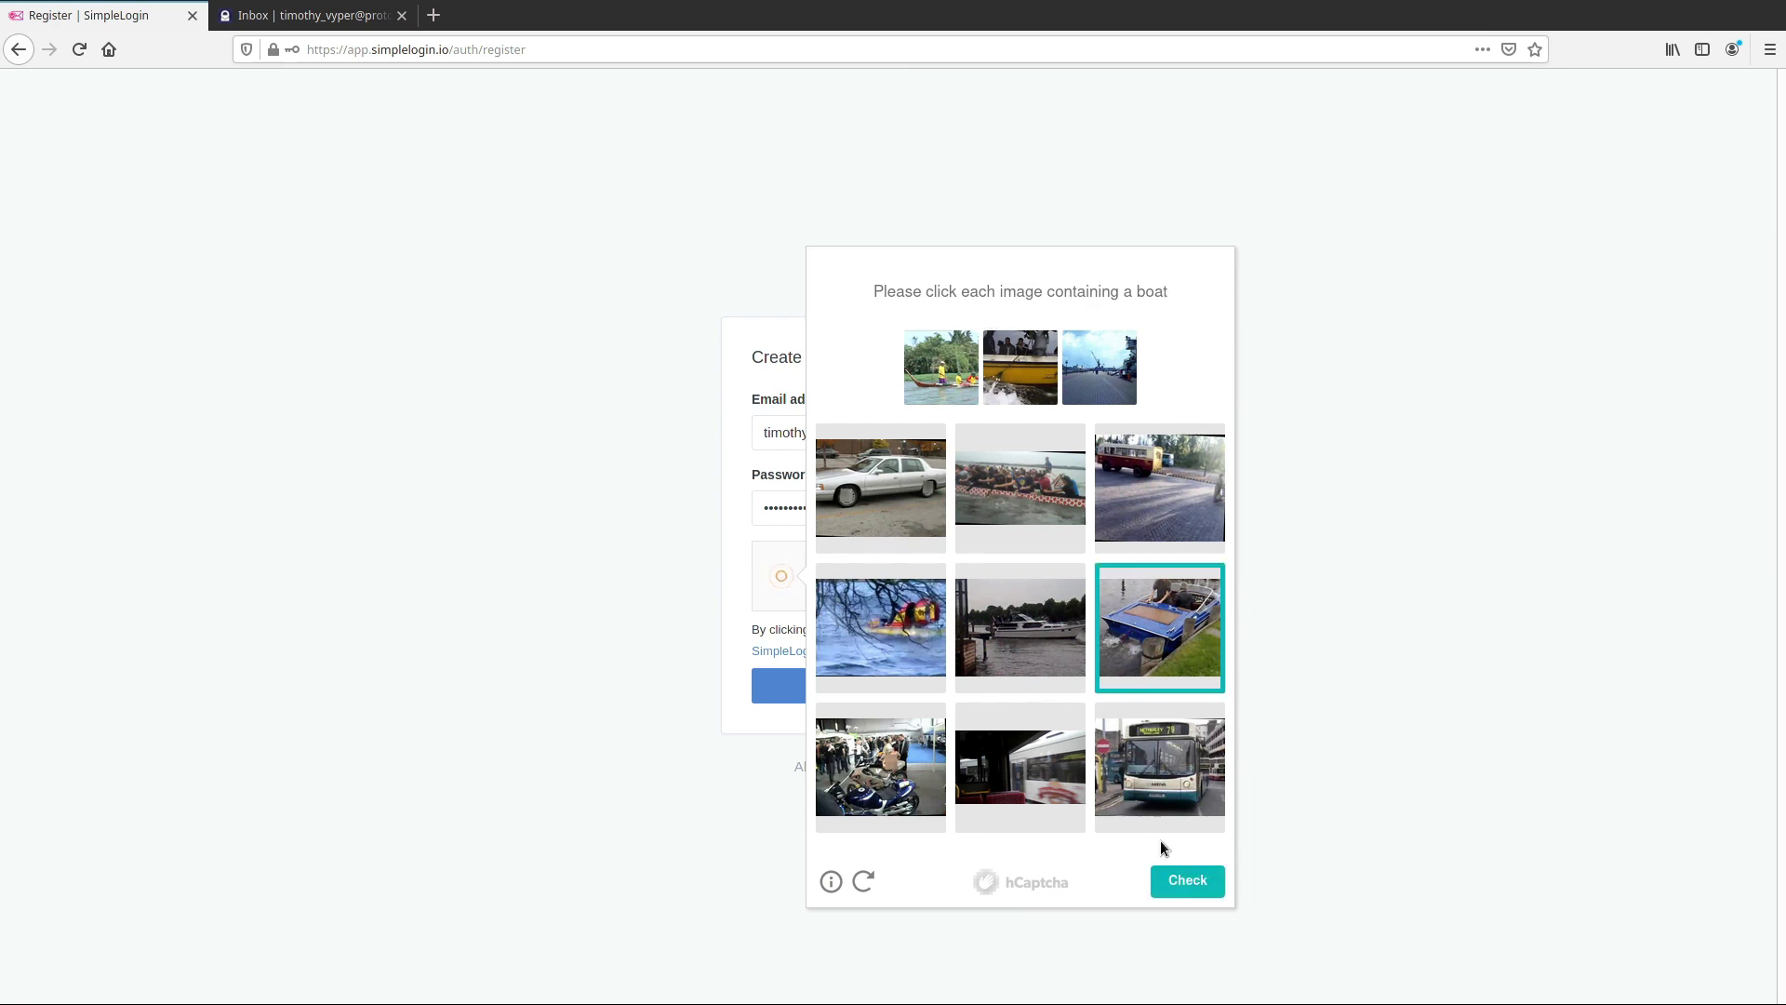
pyautogui.click(1021, 662)
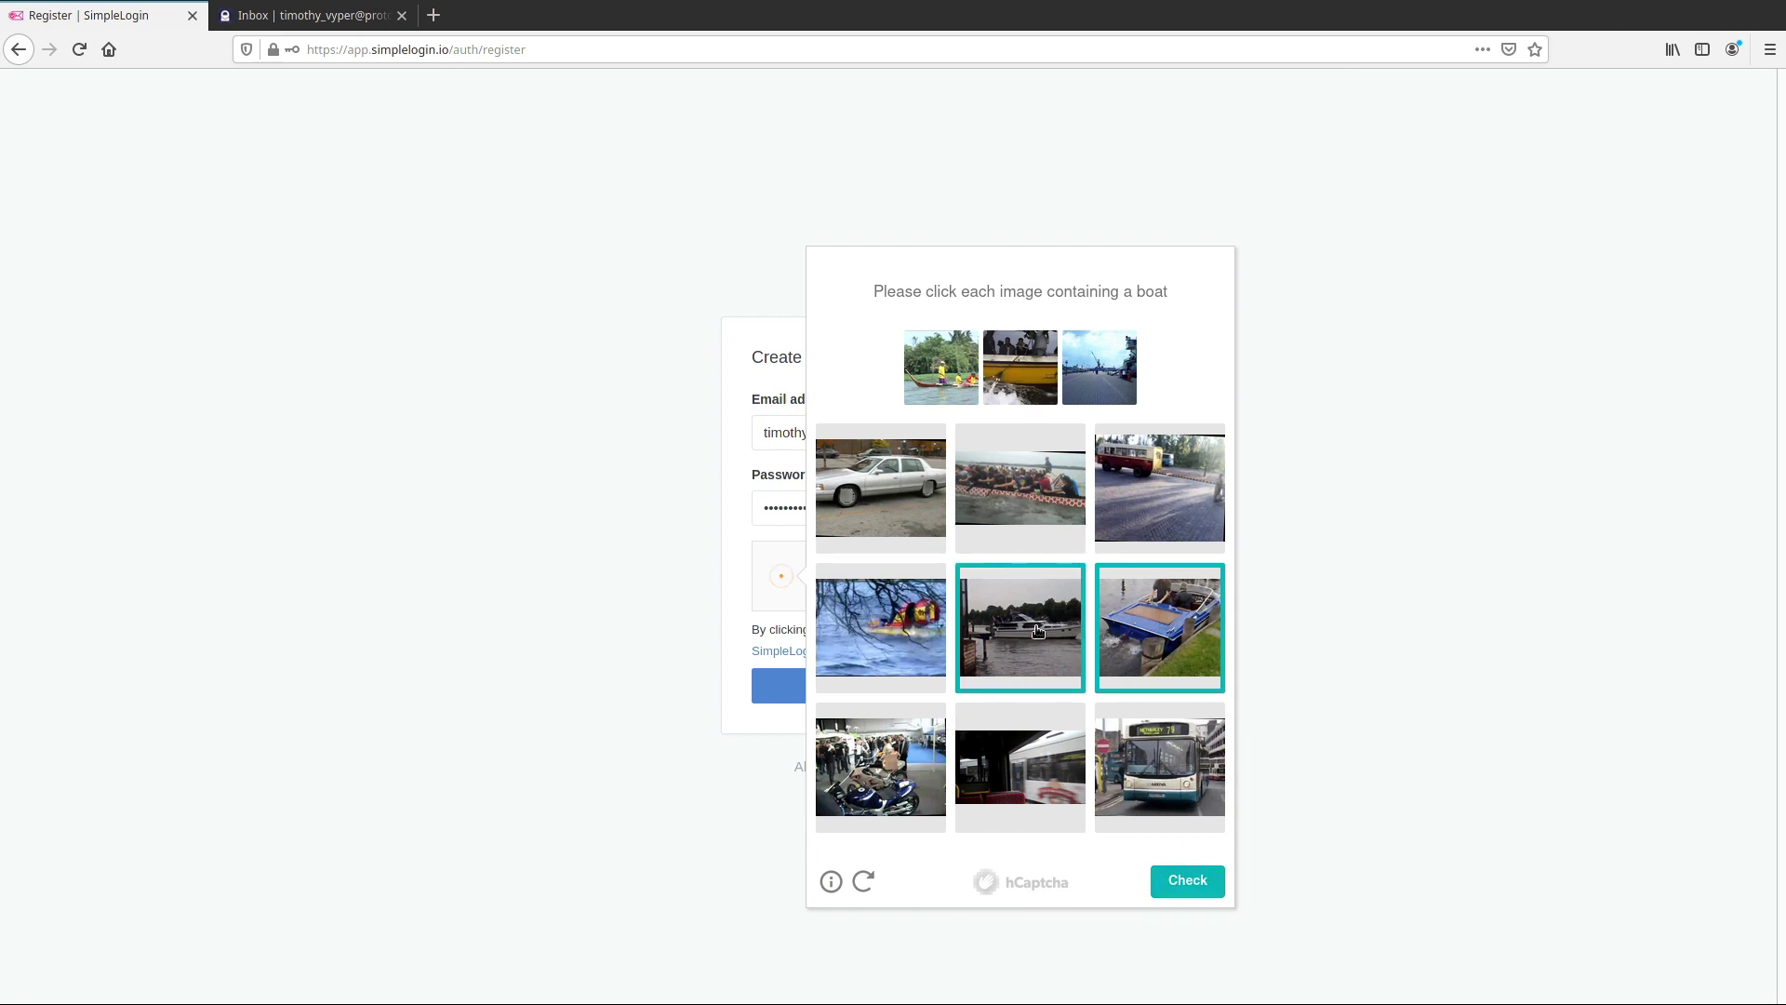
pyautogui.click(1043, 507)
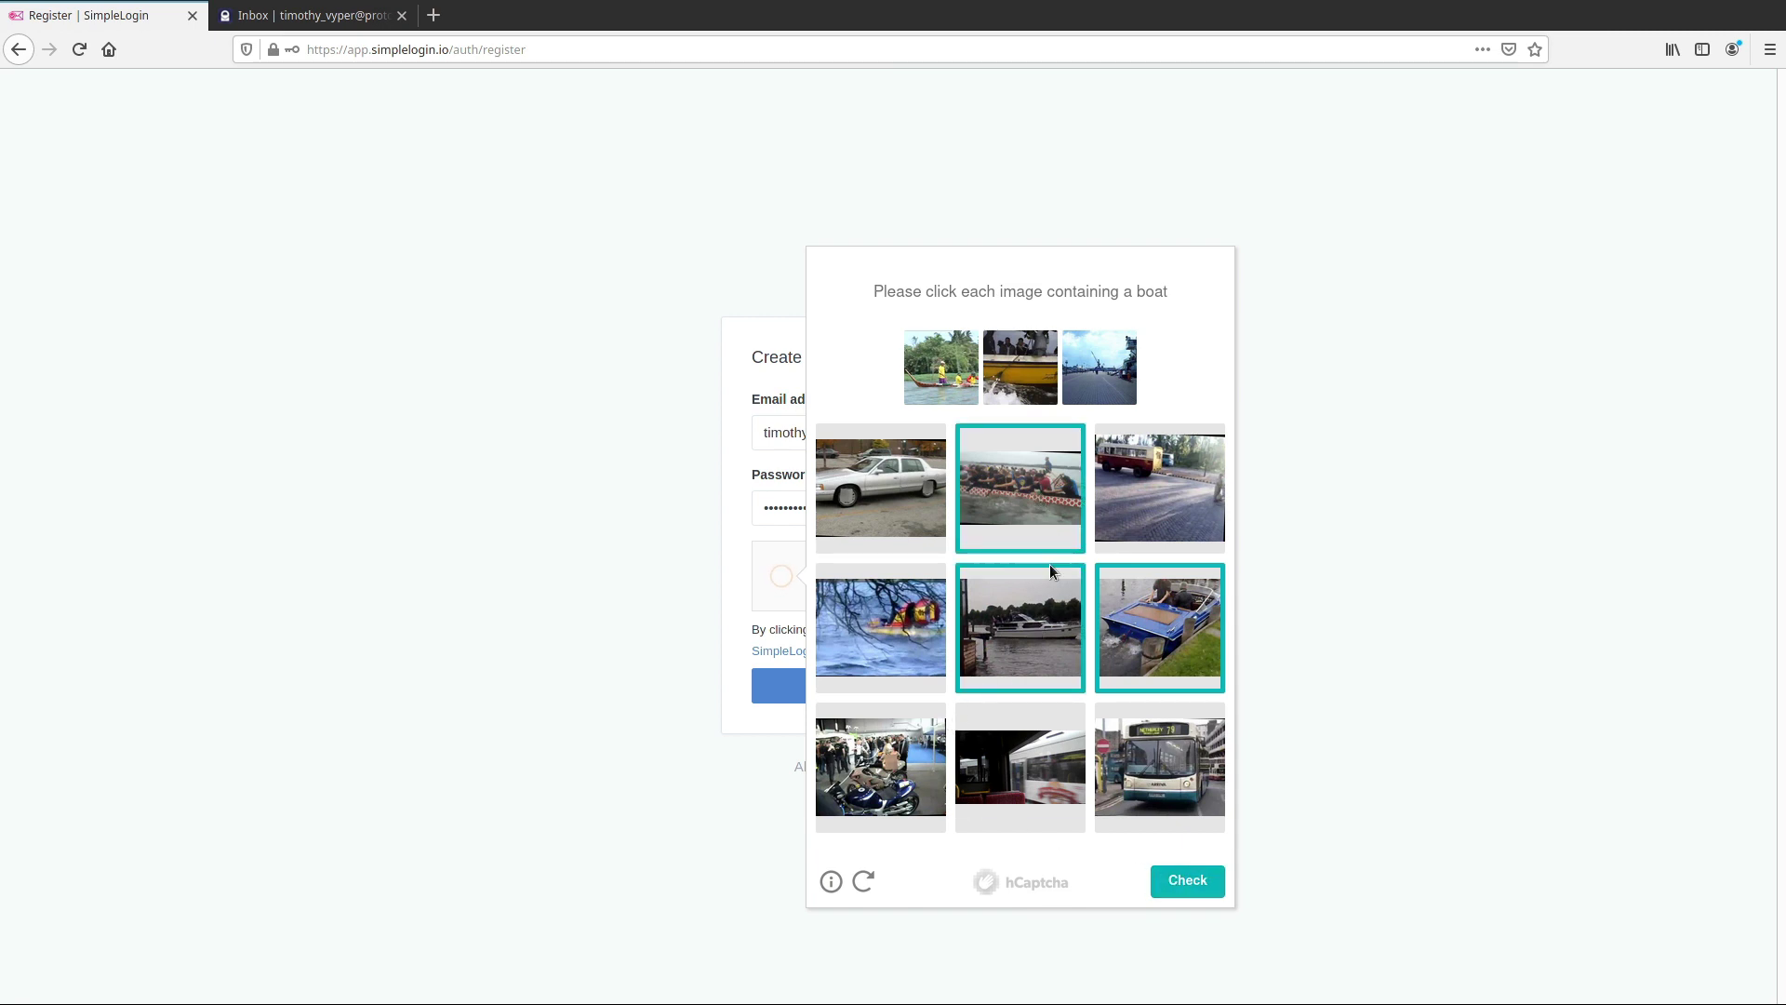
pyautogui.click(1170, 893)
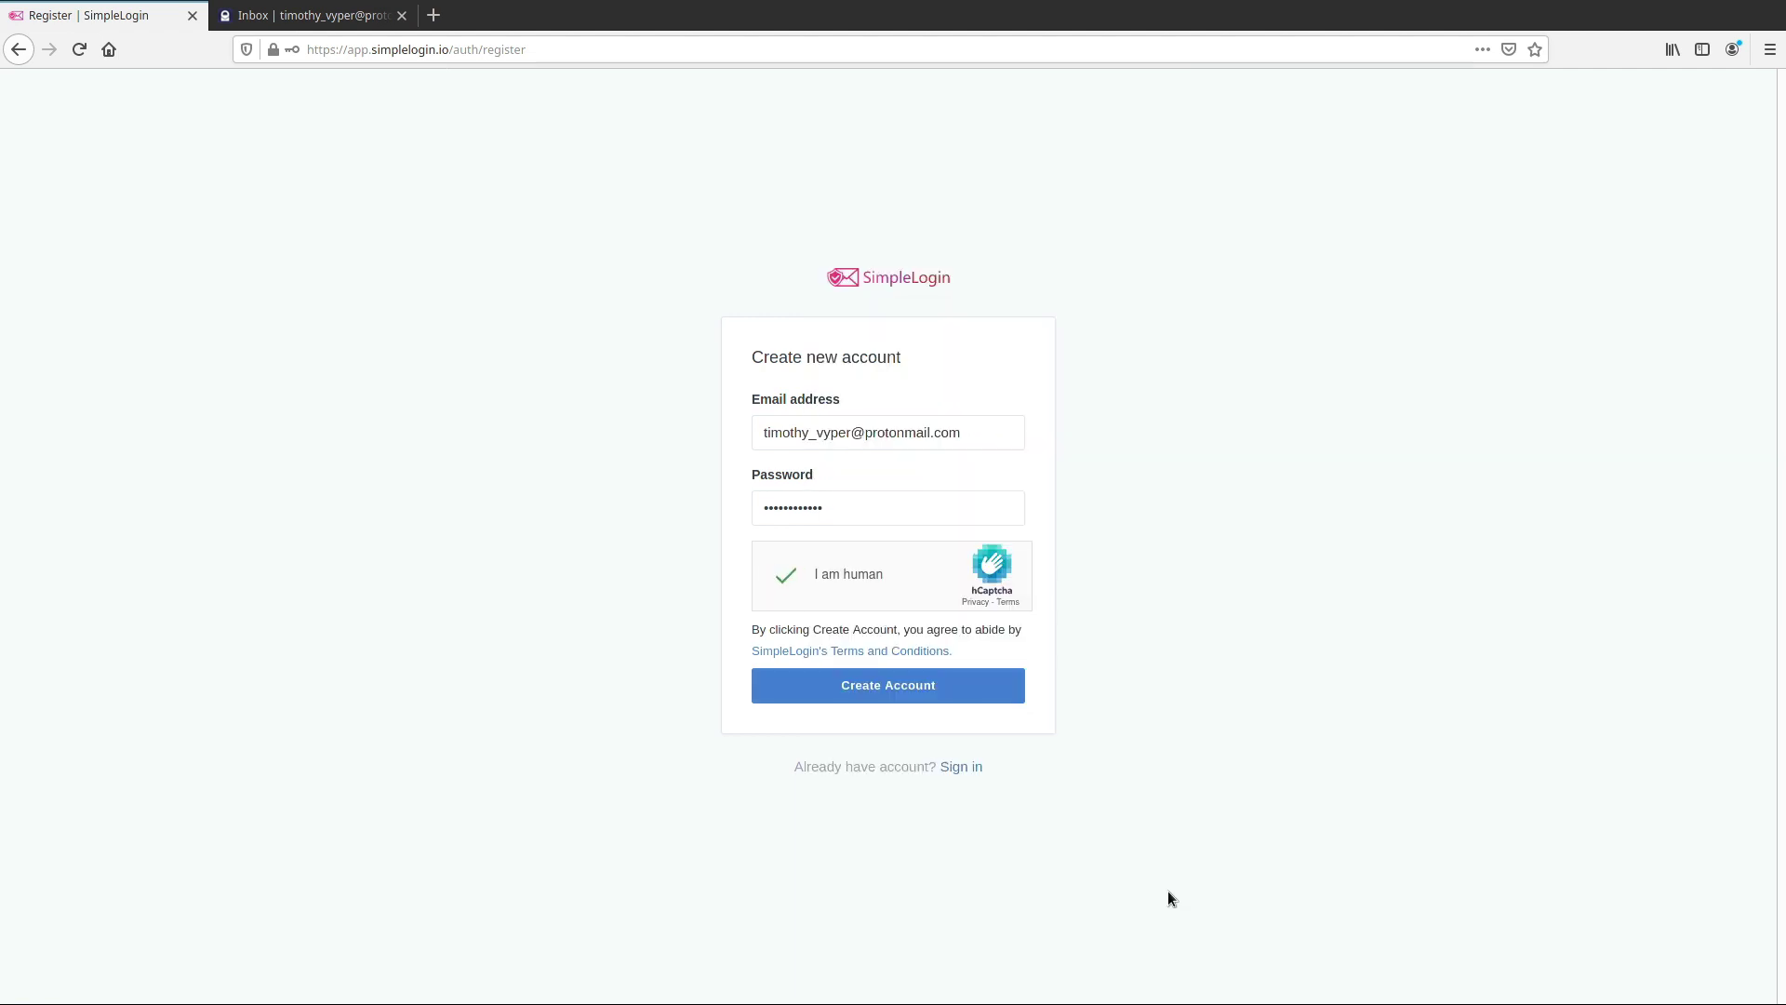
pyautogui.click(1012, 695)
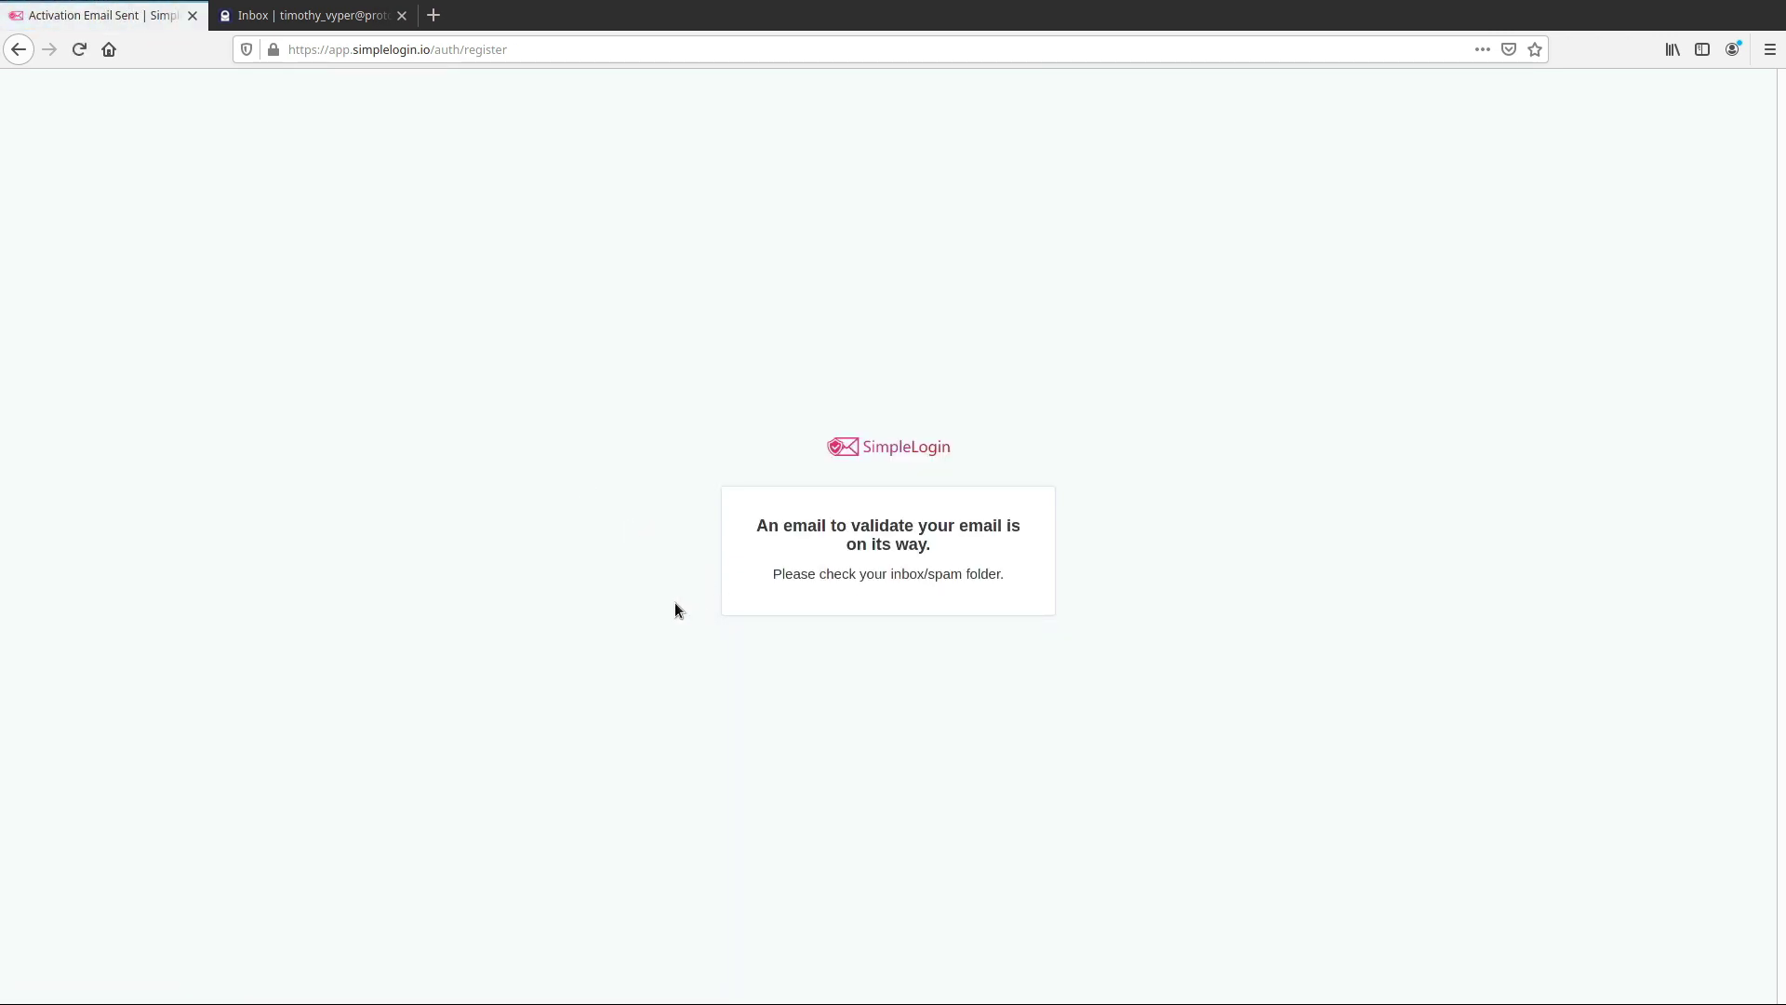
# Open the SimpleLogin confirmation email in ProtonMail and load its remote content
pyautogui.click(319, 16)
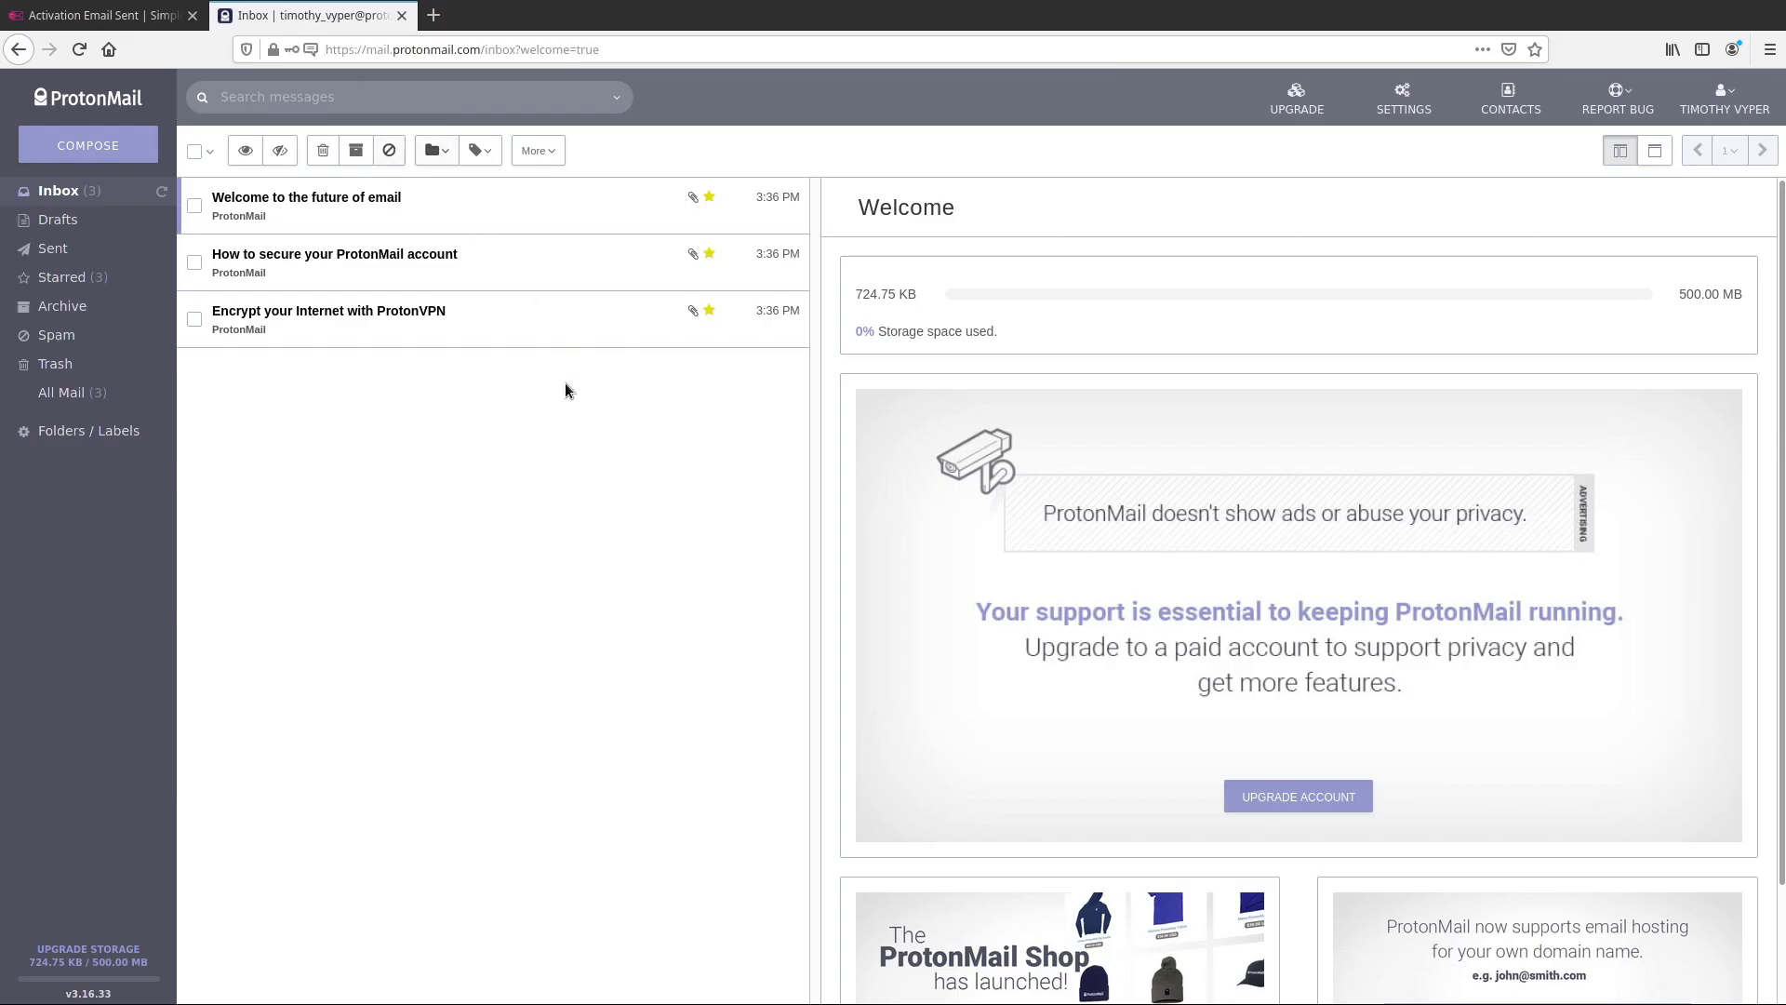
pyautogui.click(162, 192)
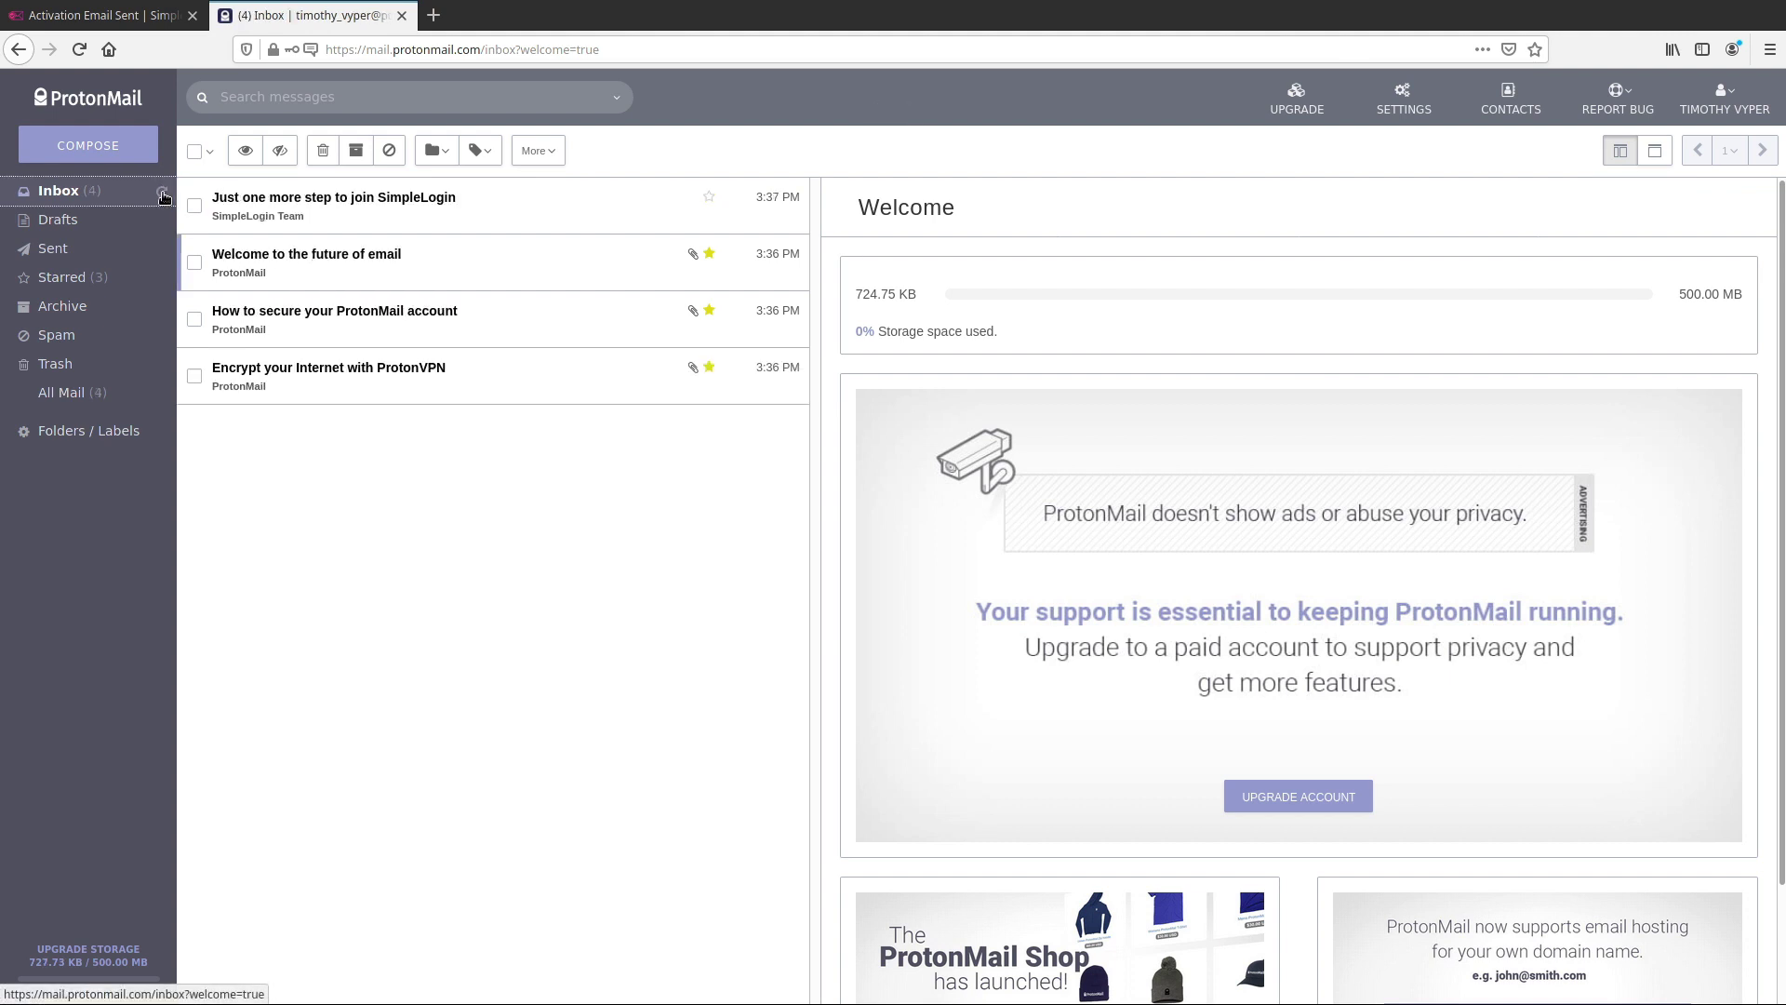
pyautogui.click(456, 210)
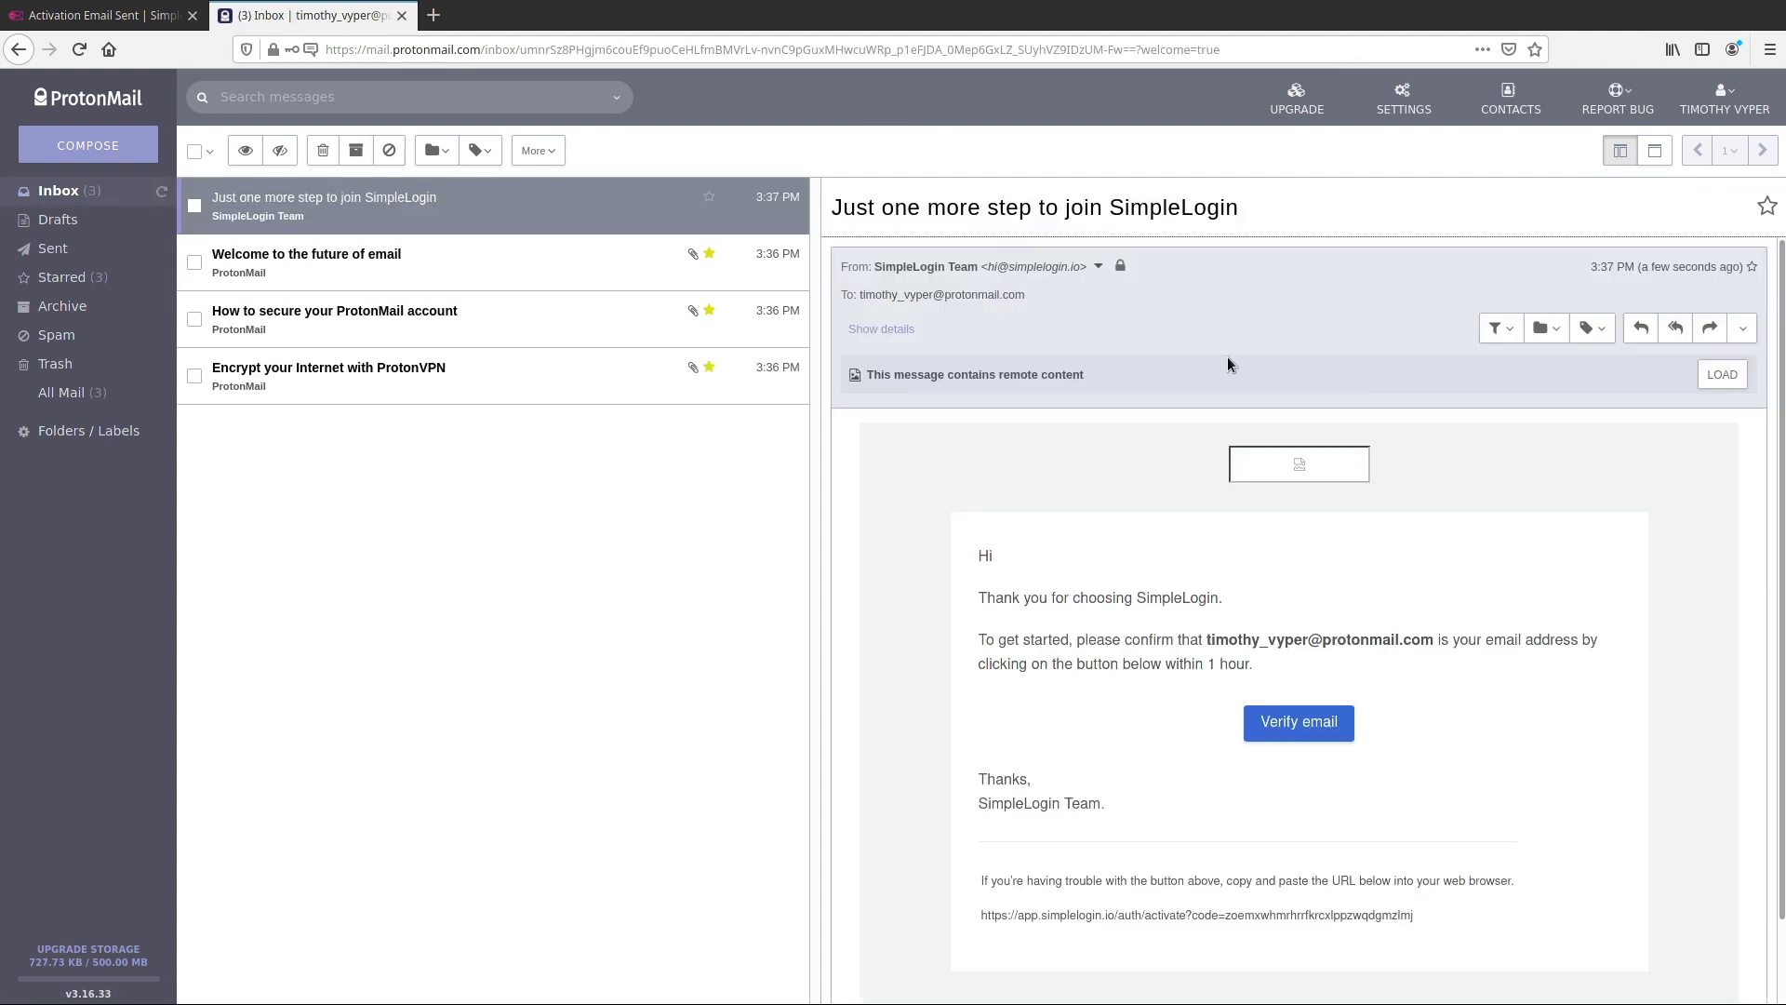
pyautogui.click(1721, 373)
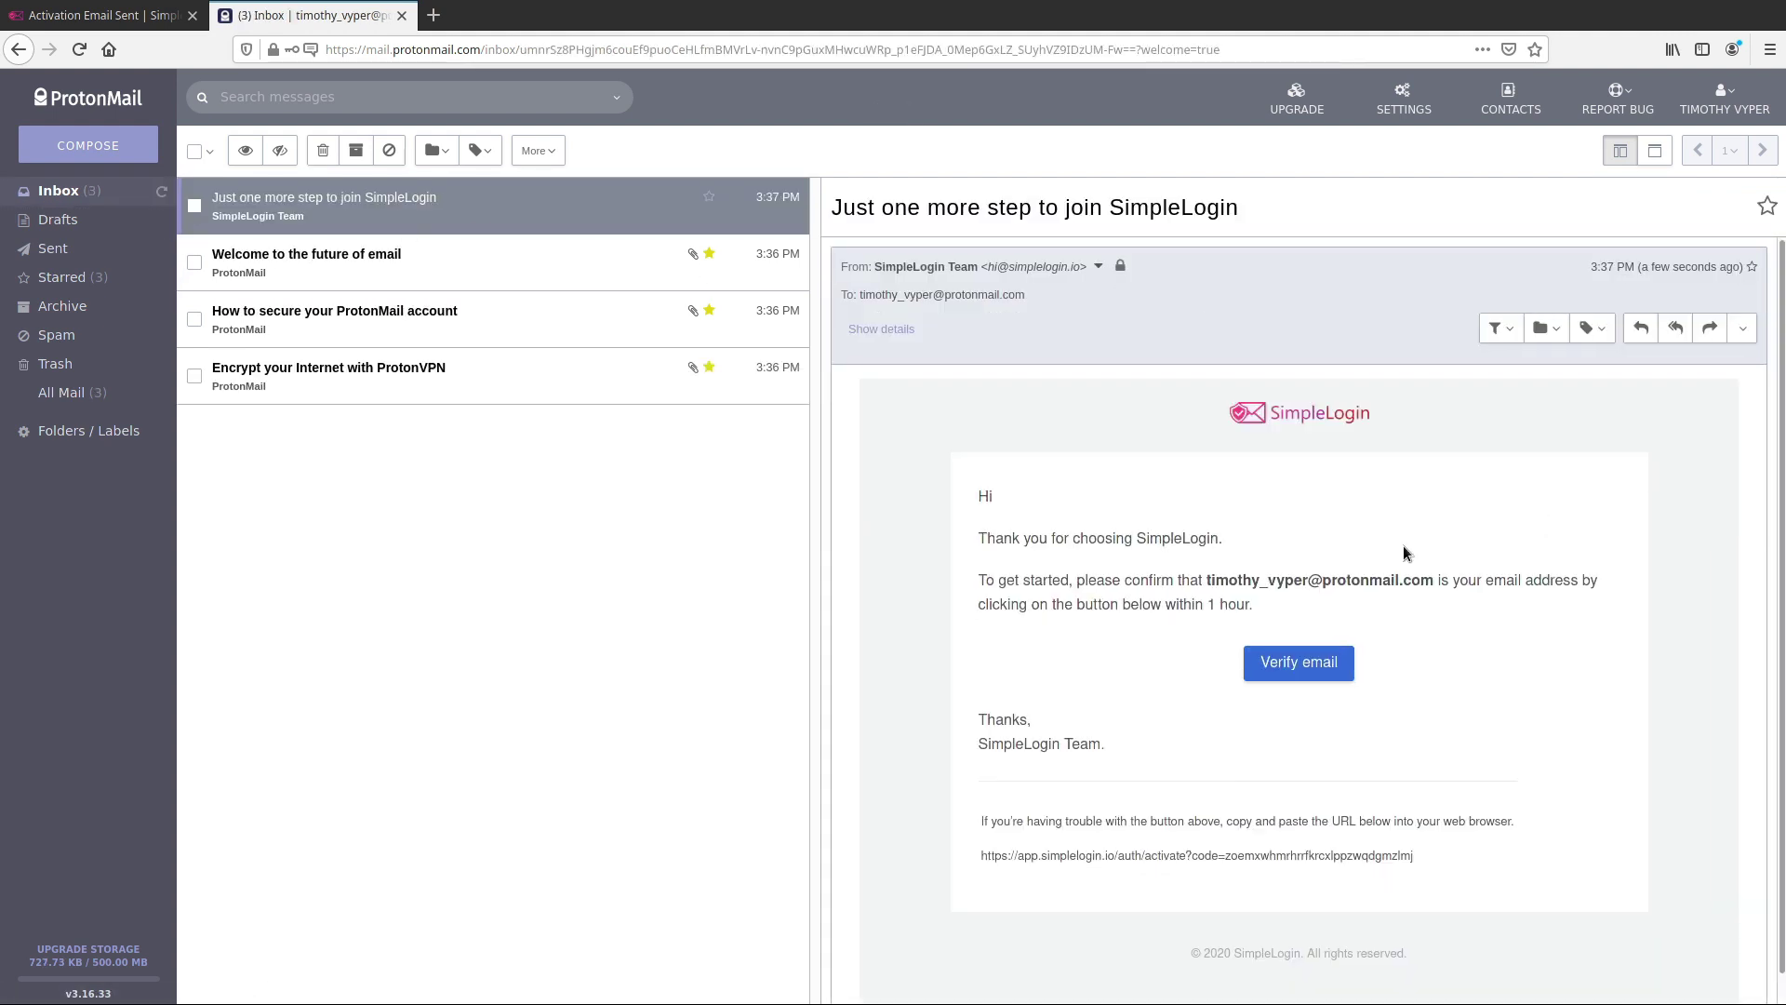
# Select and copy the Verify email activation link, then select the SimpleLogin tab's address bar
pyautogui.click(1339, 666)
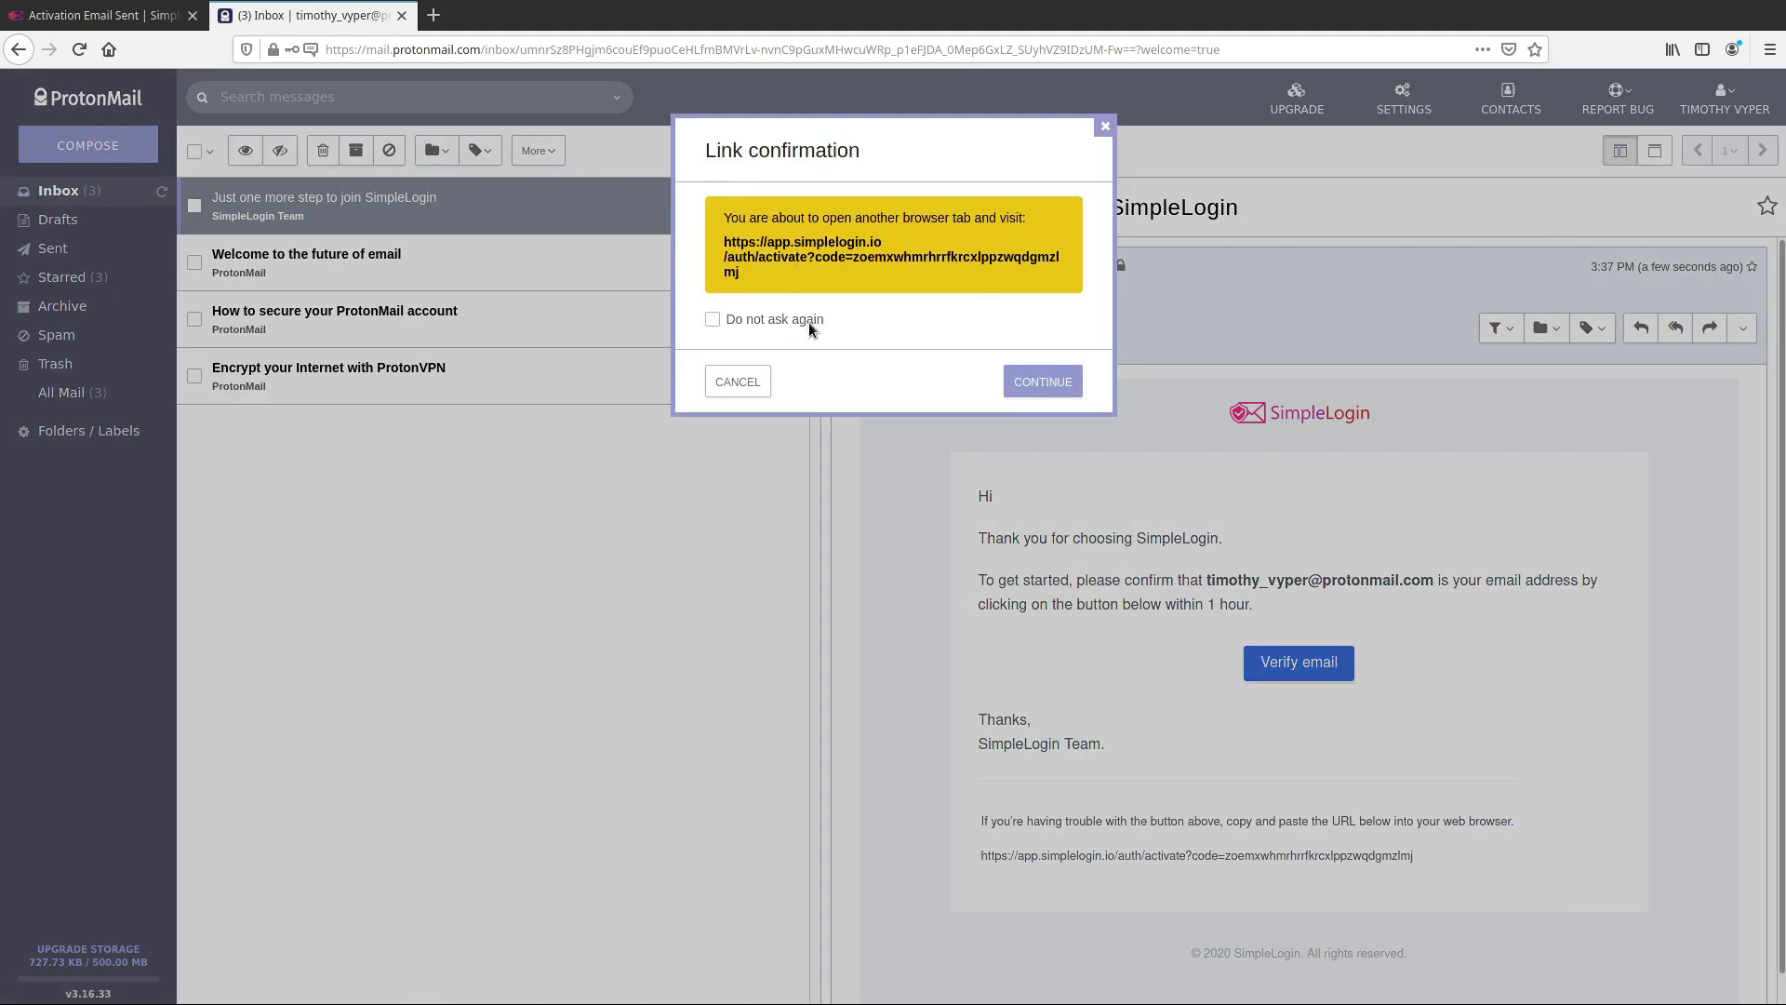
pyautogui.moveTo(821, 277); pyautogui.dragTo(724, 246)
pyautogui.hotkey('ctrl', 'c')
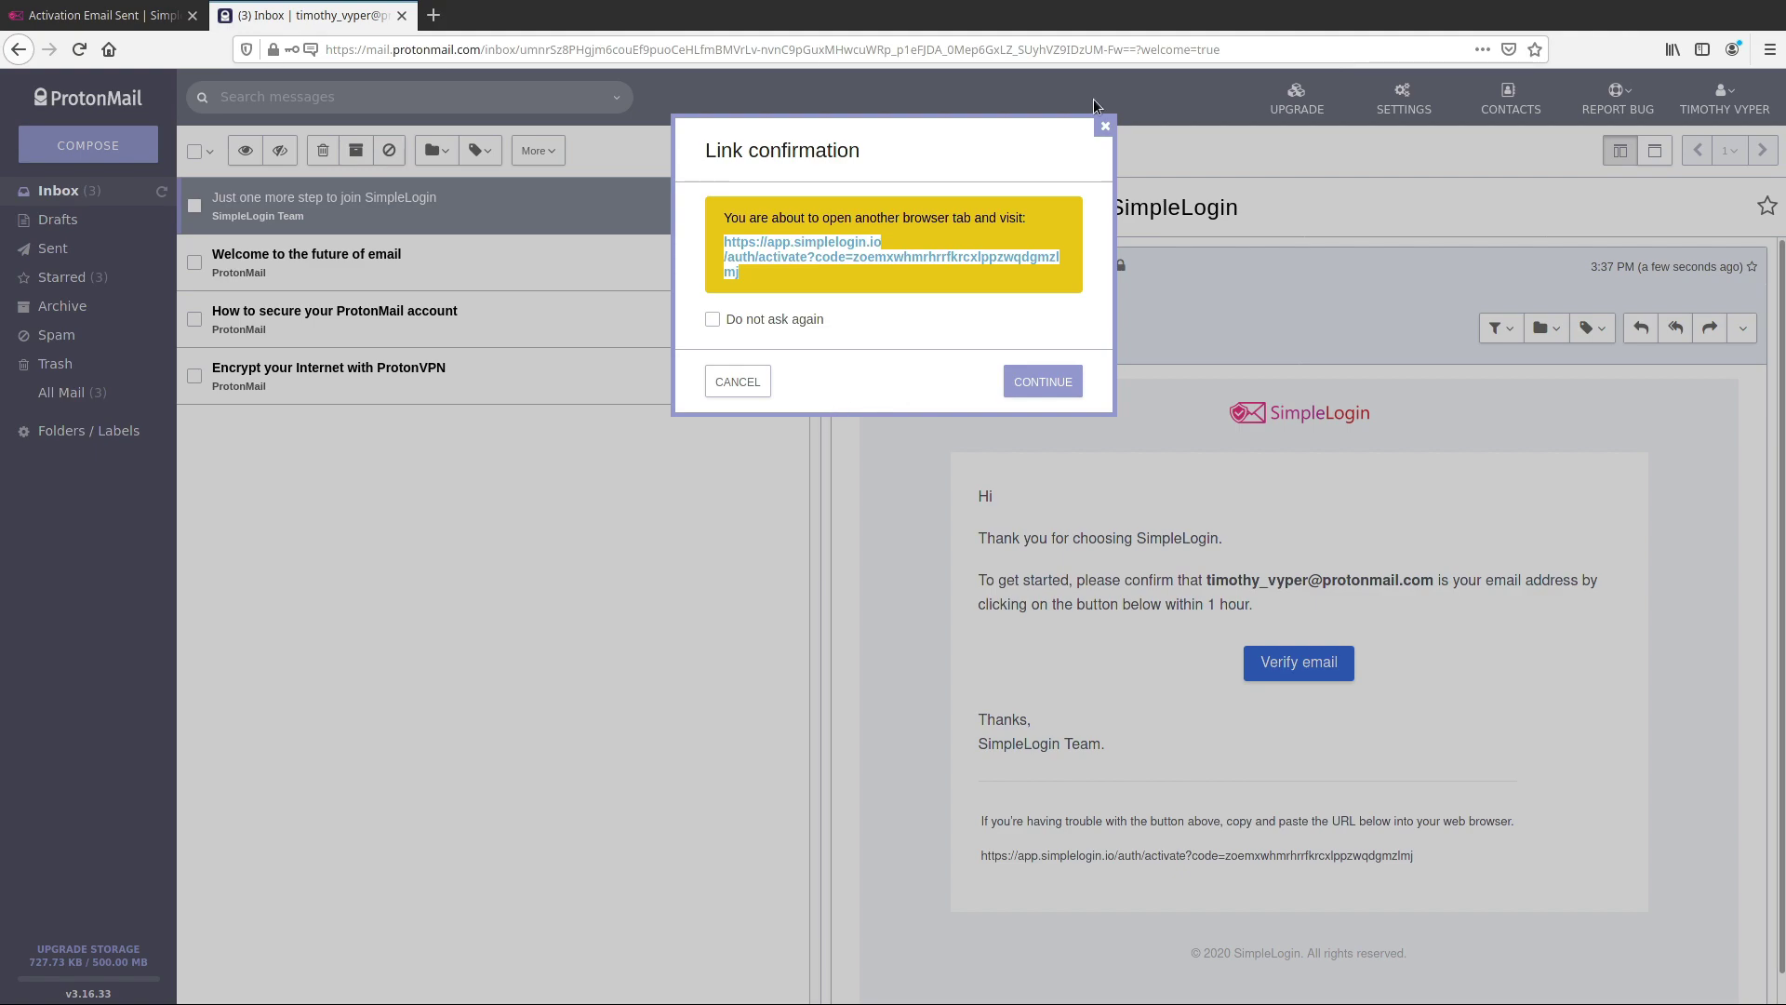
pyautogui.click(62, 11)
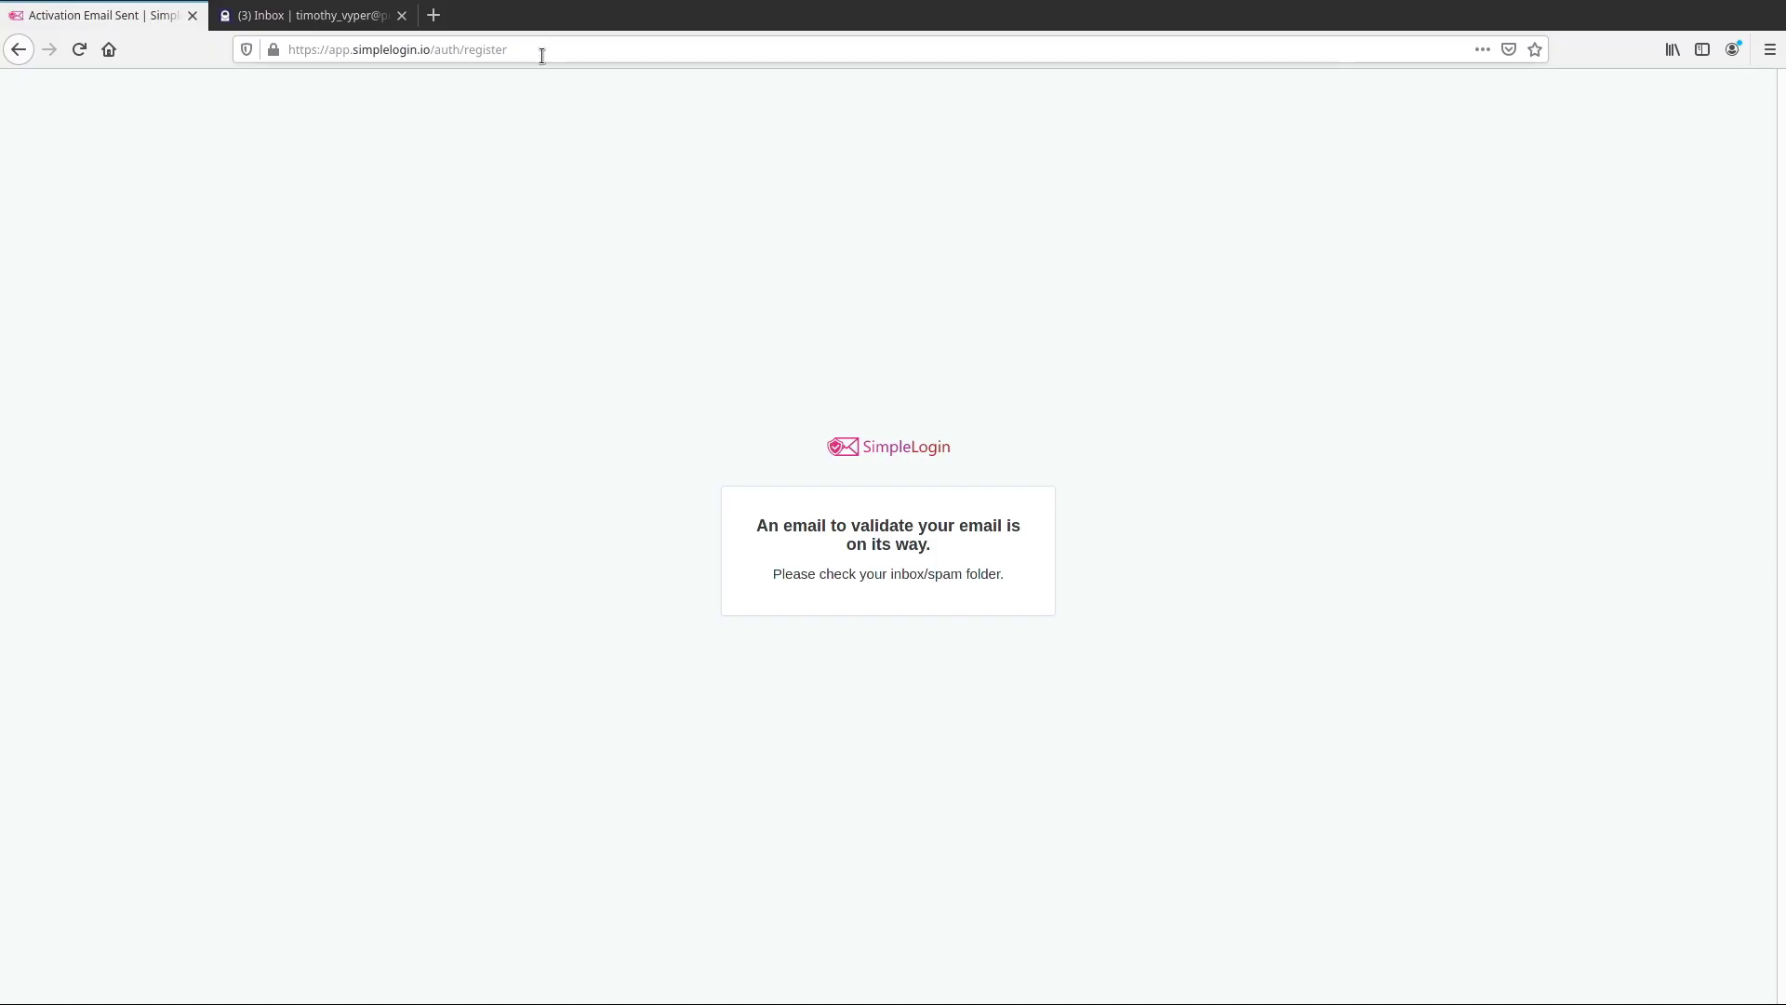
pyautogui.click(544, 52)
# Activate the account by loading the pasted activation link and skip the welcome tour
pyautogui.hotkey('ctrl', 'v')
pyautogui.press('Return')
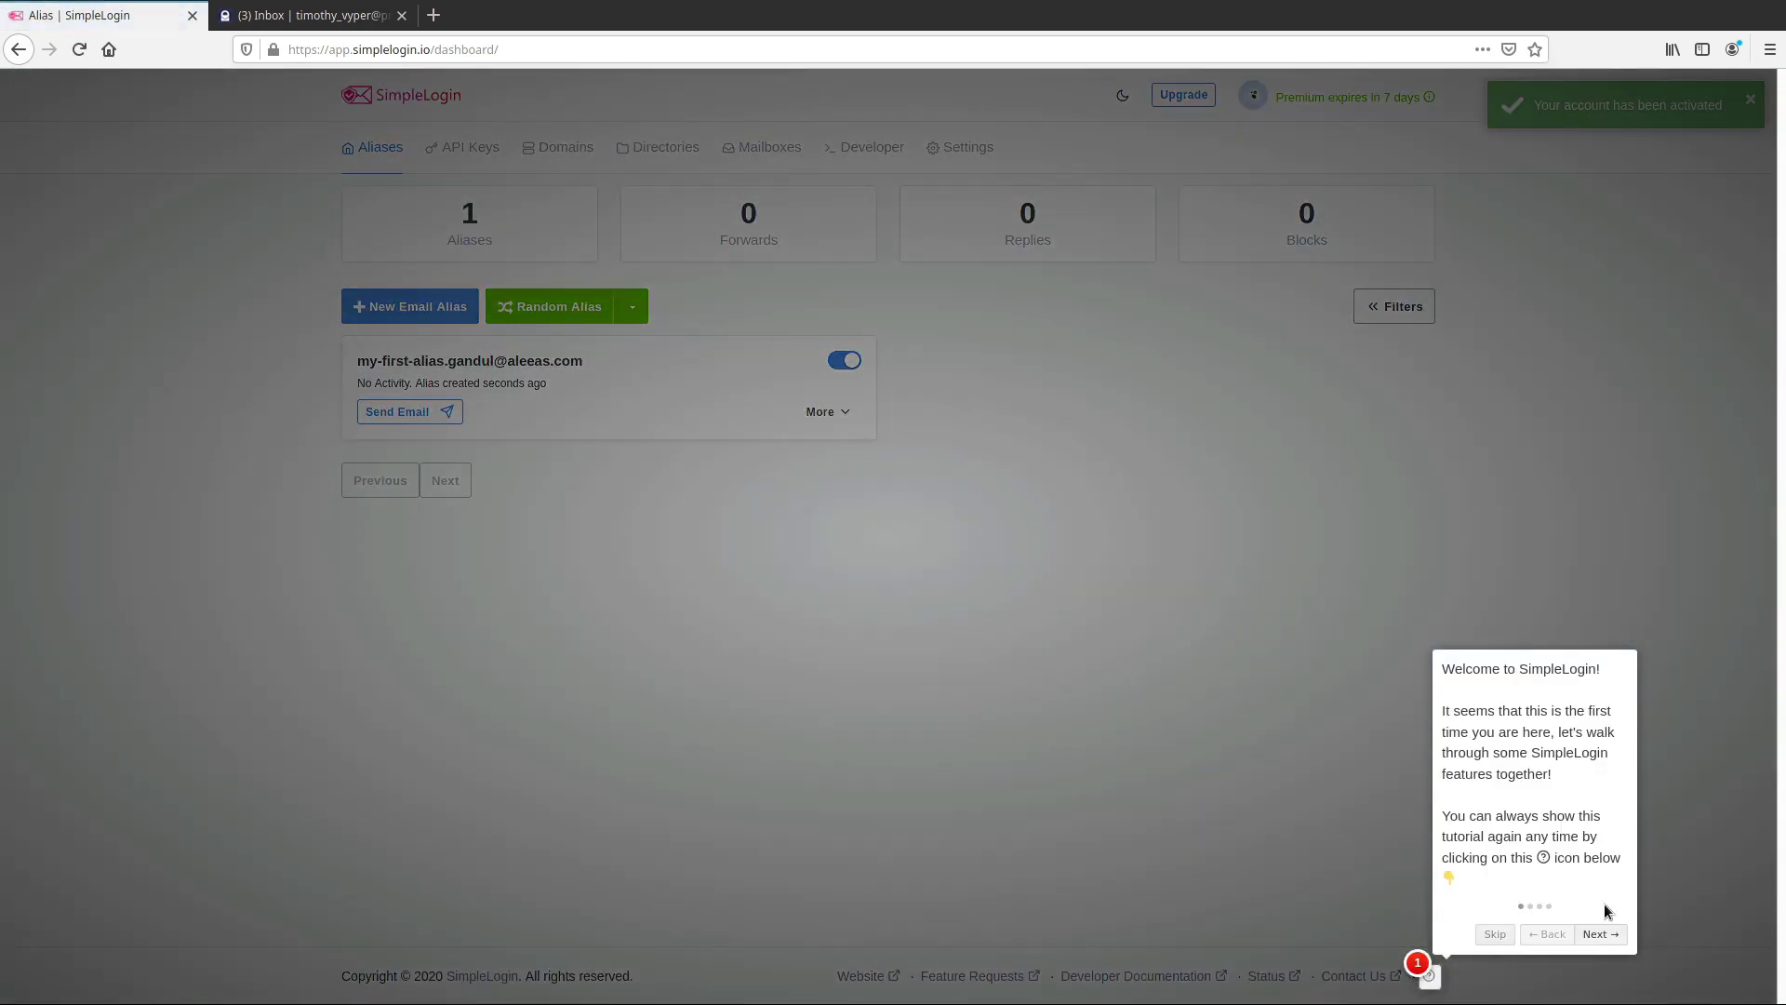
pyautogui.click(1494, 934)
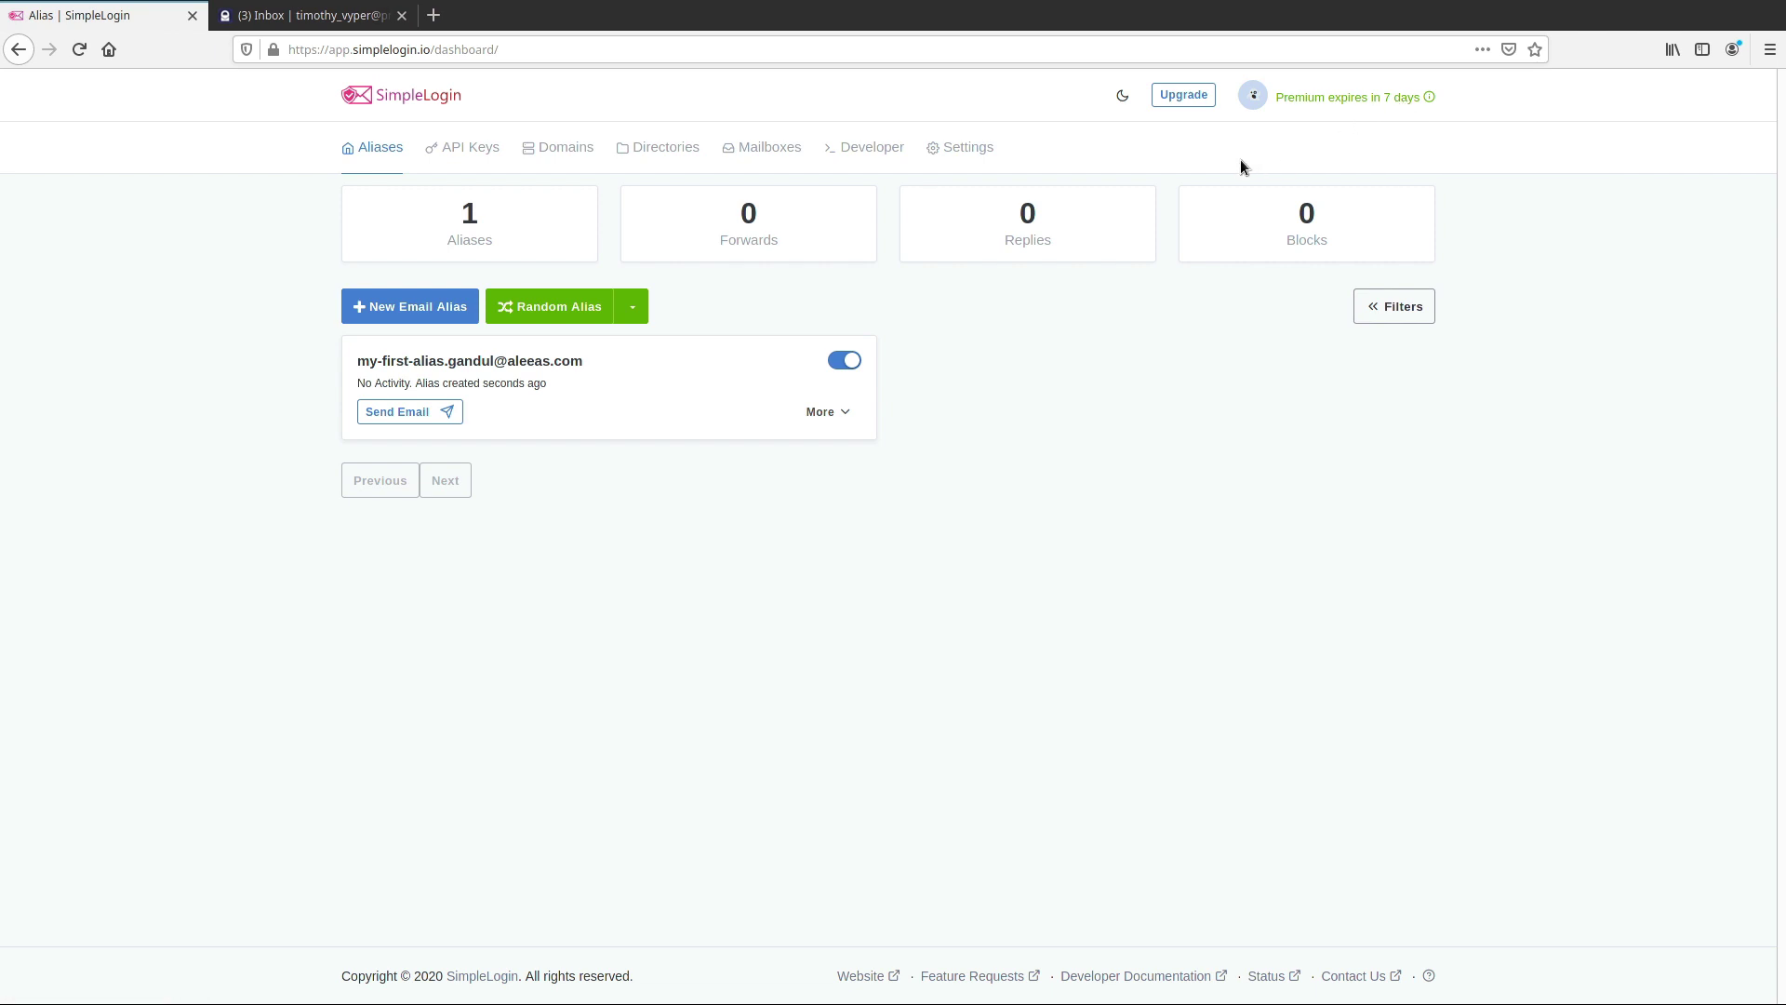
# Browse the Domains page and the custom alias form, typing 'ap' as a prefix
pyautogui.click(578, 151)
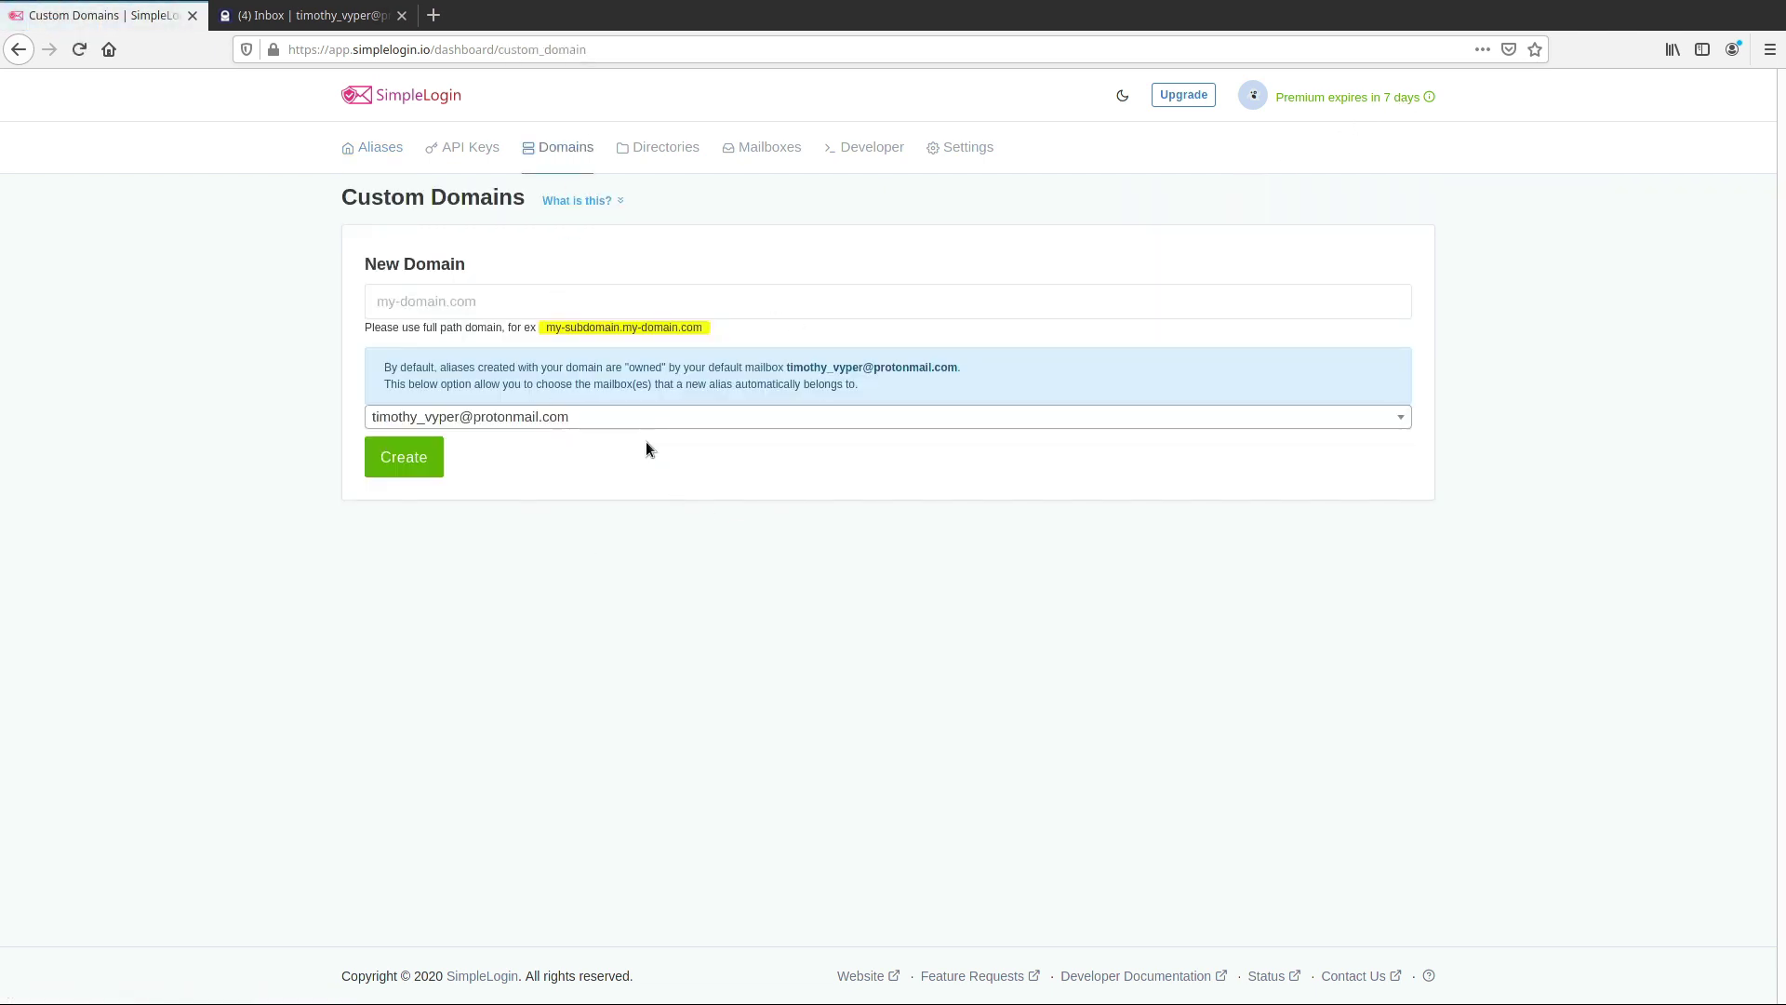
pyautogui.click(376, 152)
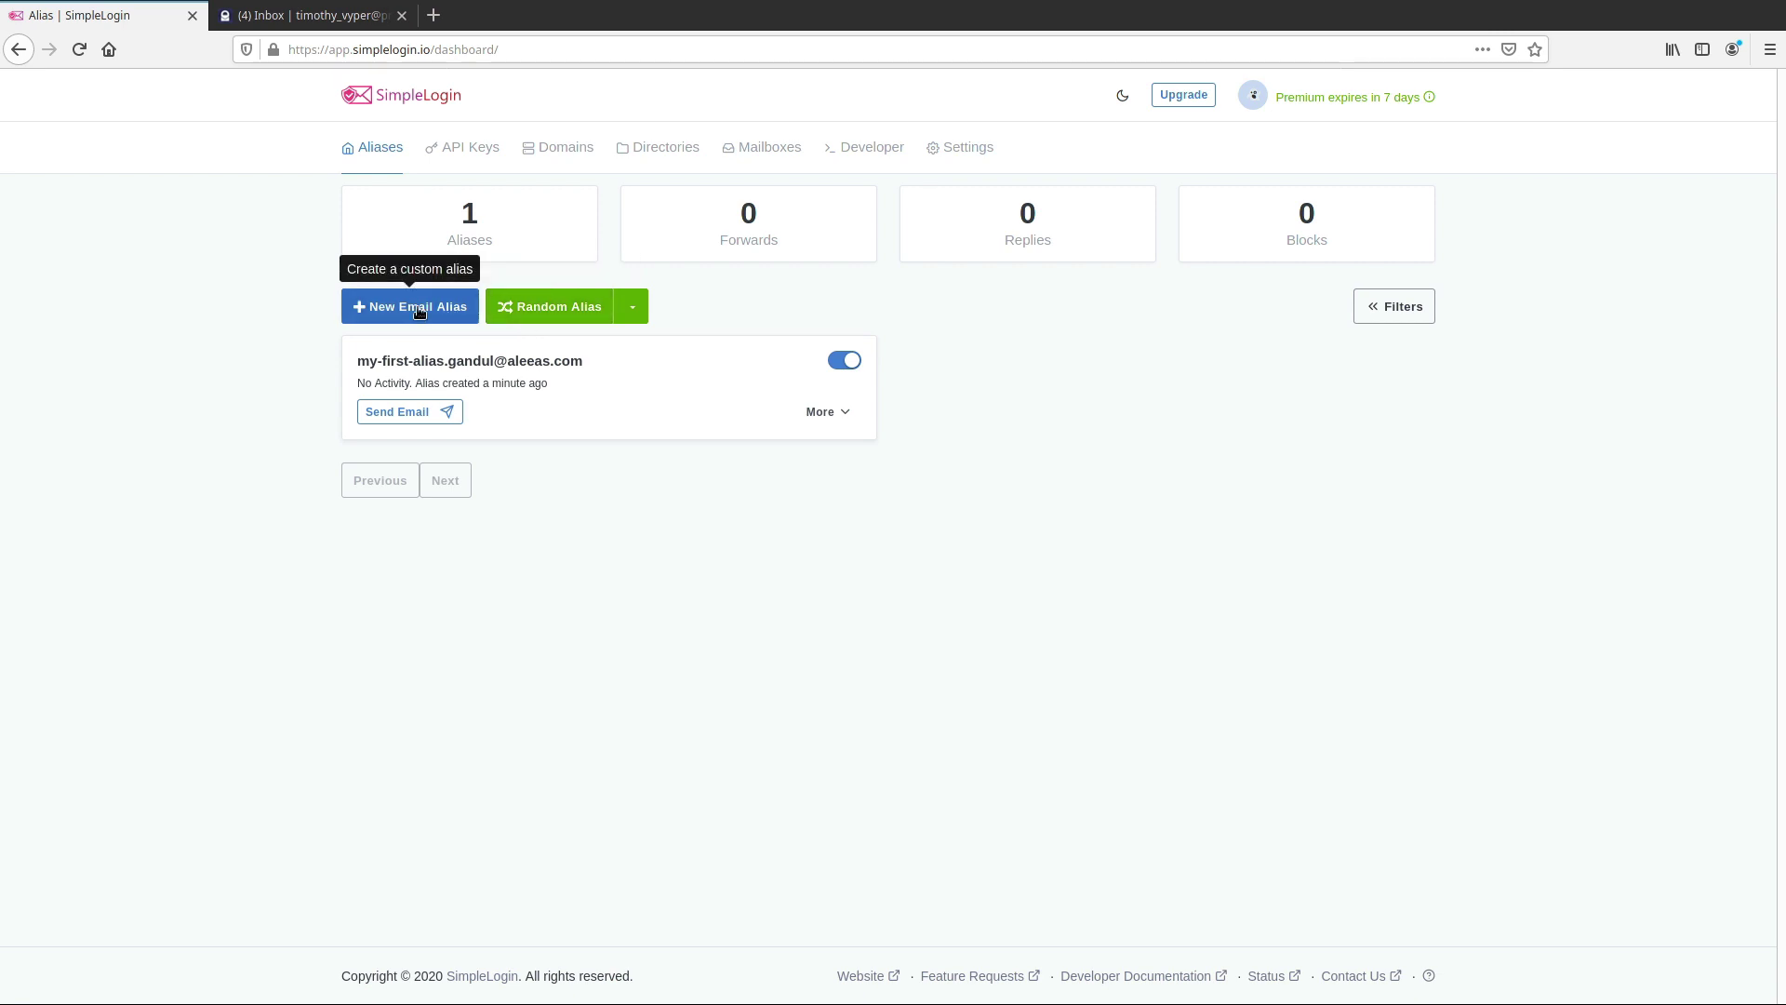
pyautogui.click(420, 311)
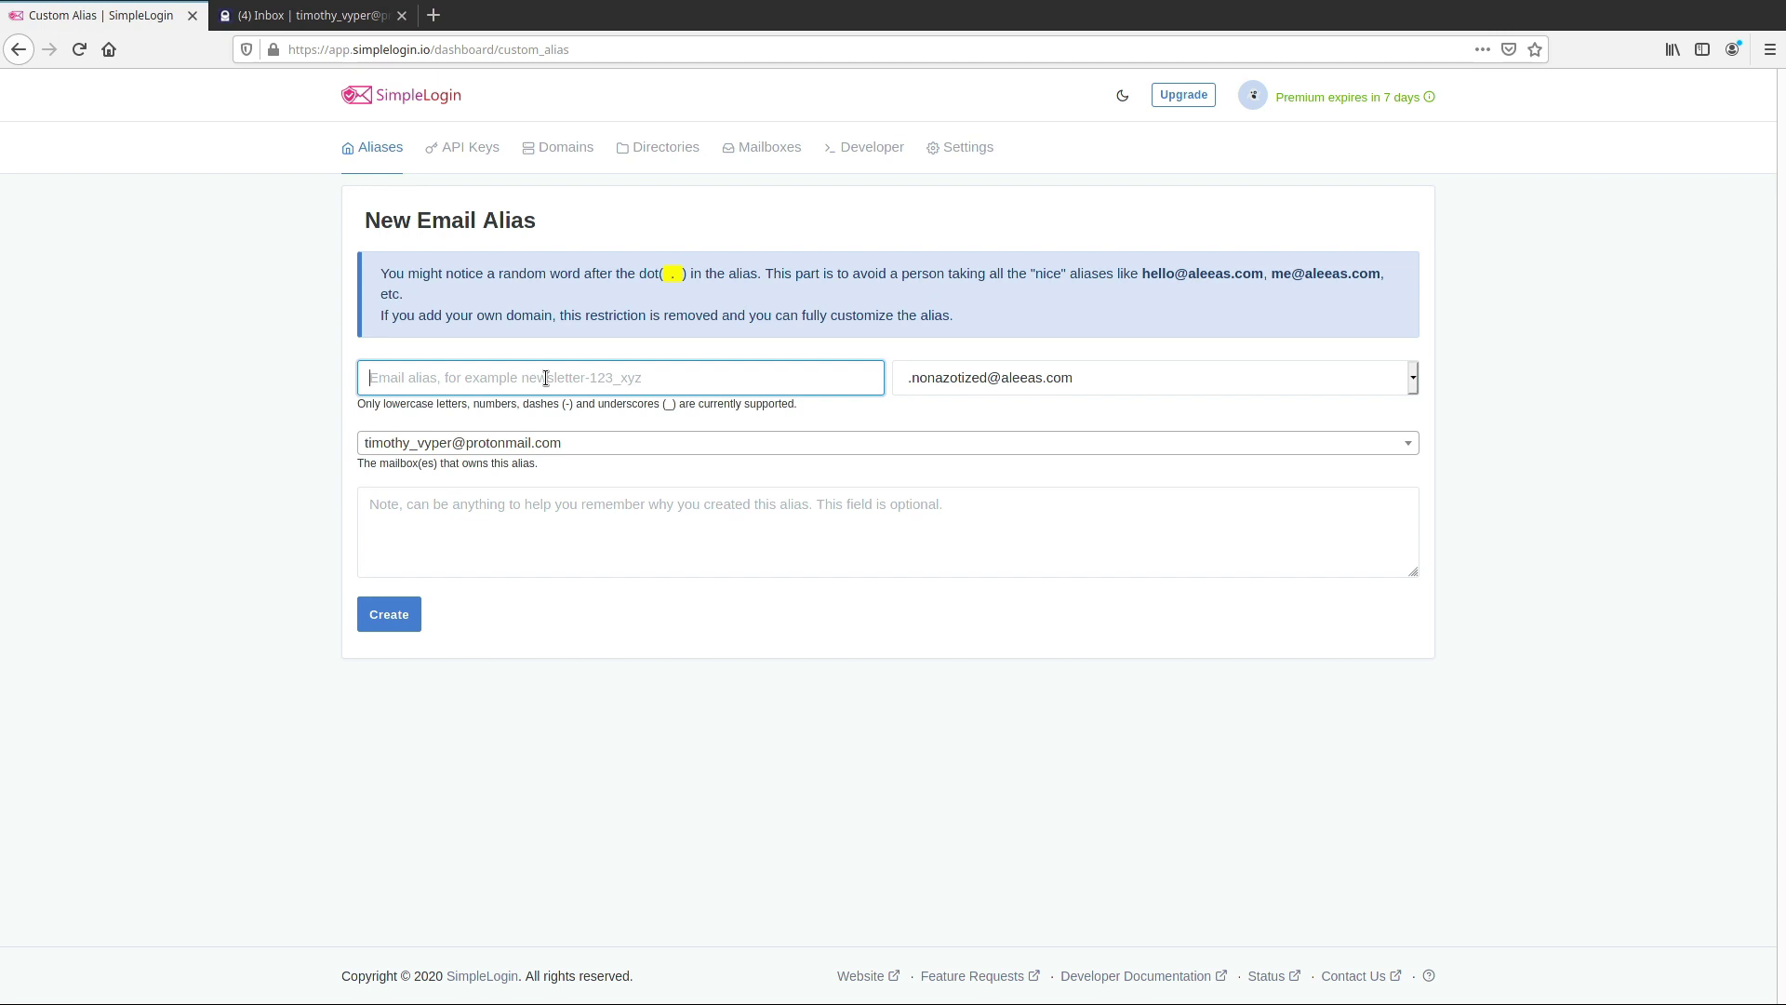
pyautogui.write('apple')
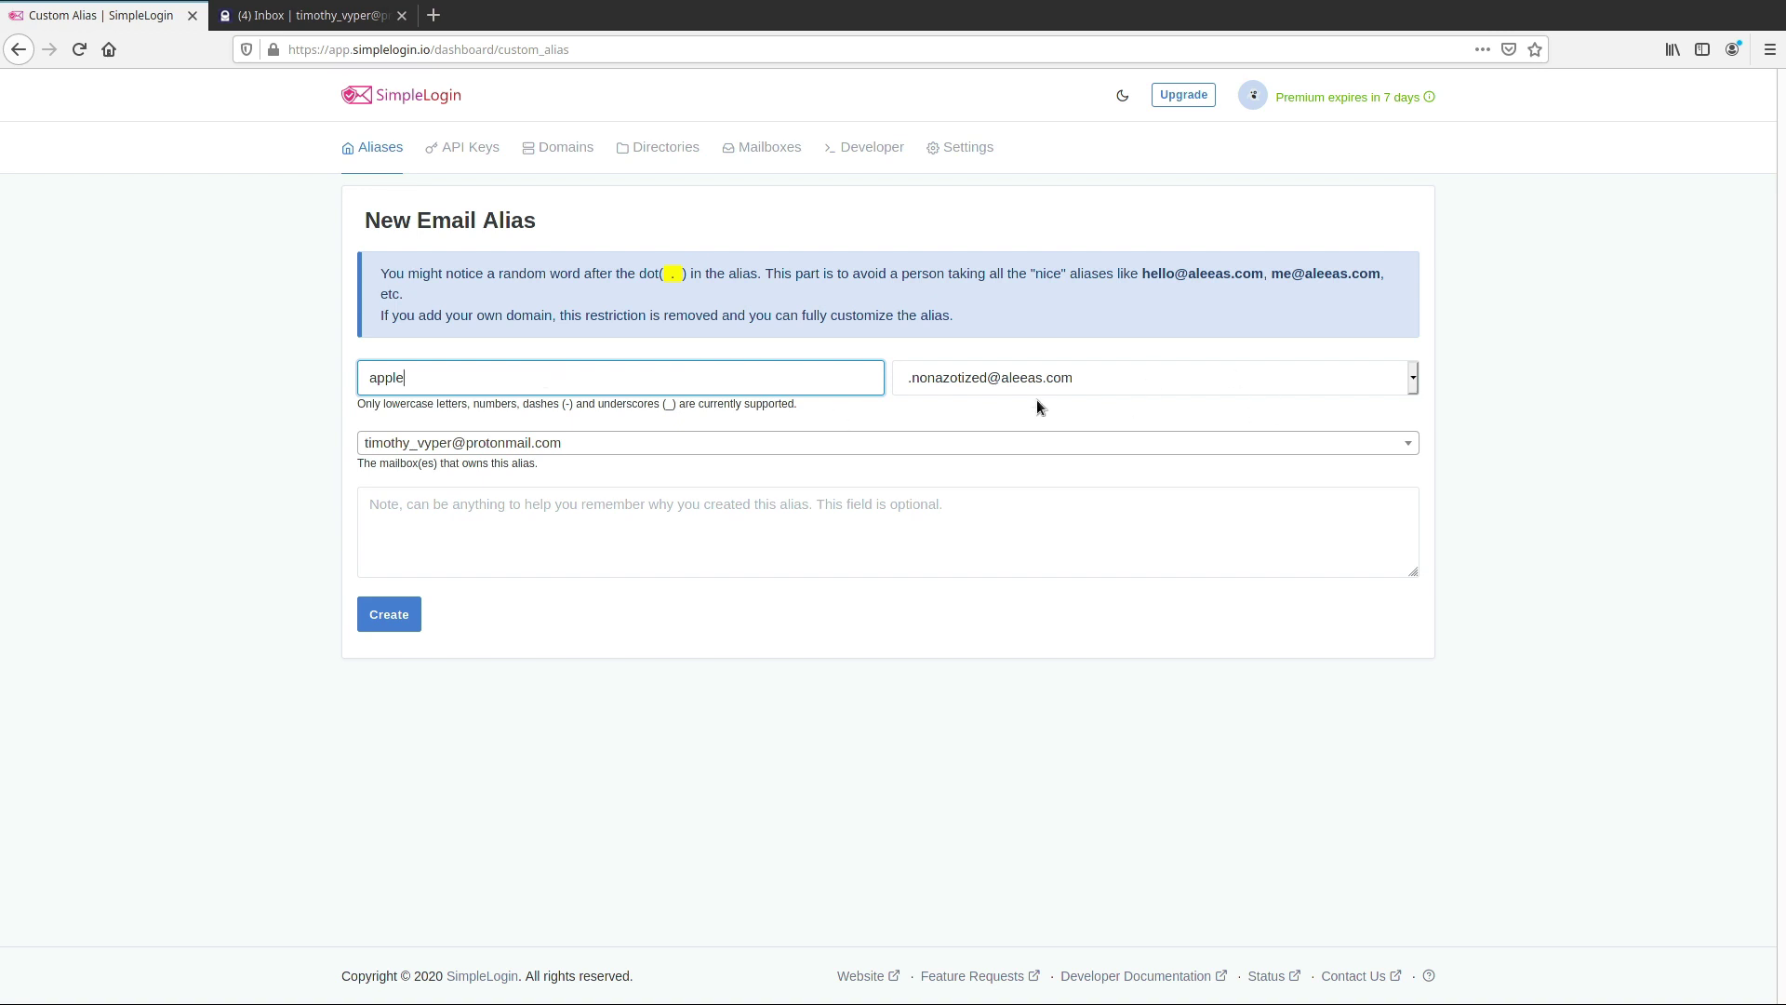
pyautogui.click(371, 146)
pyautogui.click(434, 16)
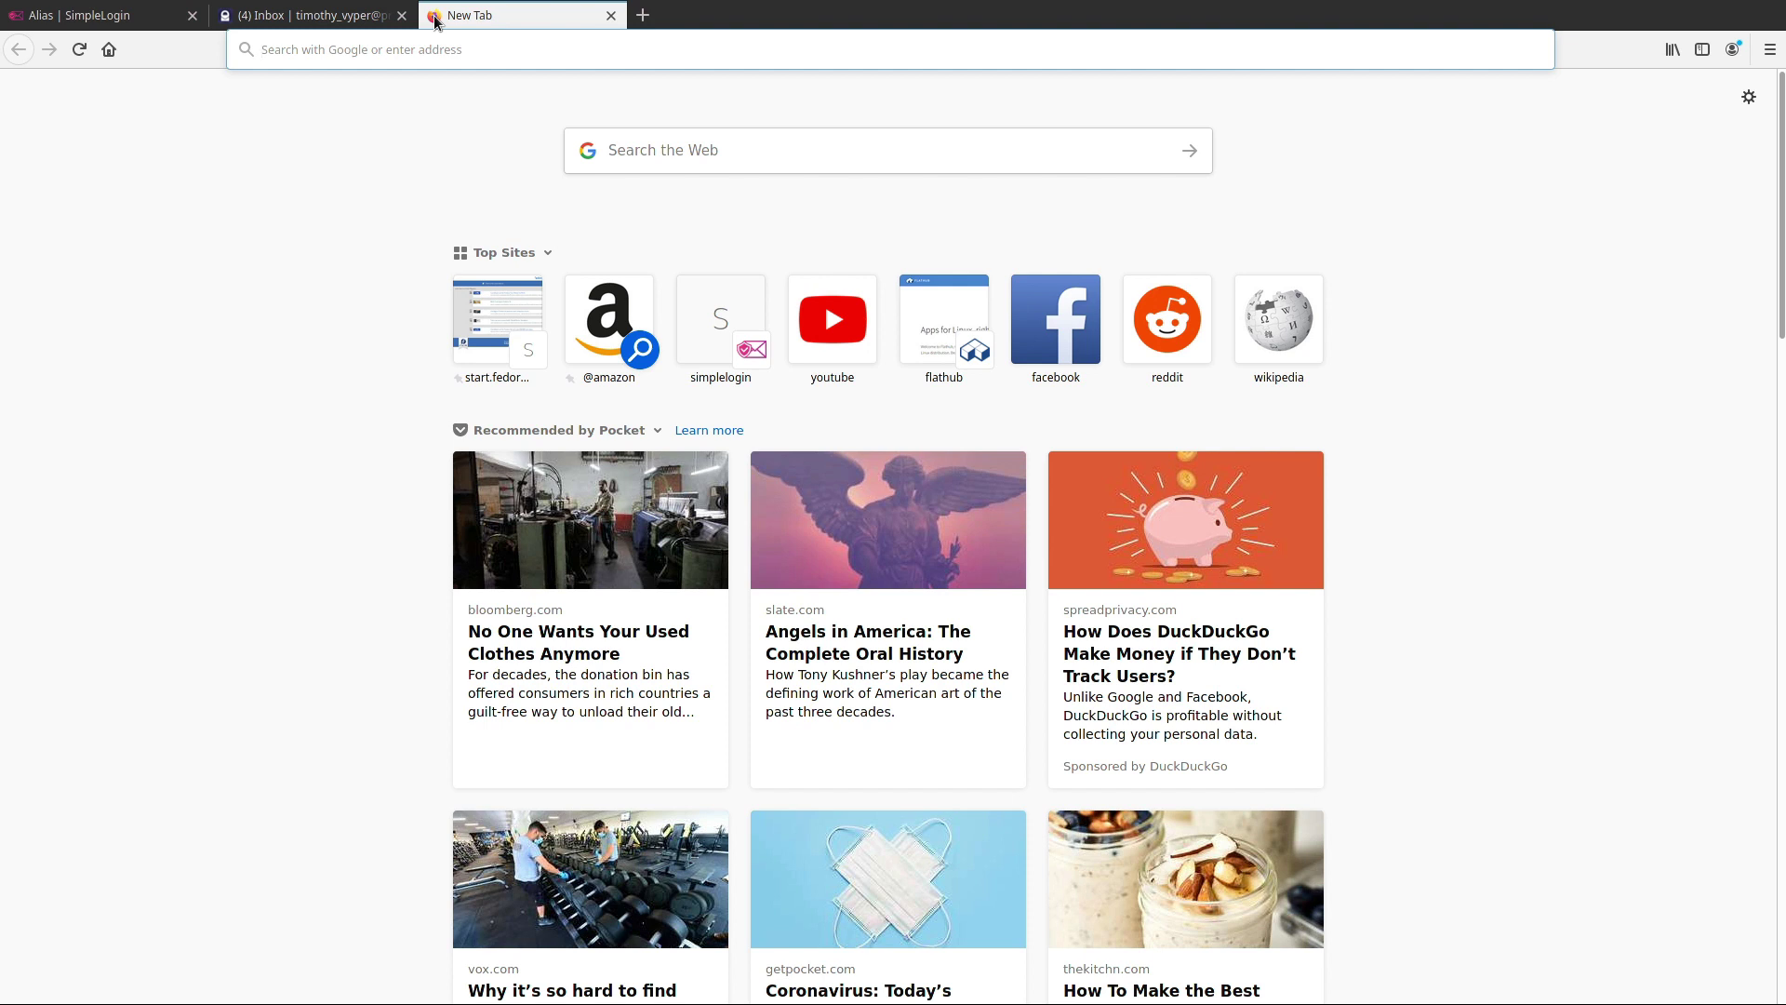
# Load weebly.com in the new tab
pyautogui.write('fre')
pyautogui.press('BackSpace')
pyautogui.press('BackSpace')
pyautogui.press('BackSpace')
pyautogui.write('weebly.com')
pyautogui.press('Return')
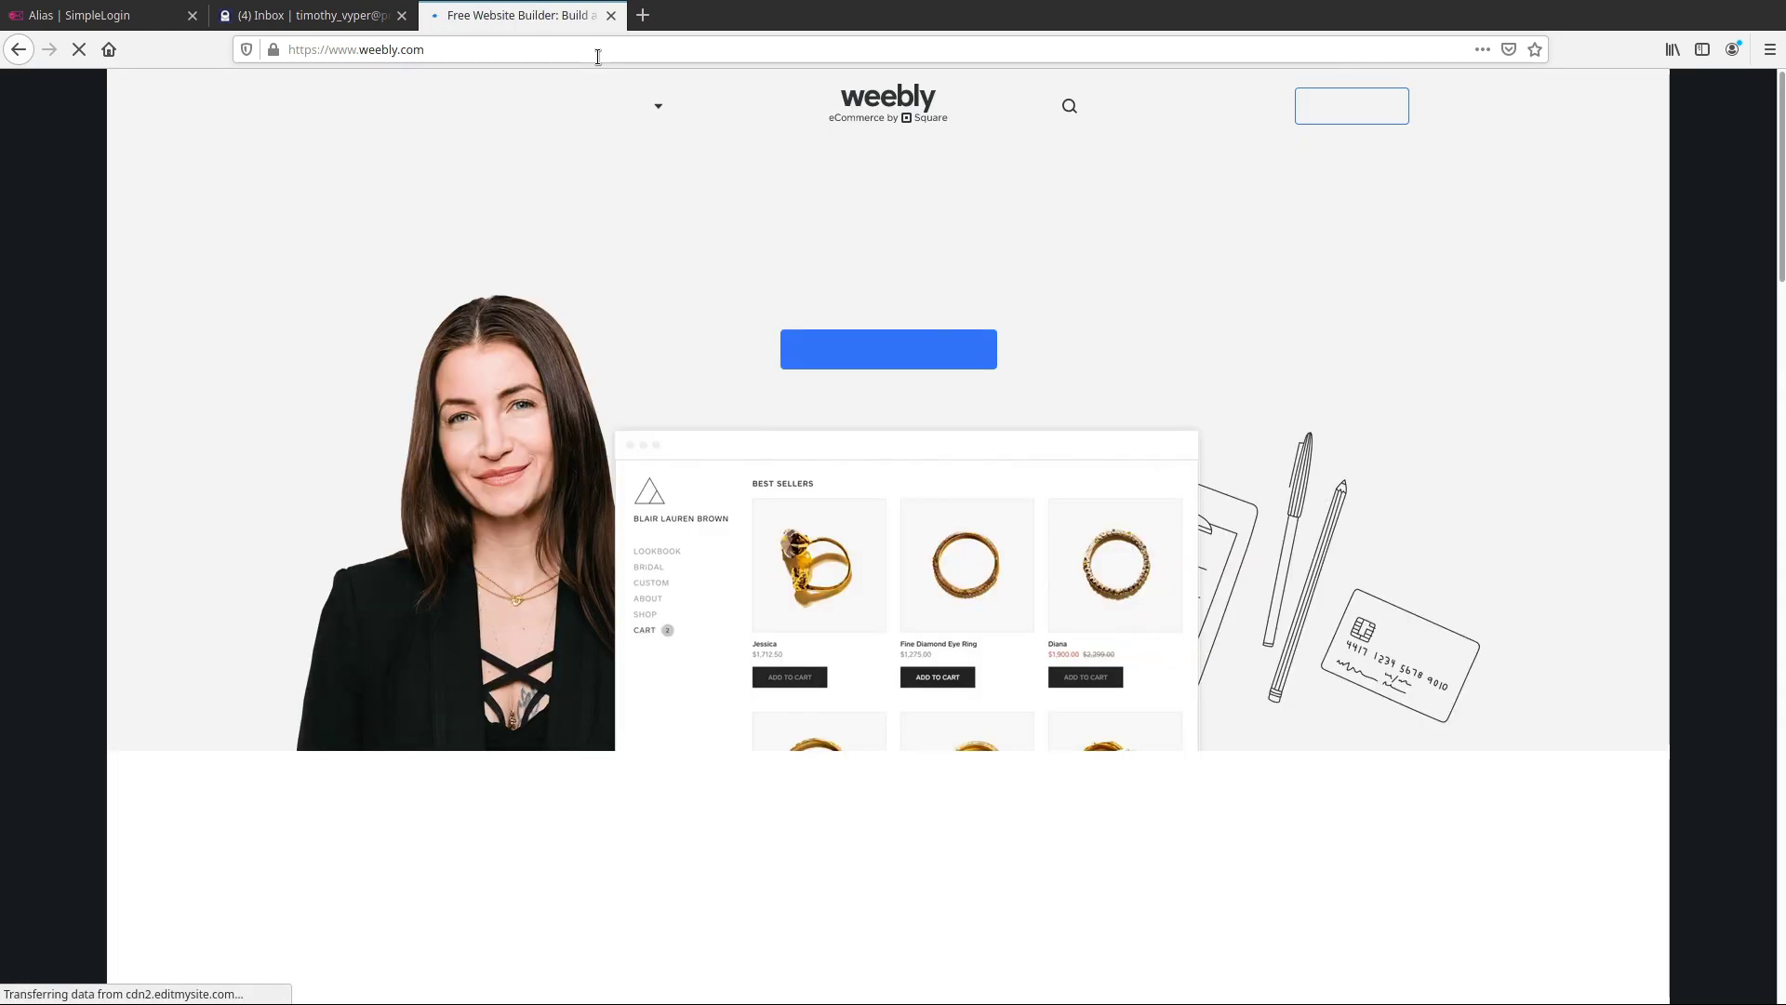
# Open Weebly's sign-up form, enter the first and last name, and leave the email field empty
pyautogui.click(1360, 109)
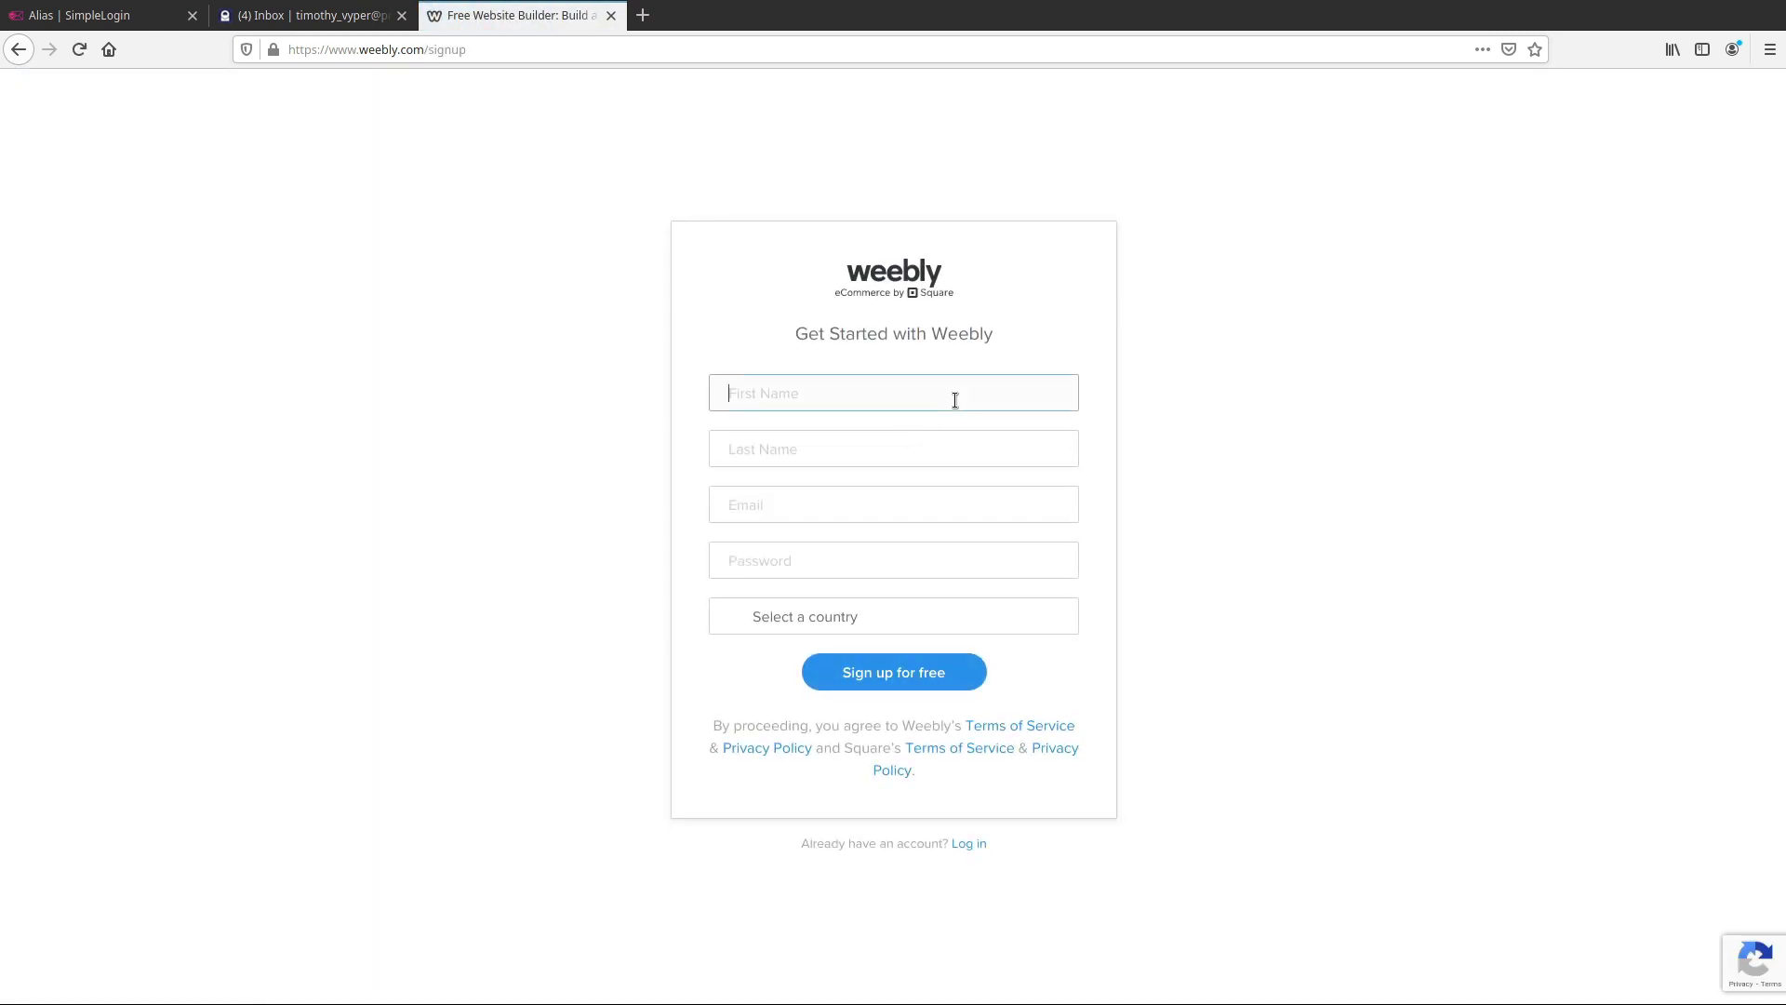
pyautogui.press('Tab')
pyautogui.press('Tab')
pyautogui.write('ti')
pyautogui.press('BackSpace')
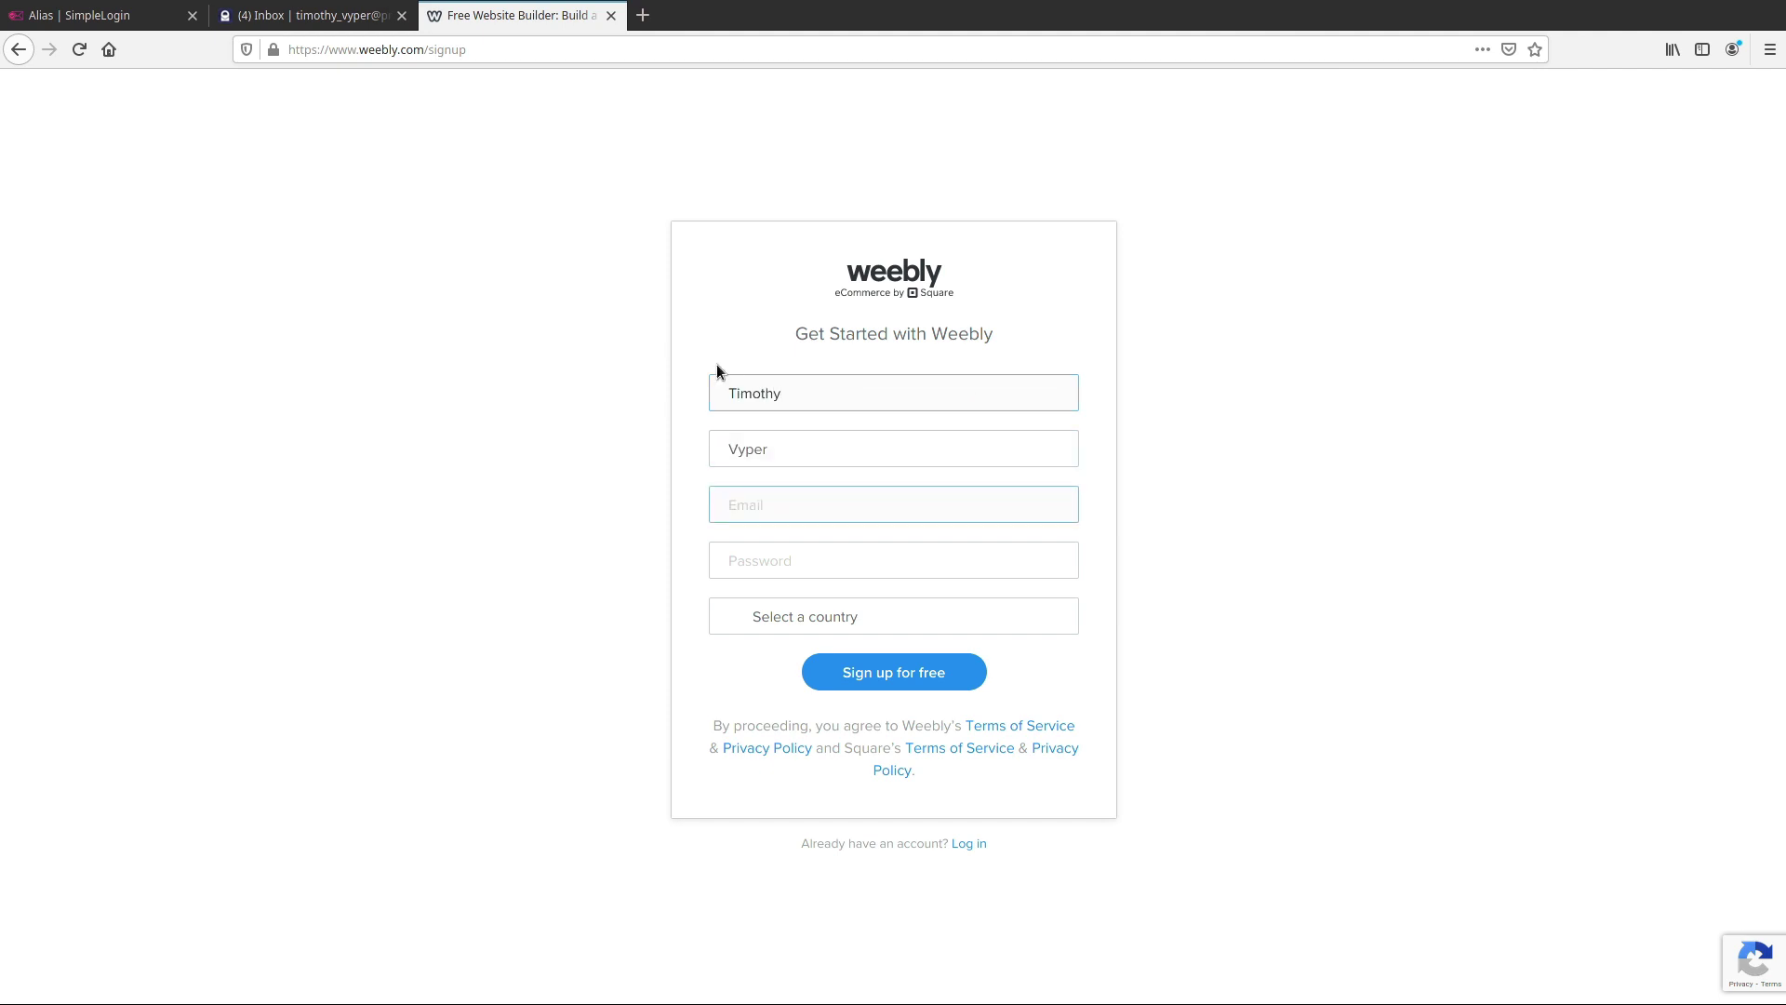
pyautogui.click(93, 16)
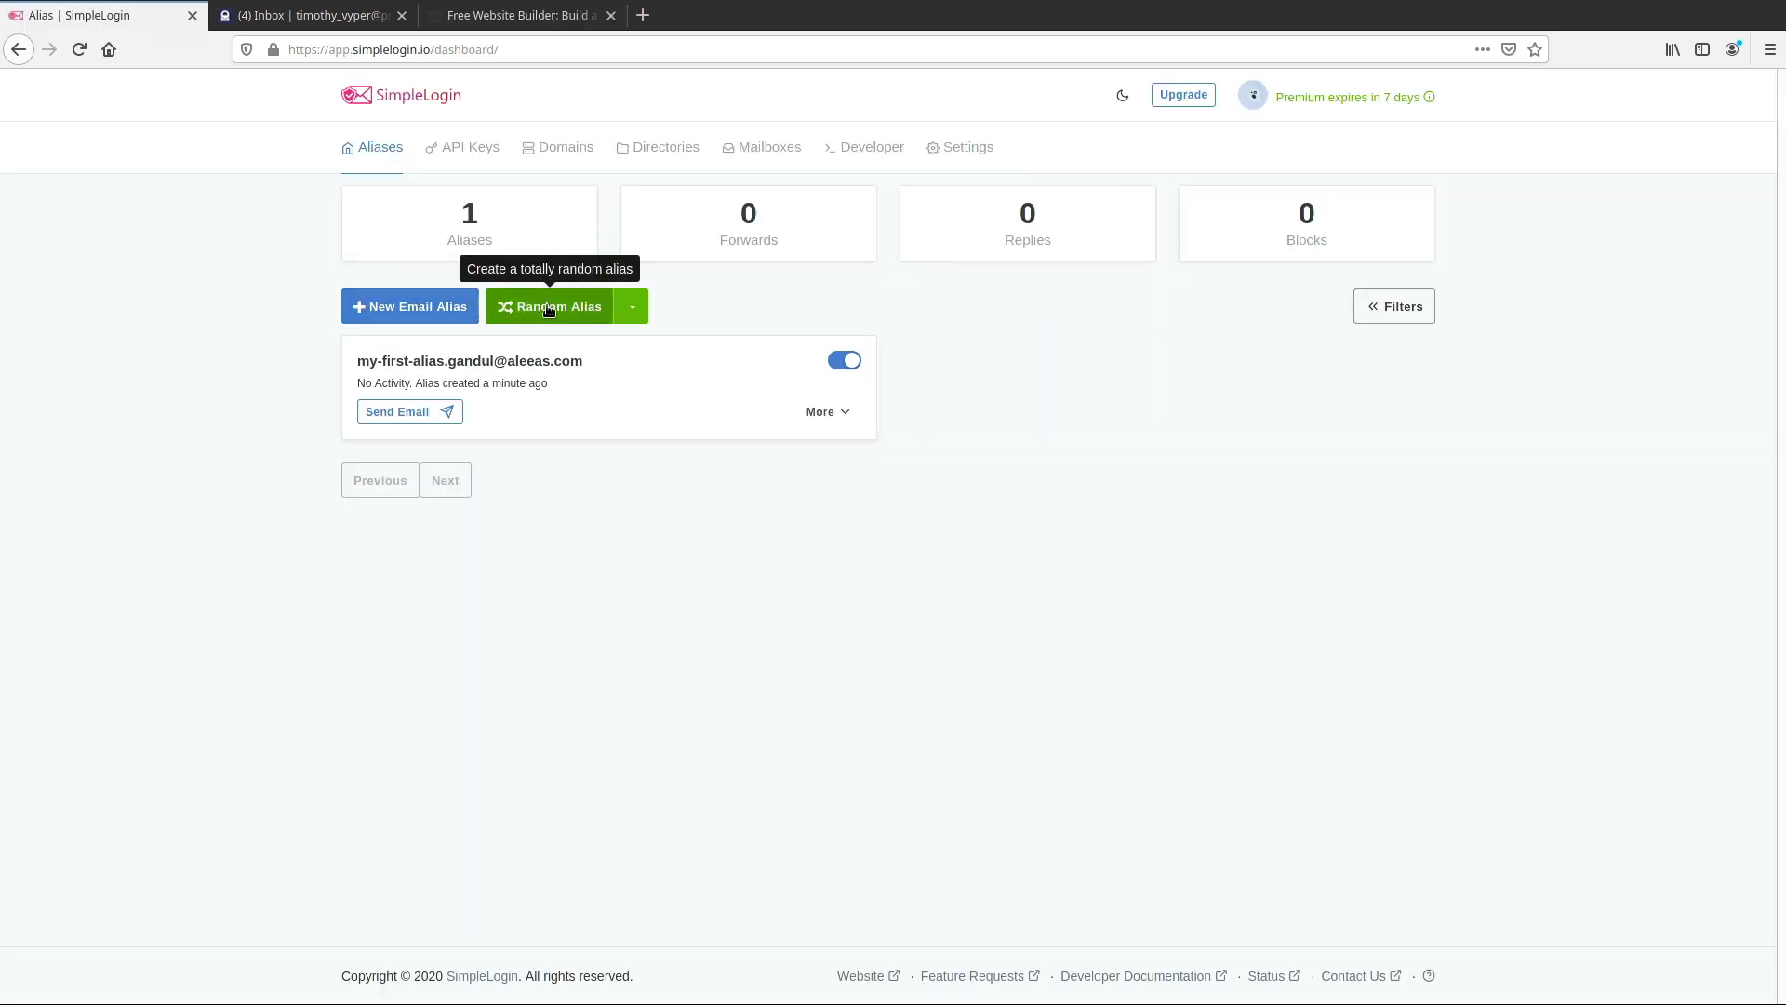
# Generate a random SimpleLogin alias and copy its address
pyautogui.click(552, 302)
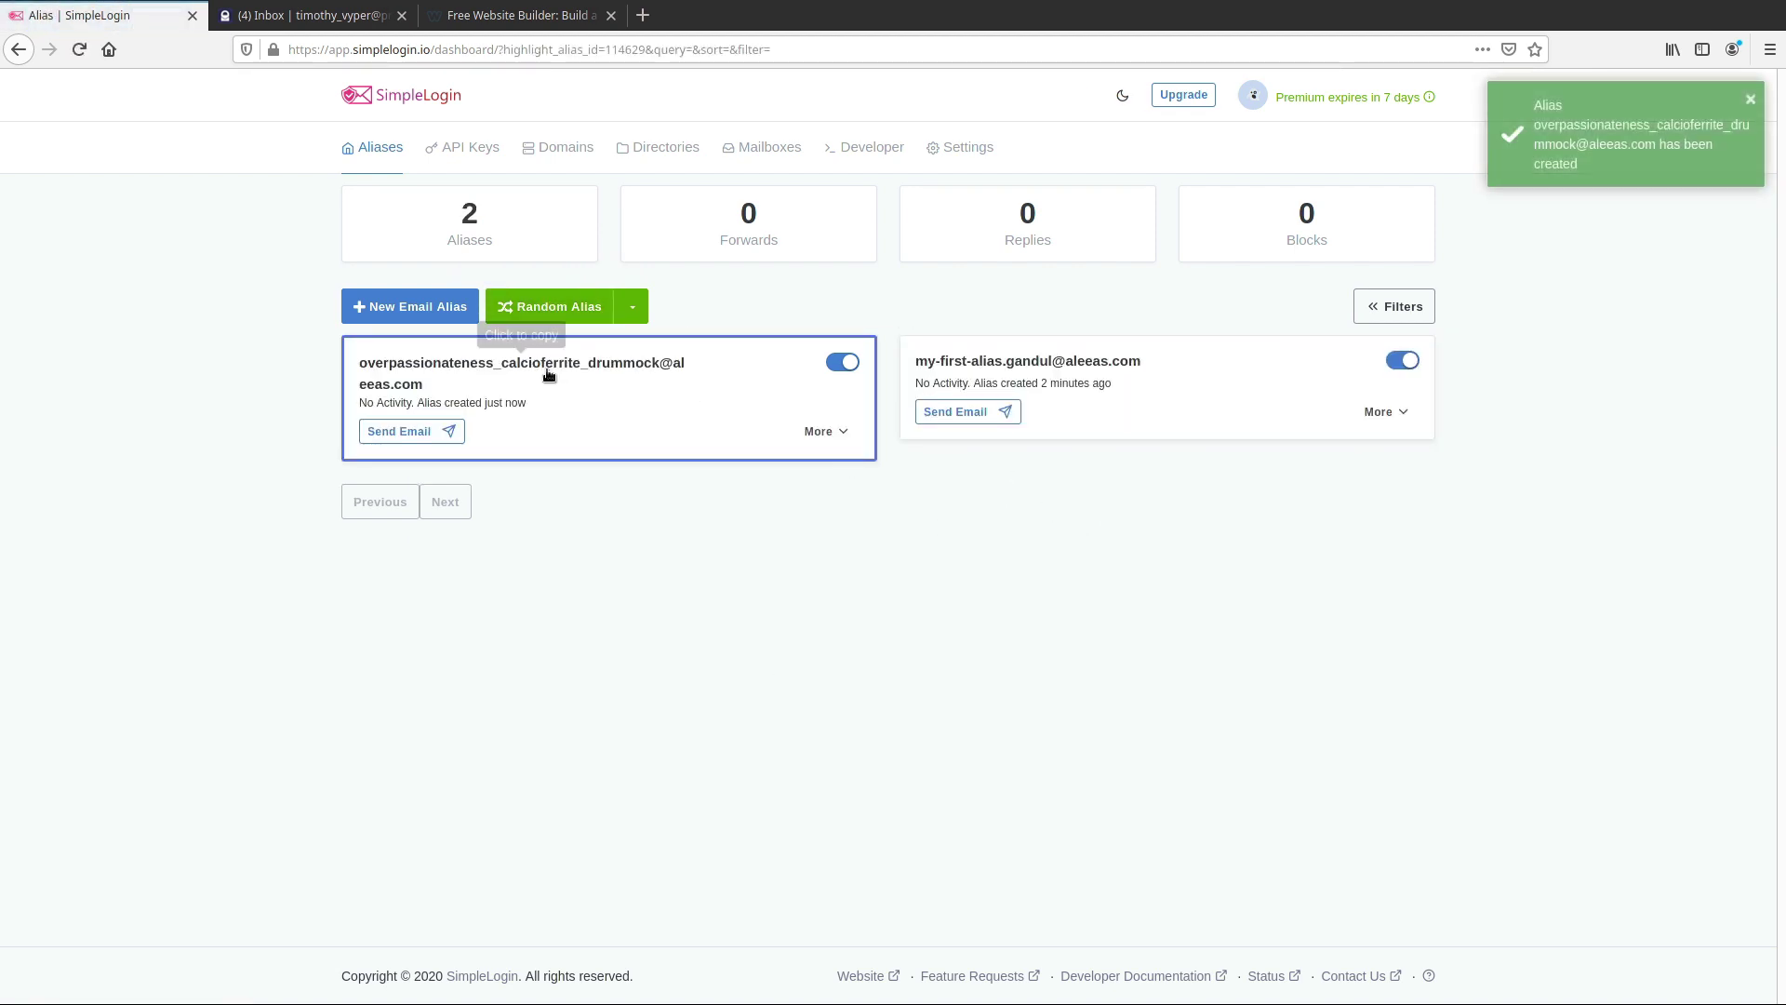
pyautogui.click(461, 368)
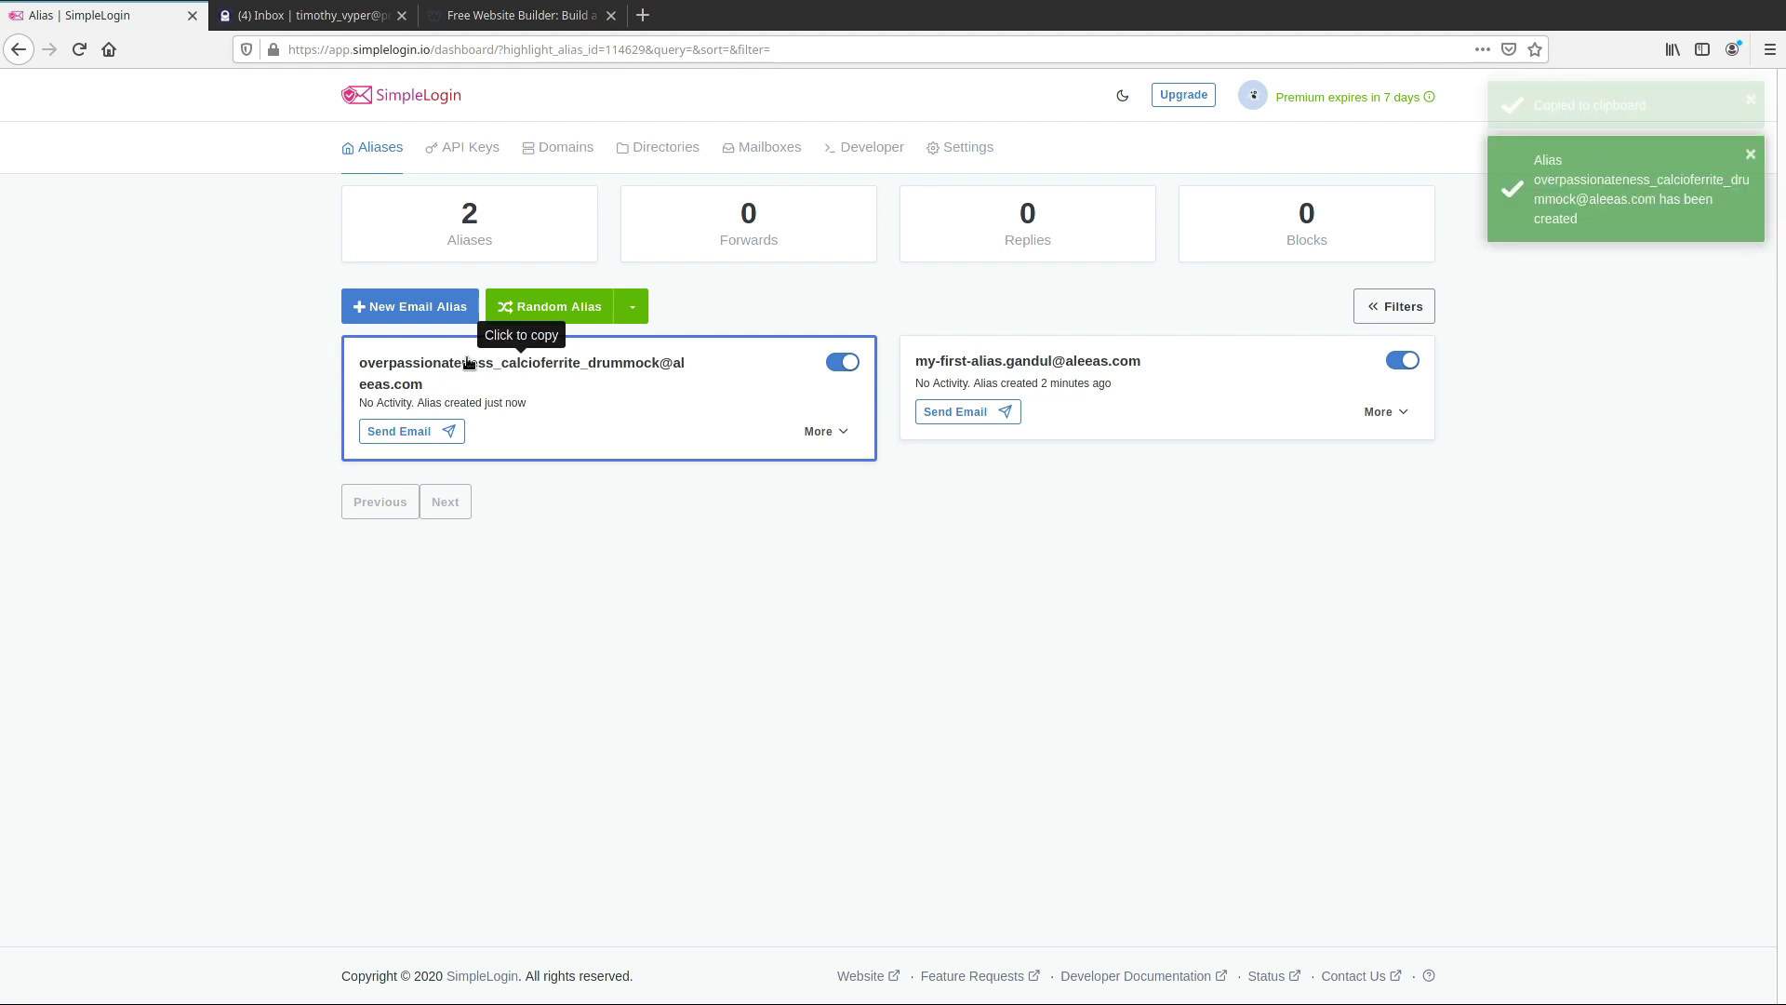
pyautogui.click(512, 17)
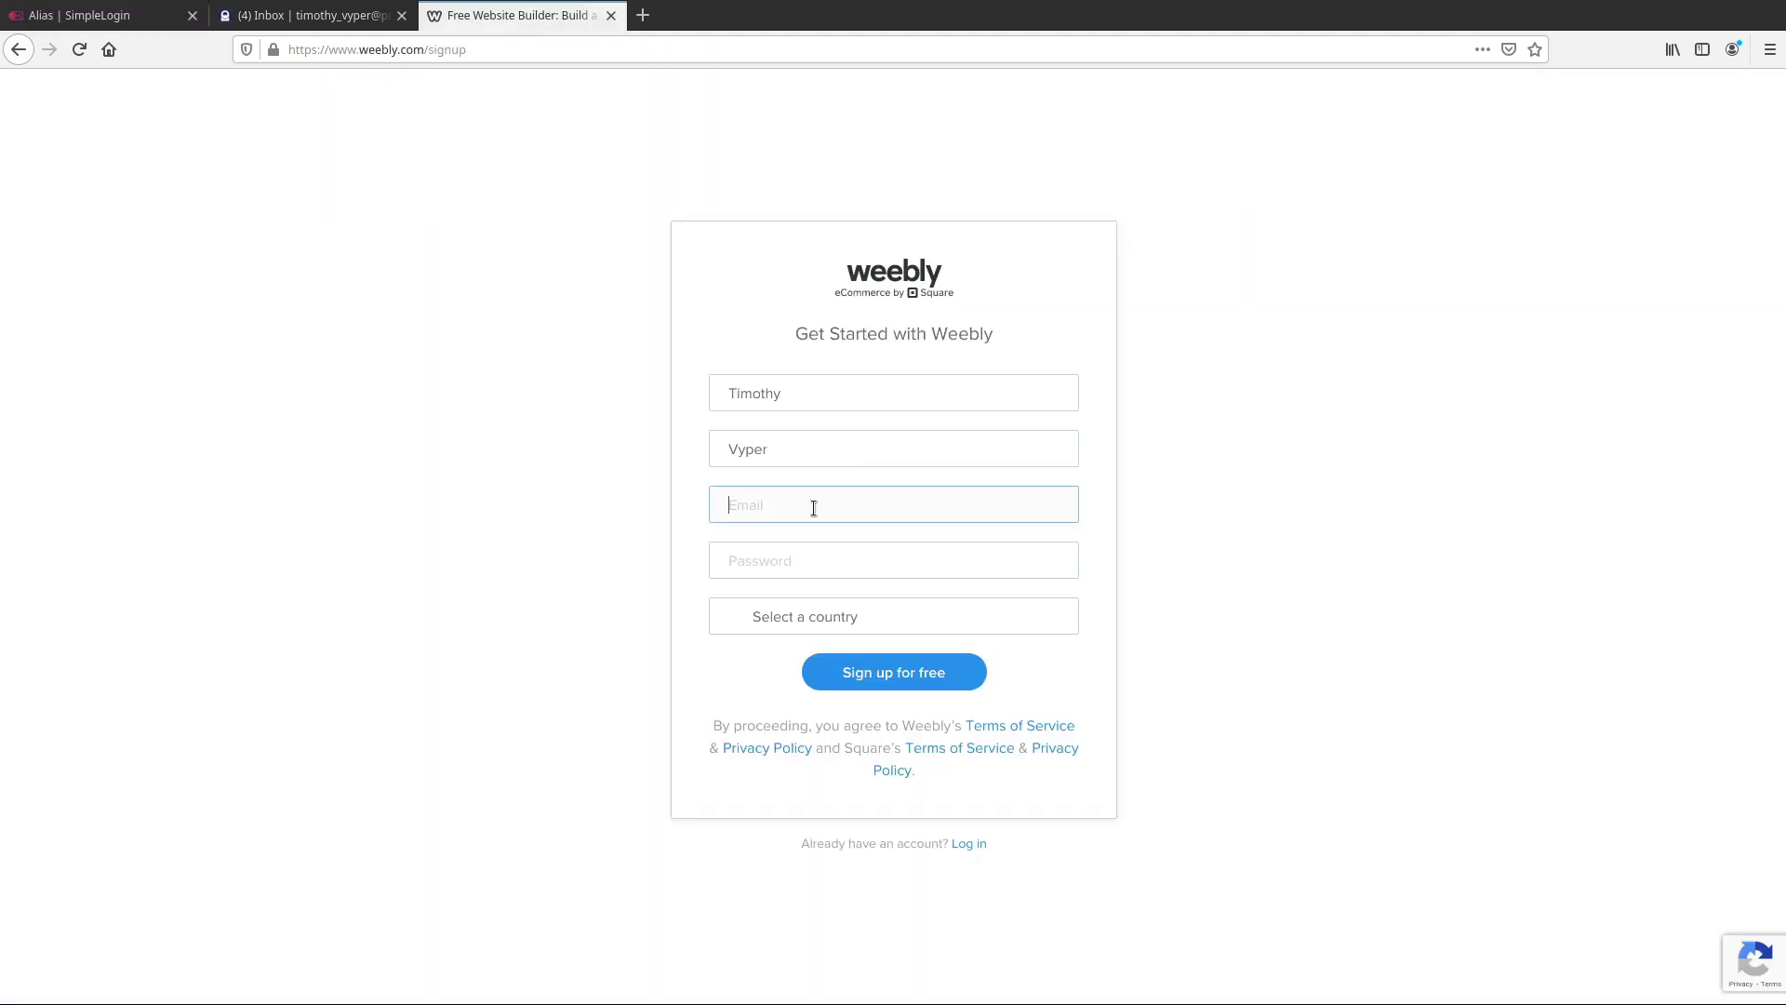
pyautogui.hotkey('ctrl', 'v')
pyautogui.click(937, 558)
pyautogui.write('••')
pyautogui.press('BackSpace')
pyautogui.press('BackSpace')
pyautogui.write('••••••••')
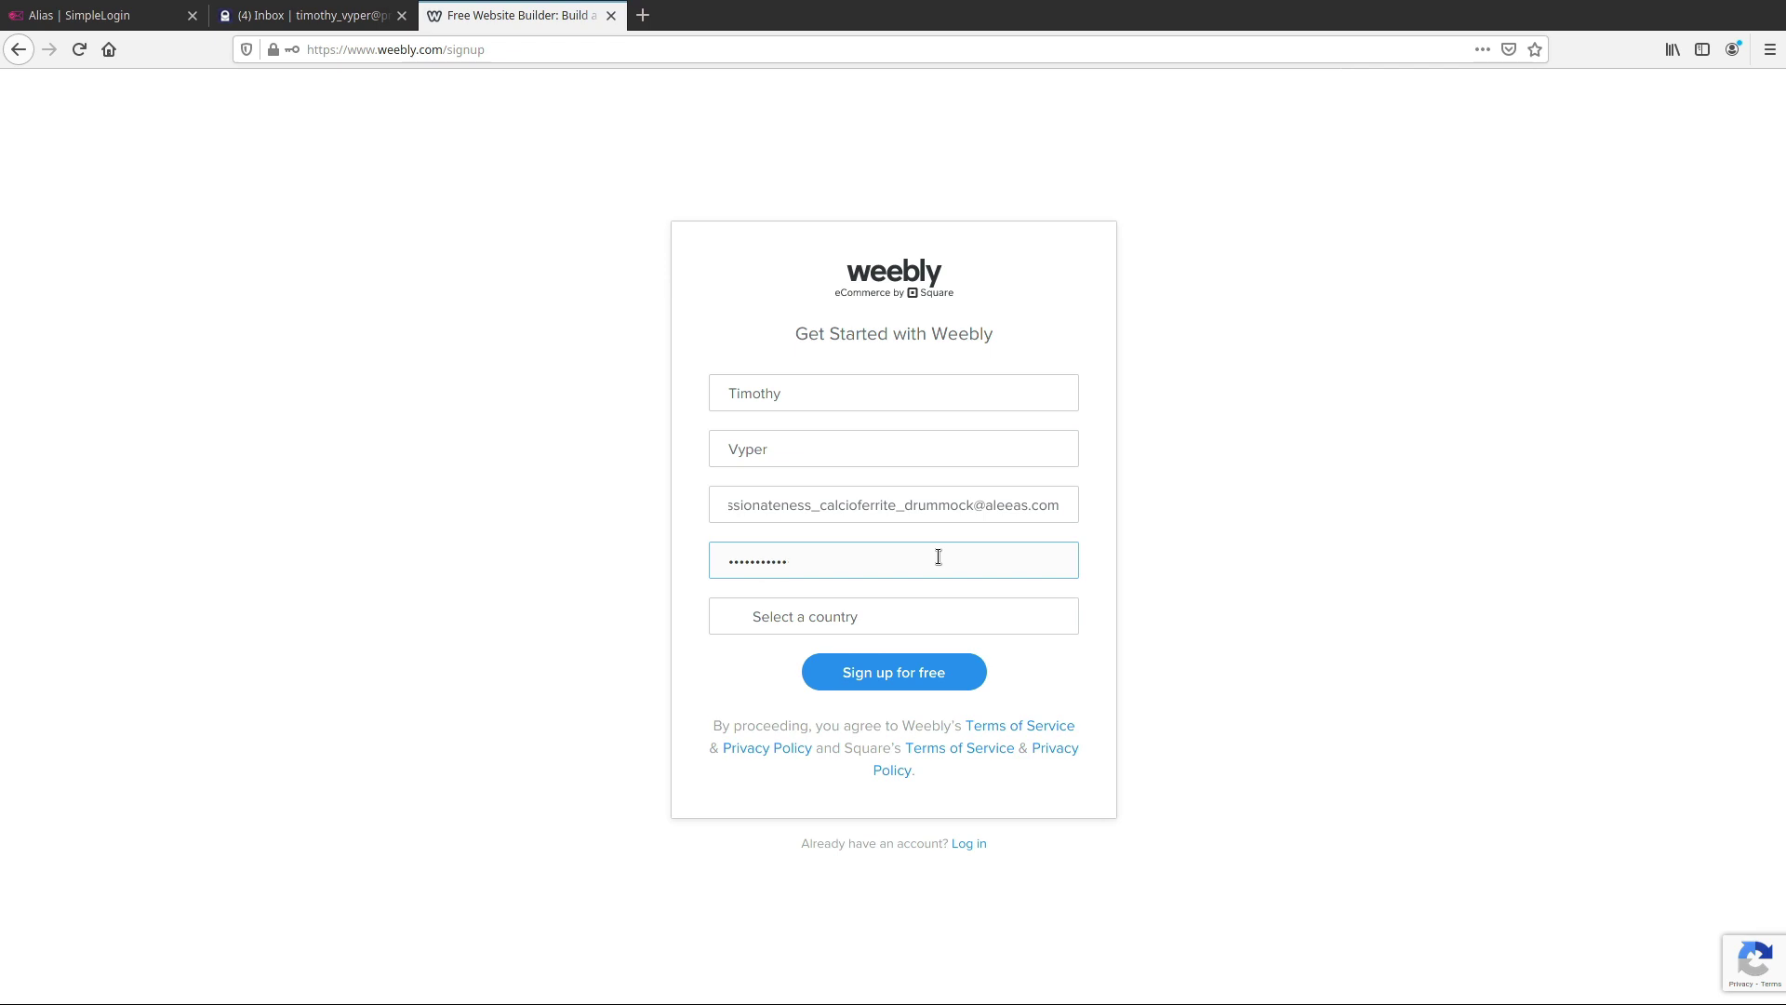
# Choose United States, submit the sign-up, and start editing with the Pathway theme
pyautogui.click(915, 615)
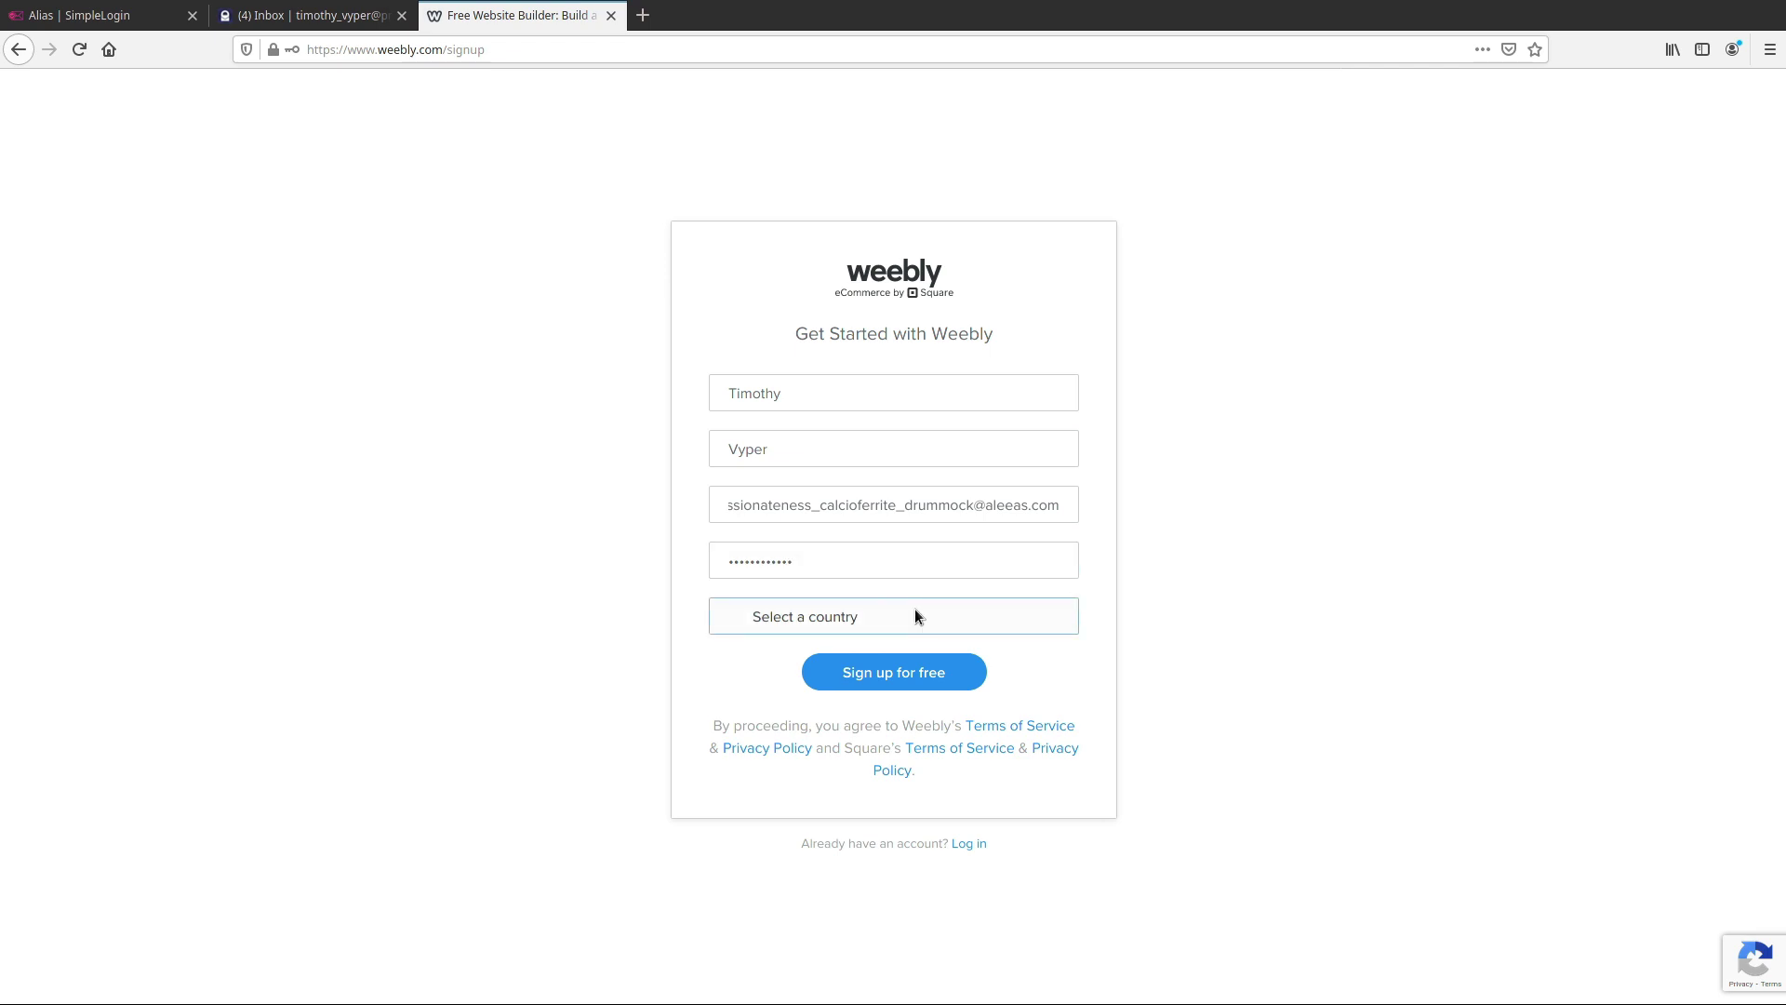
pyautogui.click(917, 104)
pyautogui.click(886, 672)
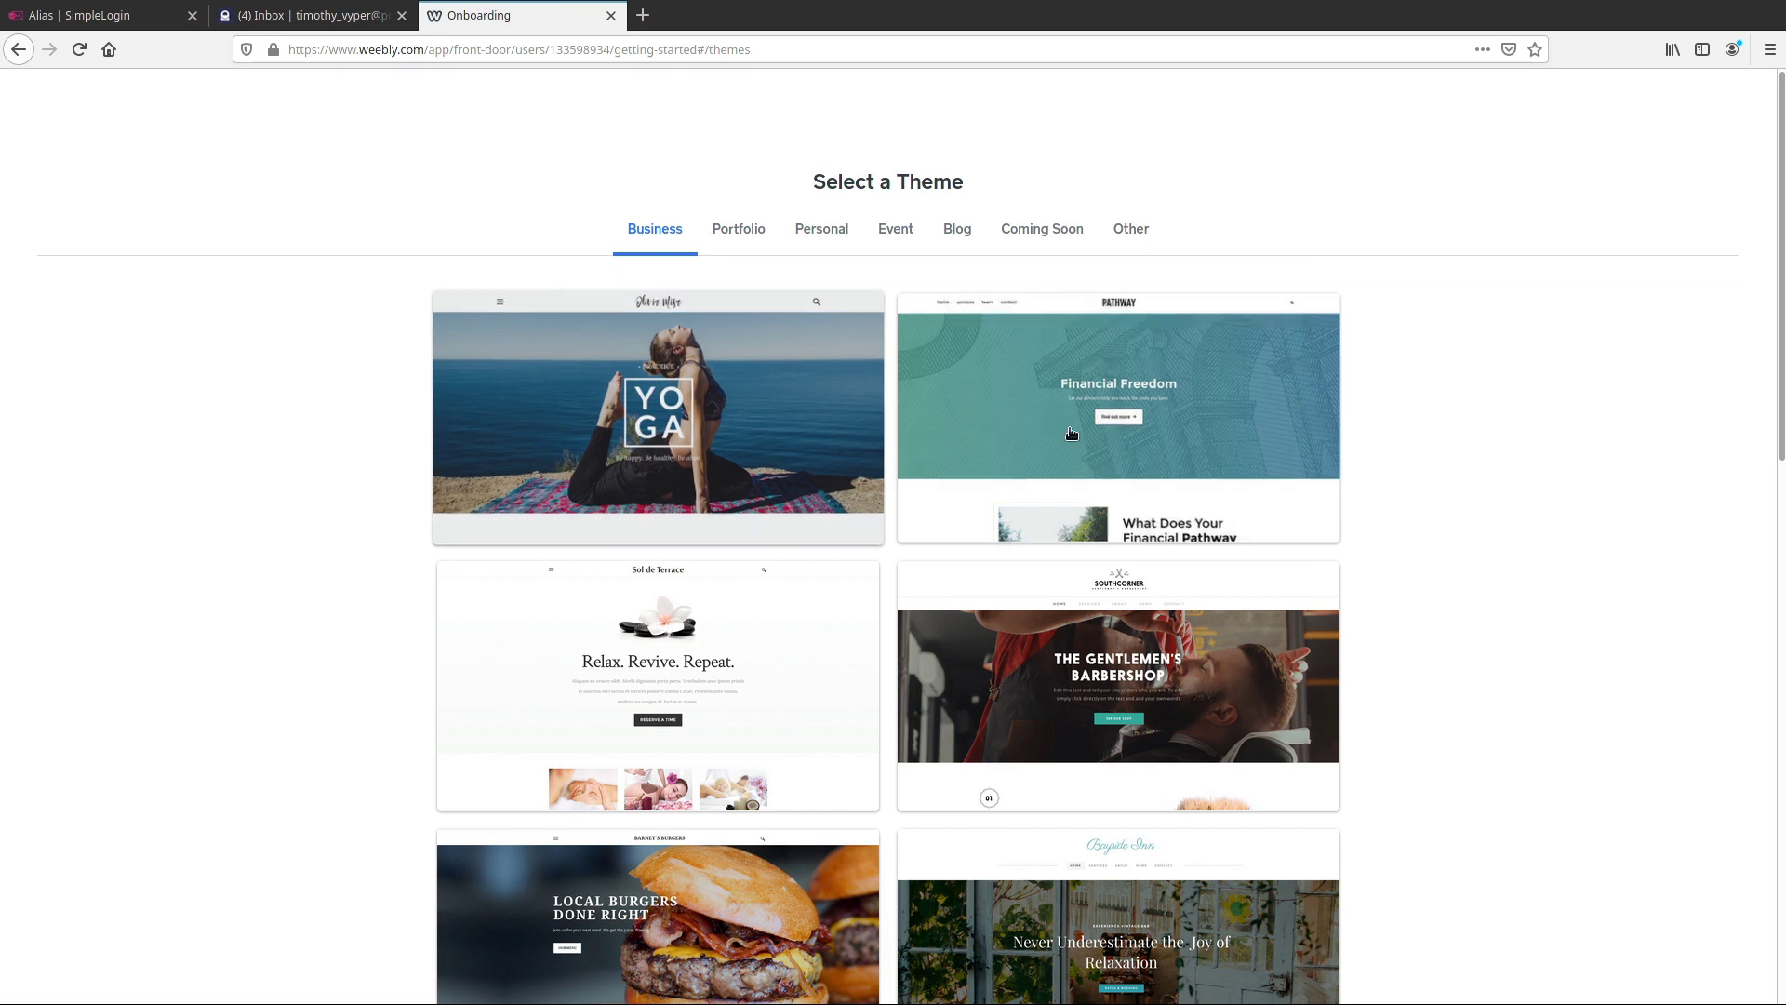
pyautogui.click(1069, 438)
pyautogui.click(1740, 115)
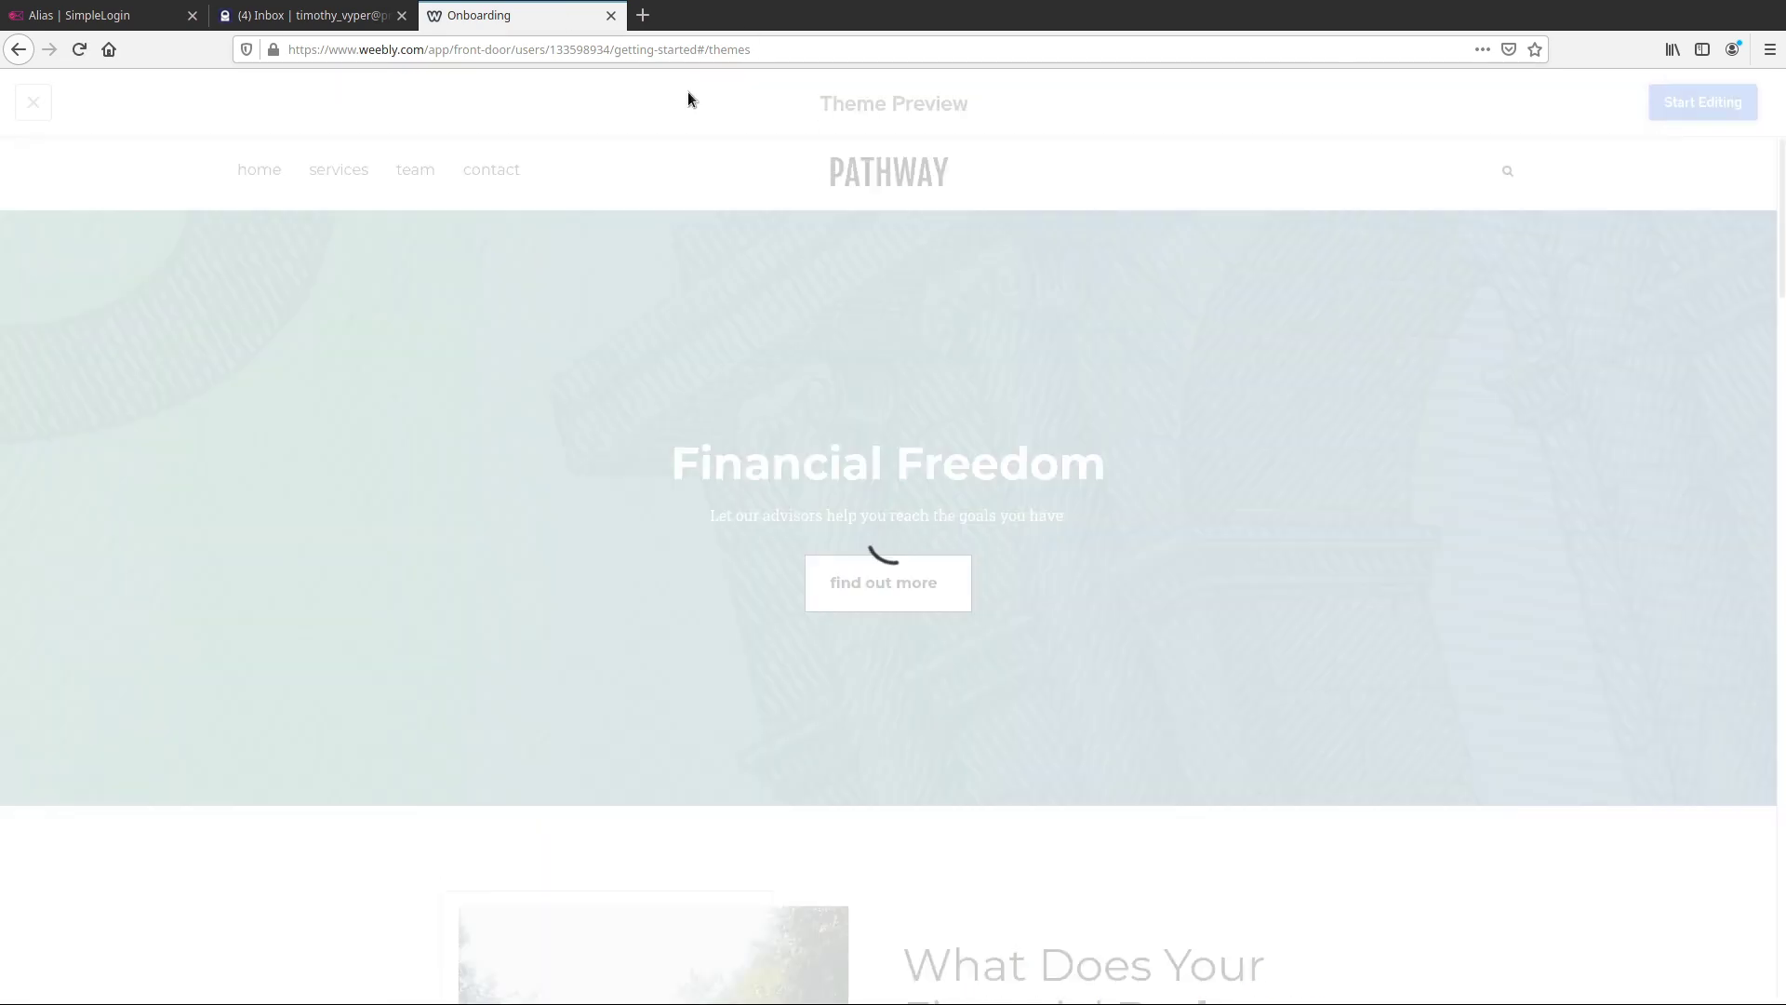
# Dismiss ProtonMail's link prompt, skip choosing a Weebly domain, and refresh the inbox
pyautogui.click(351, 16)
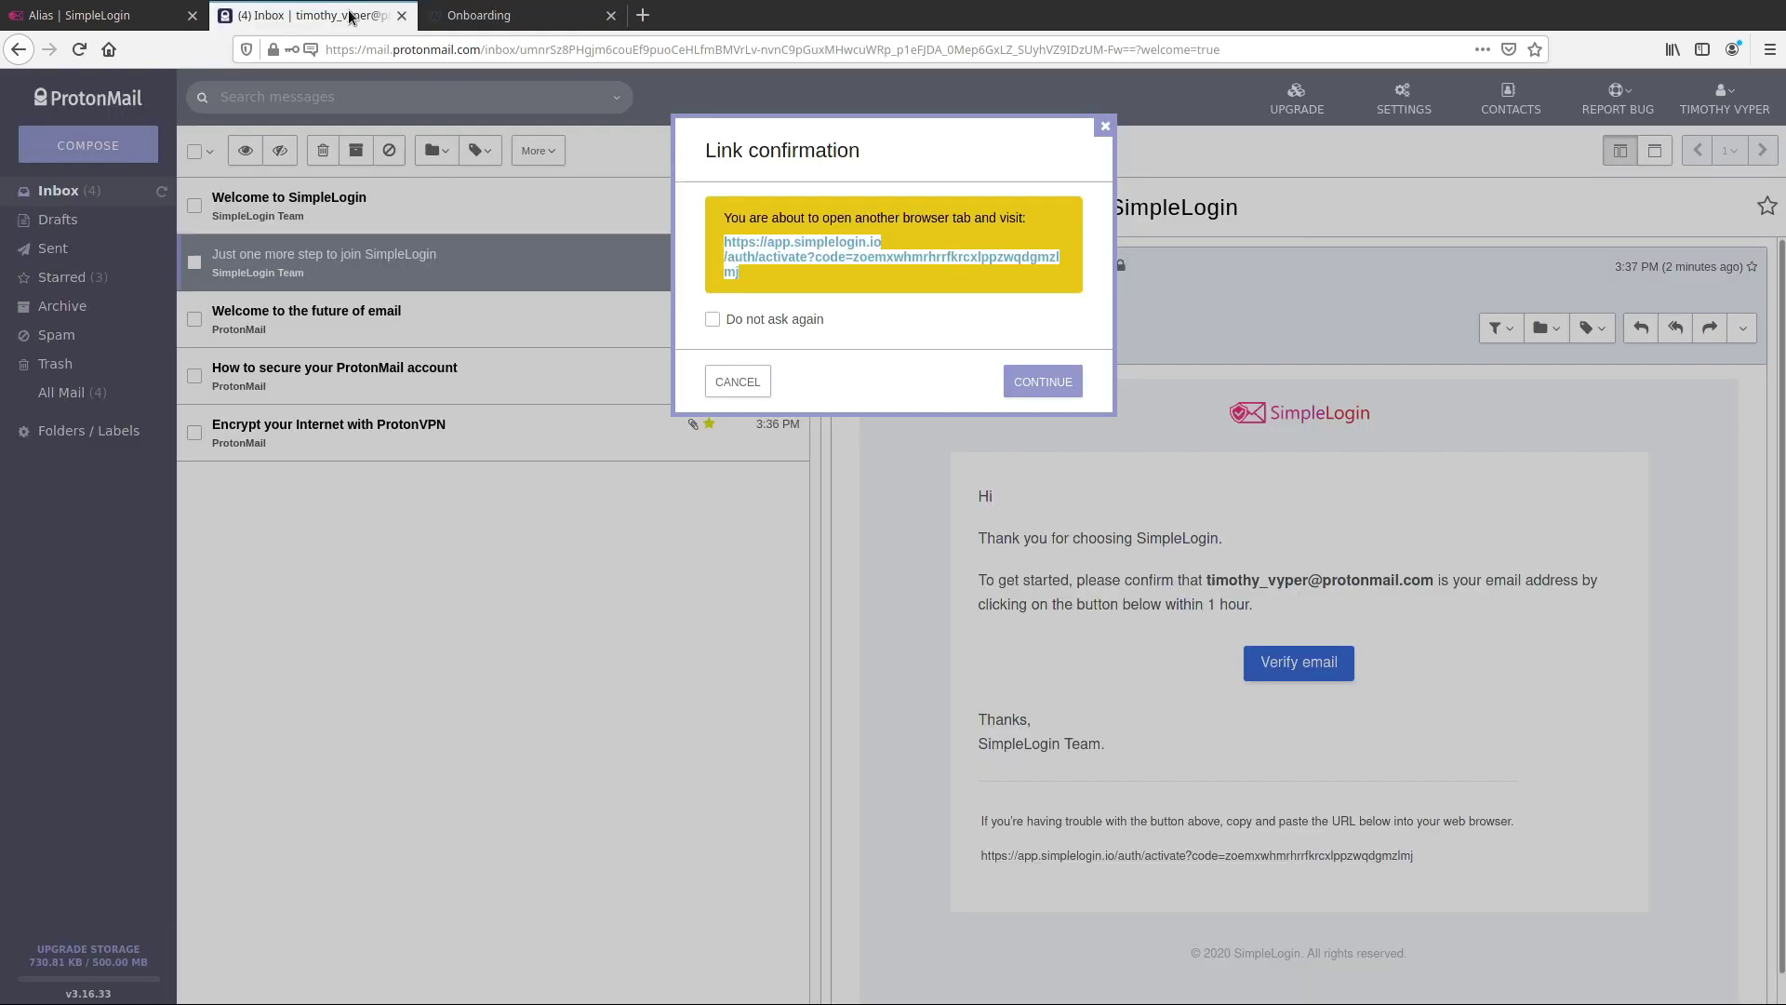
pyautogui.click(1104, 127)
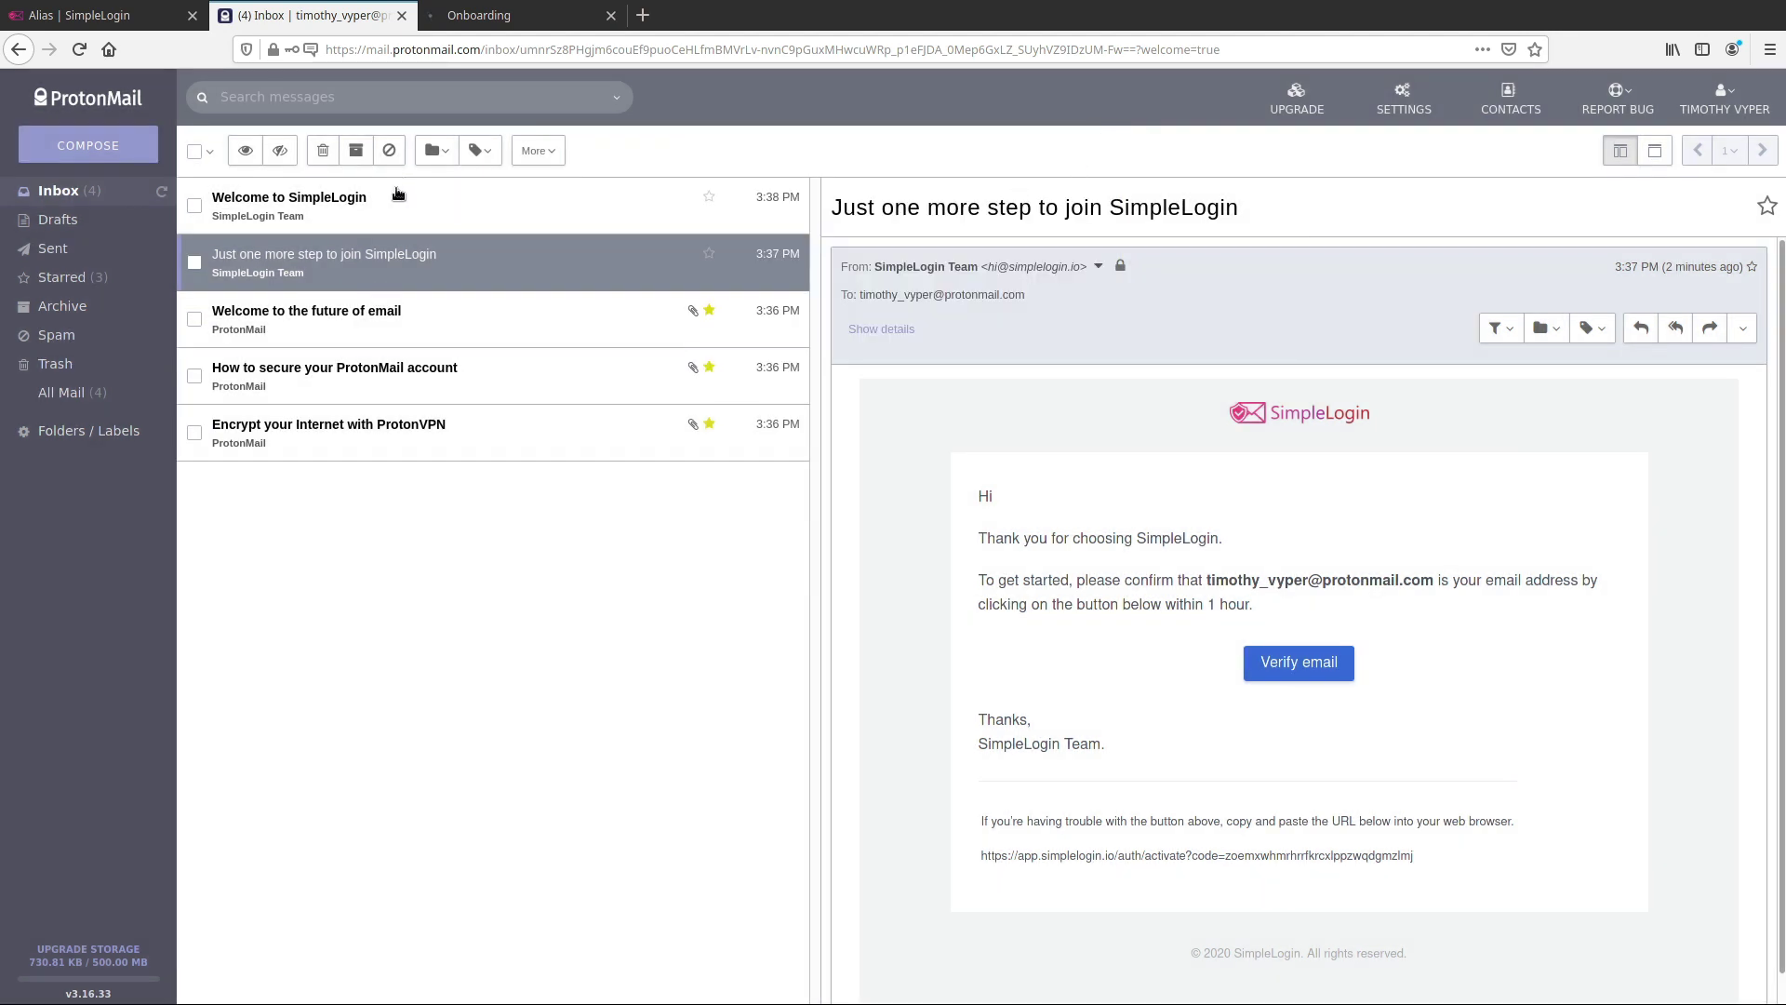
pyautogui.click(162, 193)
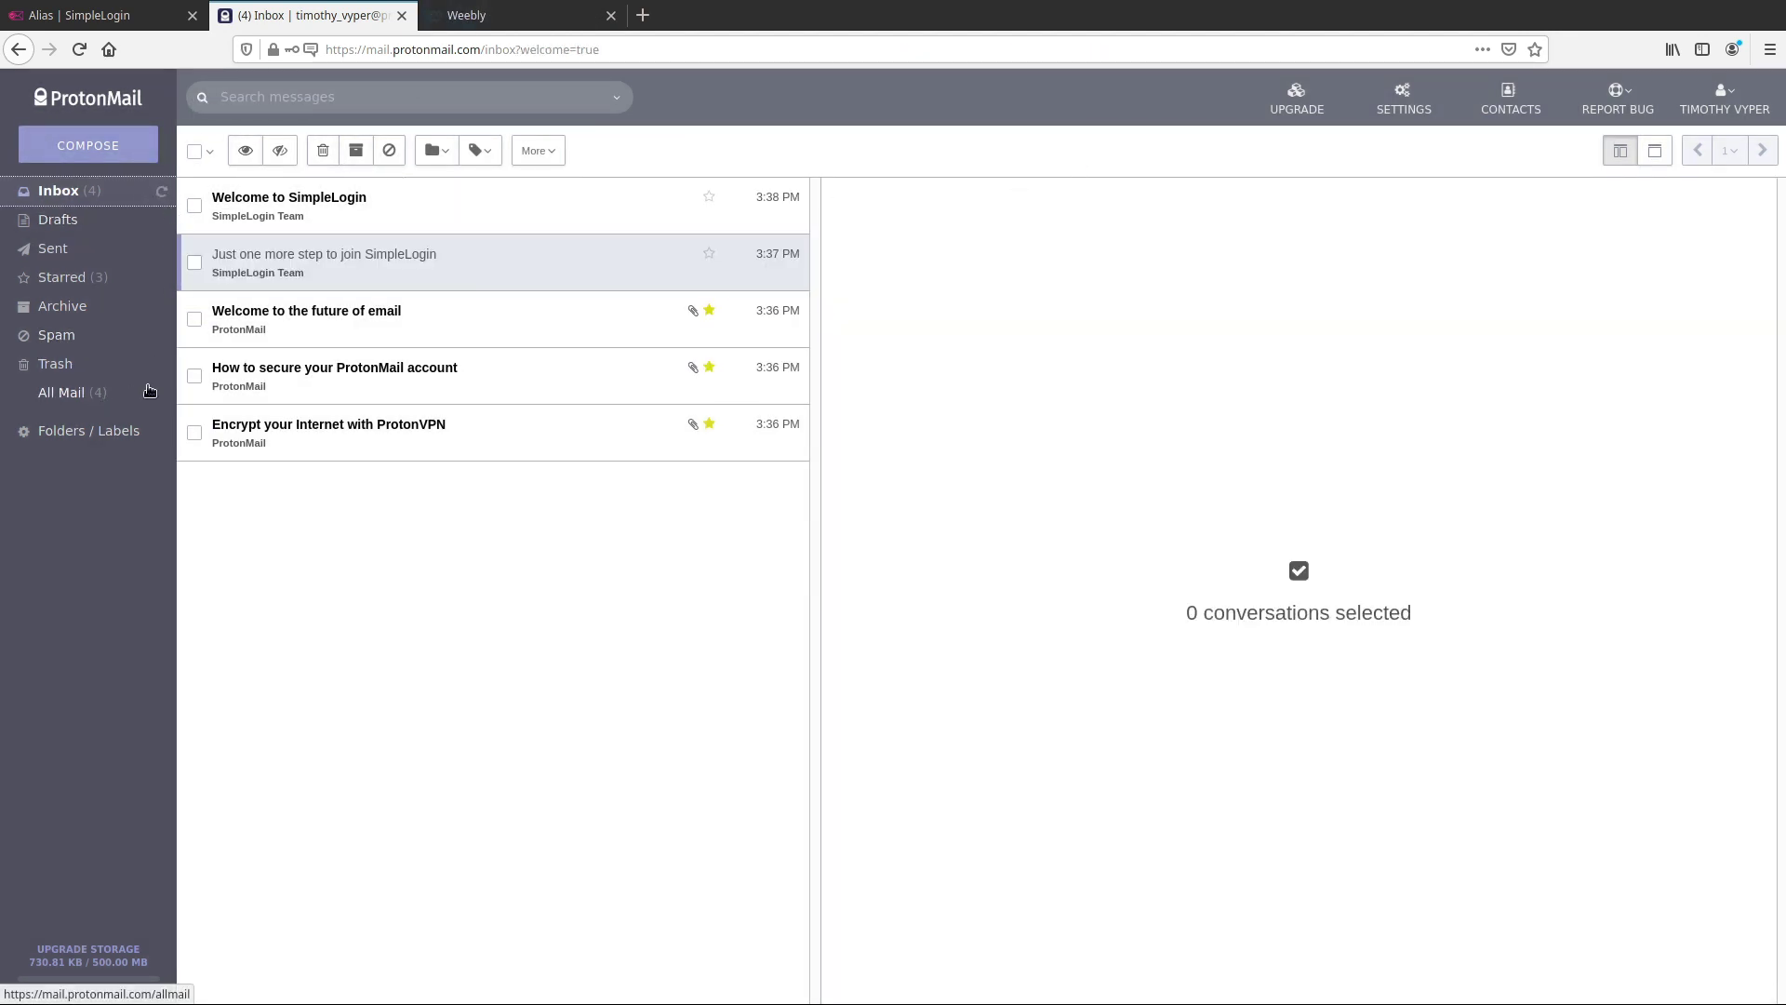
pyautogui.click(492, 19)
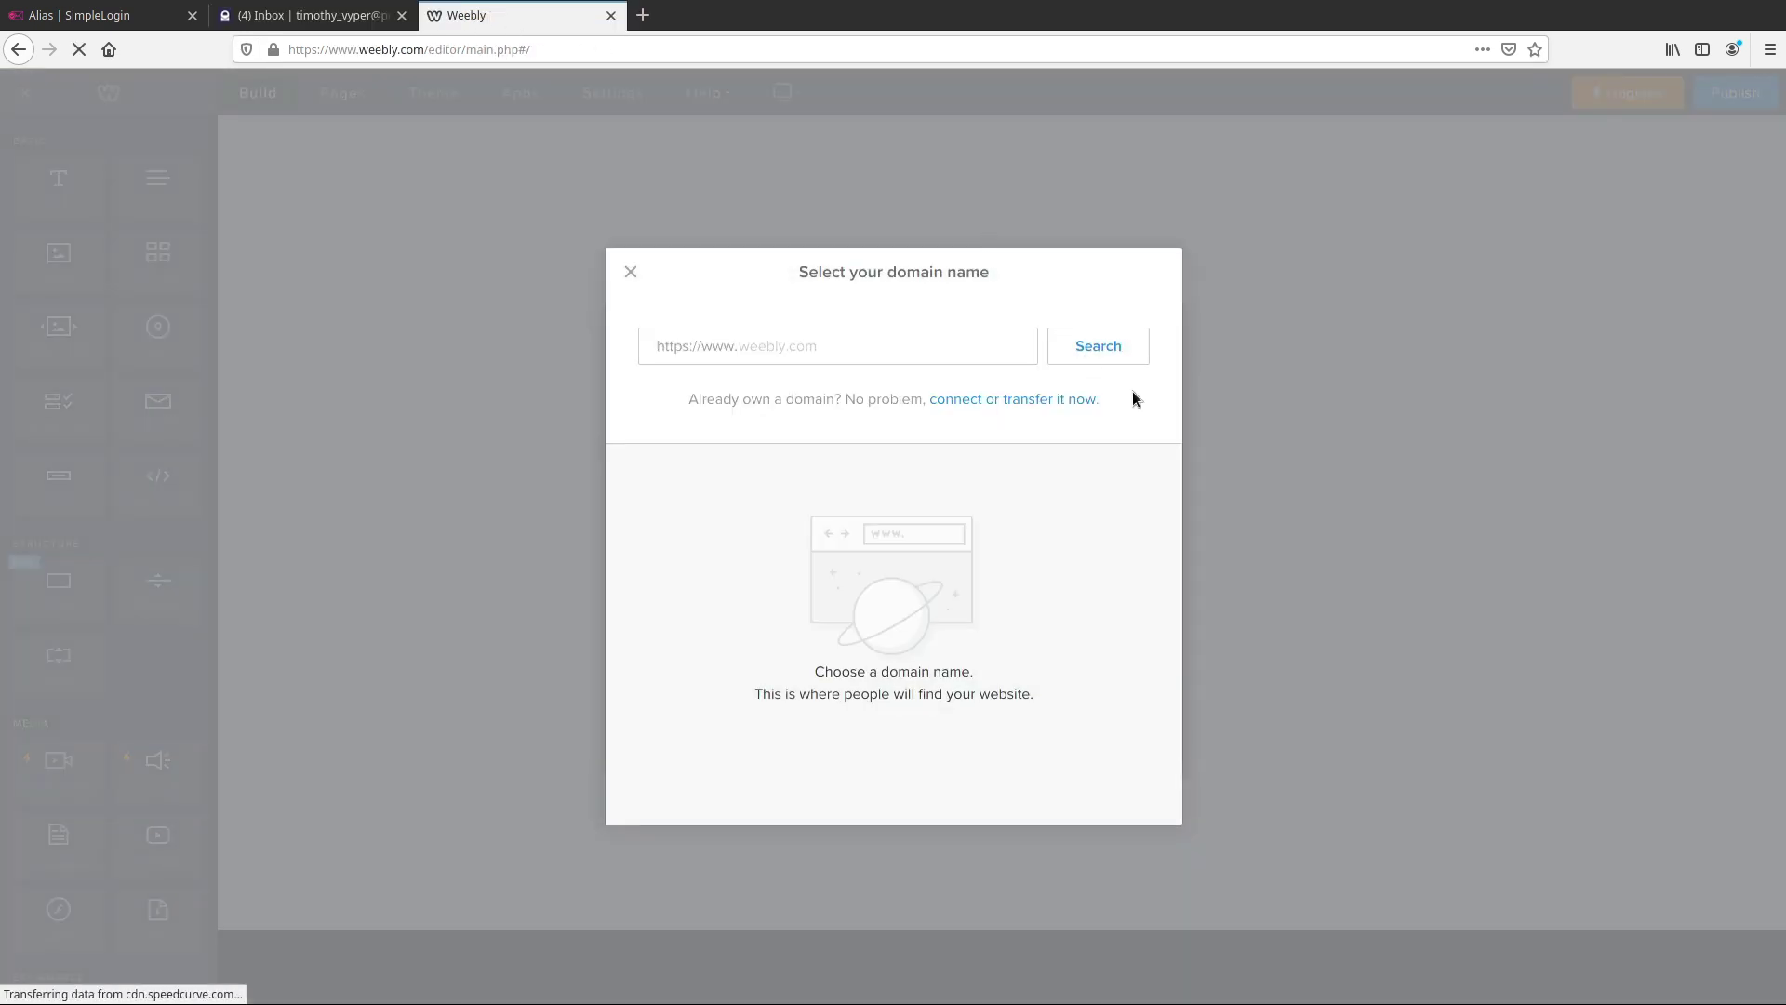
pyautogui.click(629, 272)
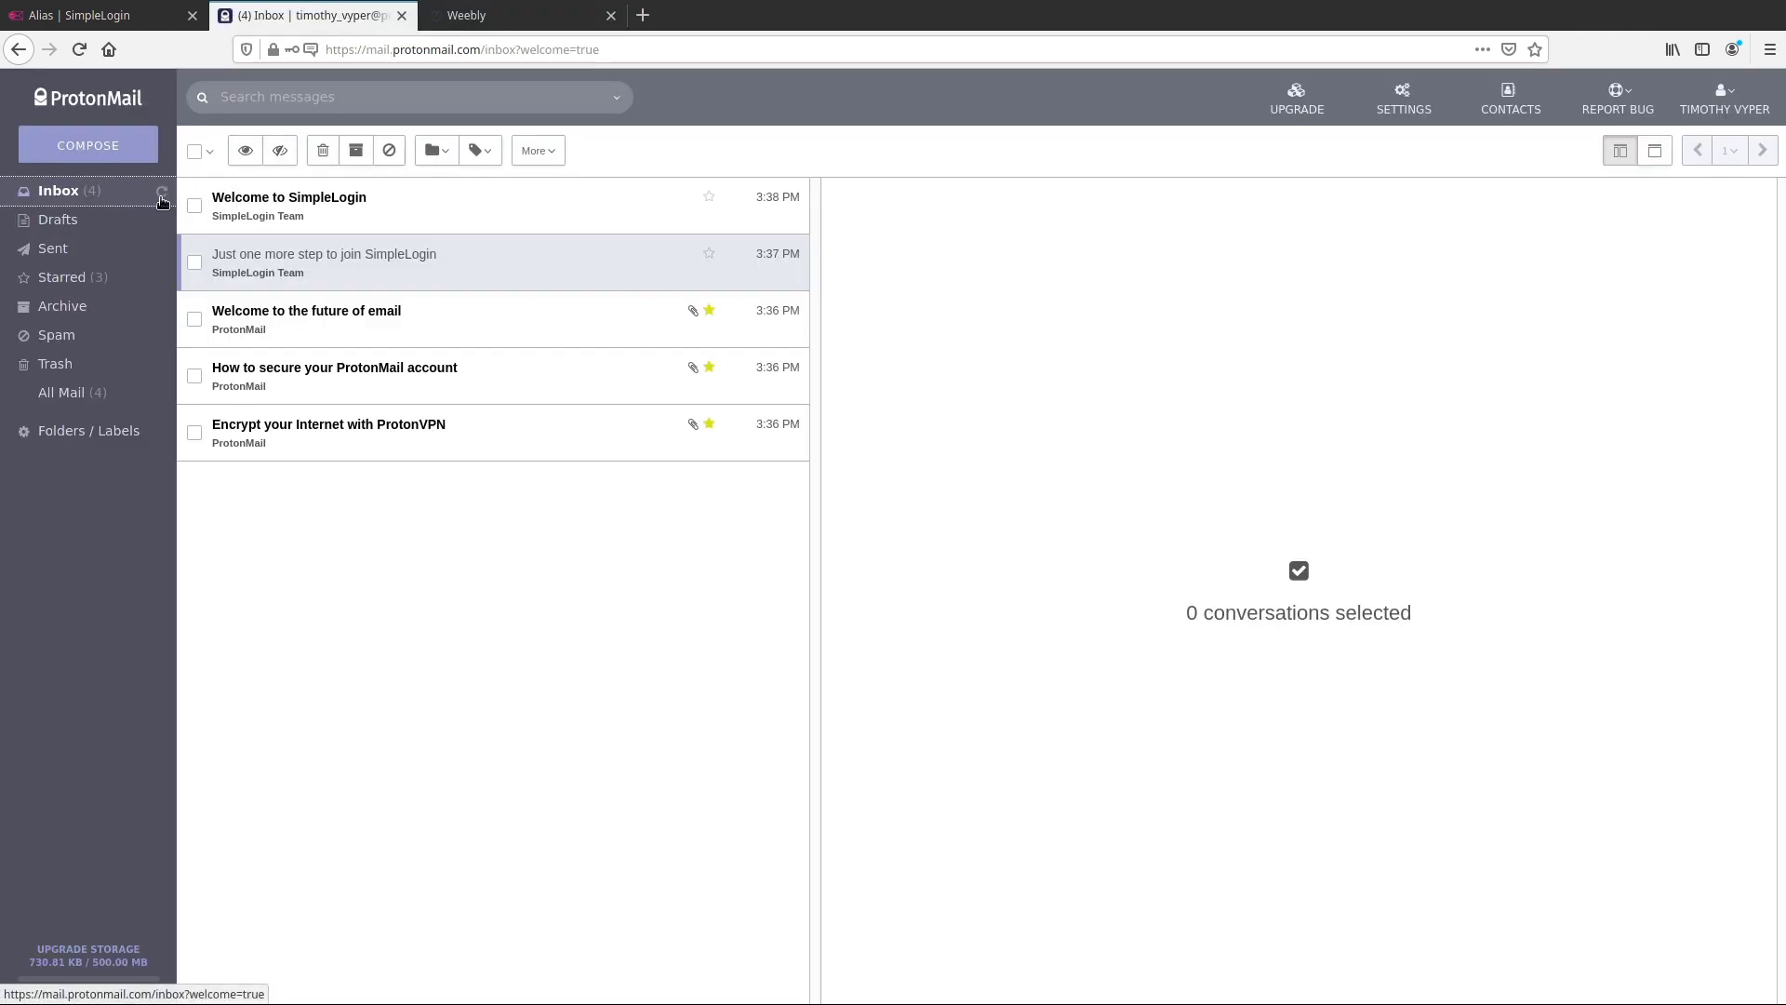
pyautogui.click(162, 195)
# Open the Welcome to SimpleLogin email, then close the Weebly editor tab
pyautogui.click(164, 18)
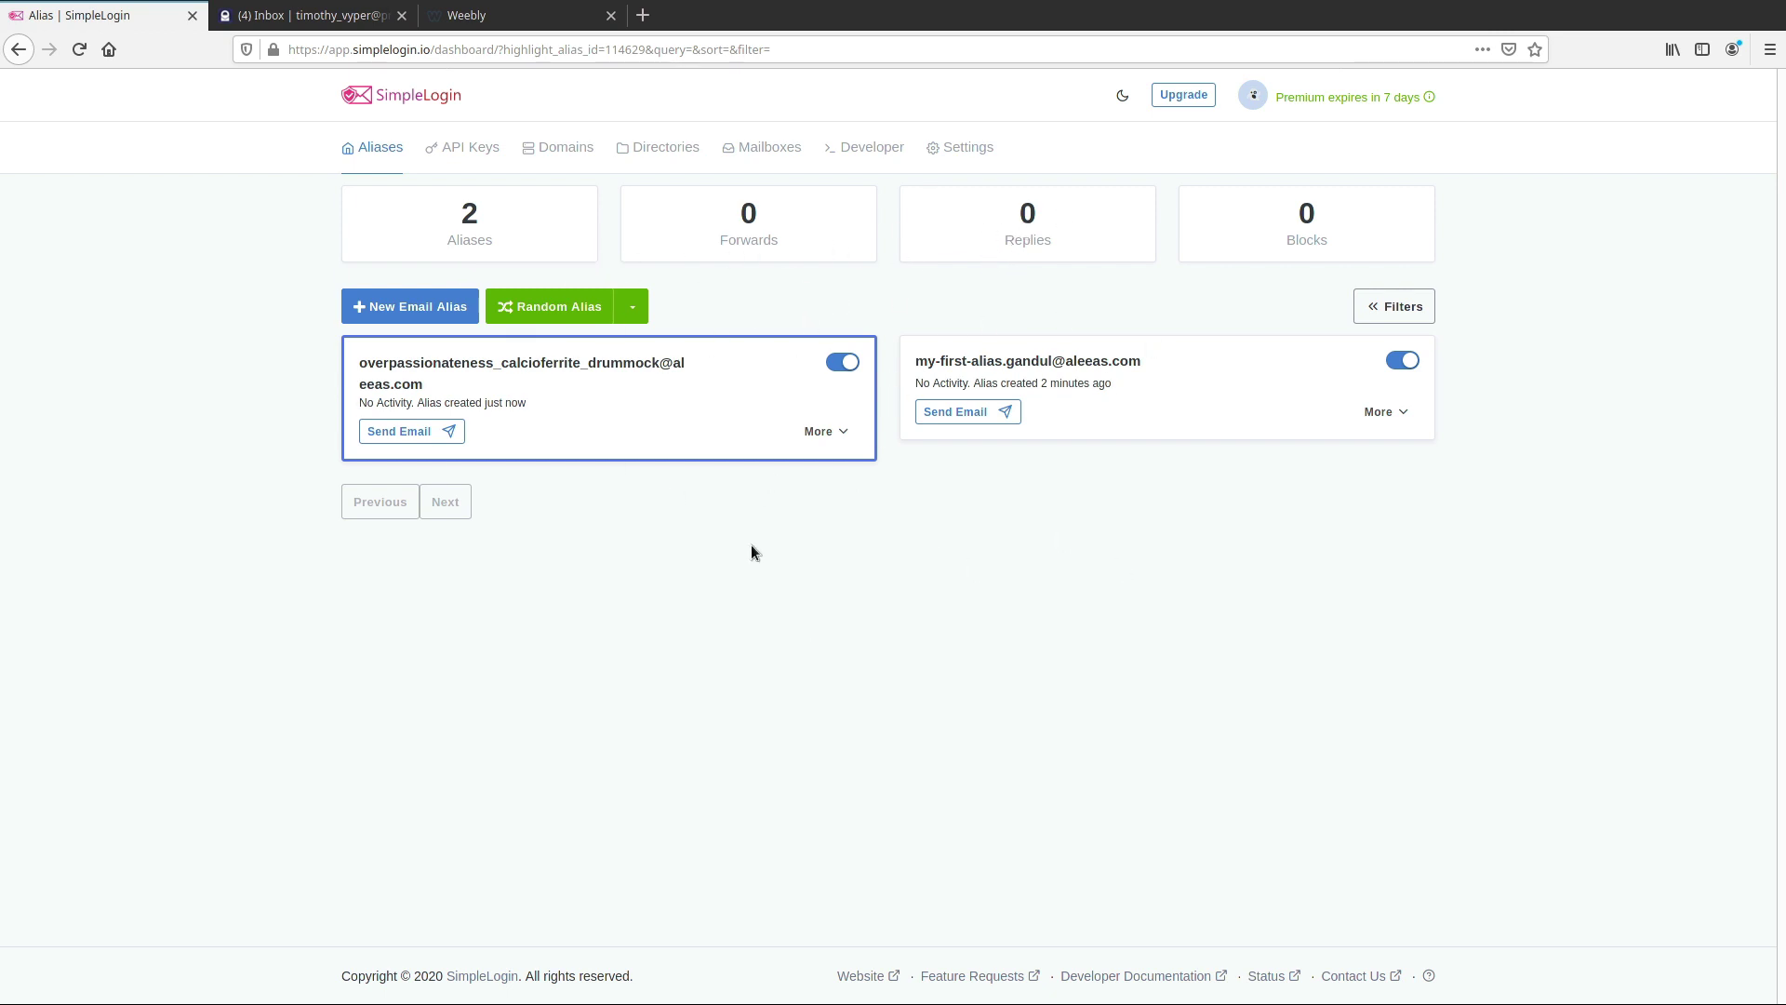
pyautogui.click(373, 17)
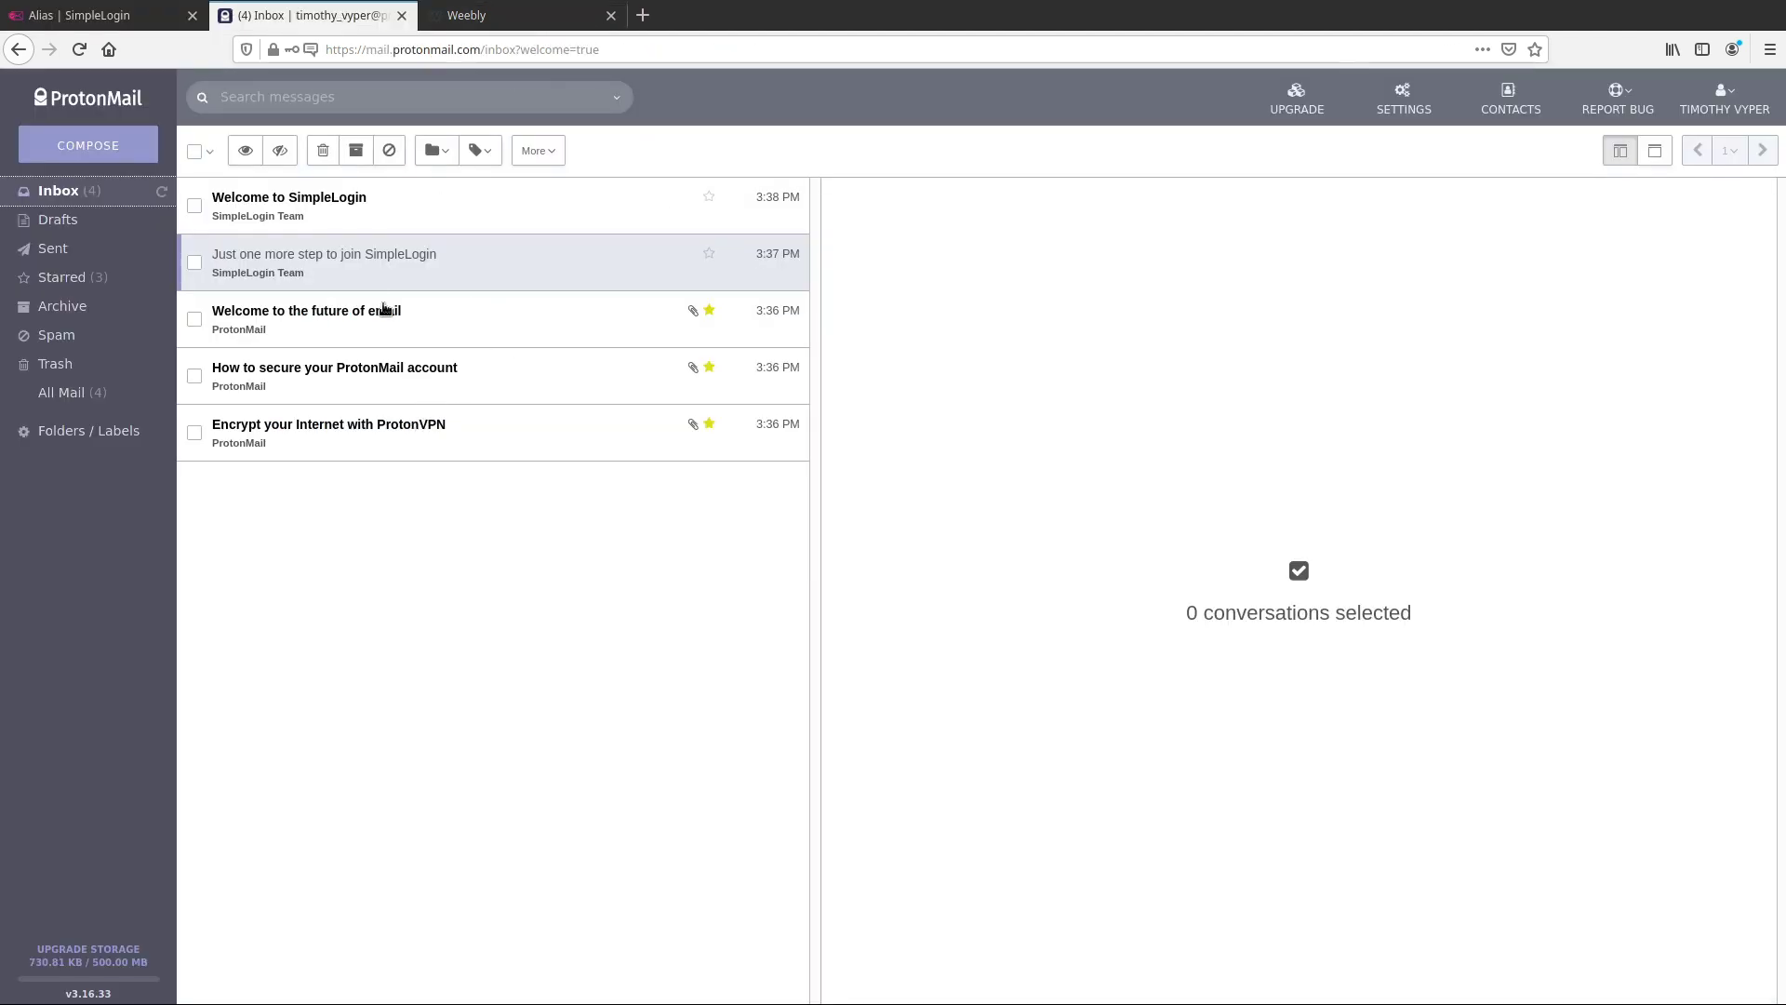
pyautogui.click(84, 16)
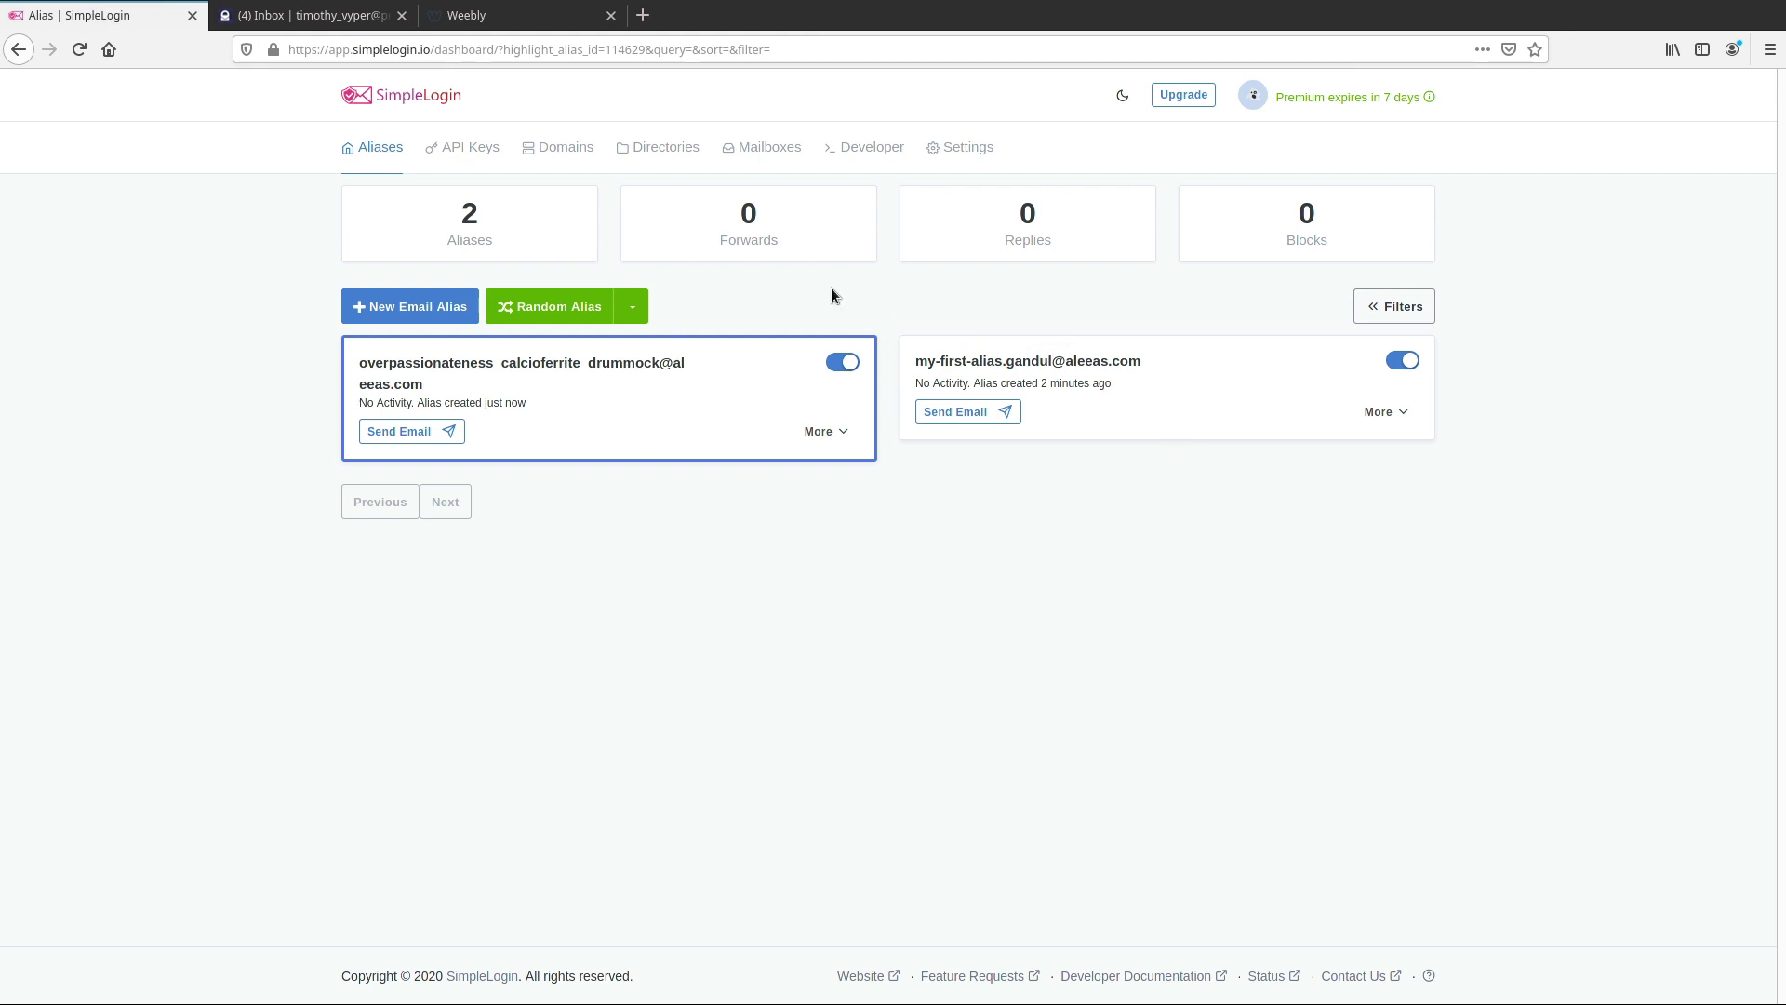
pyautogui.click(366, 16)
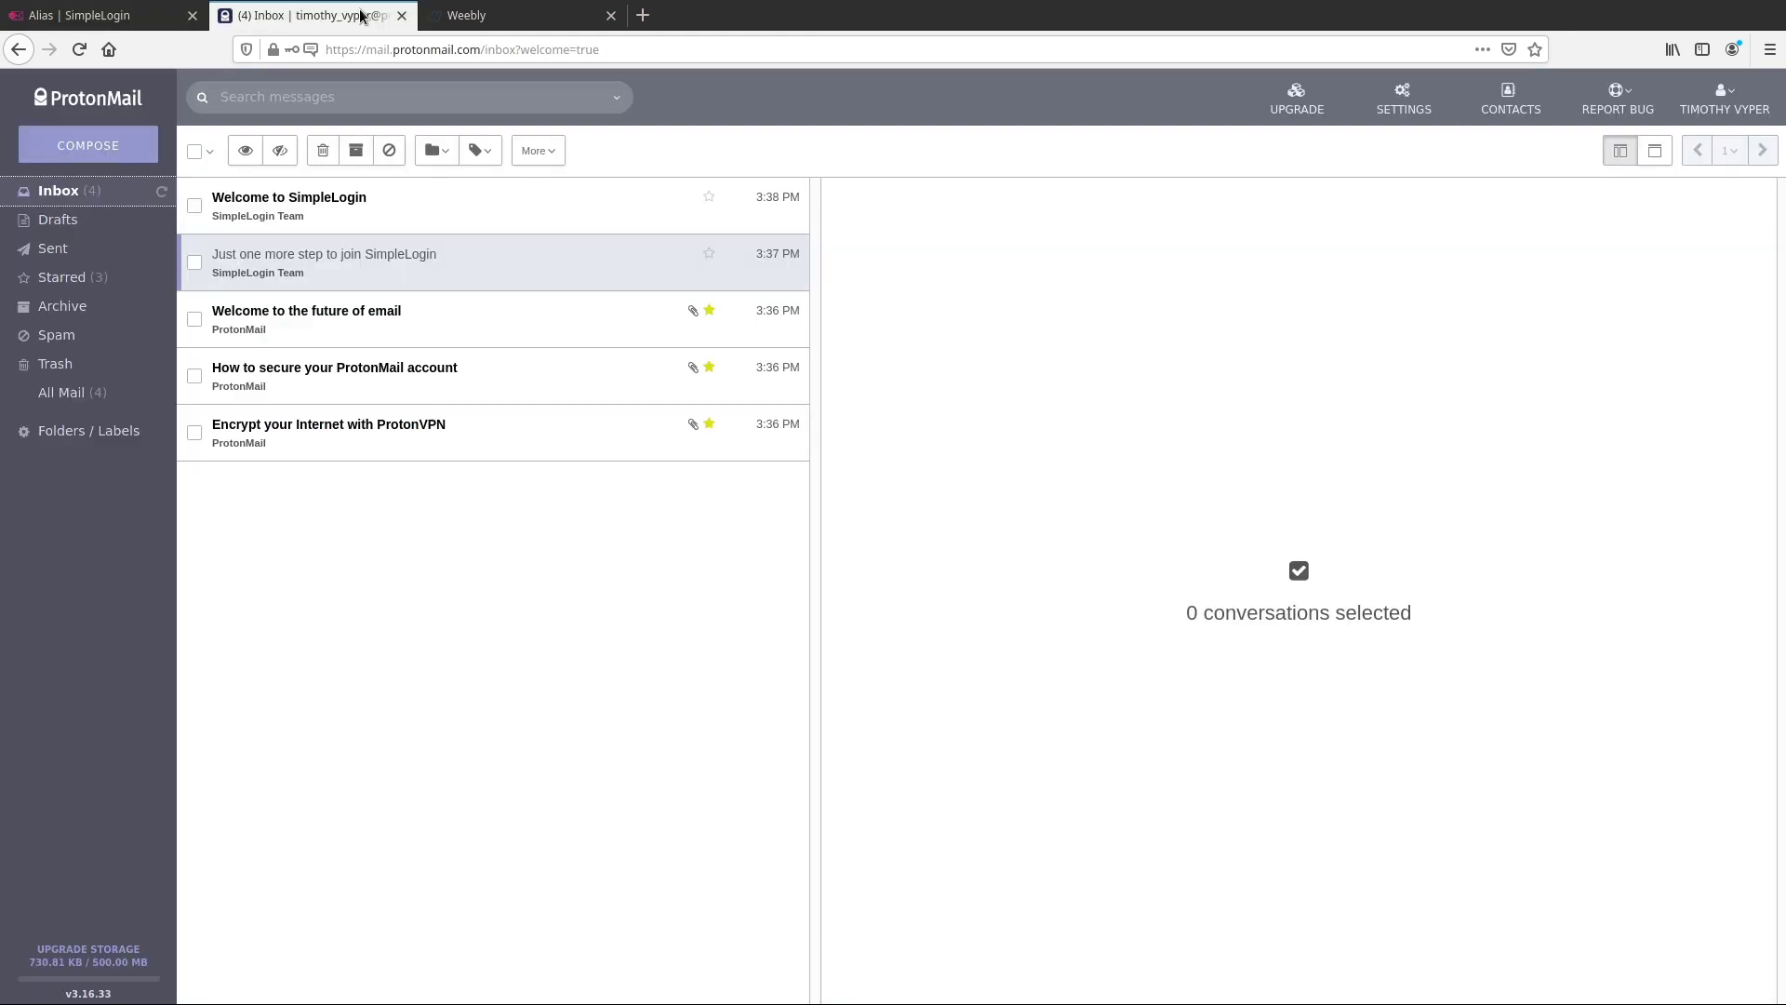
pyautogui.click(400, 207)
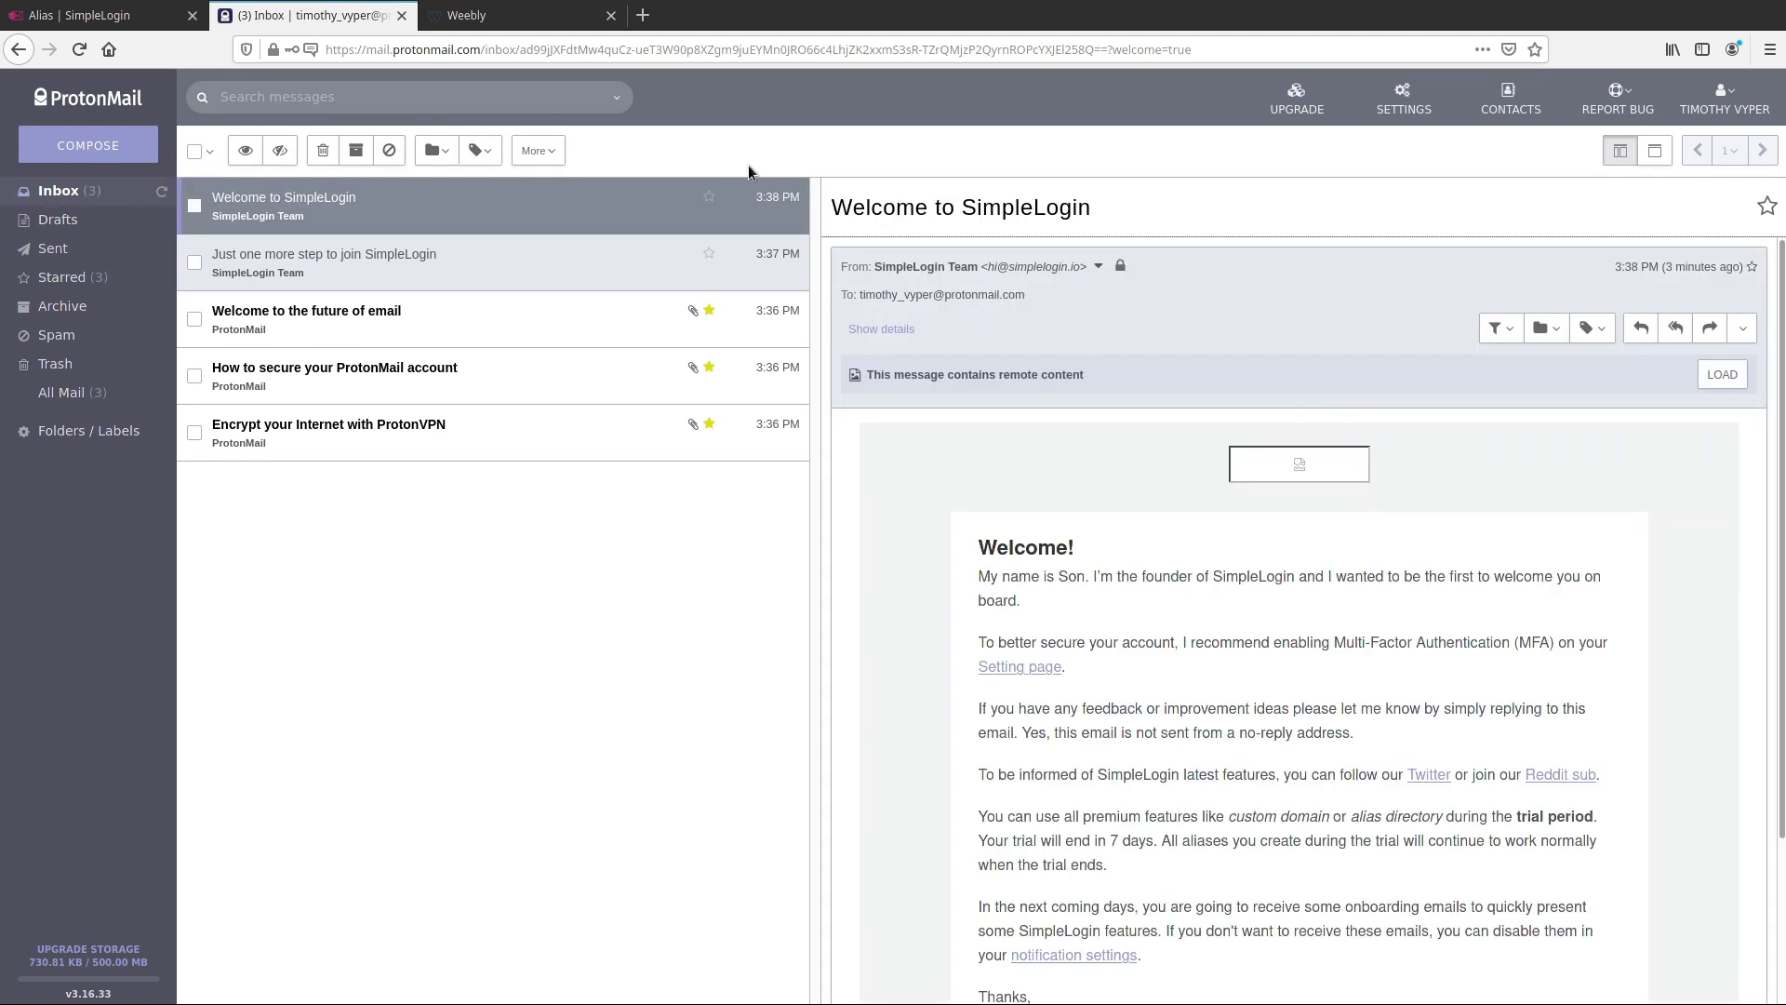
pyautogui.click(554, 23)
pyautogui.click(614, 16)
pyautogui.click(175, 27)
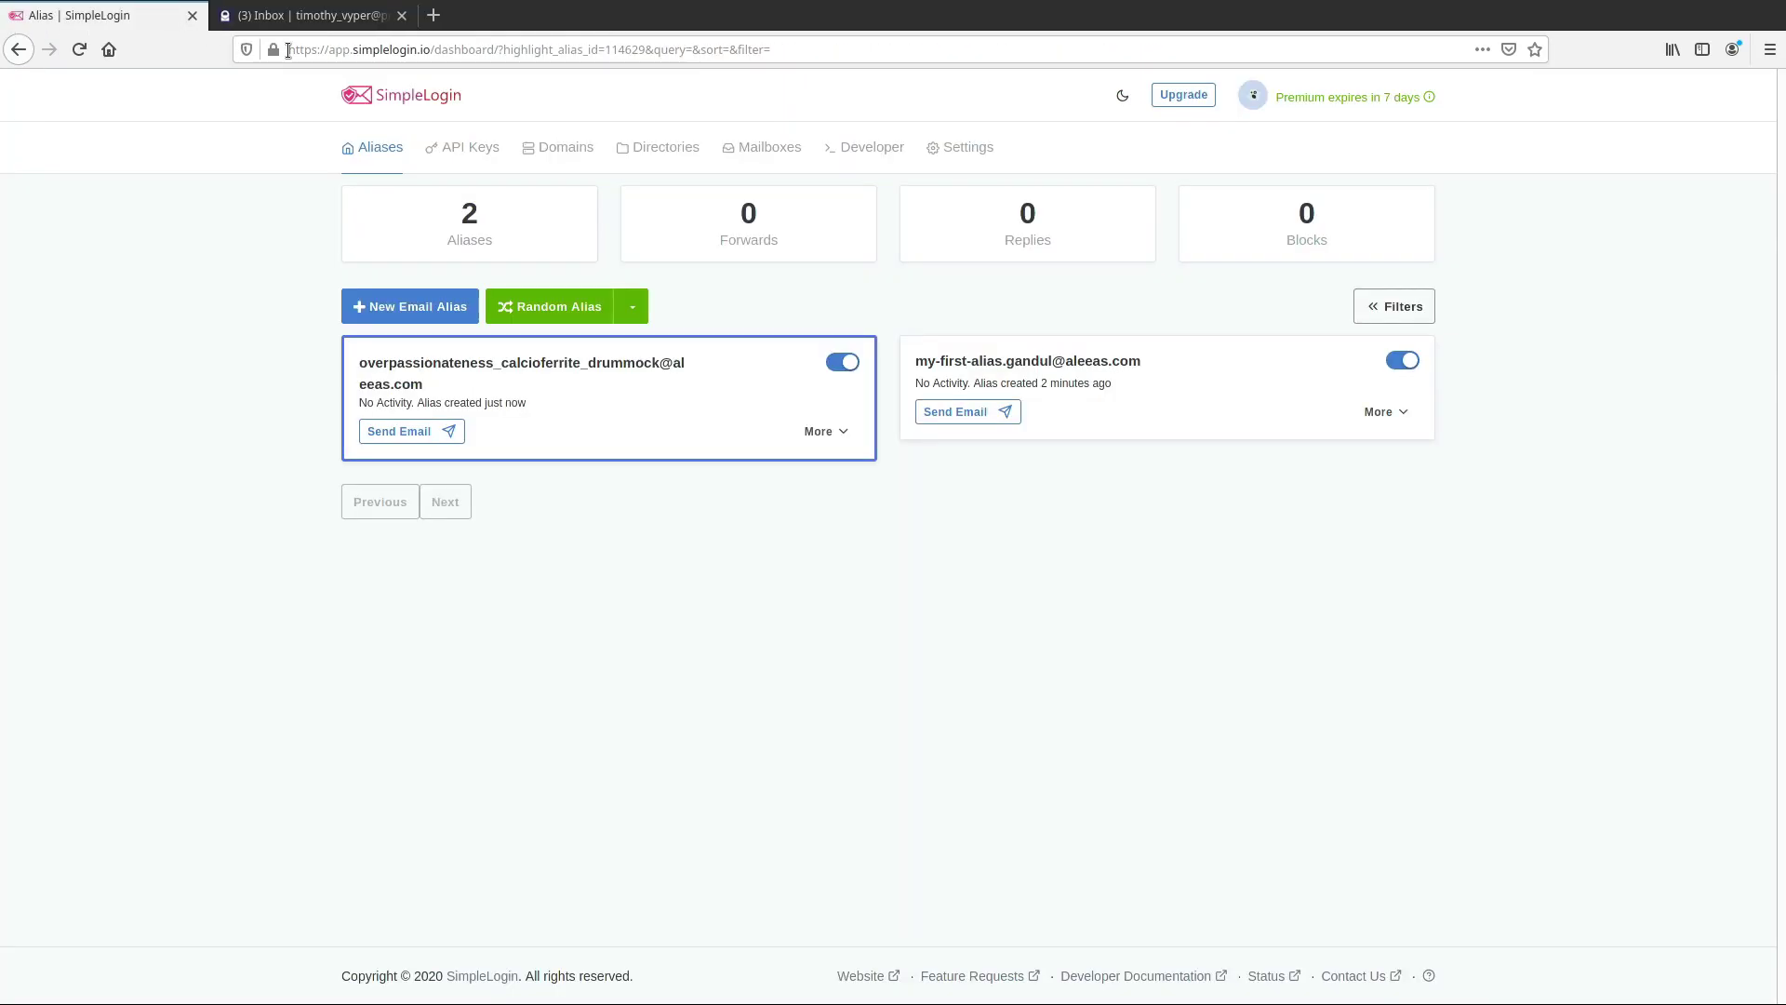
# Sign out of the trial SimpleLogin account from the avatar menu
pyautogui.click(1253, 98)
pyautogui.click(1287, 142)
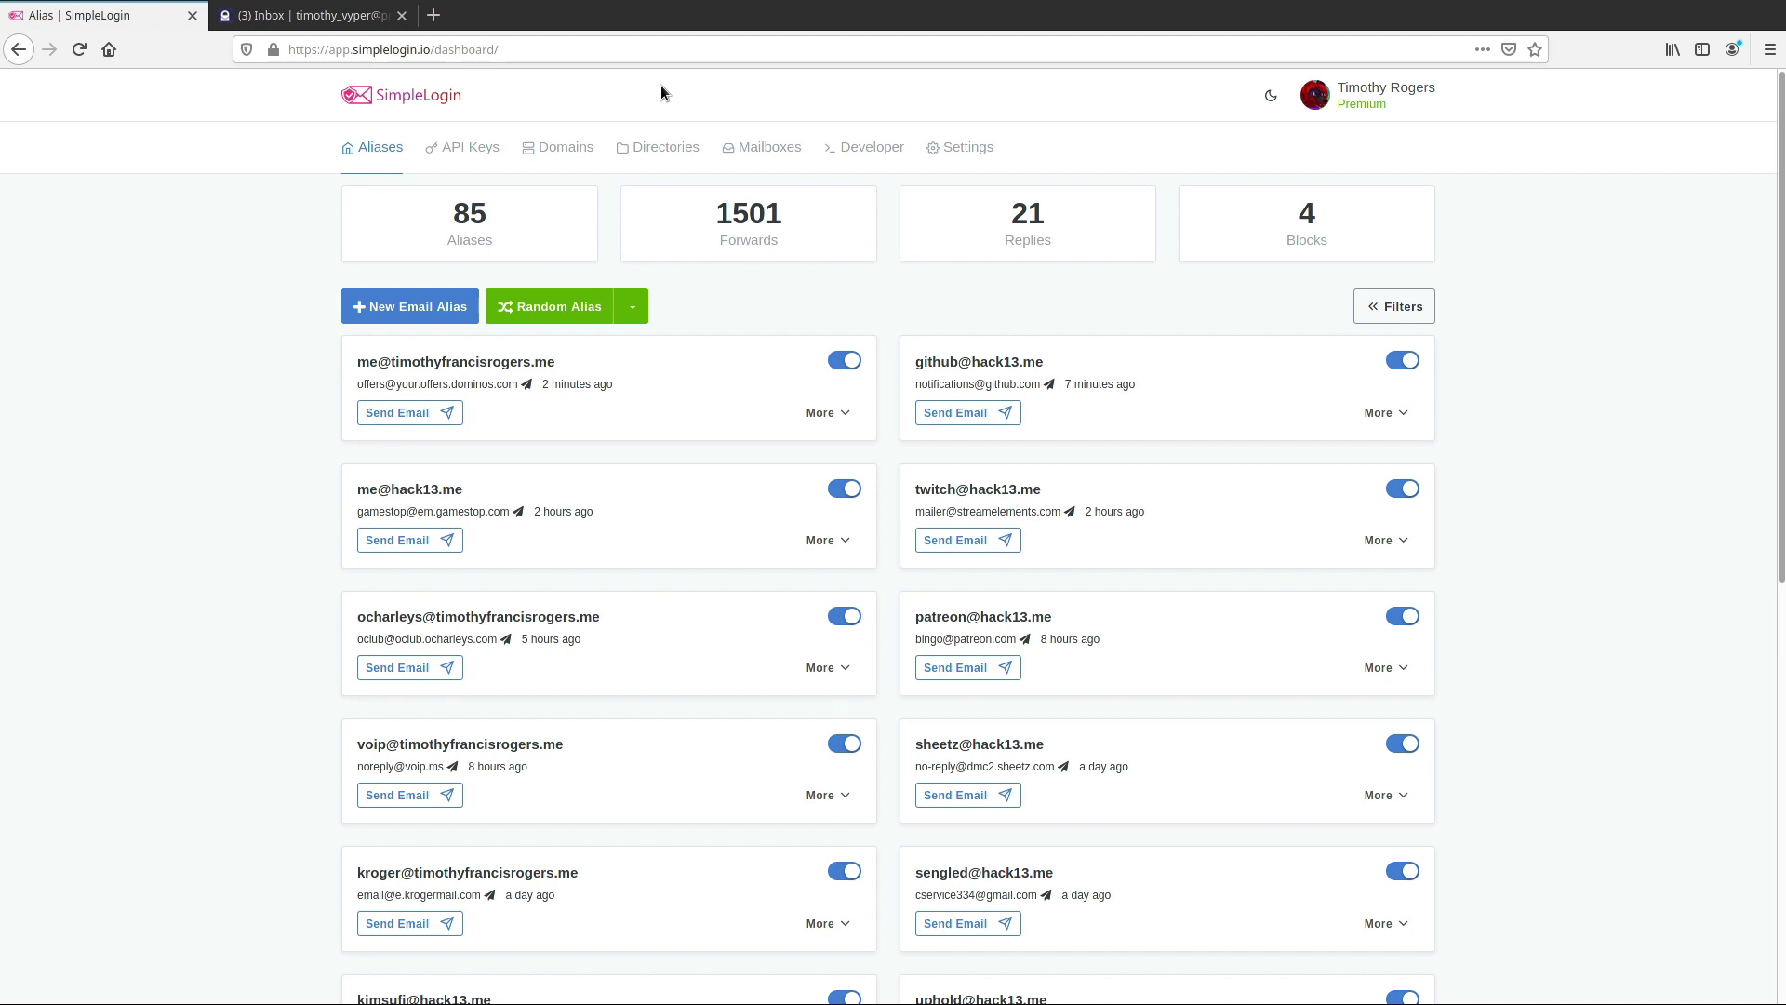
pyautogui.click(557, 149)
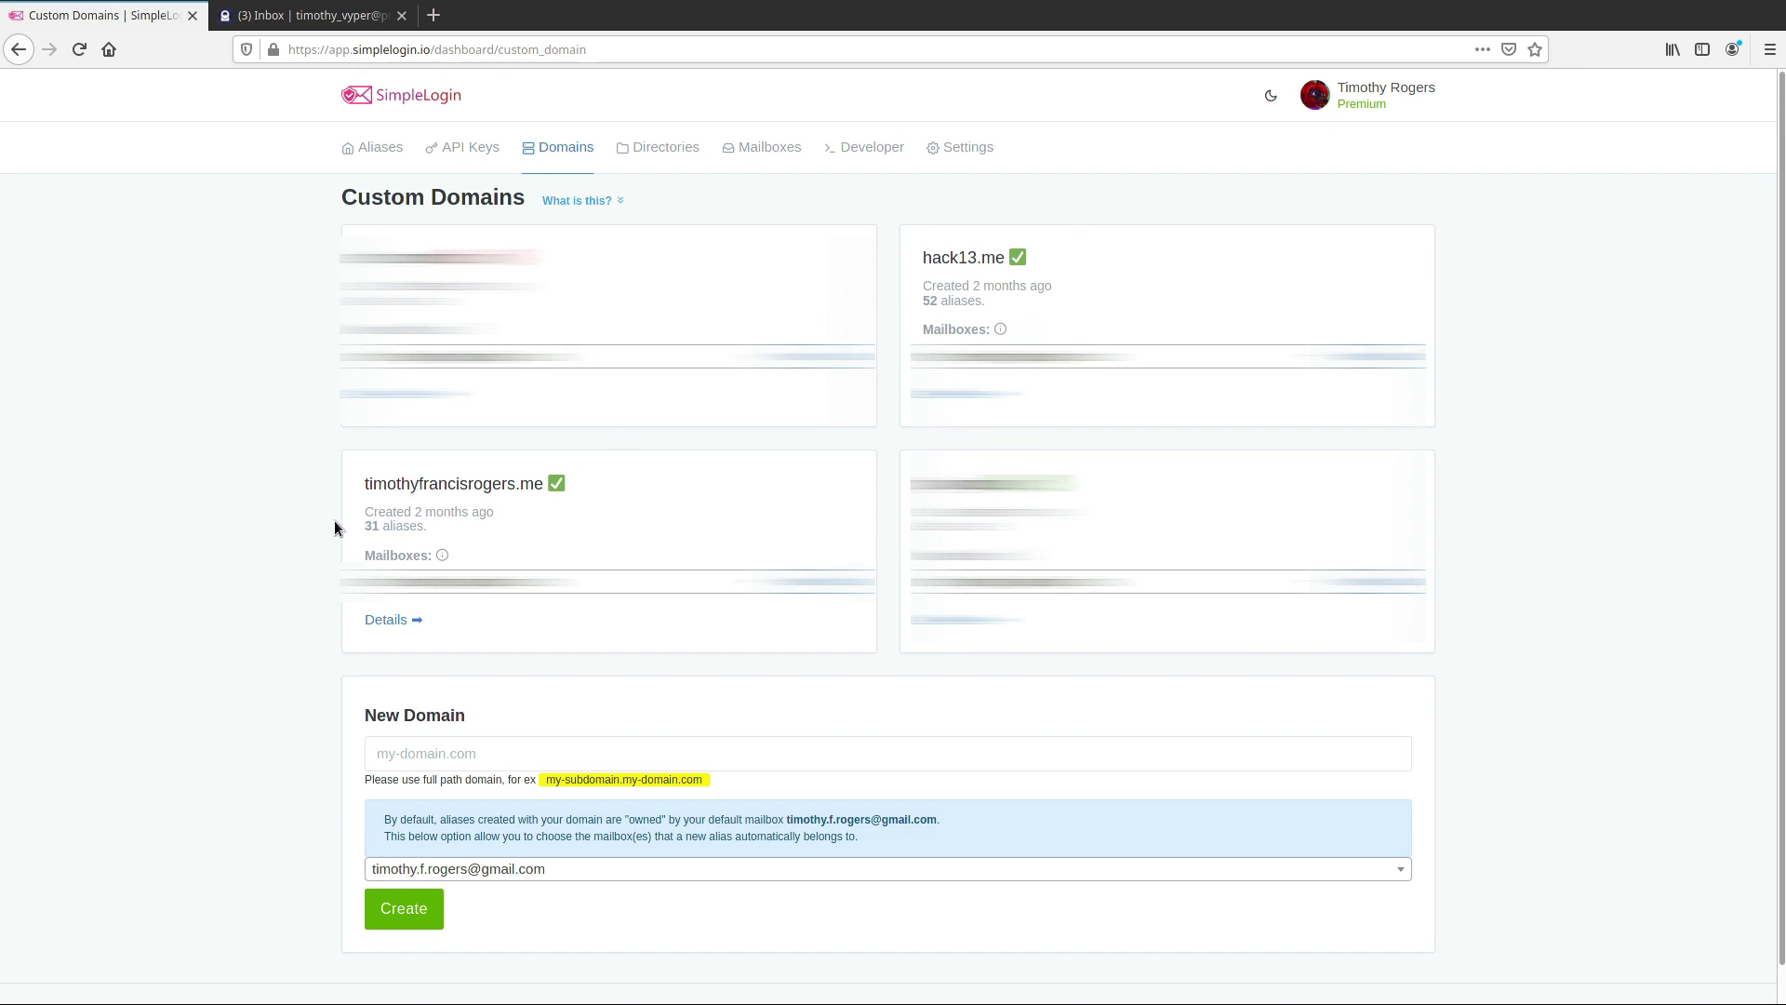
pyautogui.click(390, 156)
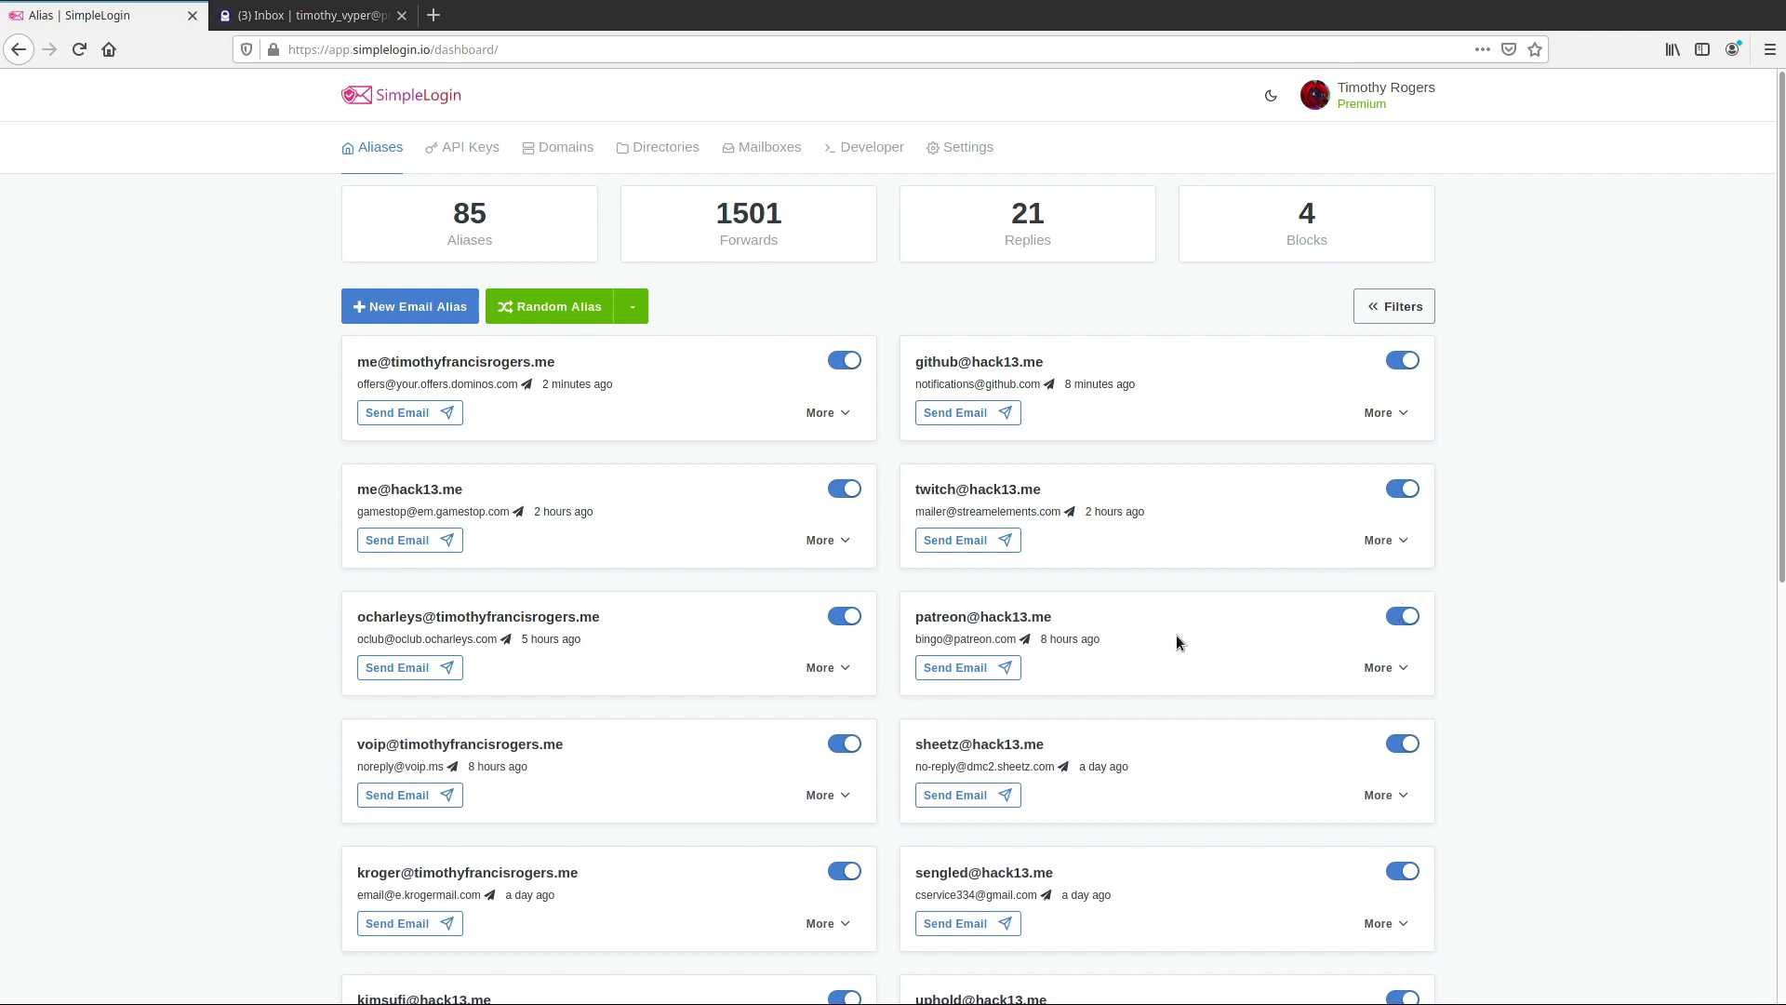
pyautogui.click(842, 617)
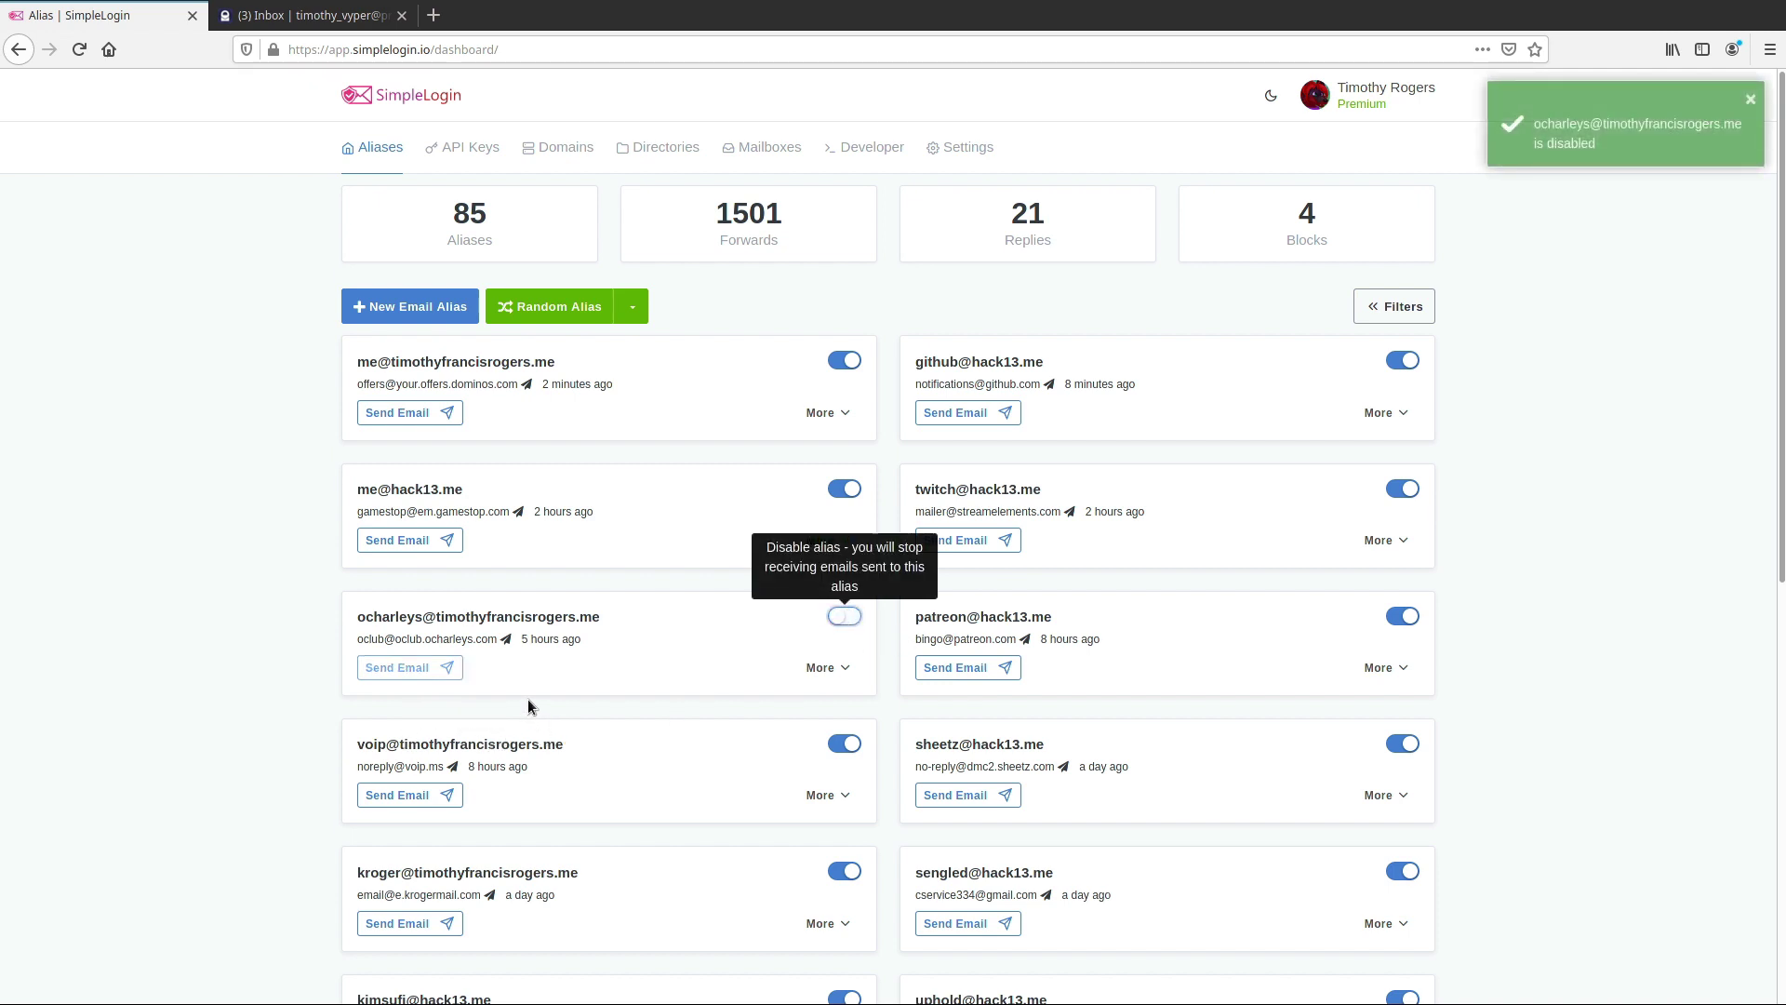
pyautogui.click(843, 617)
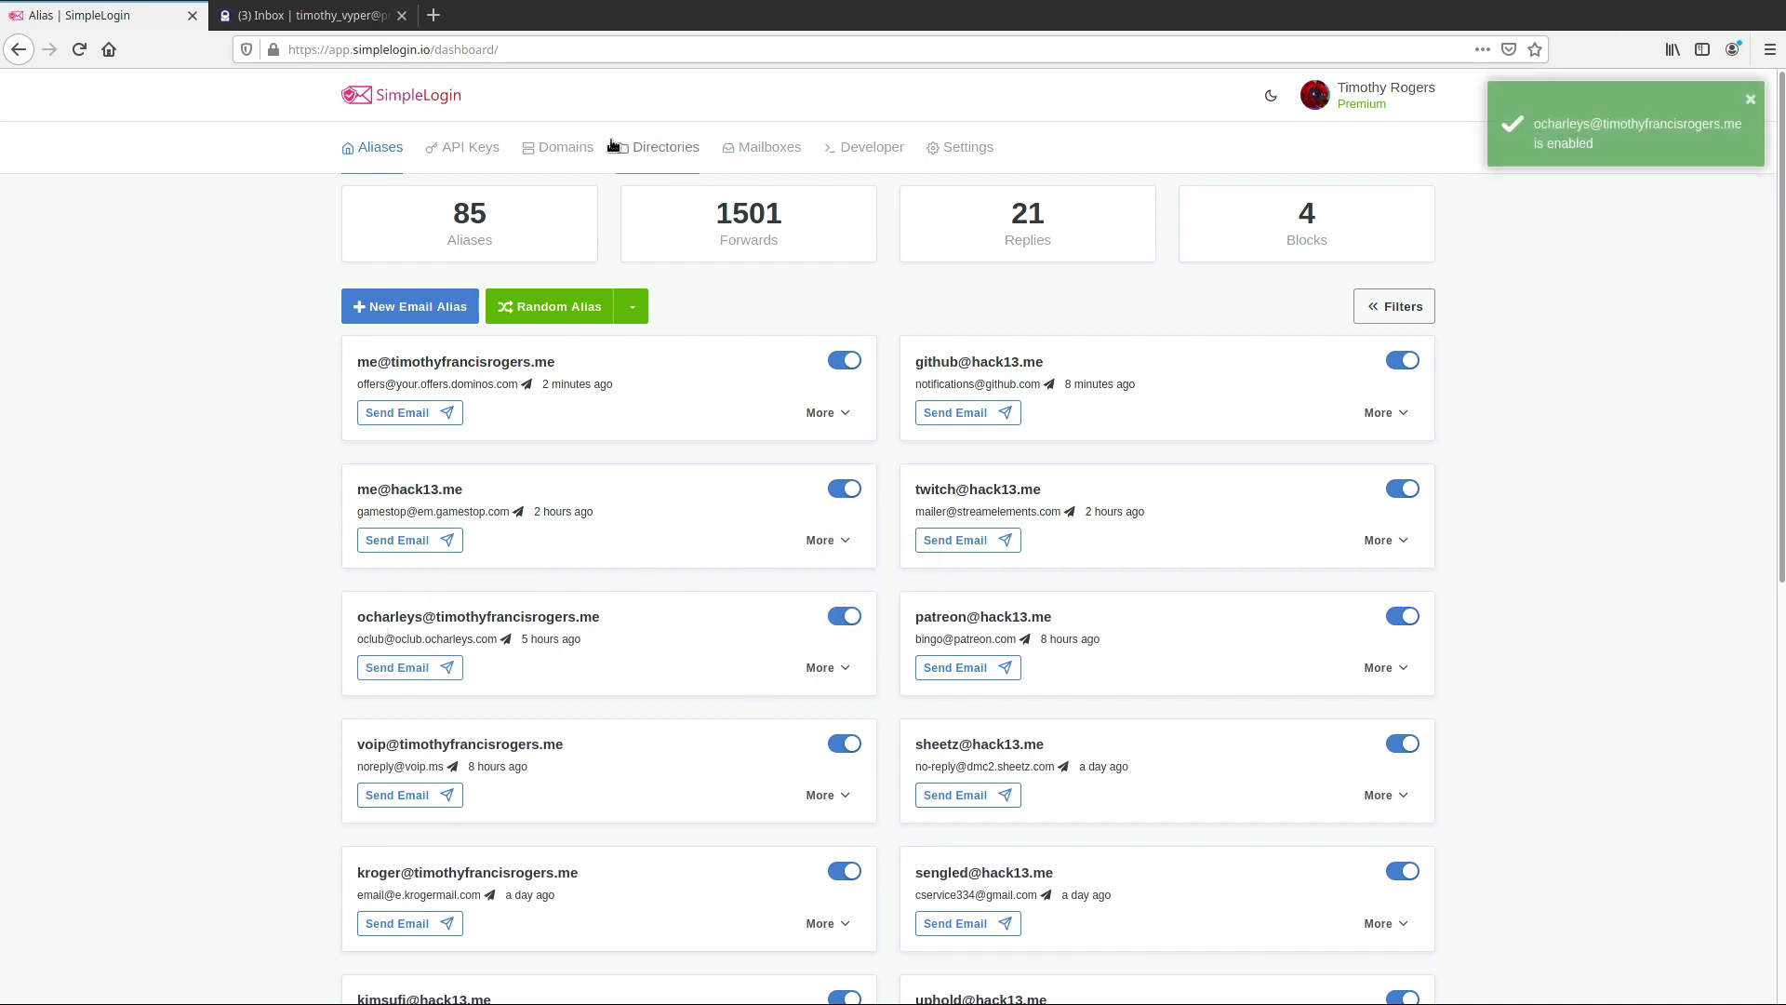
pyautogui.moveTo(719, 203); pyautogui.dragTo(796, 201)
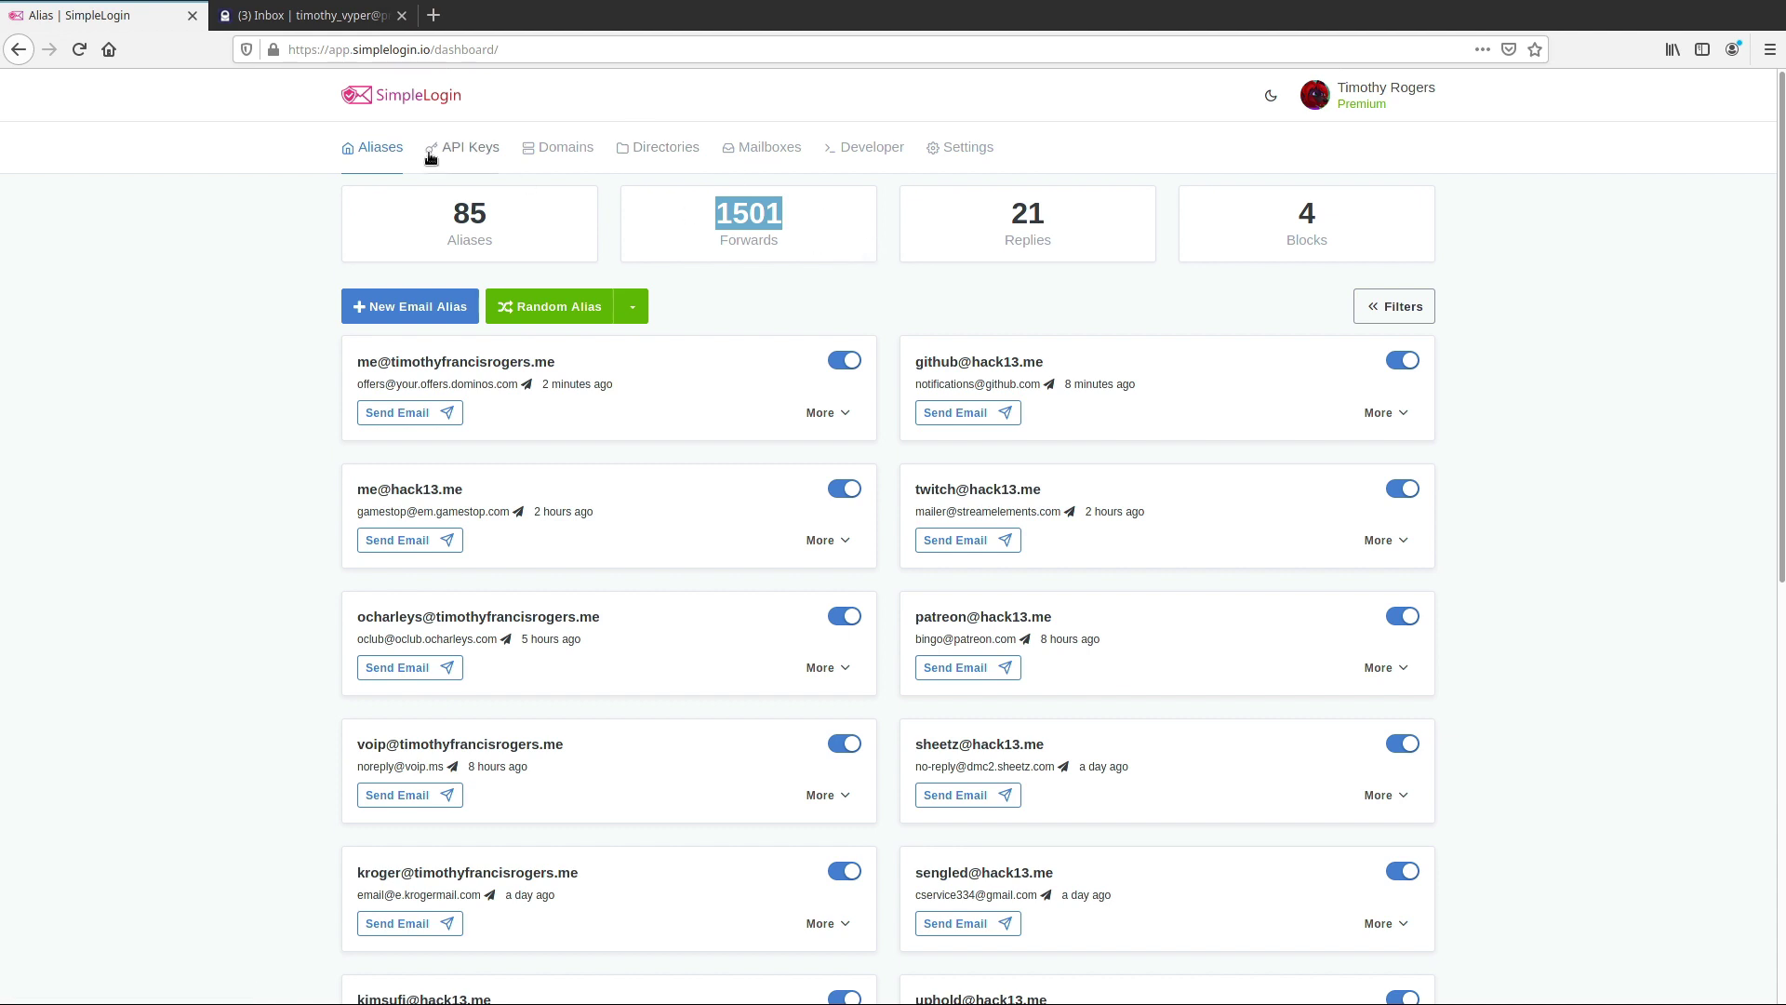
# Sign out of the main SimpleLogin account via the account menu
pyautogui.click(344, 29)
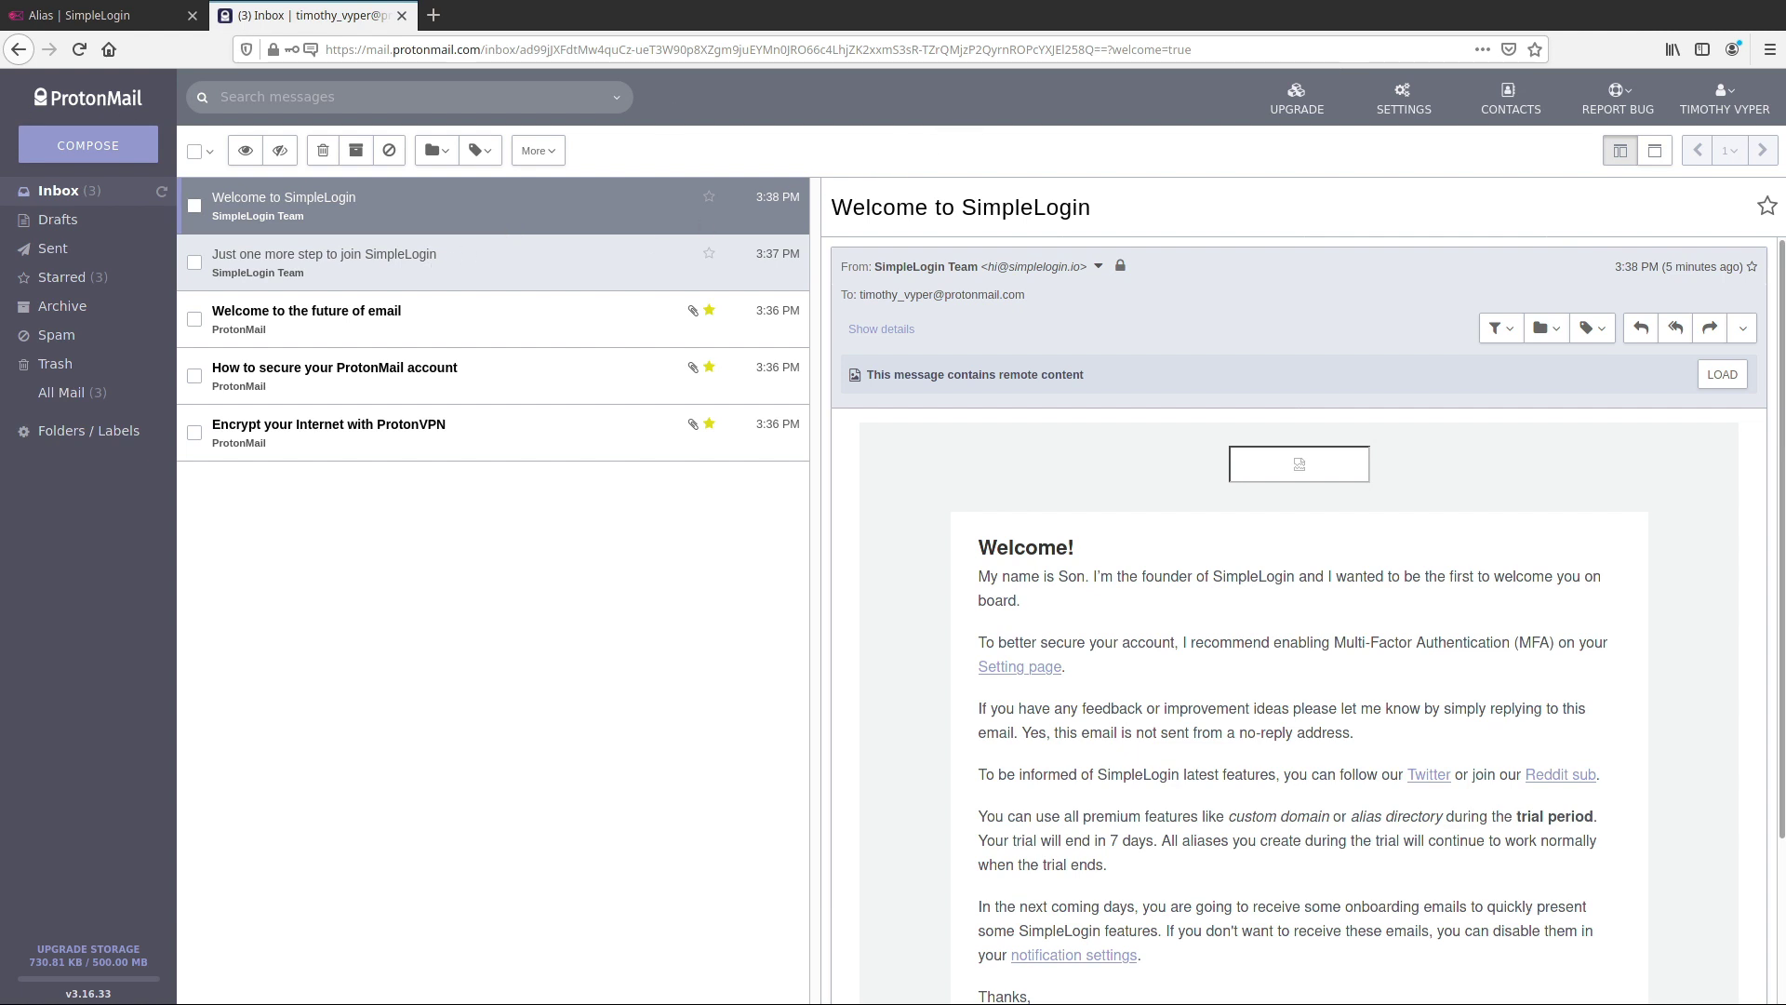
pyautogui.click(115, 16)
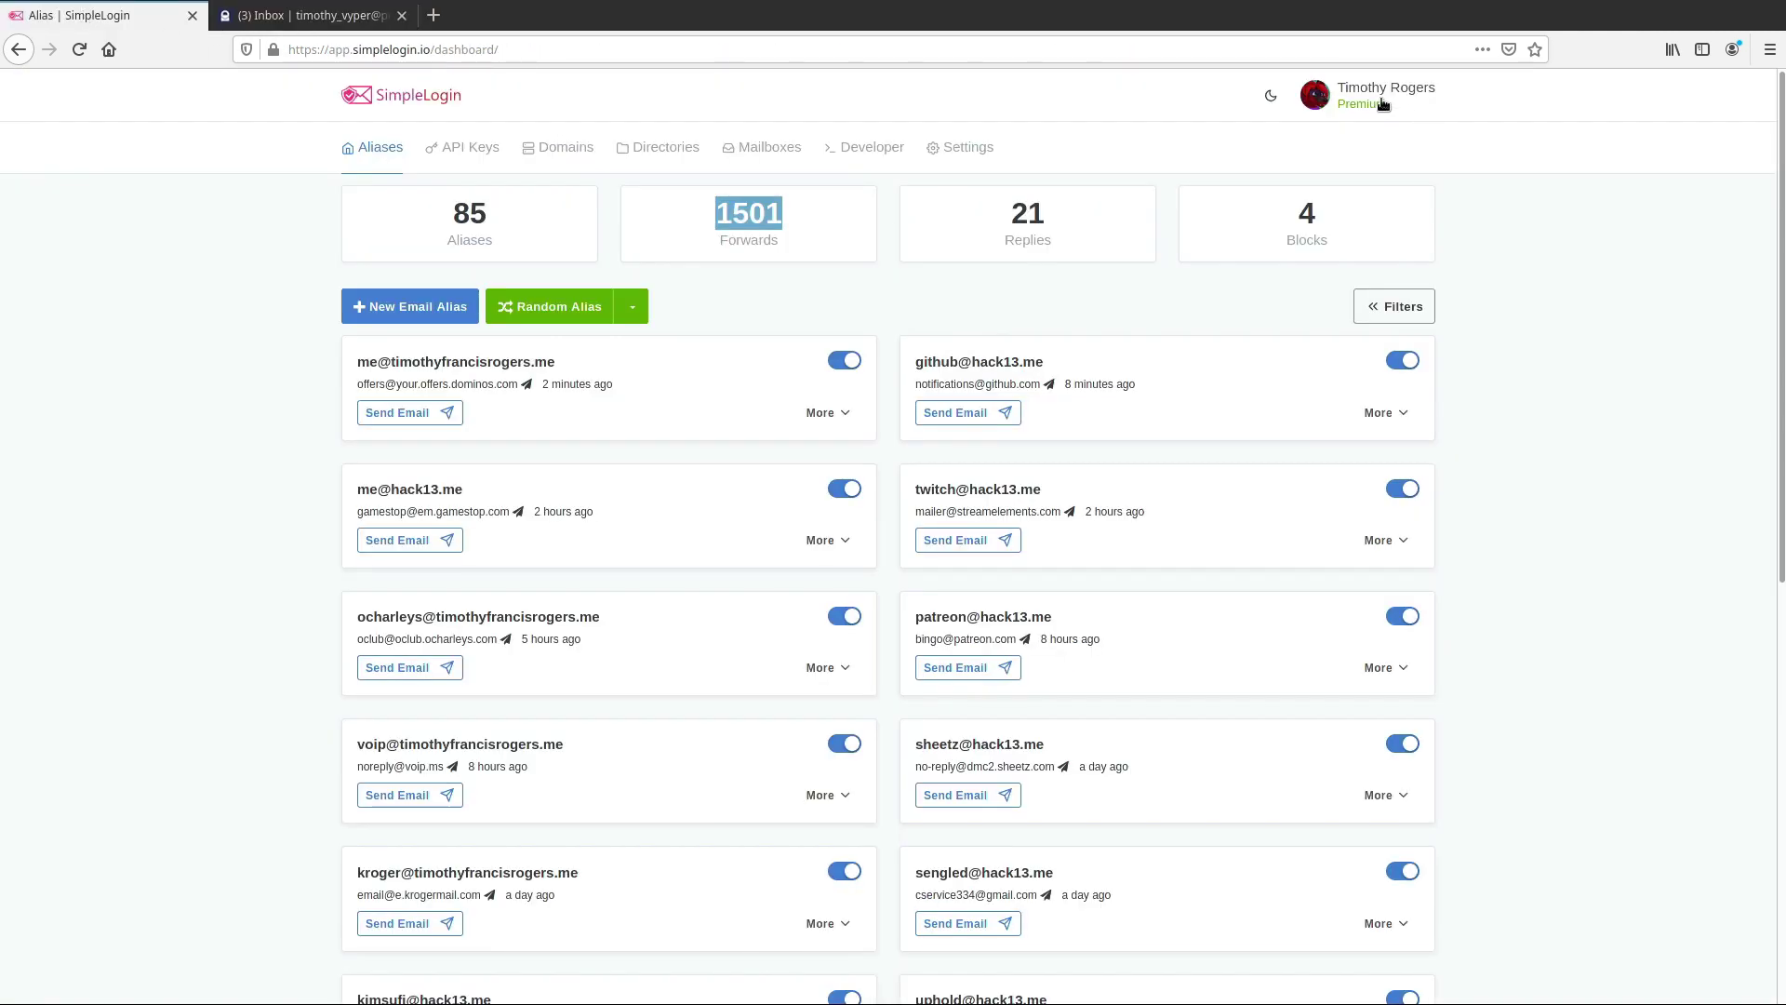
pyautogui.click(1377, 105)
pyautogui.click(1367, 149)
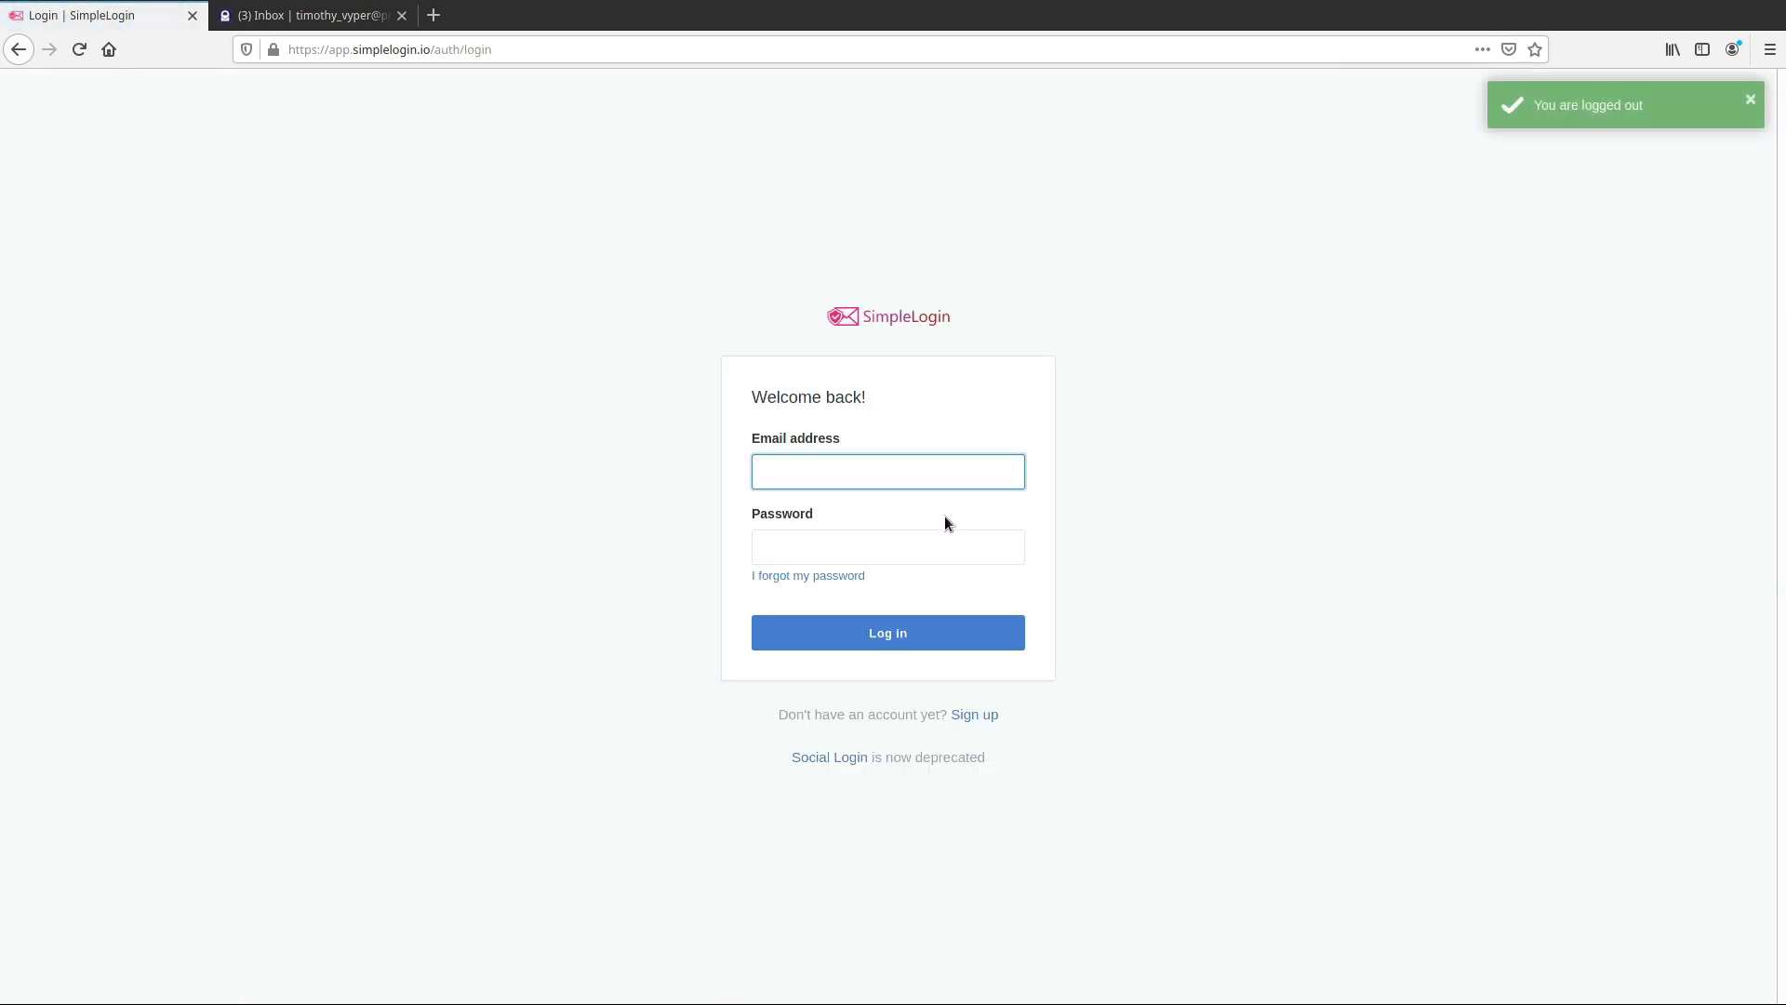
# Log in to the trial account with the ProtonMail address and its password
pyautogui.hotkey('ctrl', 'v')
pyautogui.click(945, 534)
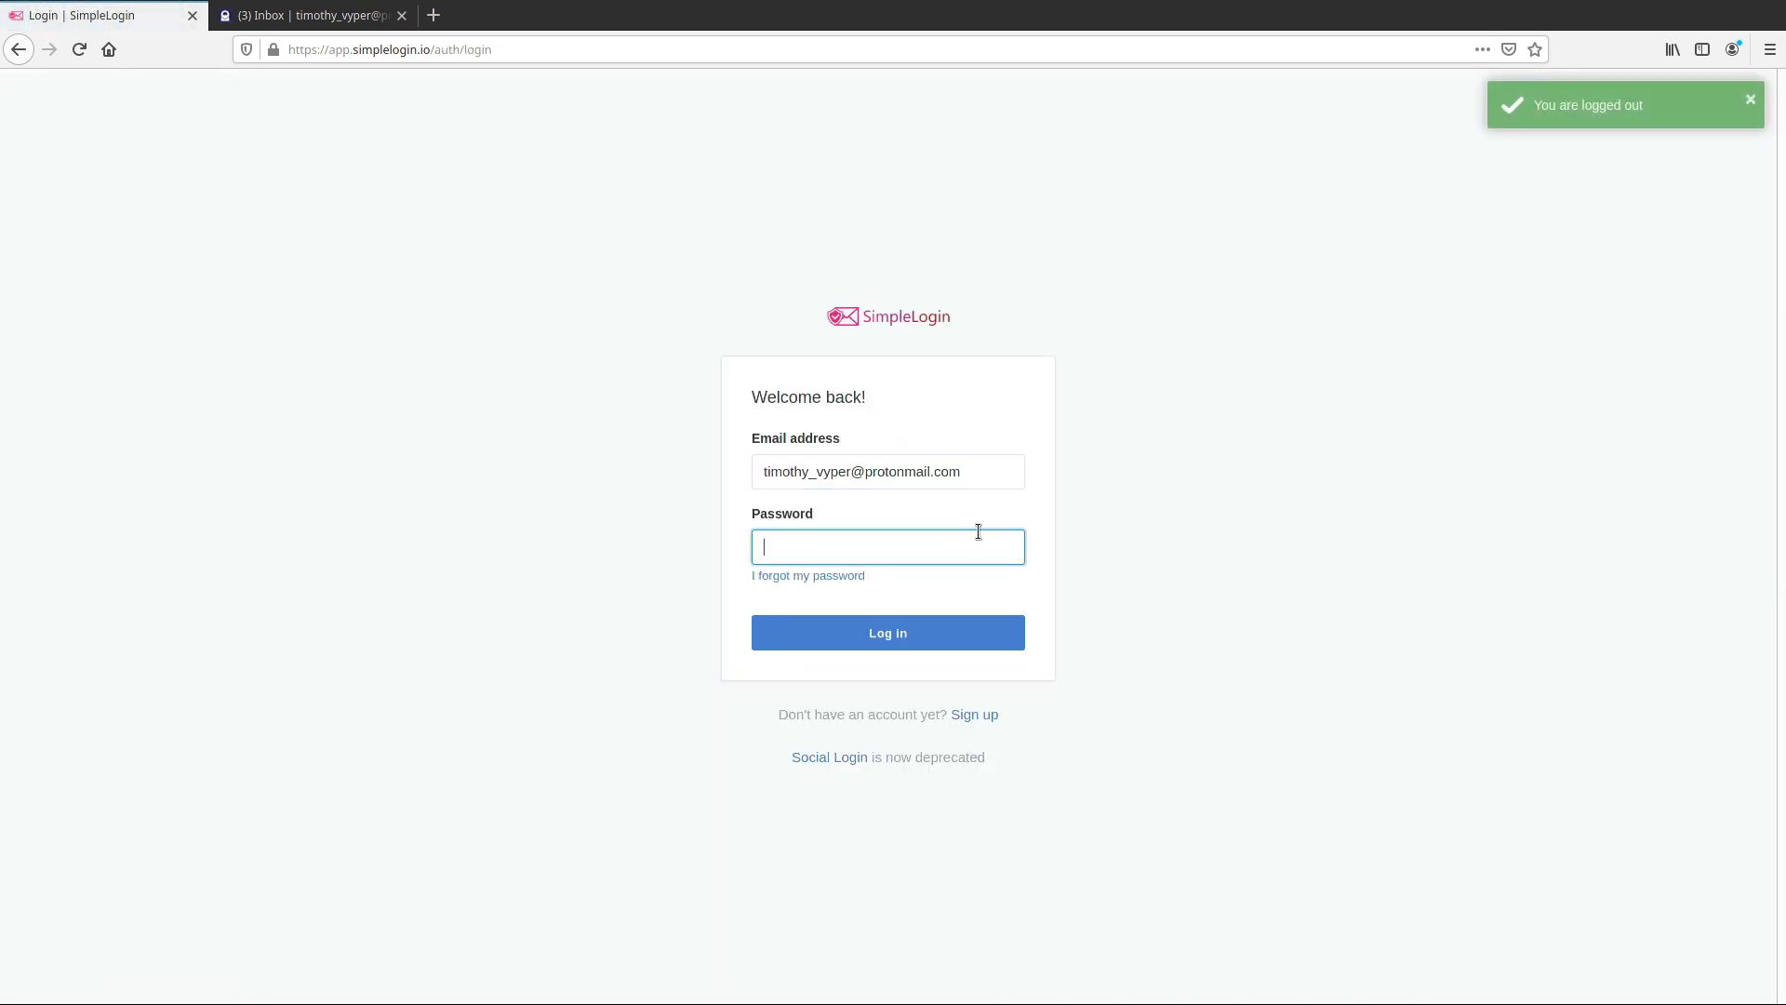
pyautogui.write('•••••••••••')
pyautogui.press('Return')
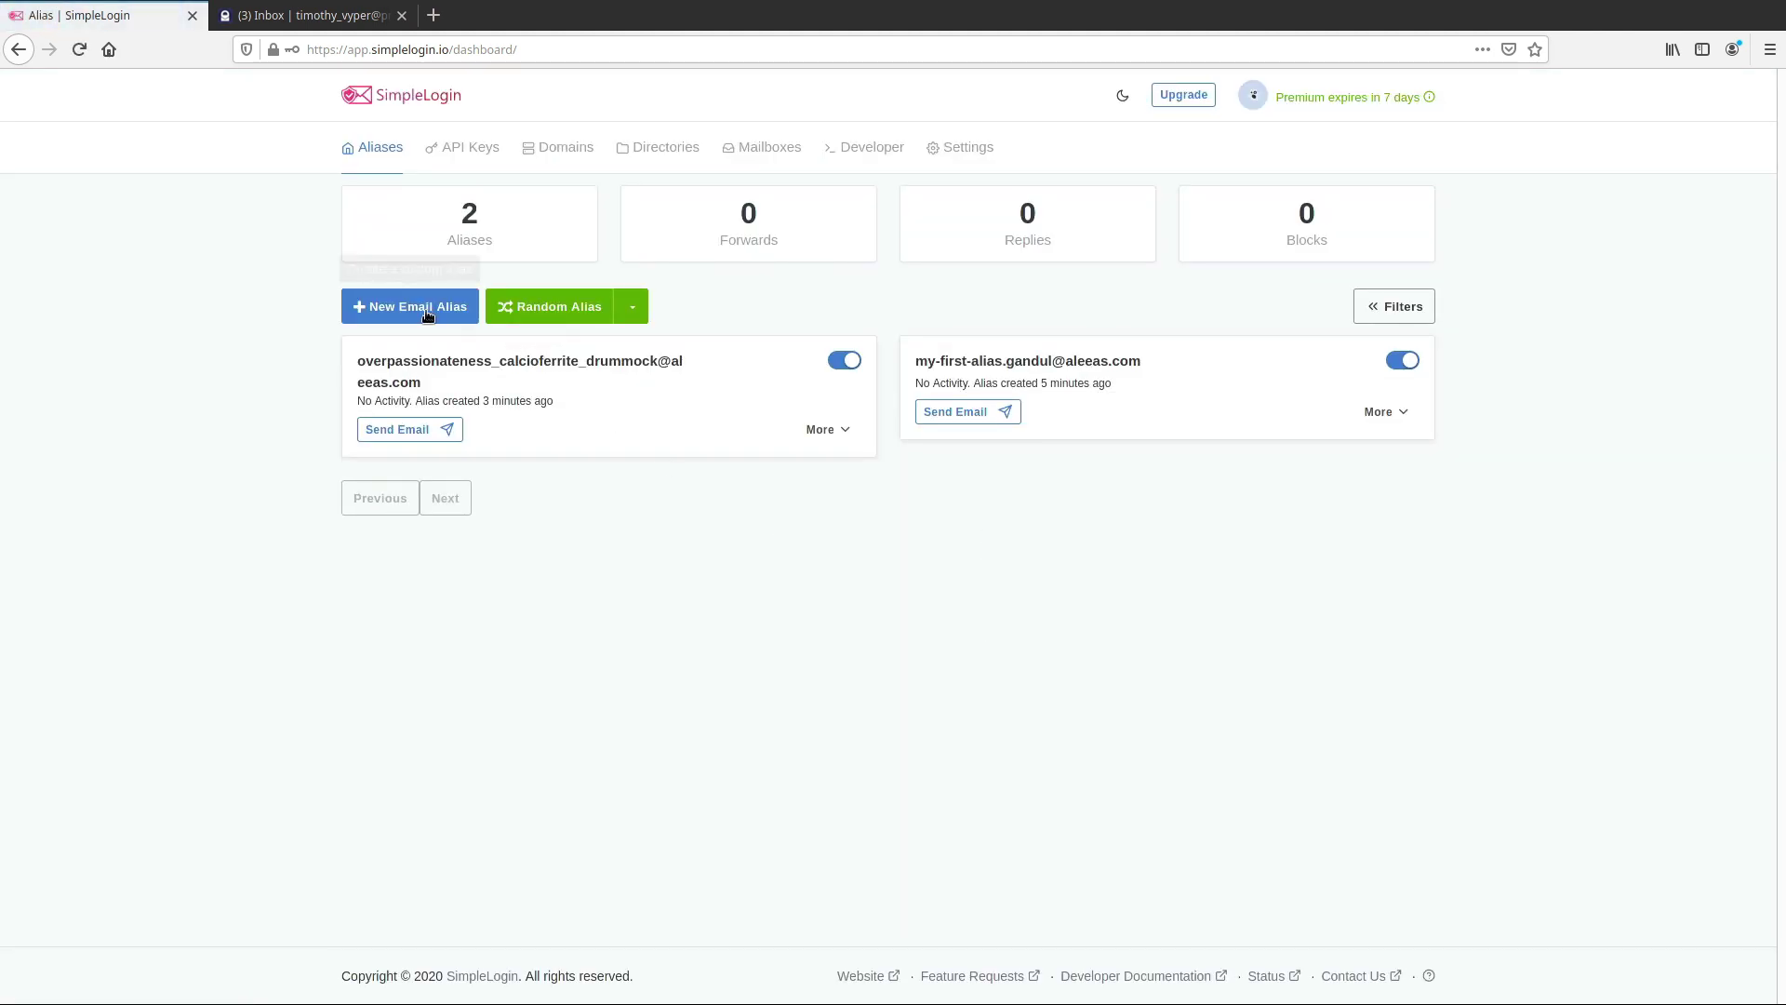
# Generate a third random alias and copy its address
pyautogui.click(553, 307)
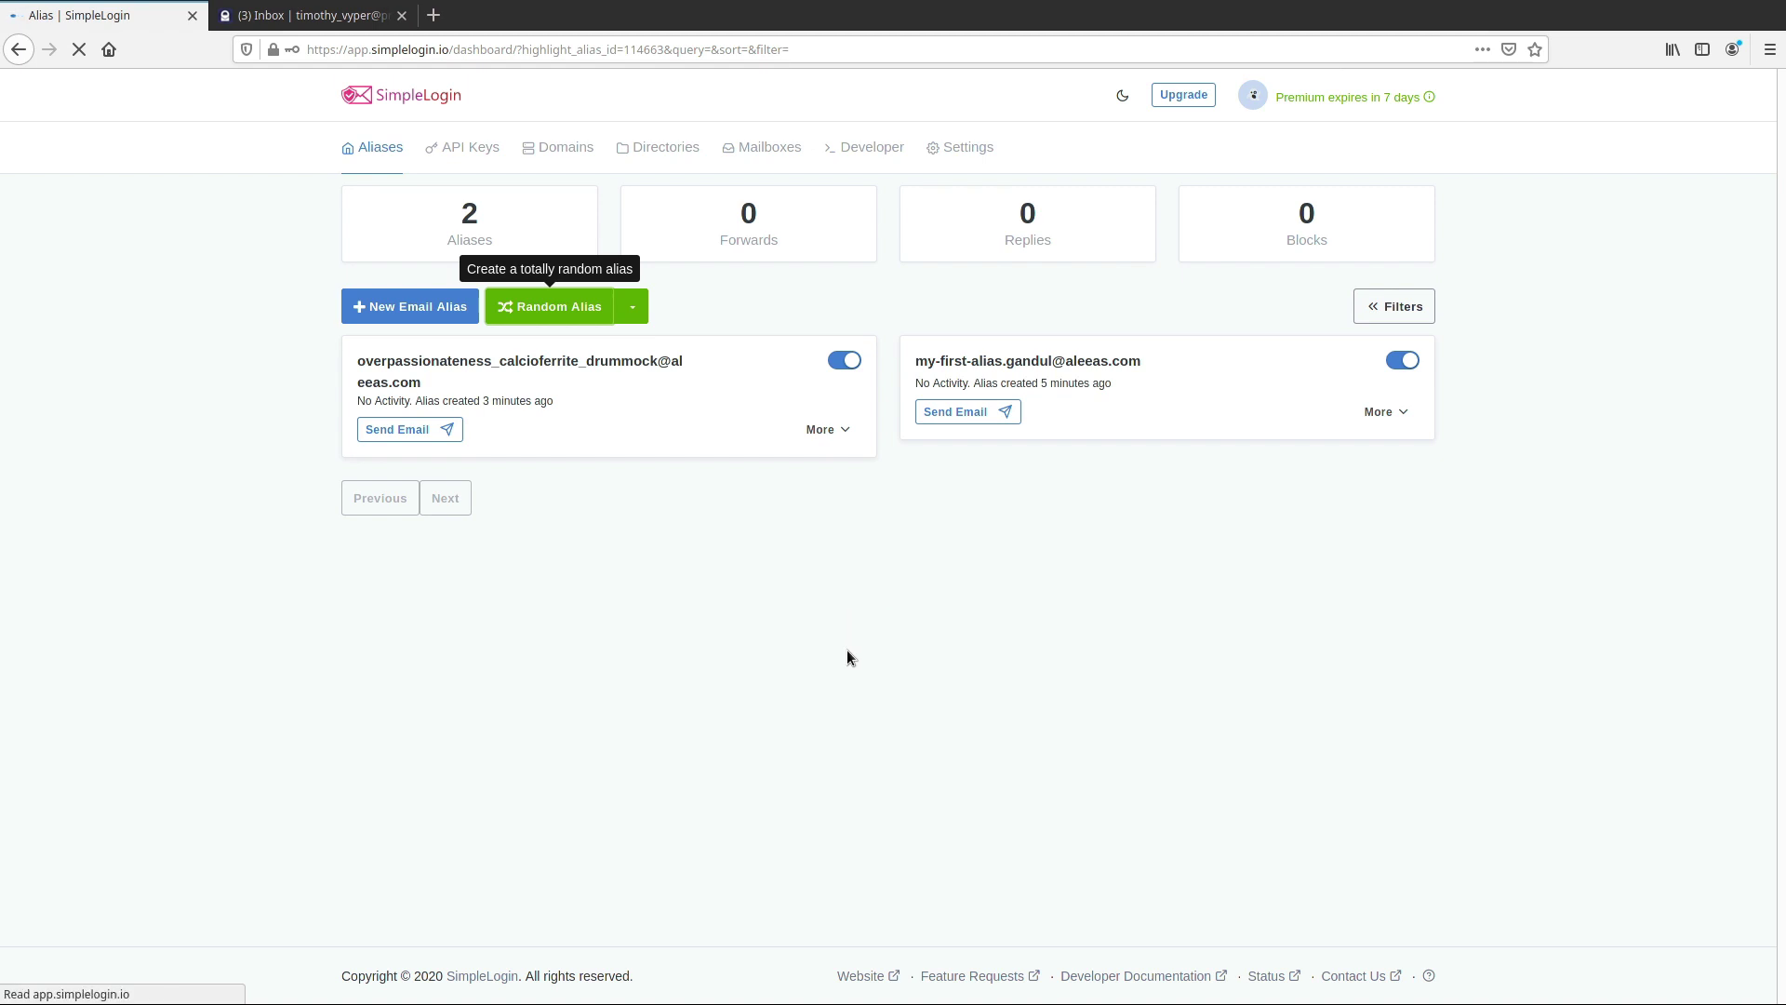
pyautogui.click(599, 364)
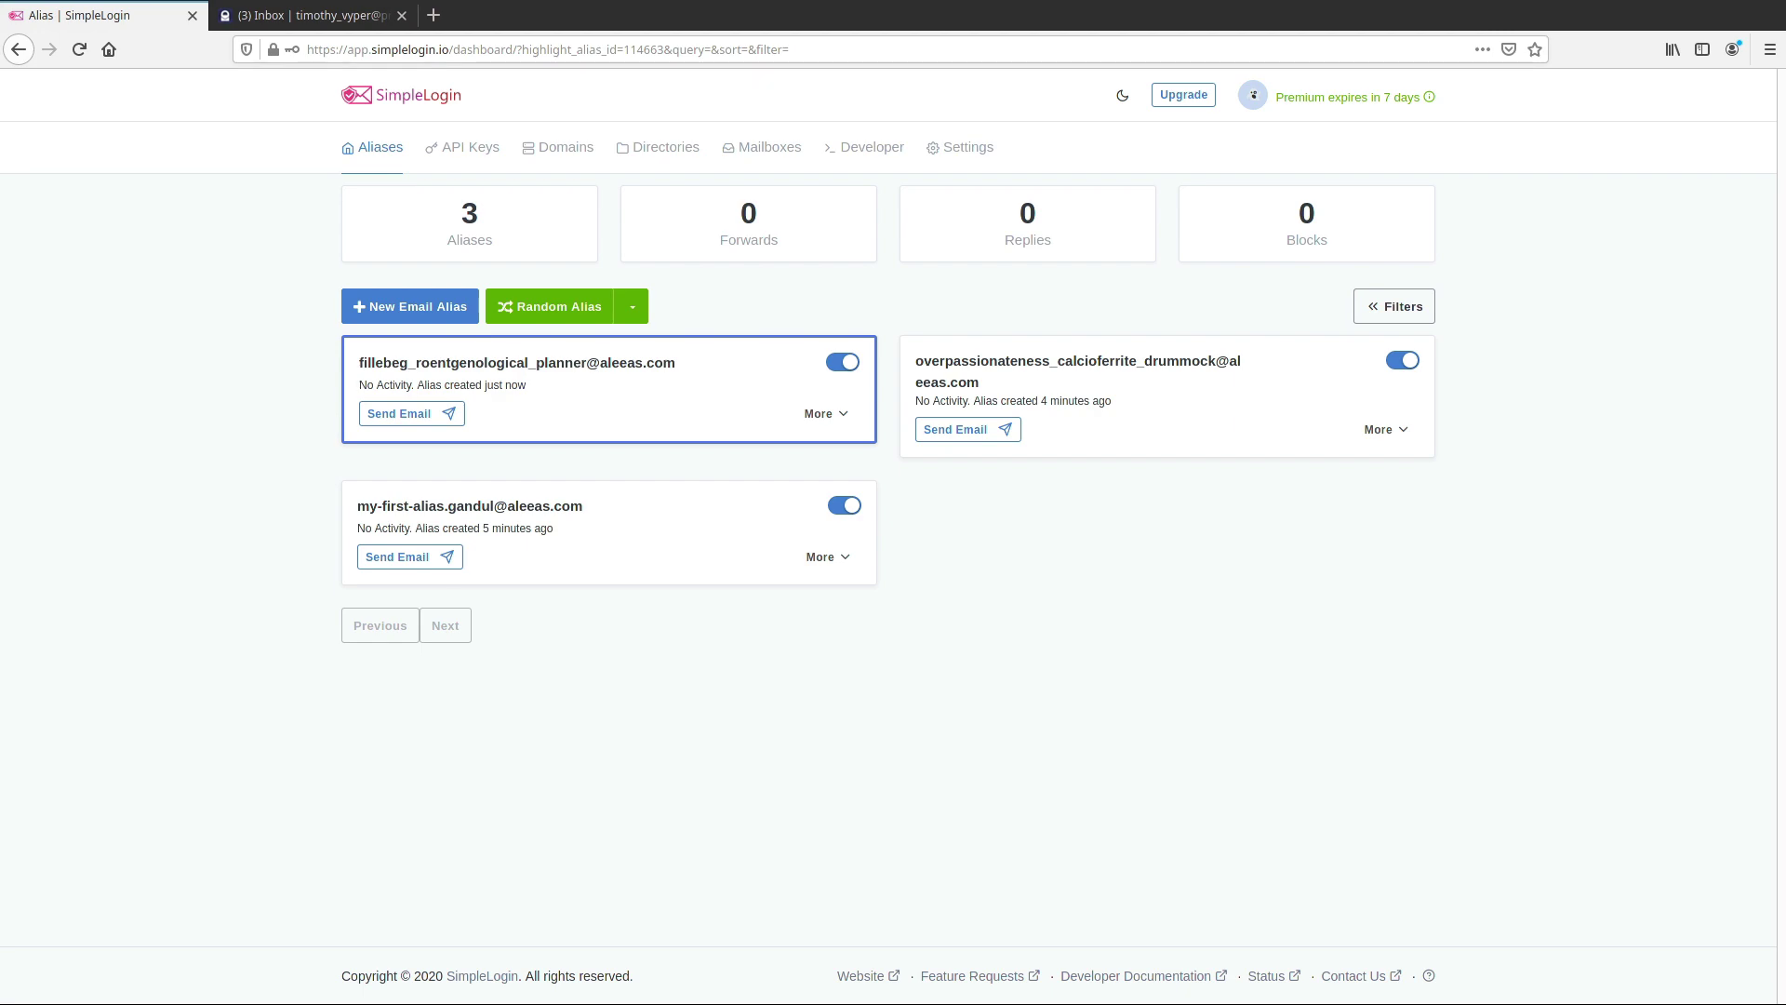
pyautogui.click(326, 17)
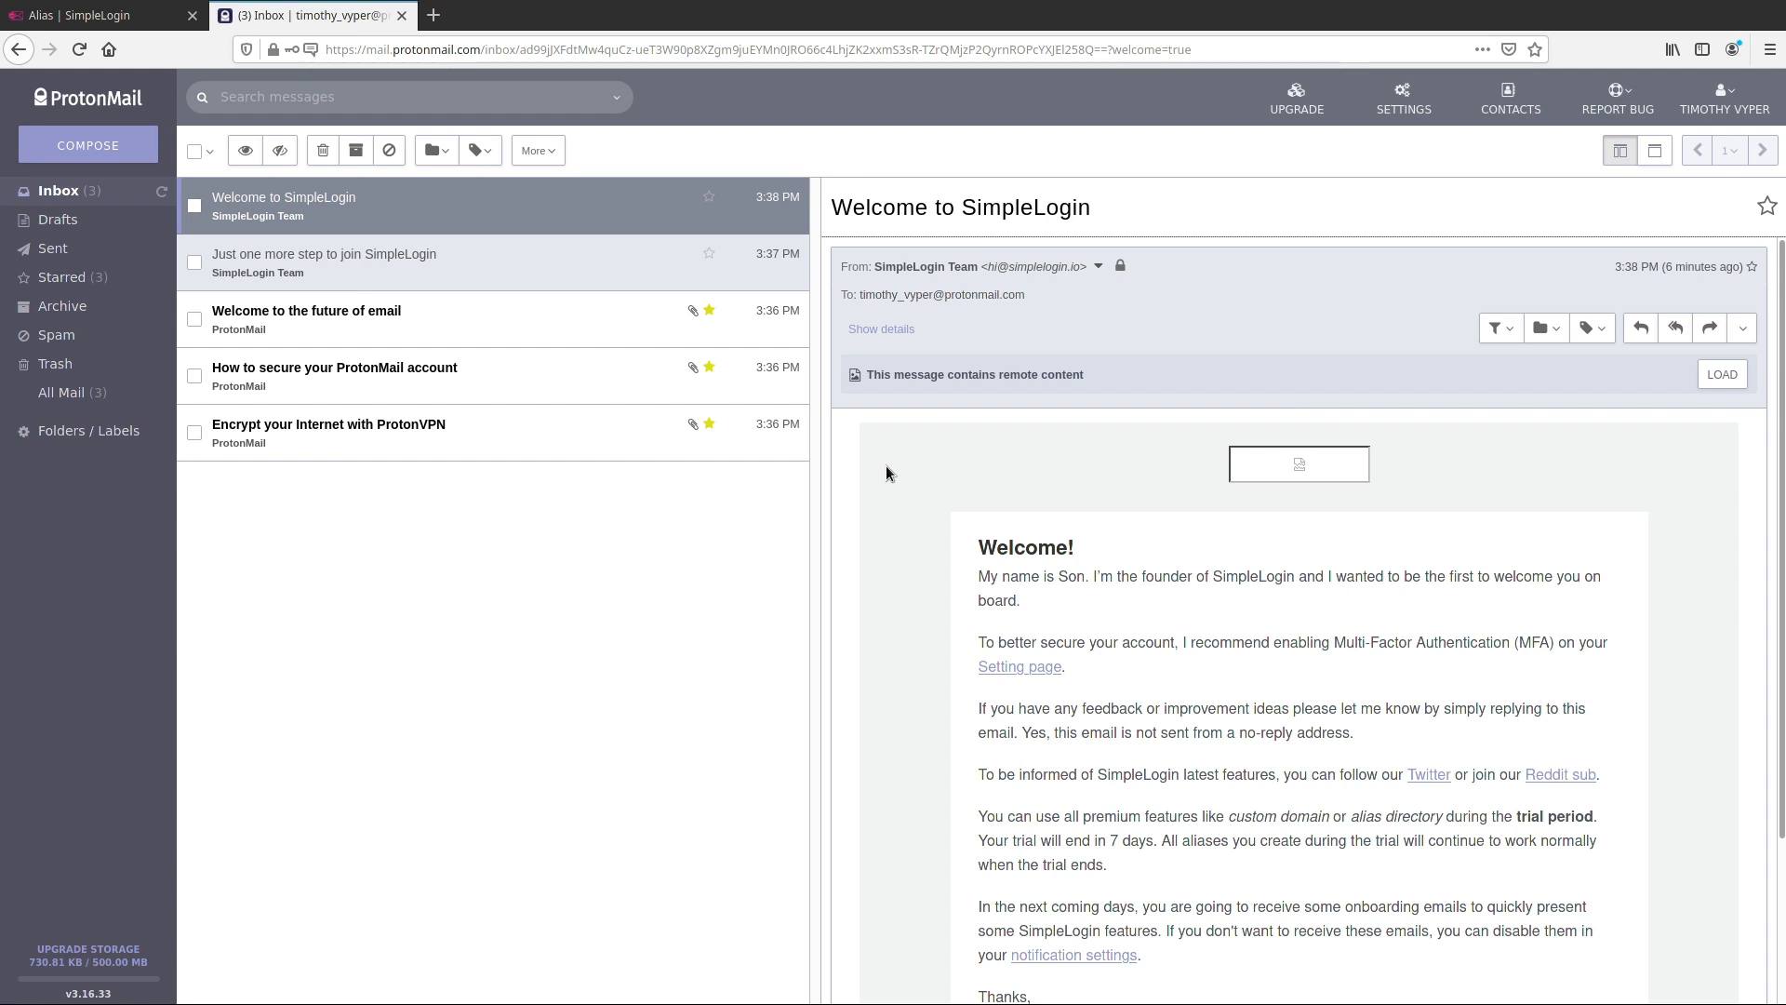
# Reply to the Testing 123 email with 'Hey there, thanks for emailing me.'
pyautogui.click(159, 195)
pyautogui.click(466, 201)
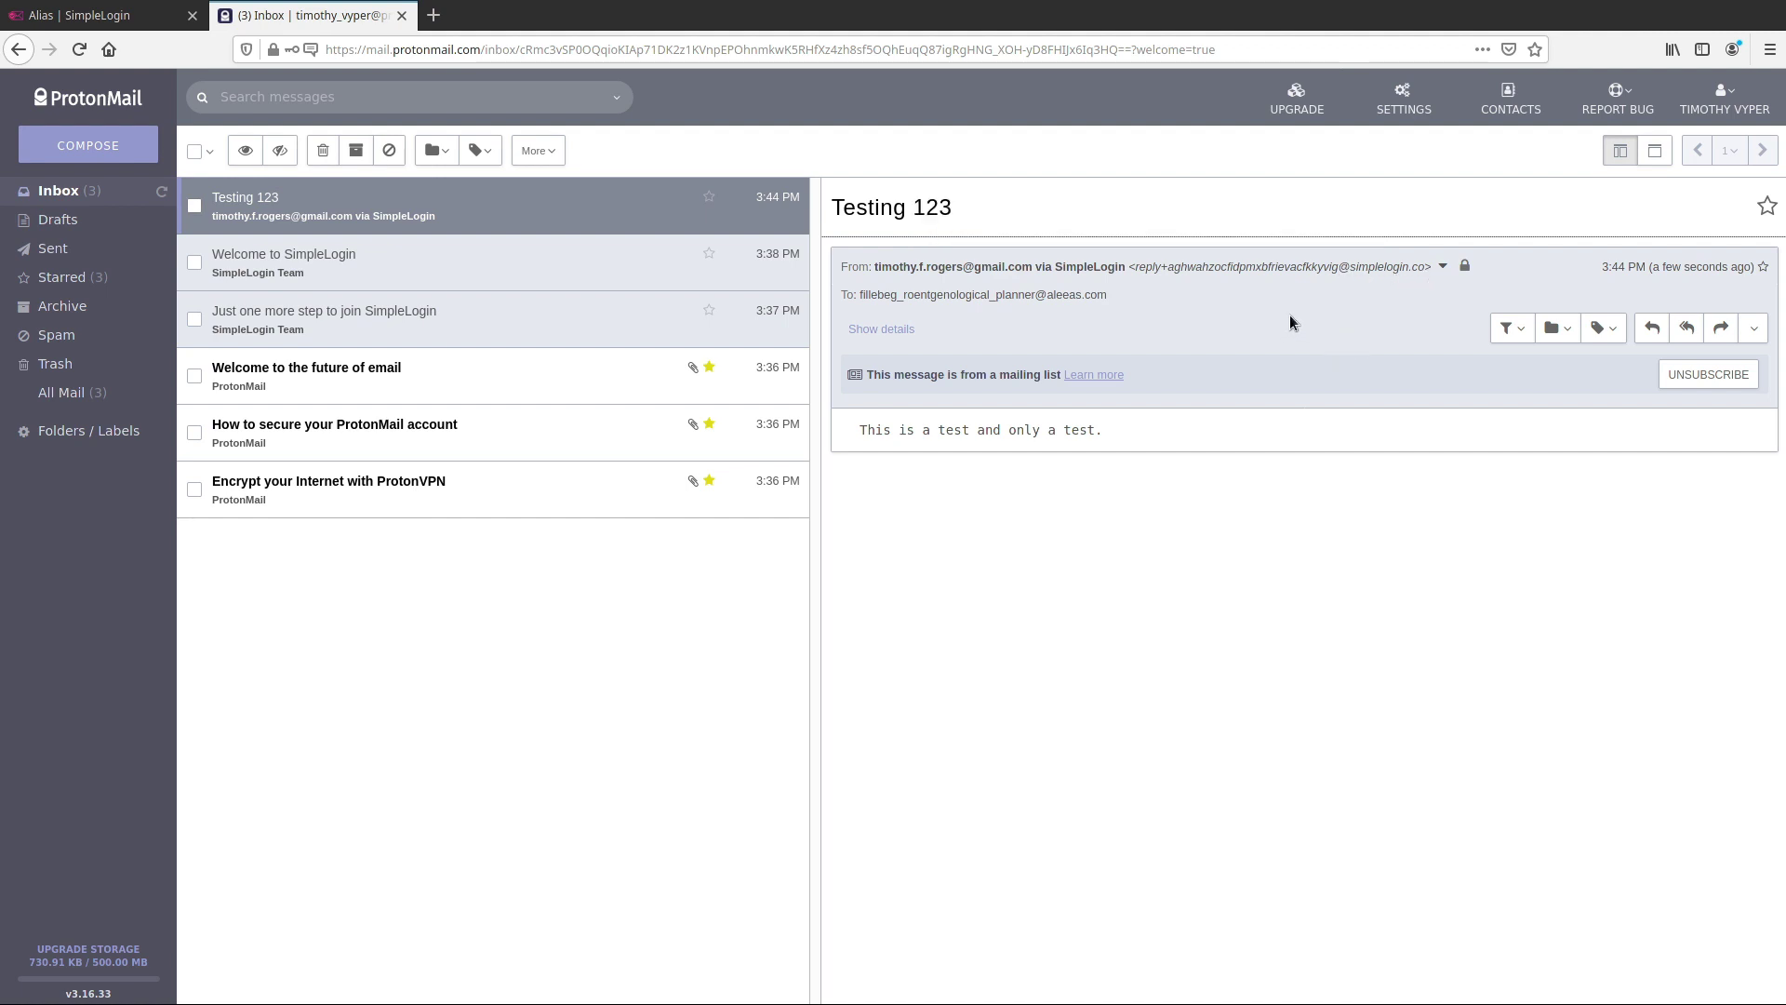
pyautogui.click(1661, 333)
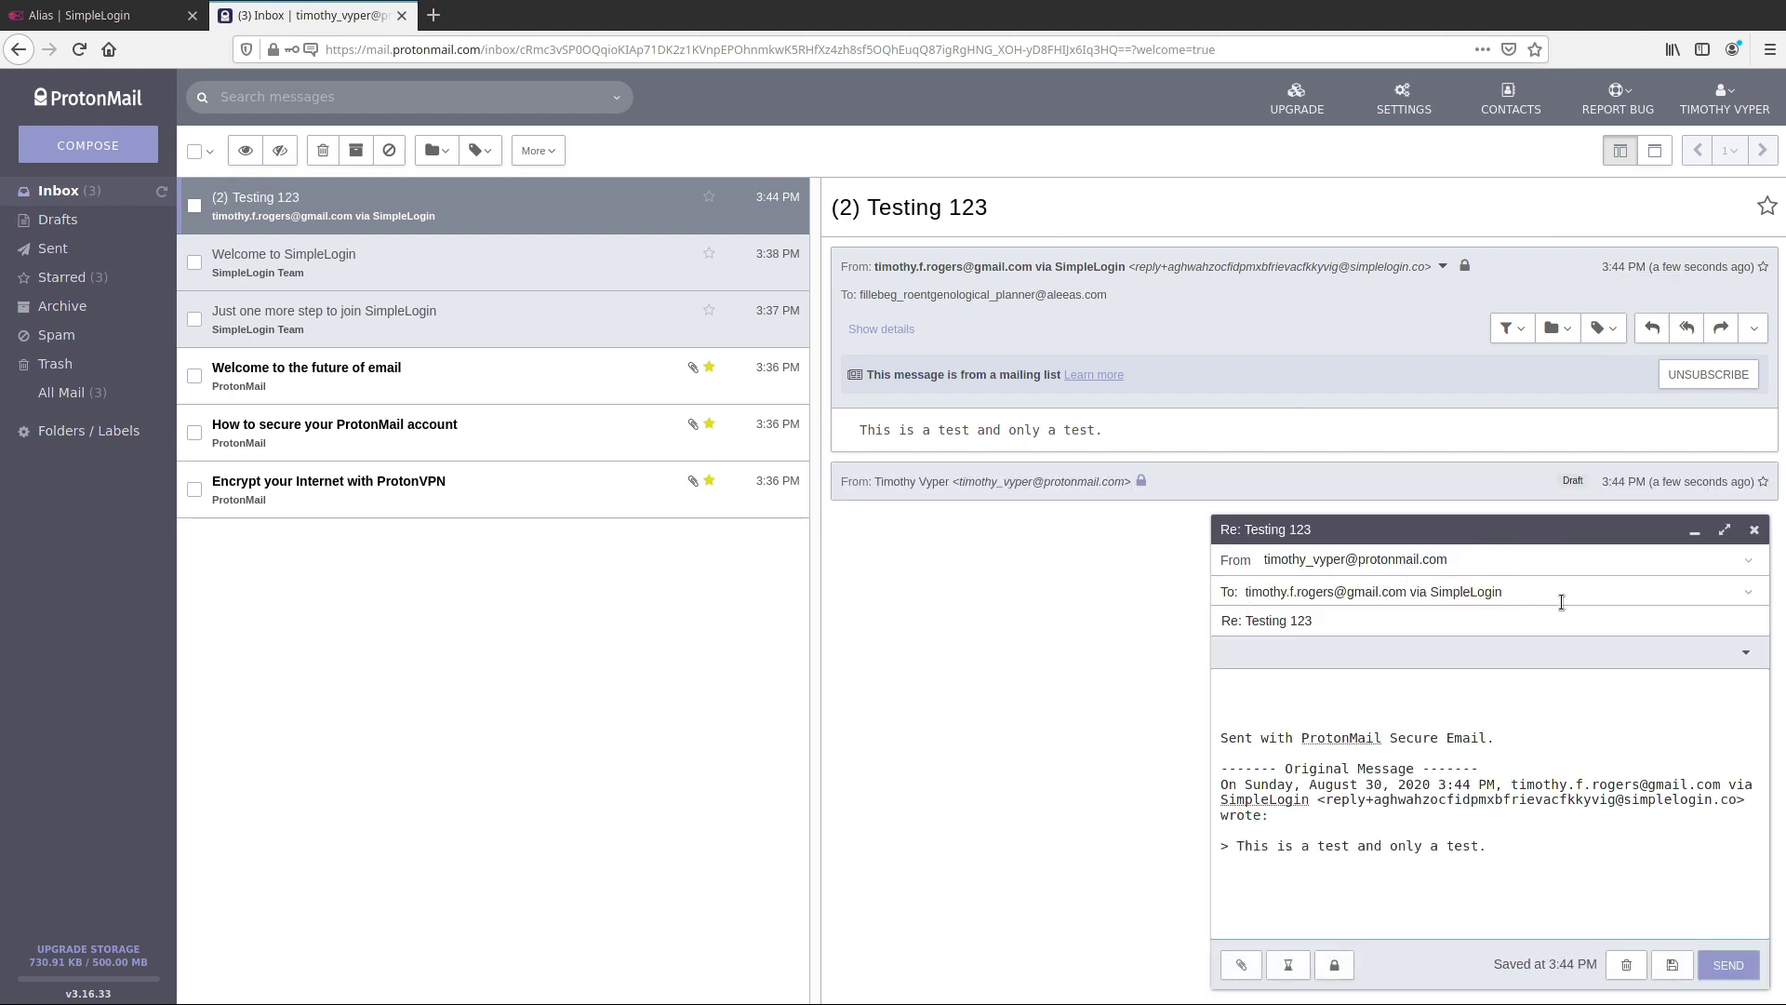
pyautogui.click(1407, 683)
pyautogui.write('Hey there, thanks for emaili')
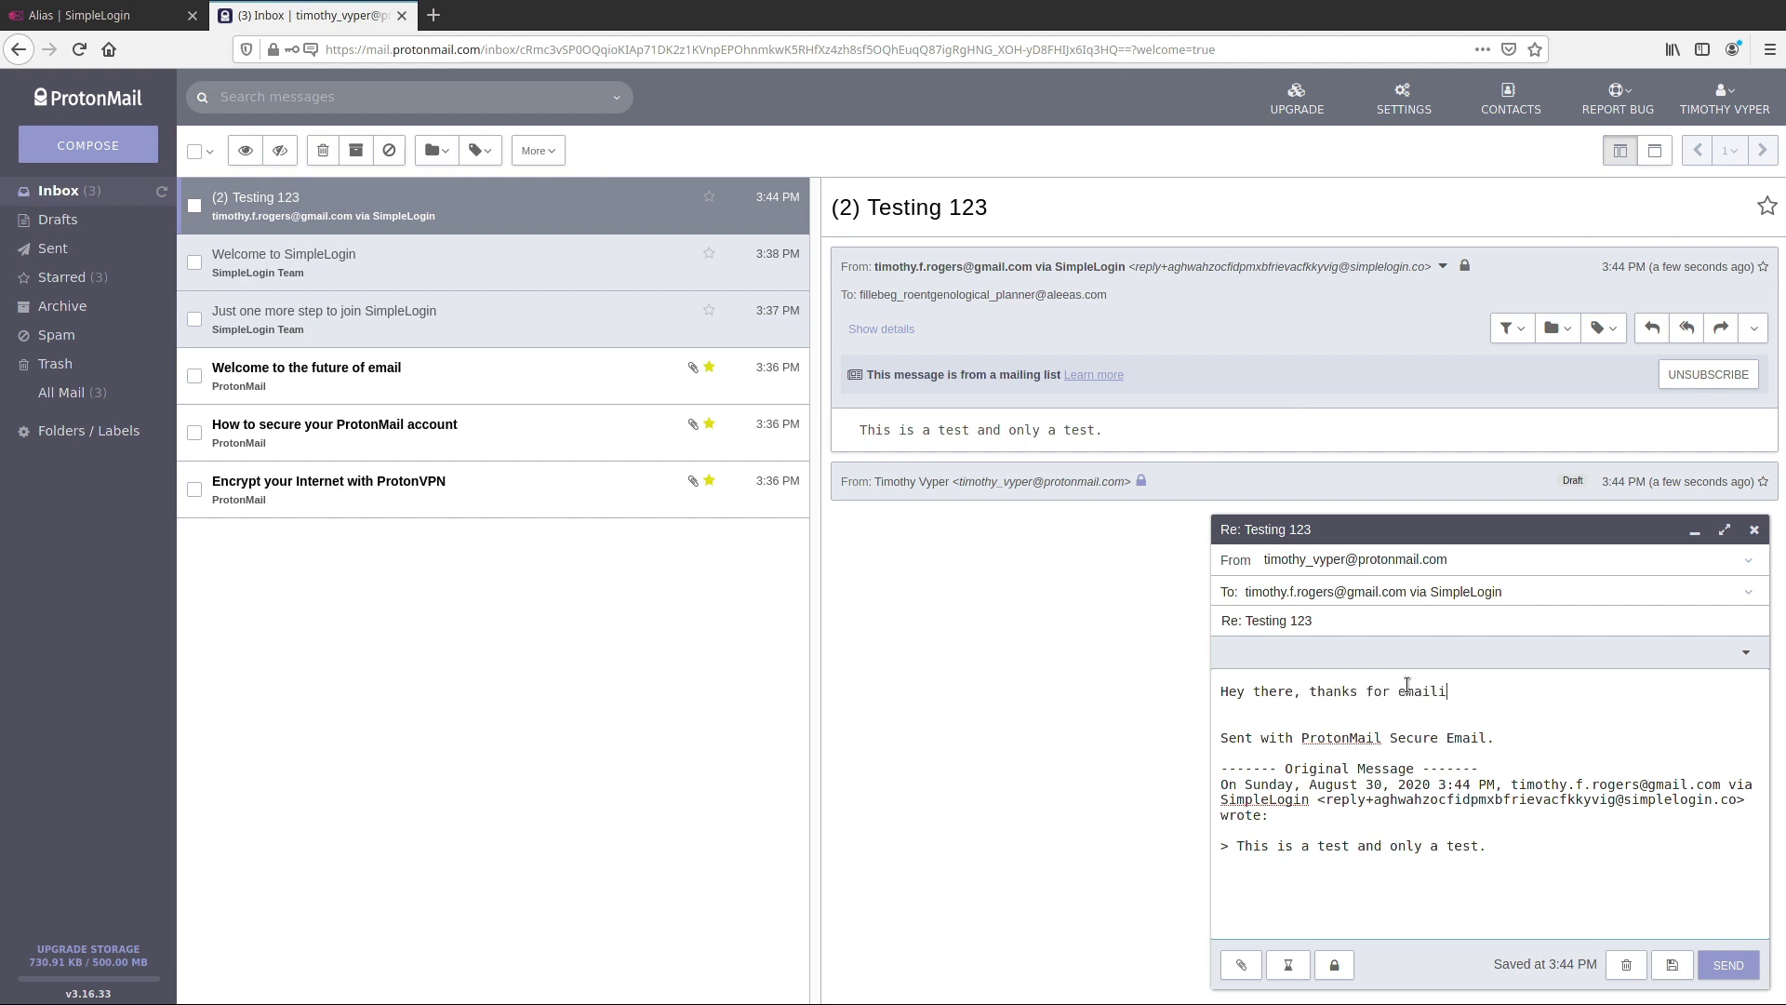
pyautogui.write('ng me.')
pyautogui.click(1740, 975)
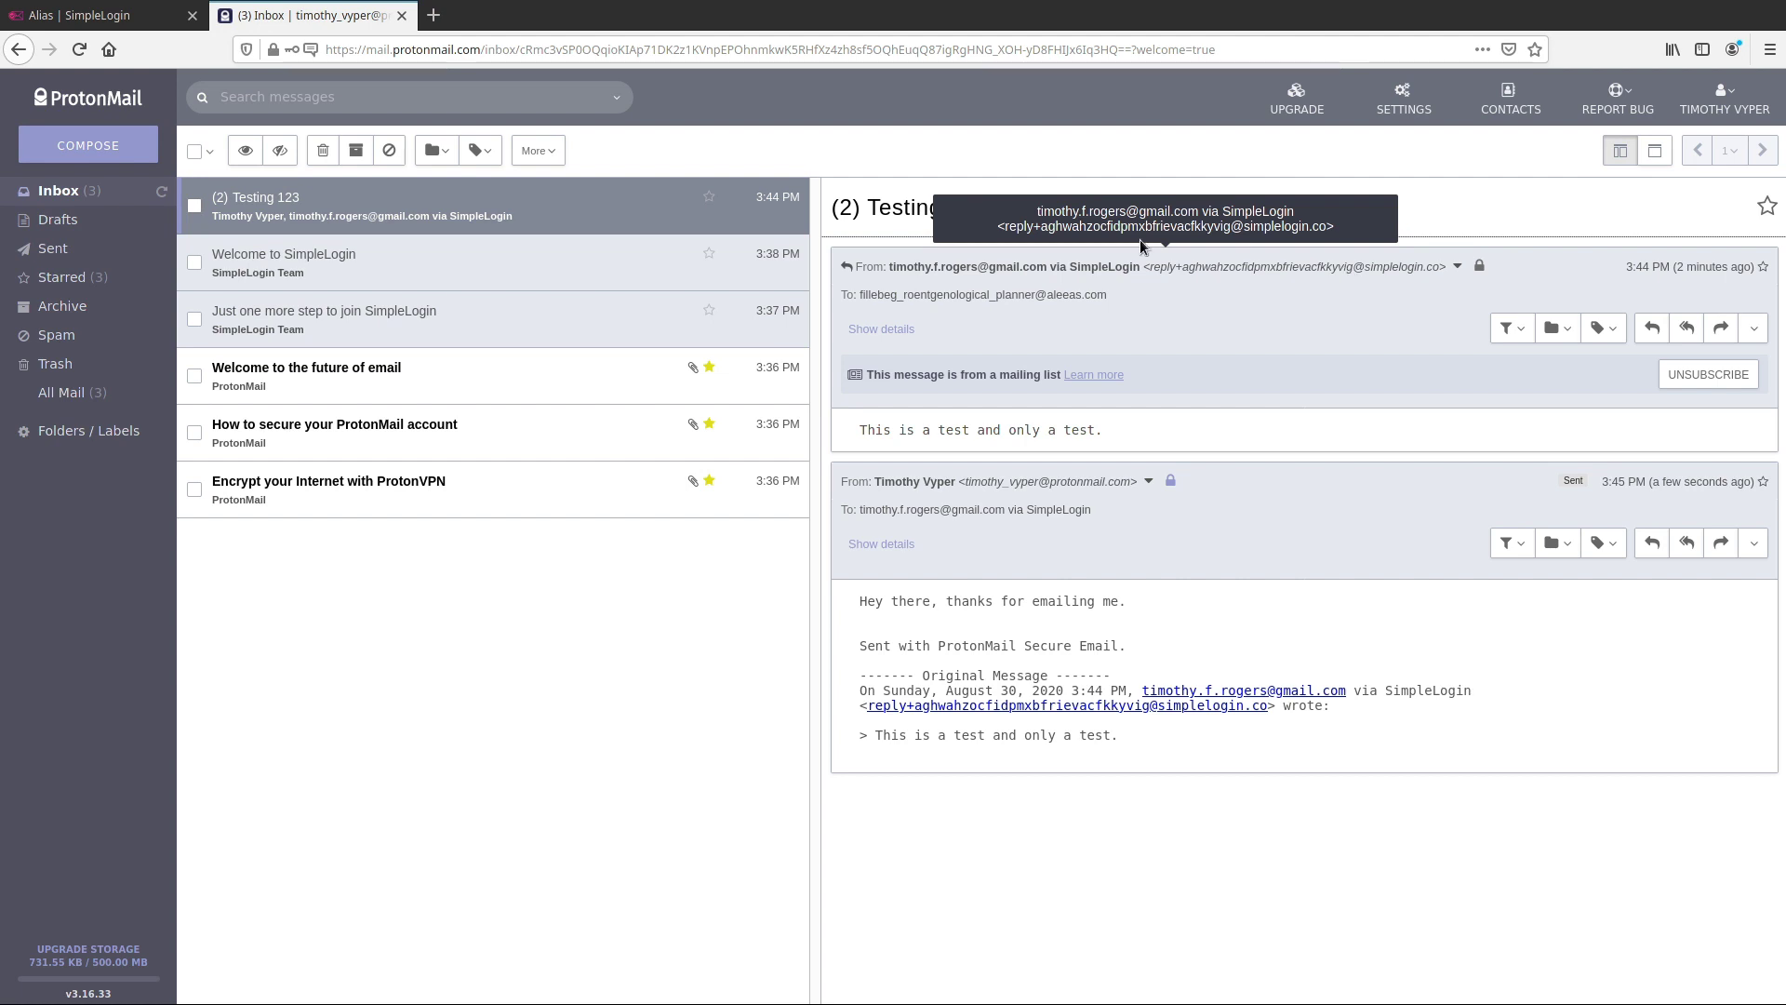
# Back on the SimpleLogin dashboard, copy the newest alias's address and open the first alias's contacts page
pyautogui.click(103, 15)
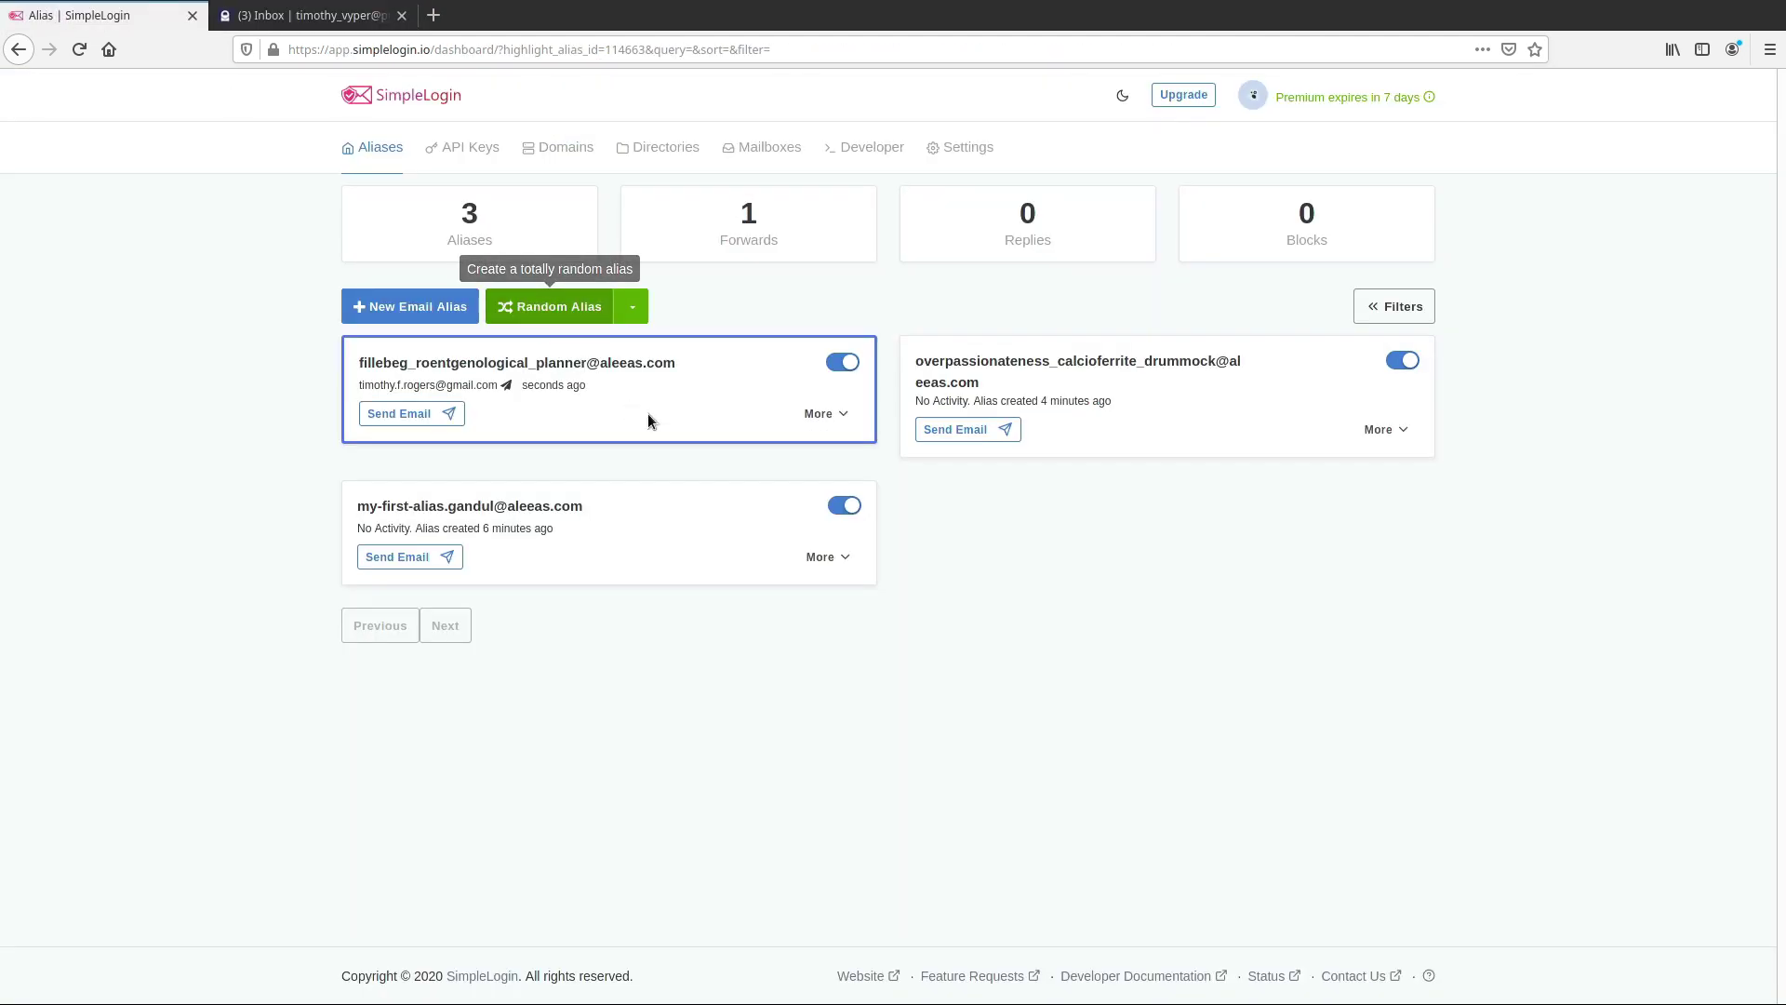
pyautogui.click(619, 370)
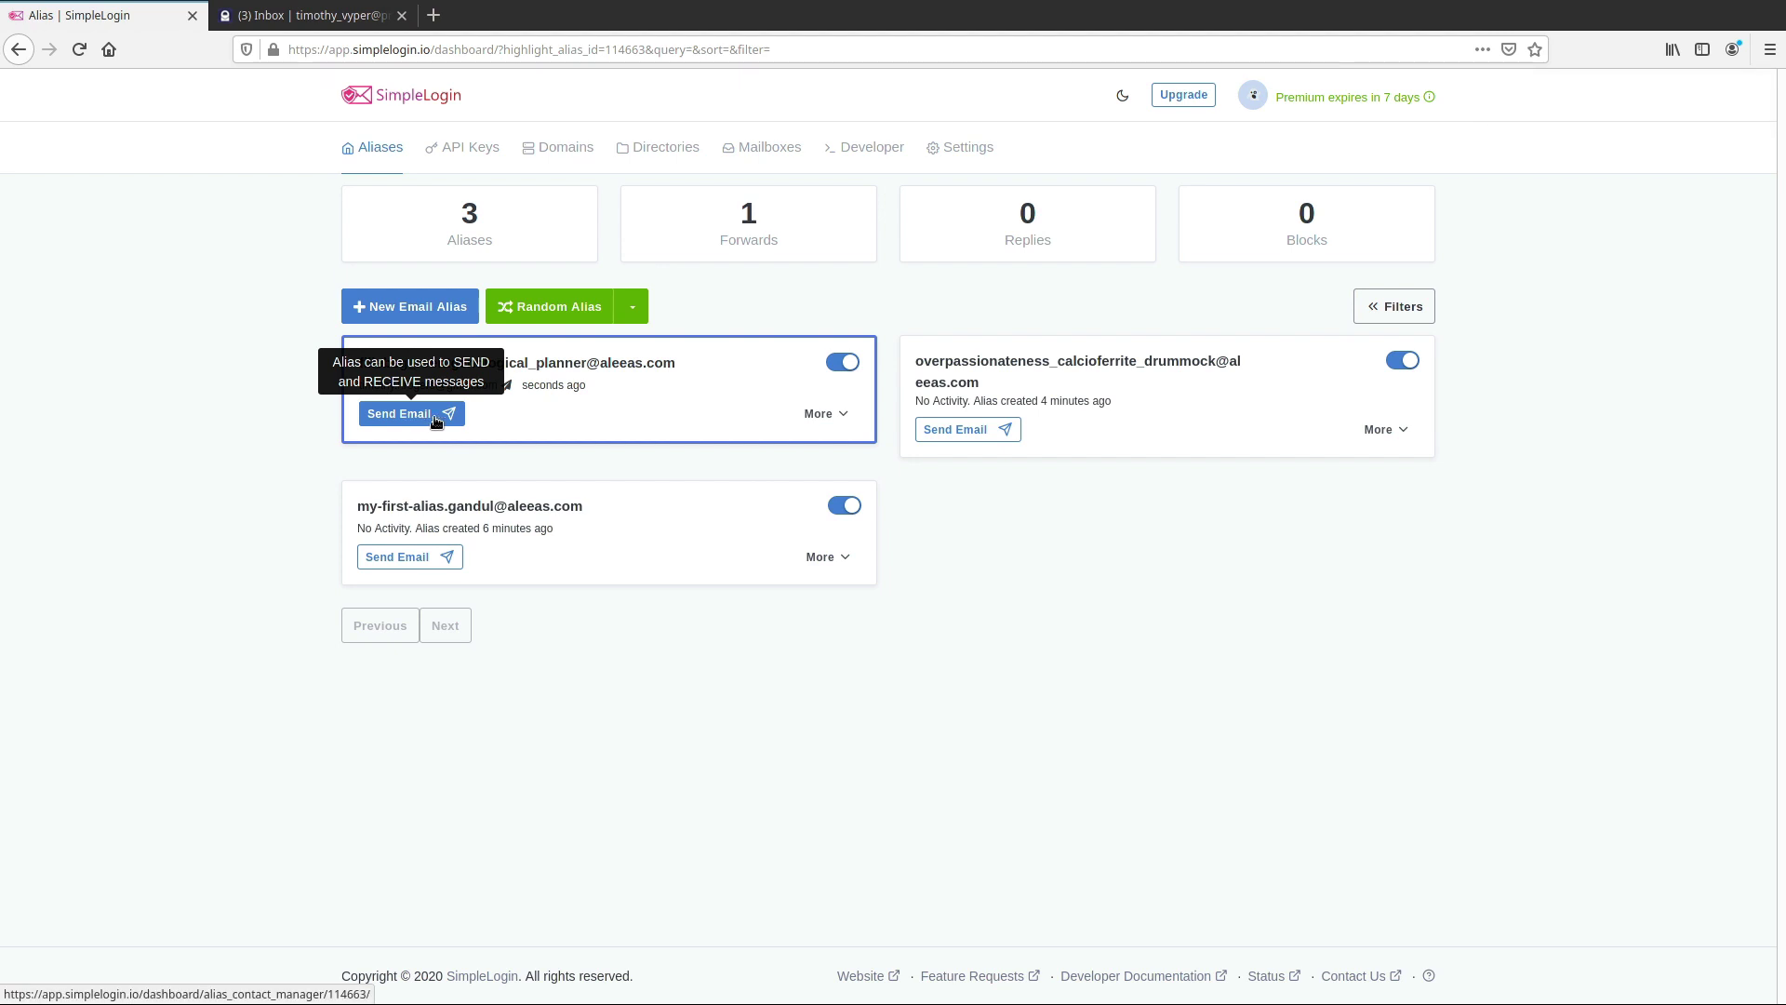
pyautogui.click(445, 557)
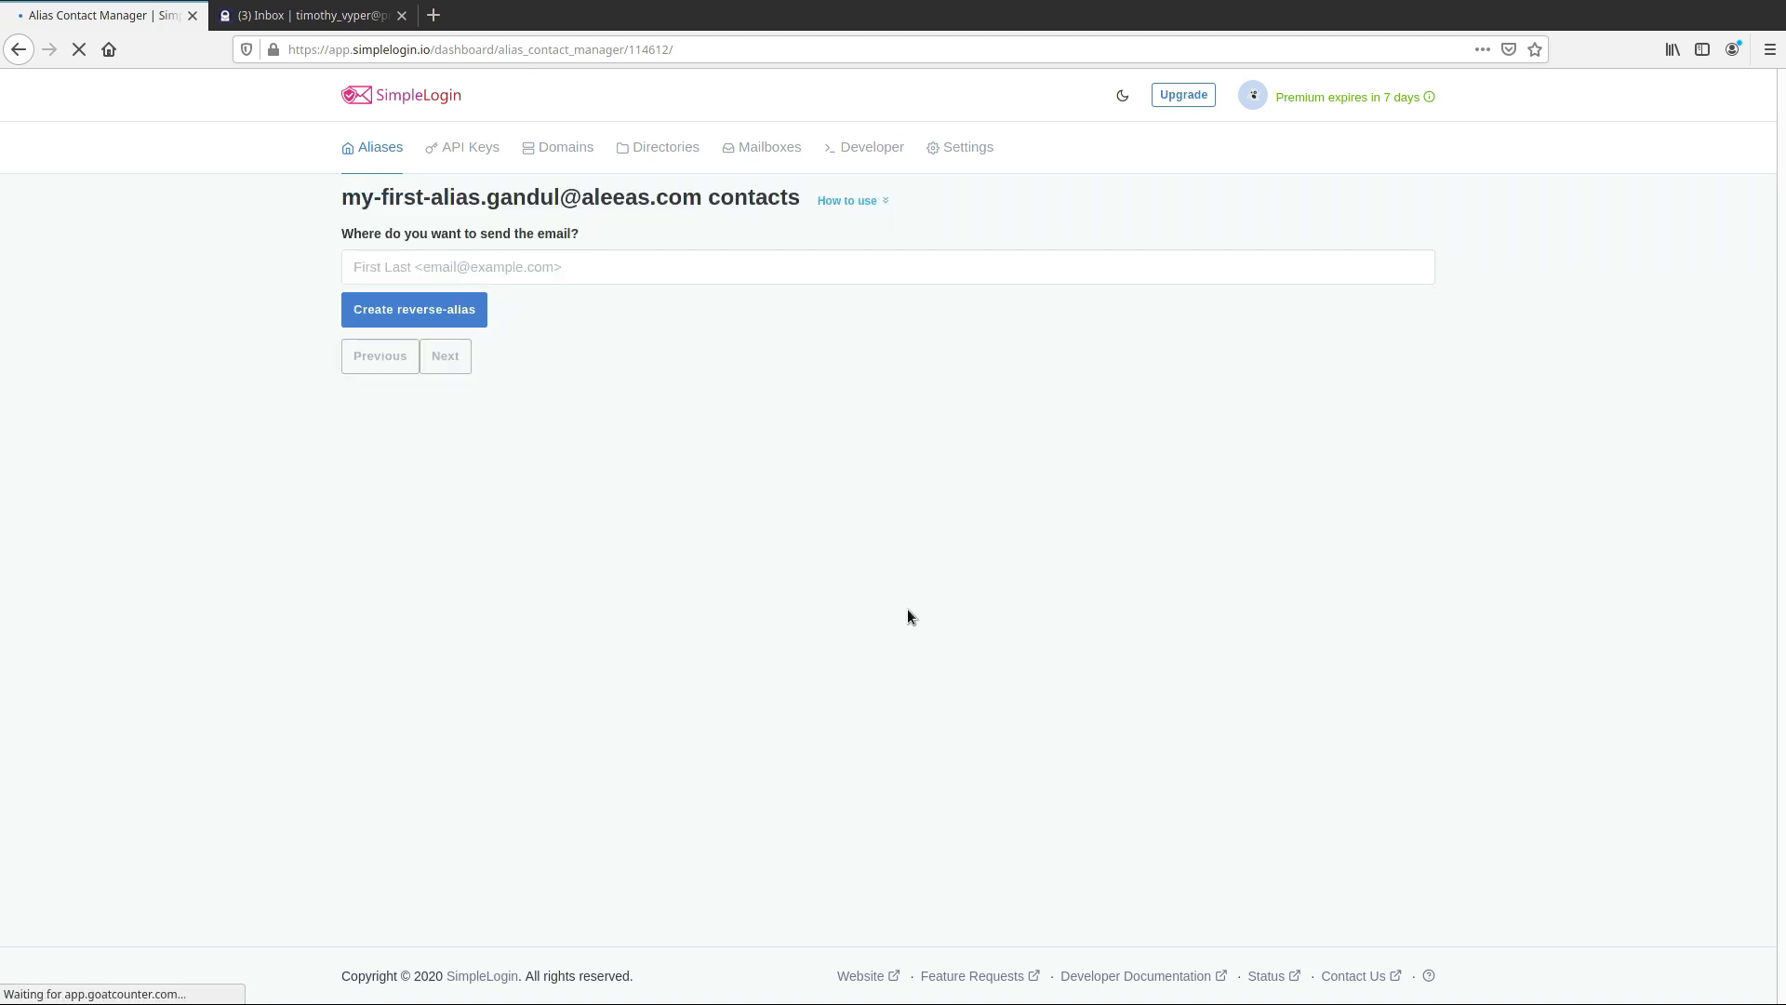
# Add a contact with its name and e-mail address, then copy the generated reverse-alias
pyautogui.click(657, 266)
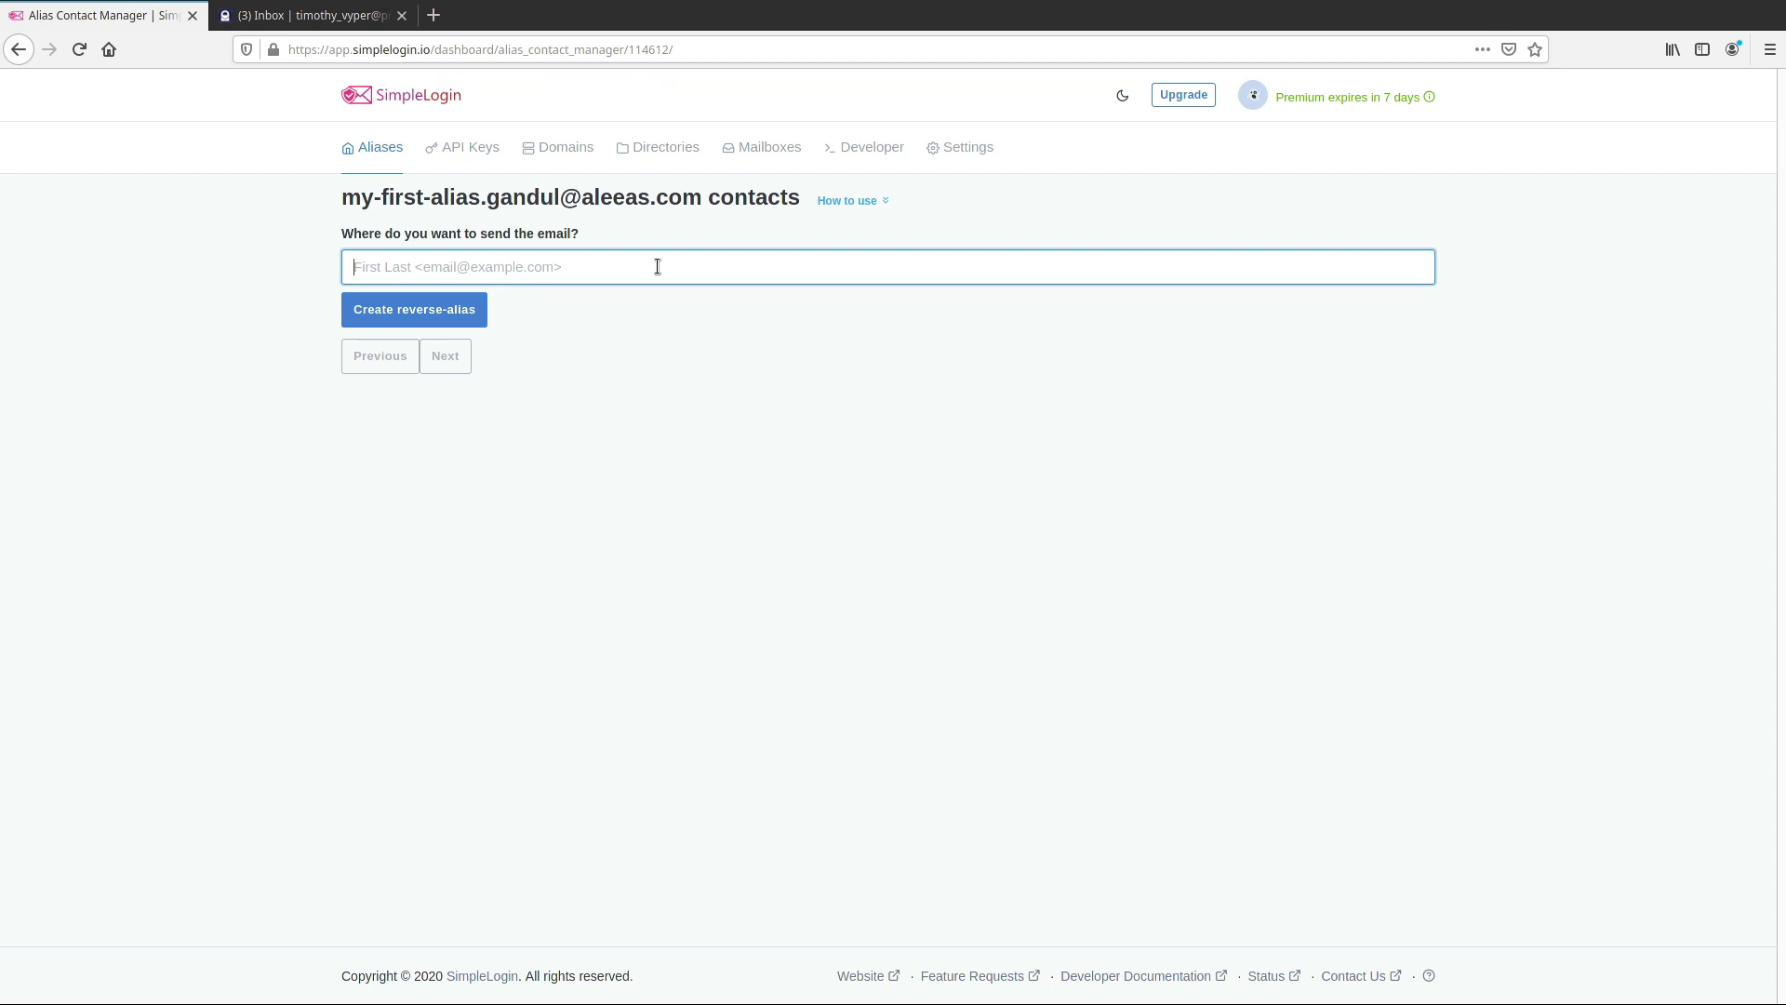
pyautogui.write('Hack13 <')
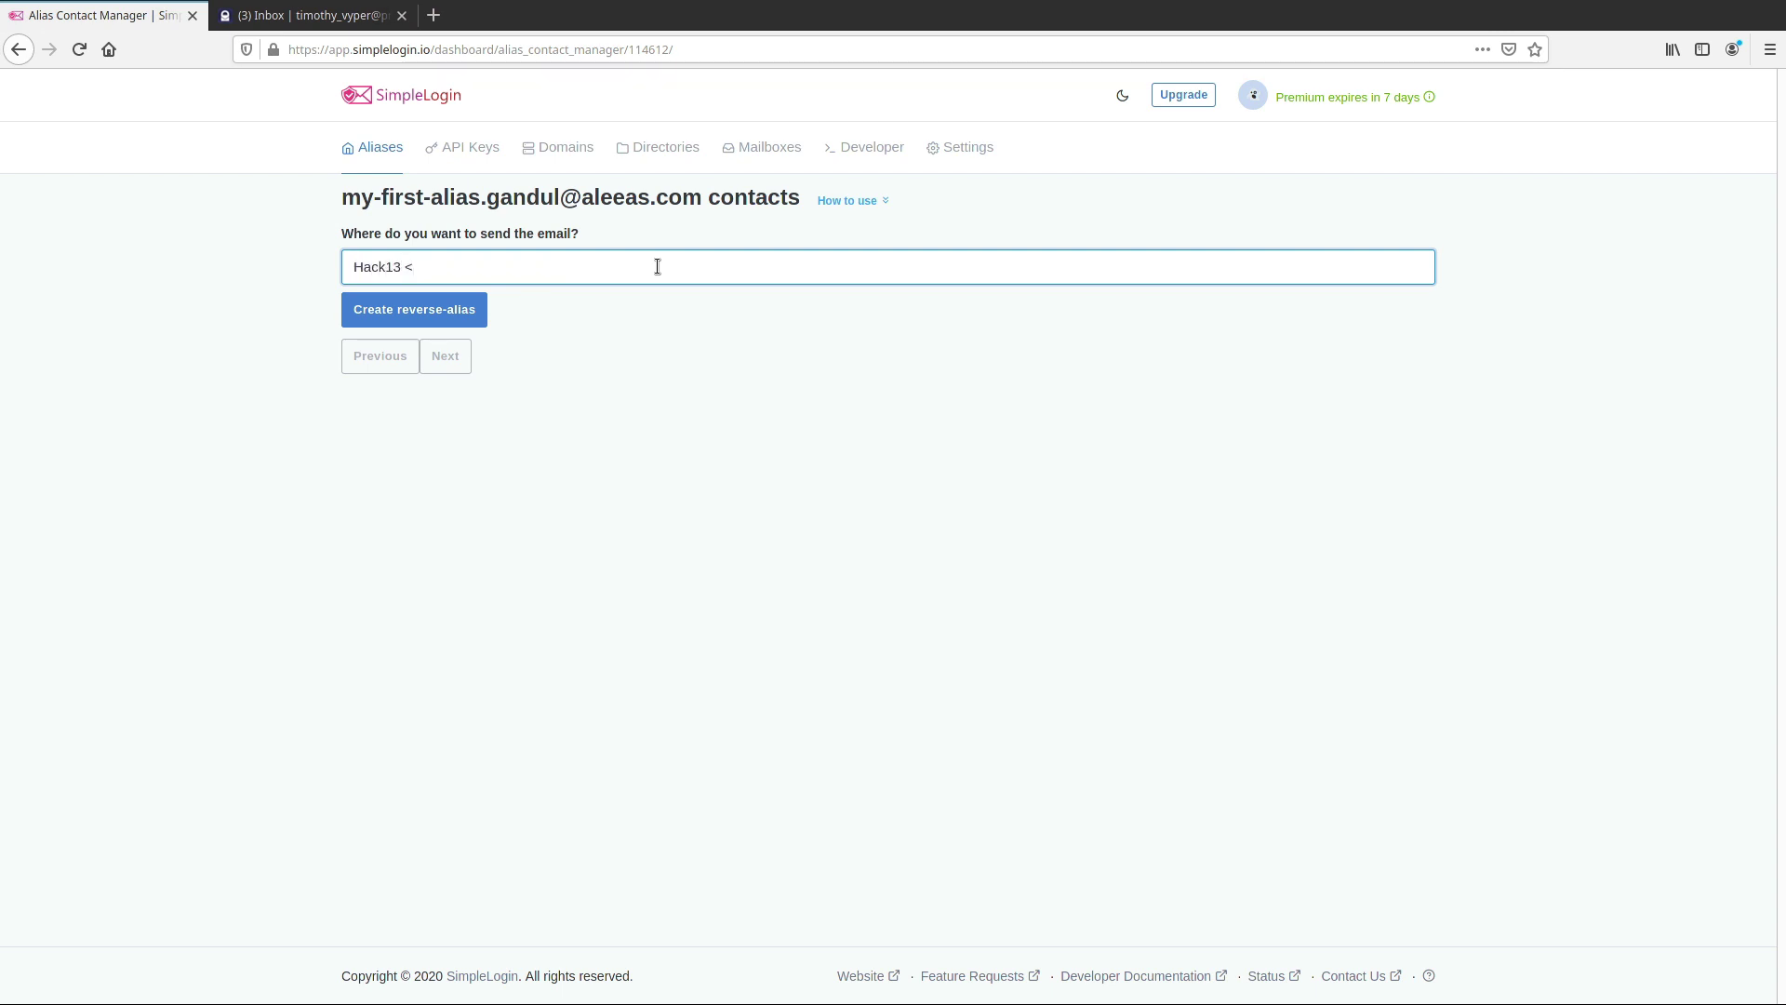
pyautogui.write('mo')
pyautogui.press('BackSpace')
pyautogui.press('BackSpace')
pyautogui.click(472, 310)
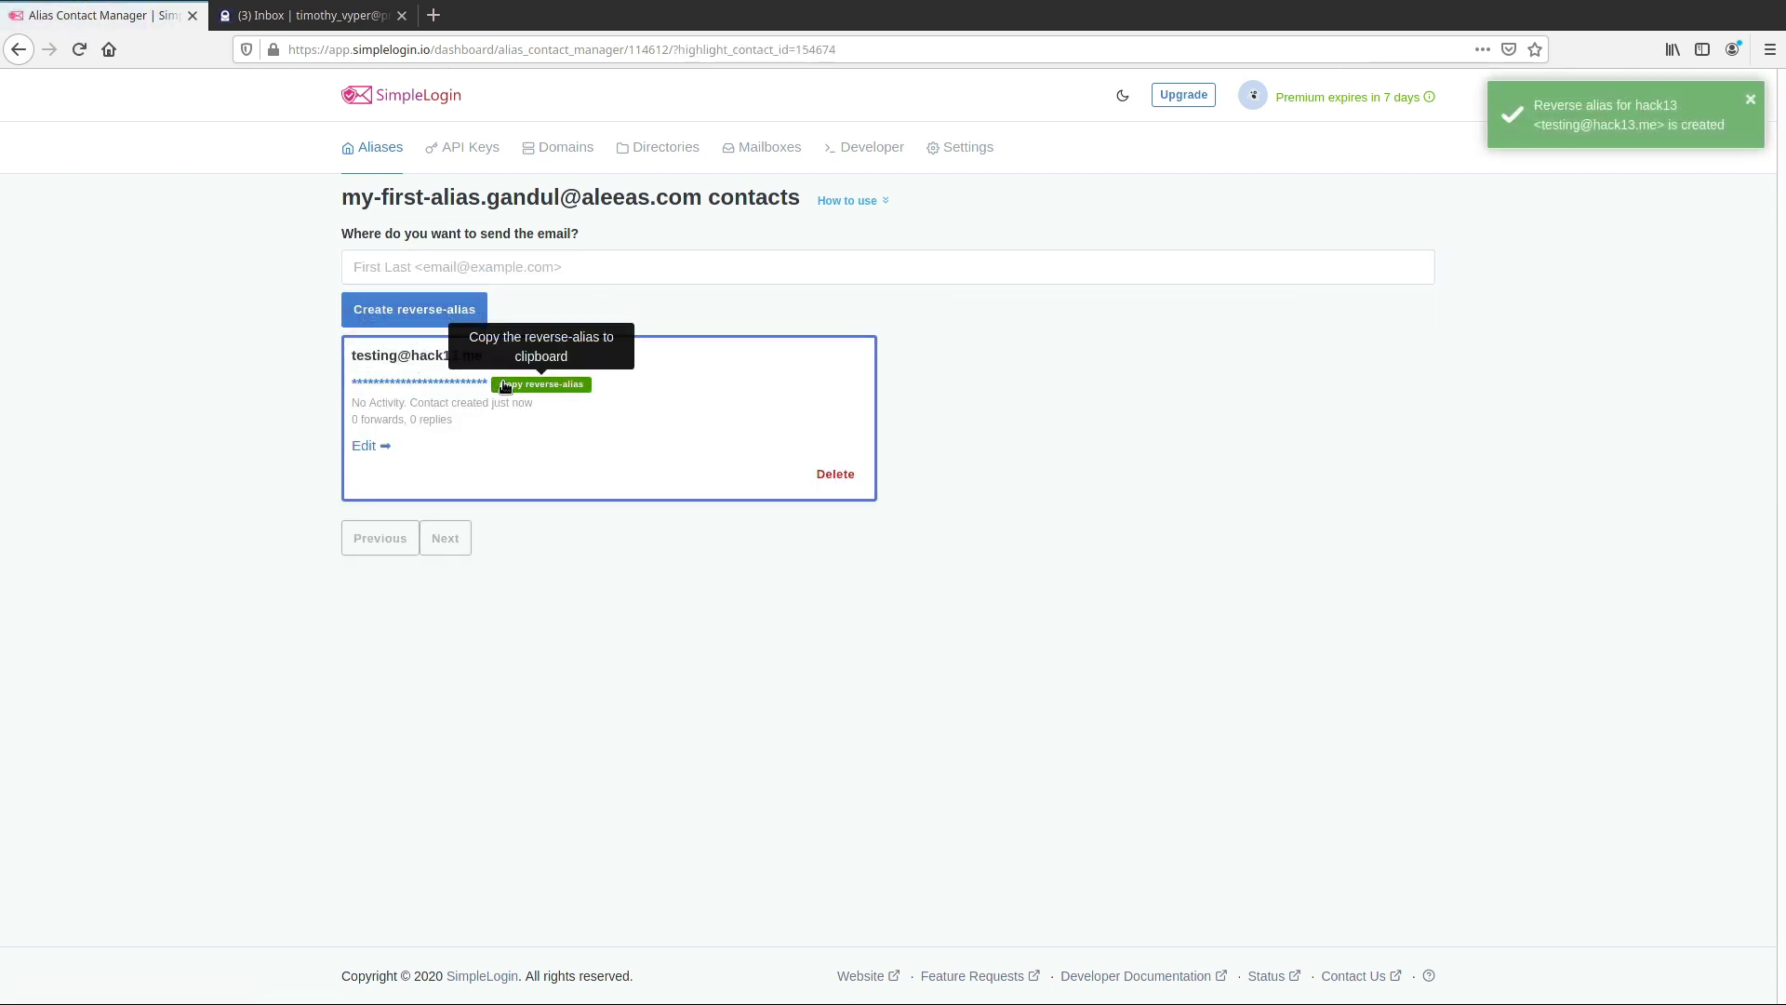
pyautogui.click(504, 385)
pyautogui.click(307, 15)
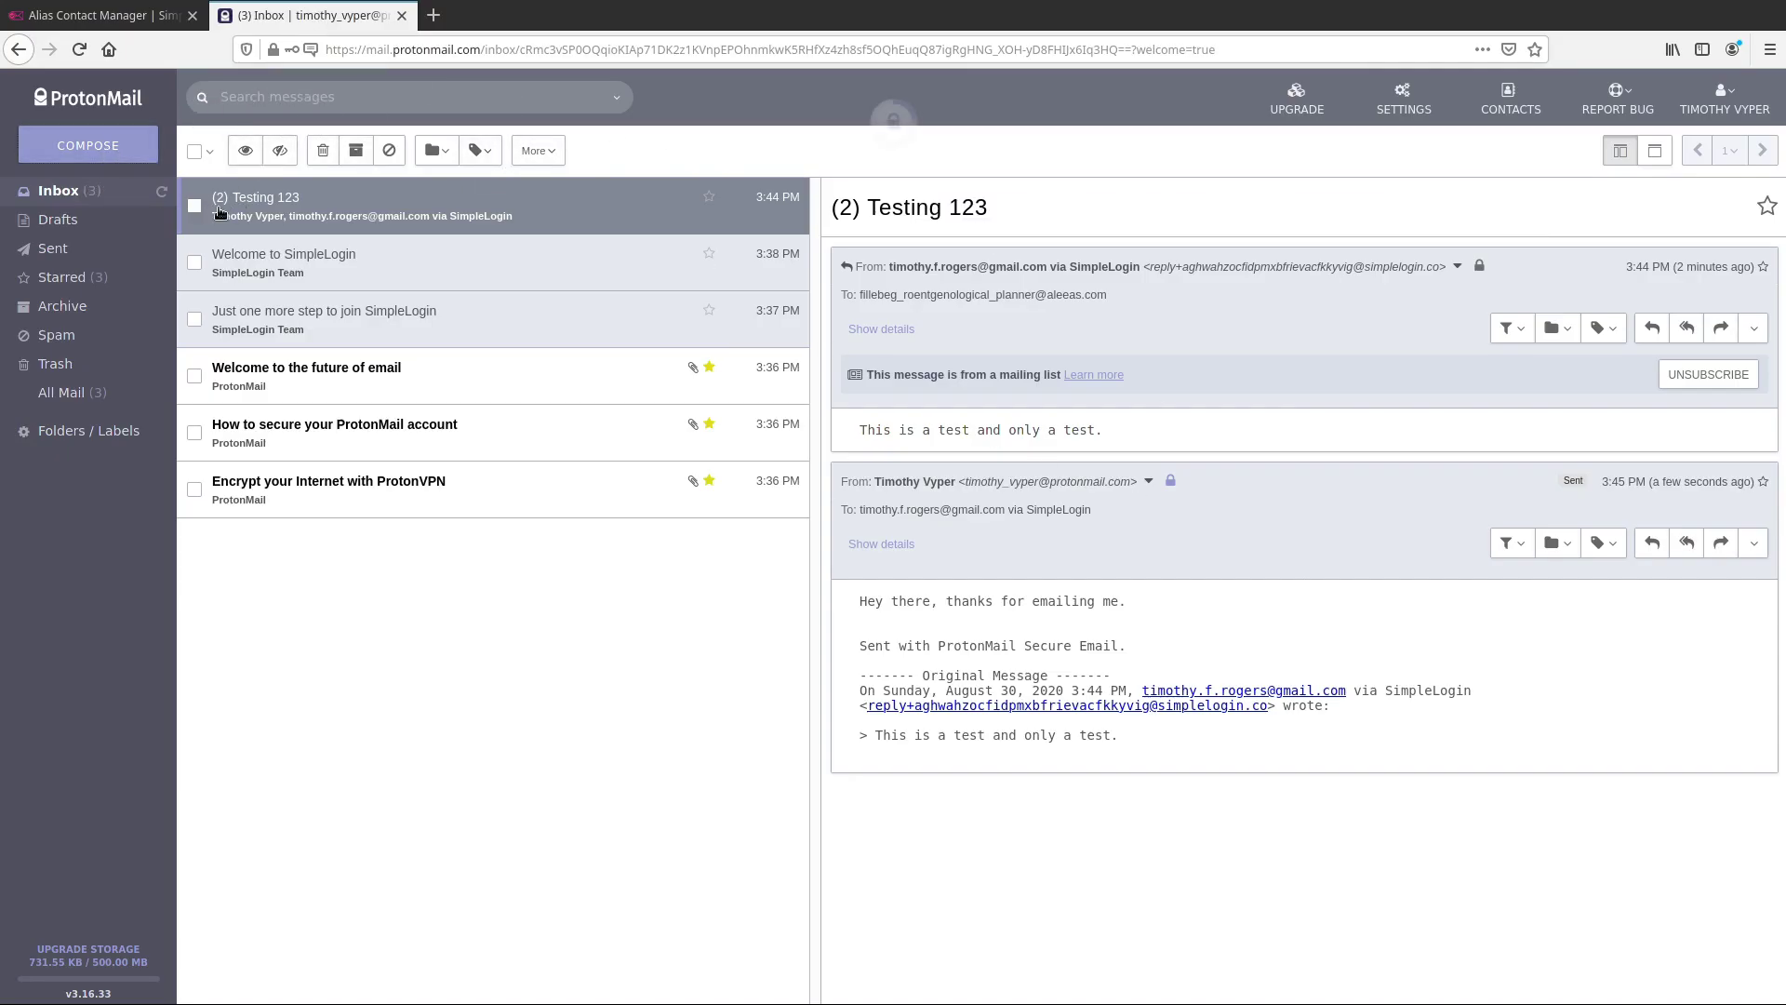
# Email the pasted reverse-alias with body 'this is a test' and subject 'This is just a test'
pyautogui.press('c')
pyautogui.hotkey('ctrl', 'v')
pyautogui.click(1430, 689)
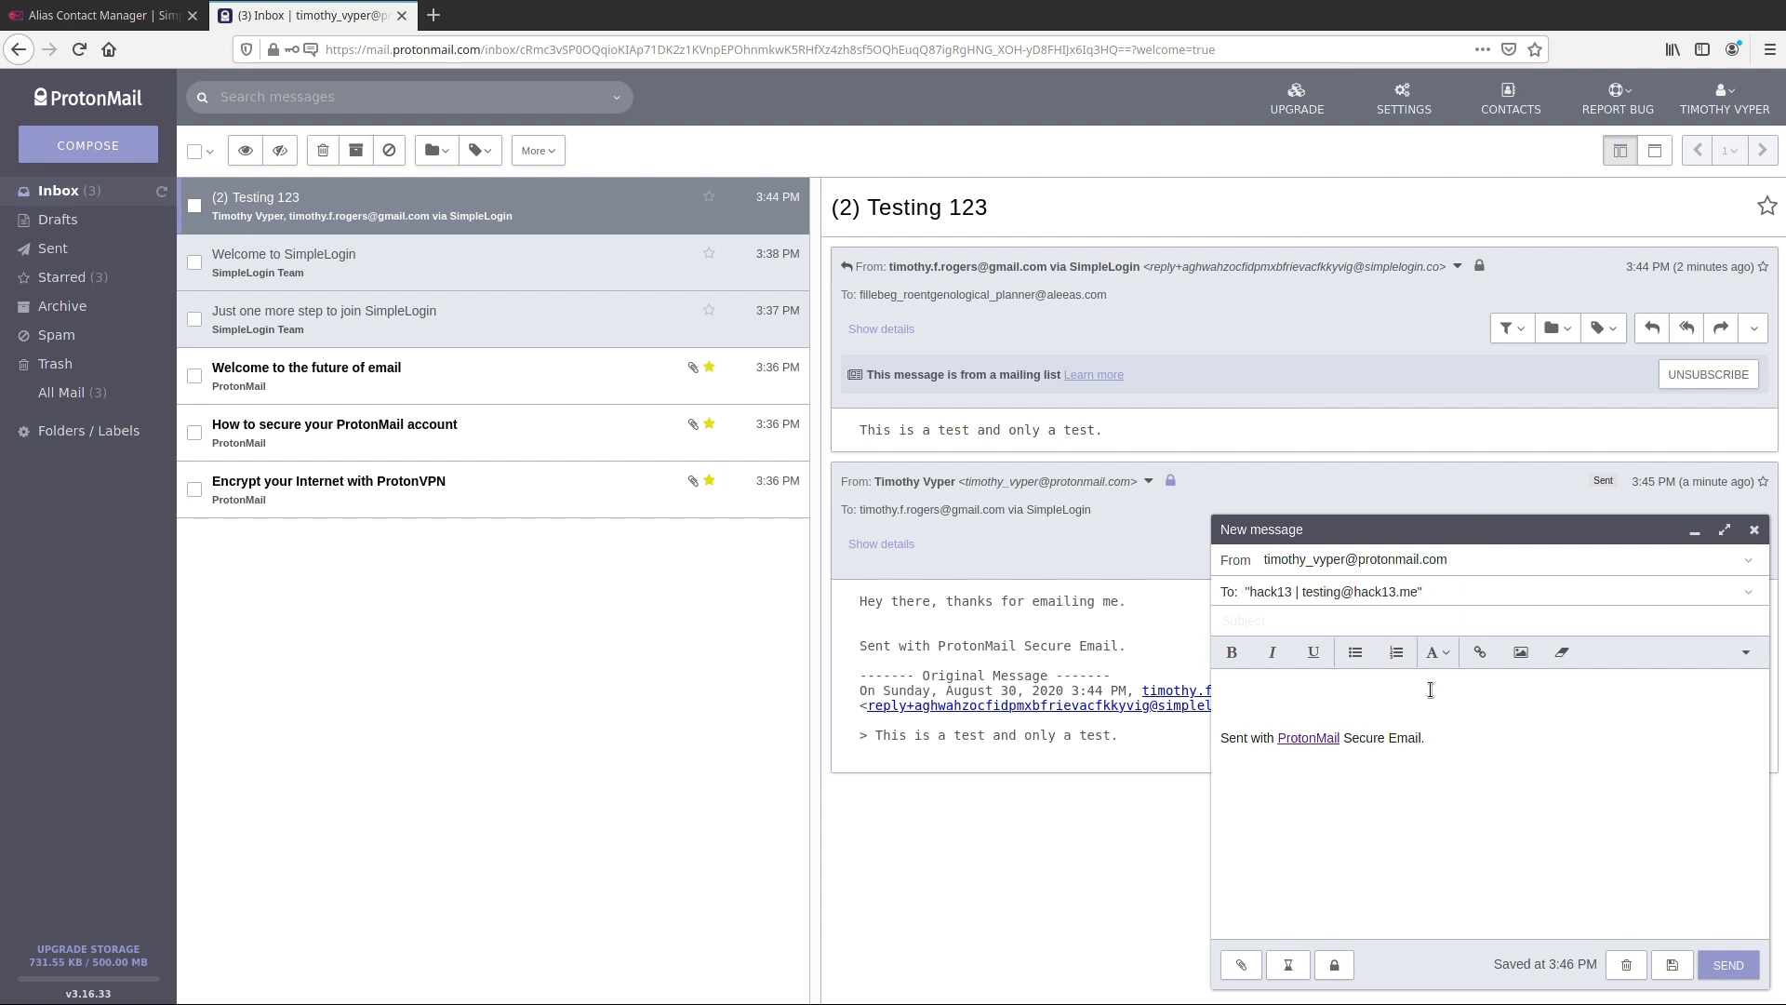
pyautogui.write('this is a test!')
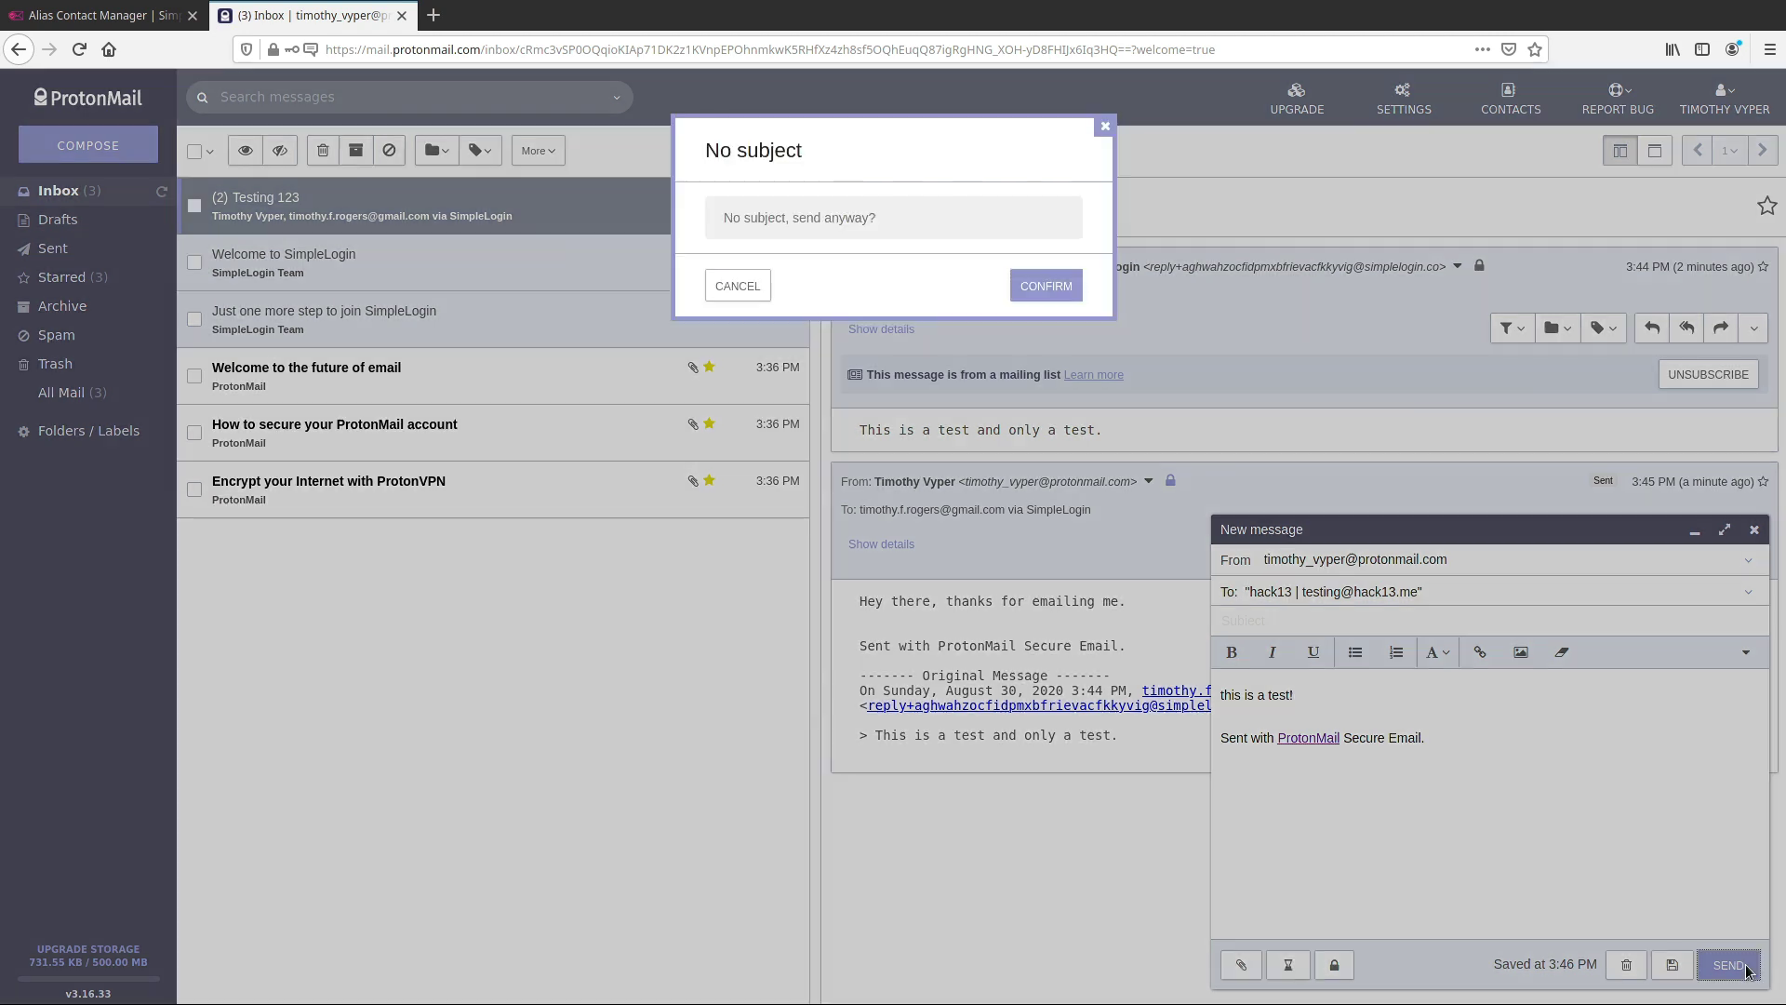
pyautogui.click(1730, 965)
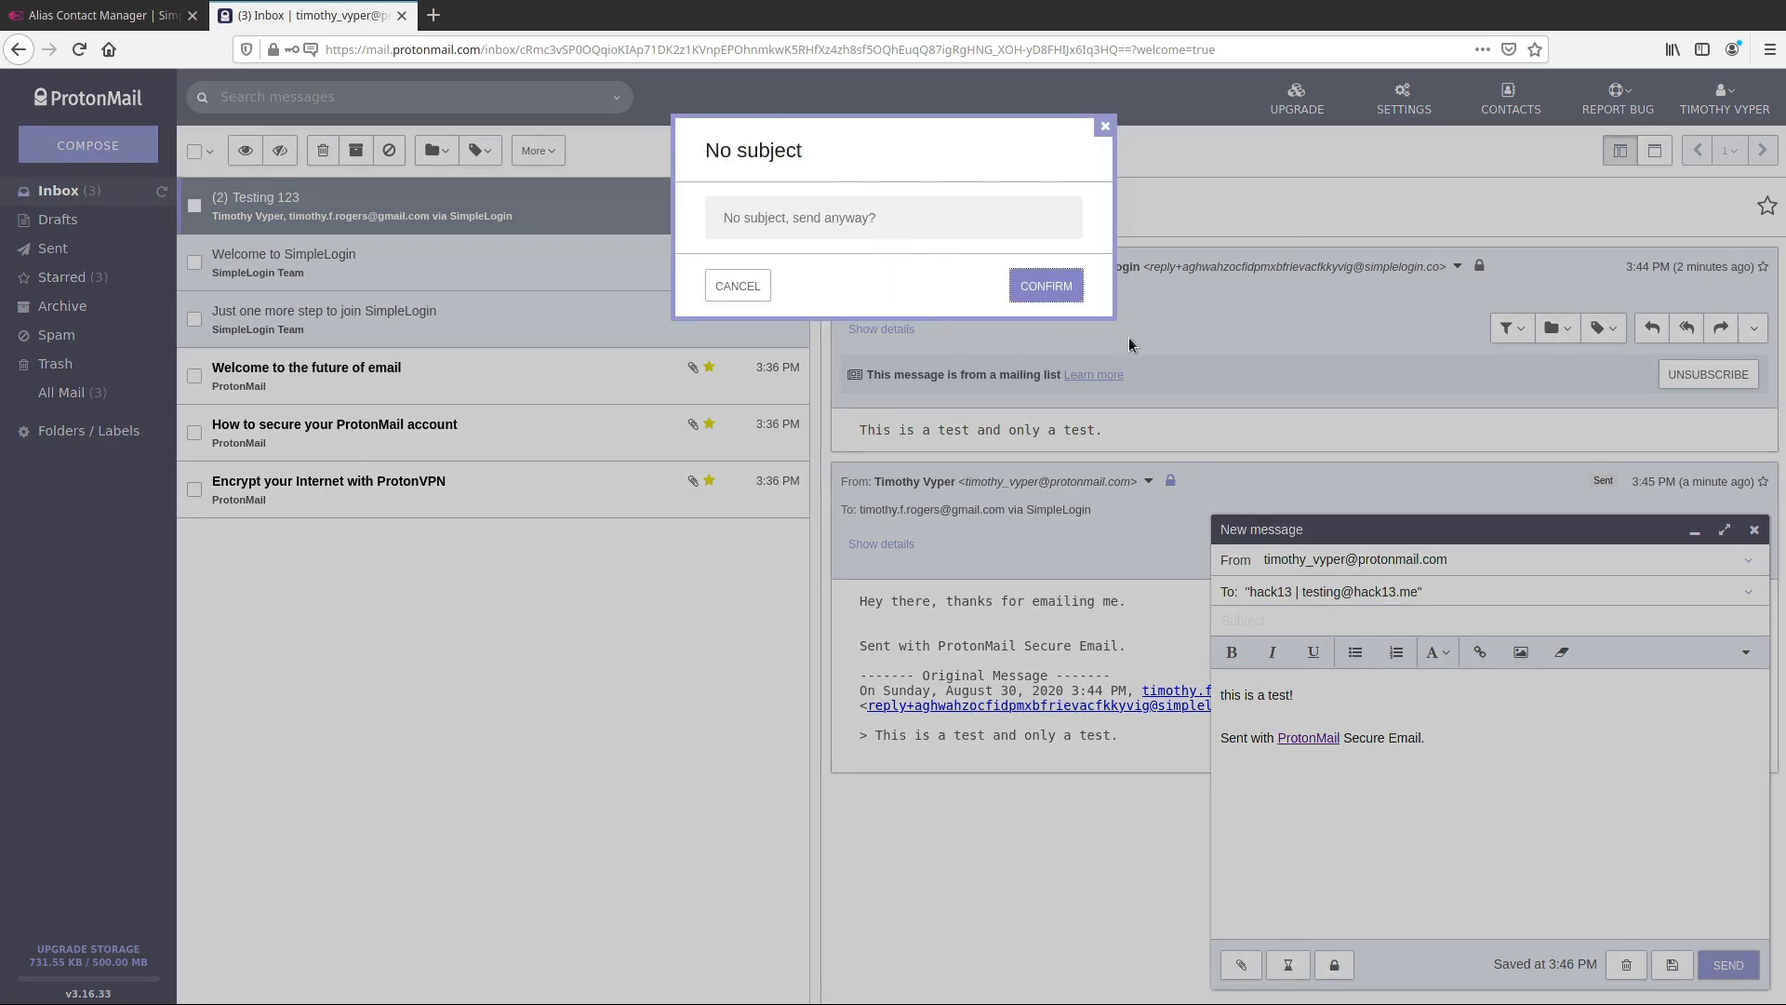
pyautogui.click(761, 281)
pyautogui.click(1412, 623)
pyautogui.write('This is ')
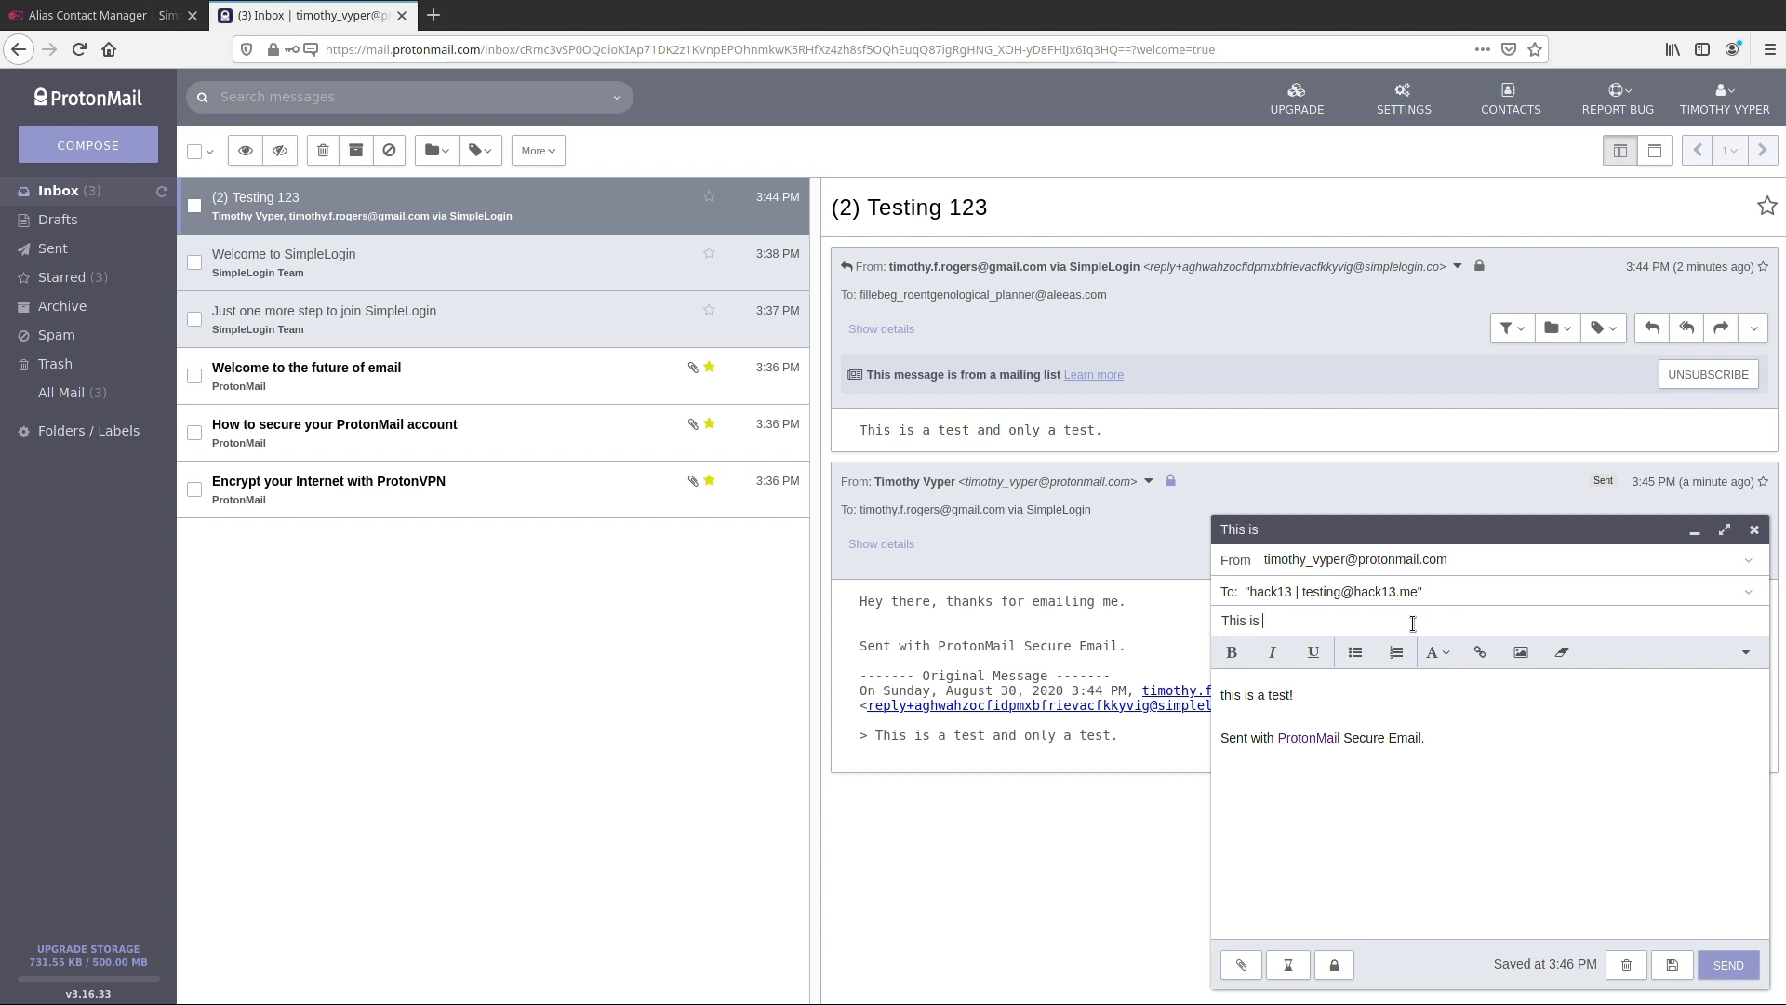
pyautogui.write('just a test')
pyautogui.click(1732, 966)
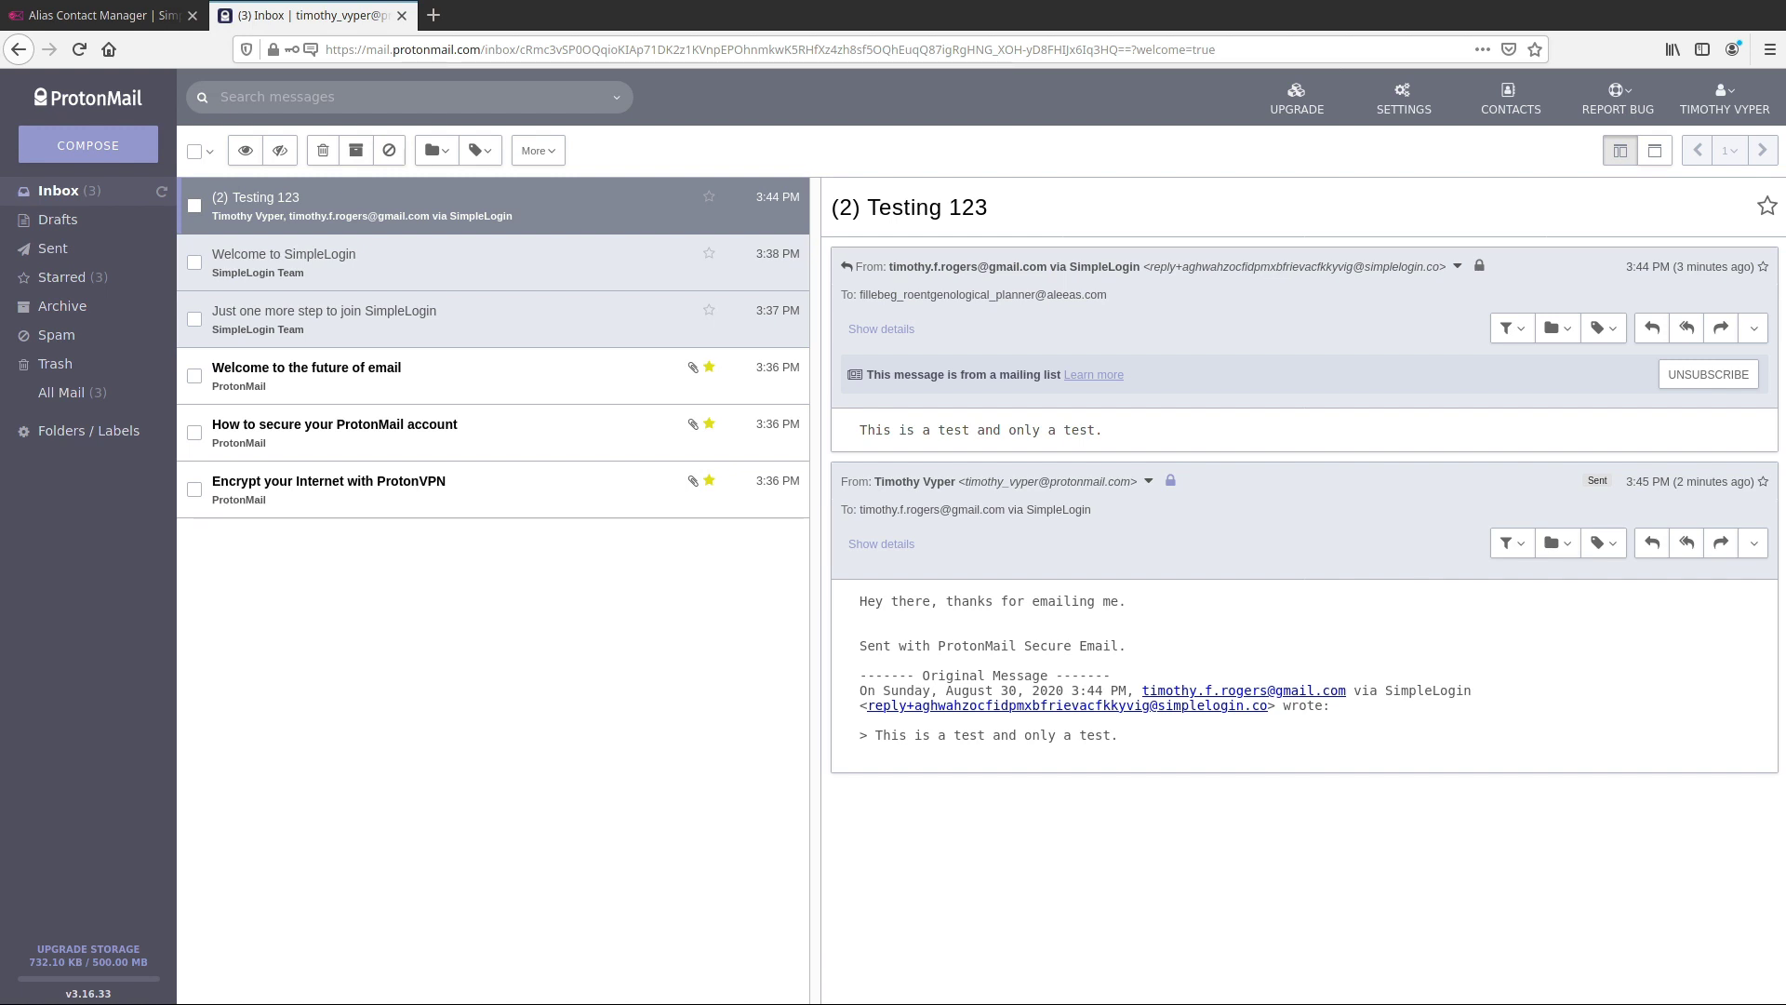
# Switch from ProtonMail back to the SimpleLogin tab
pyautogui.click(128, 16)
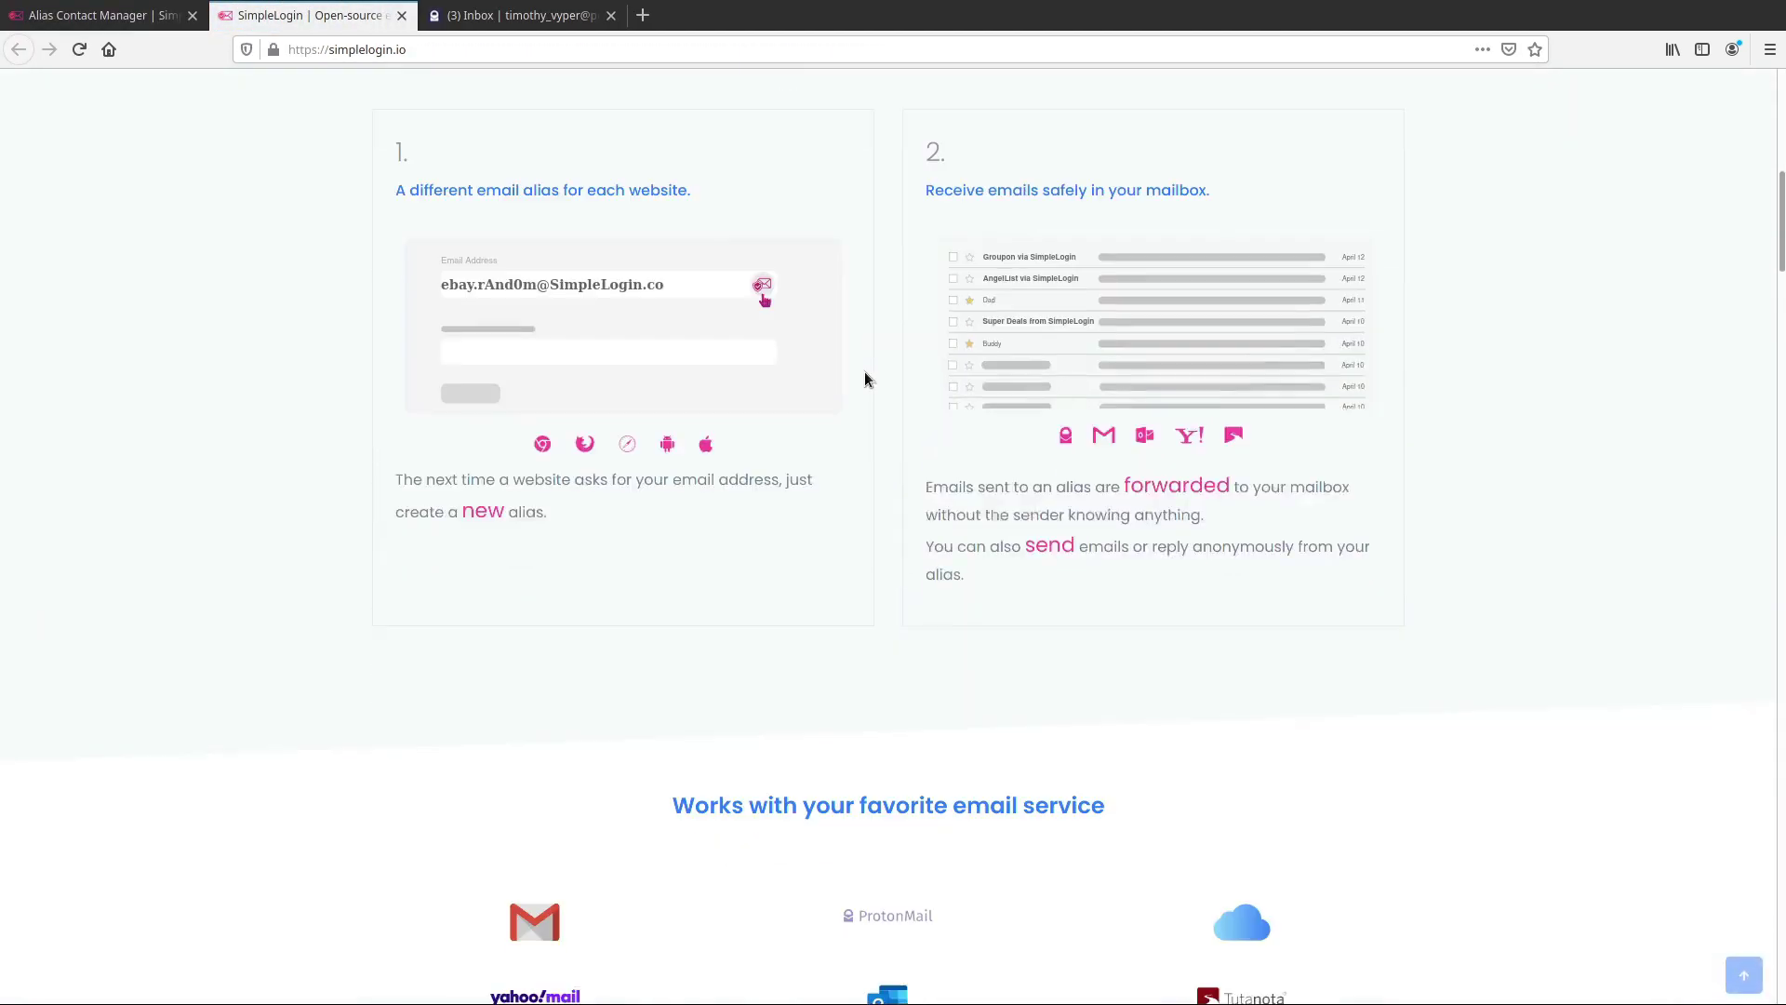
# Scroll to the SimpleLogin website footer and open its Github link in a new tab
pyautogui.scroll(-11, 865, 376)
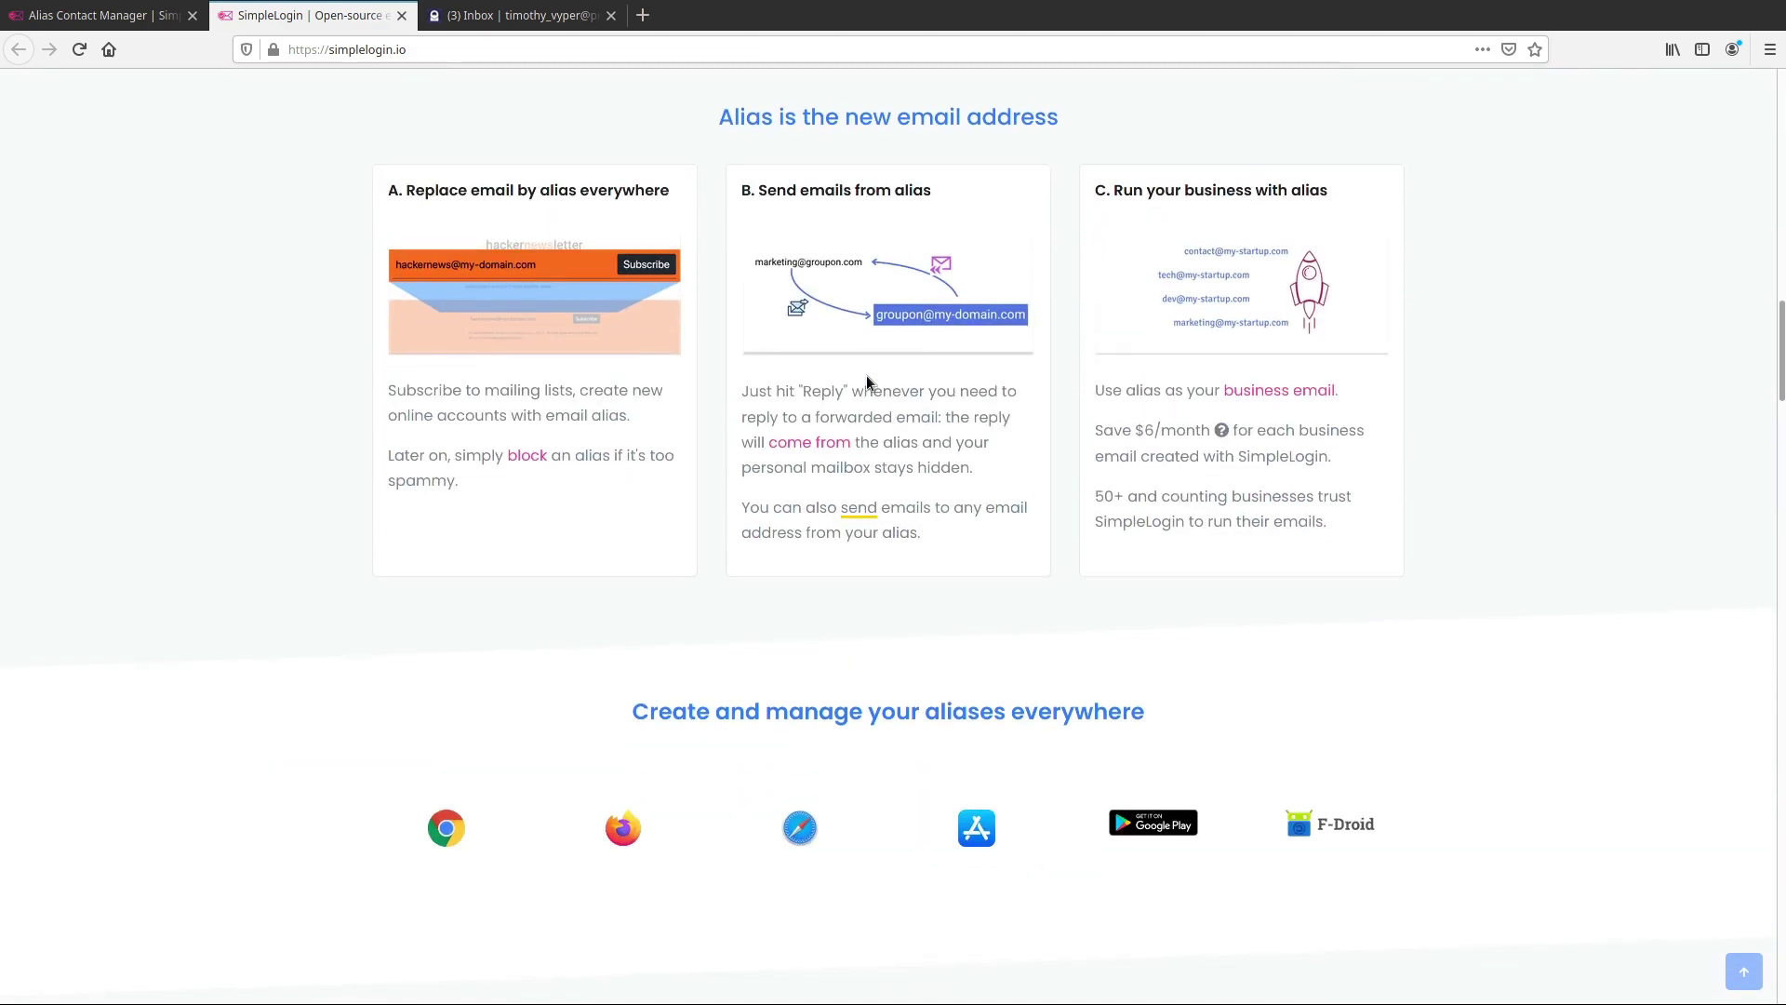
pyautogui.scroll(-13, 868, 380)
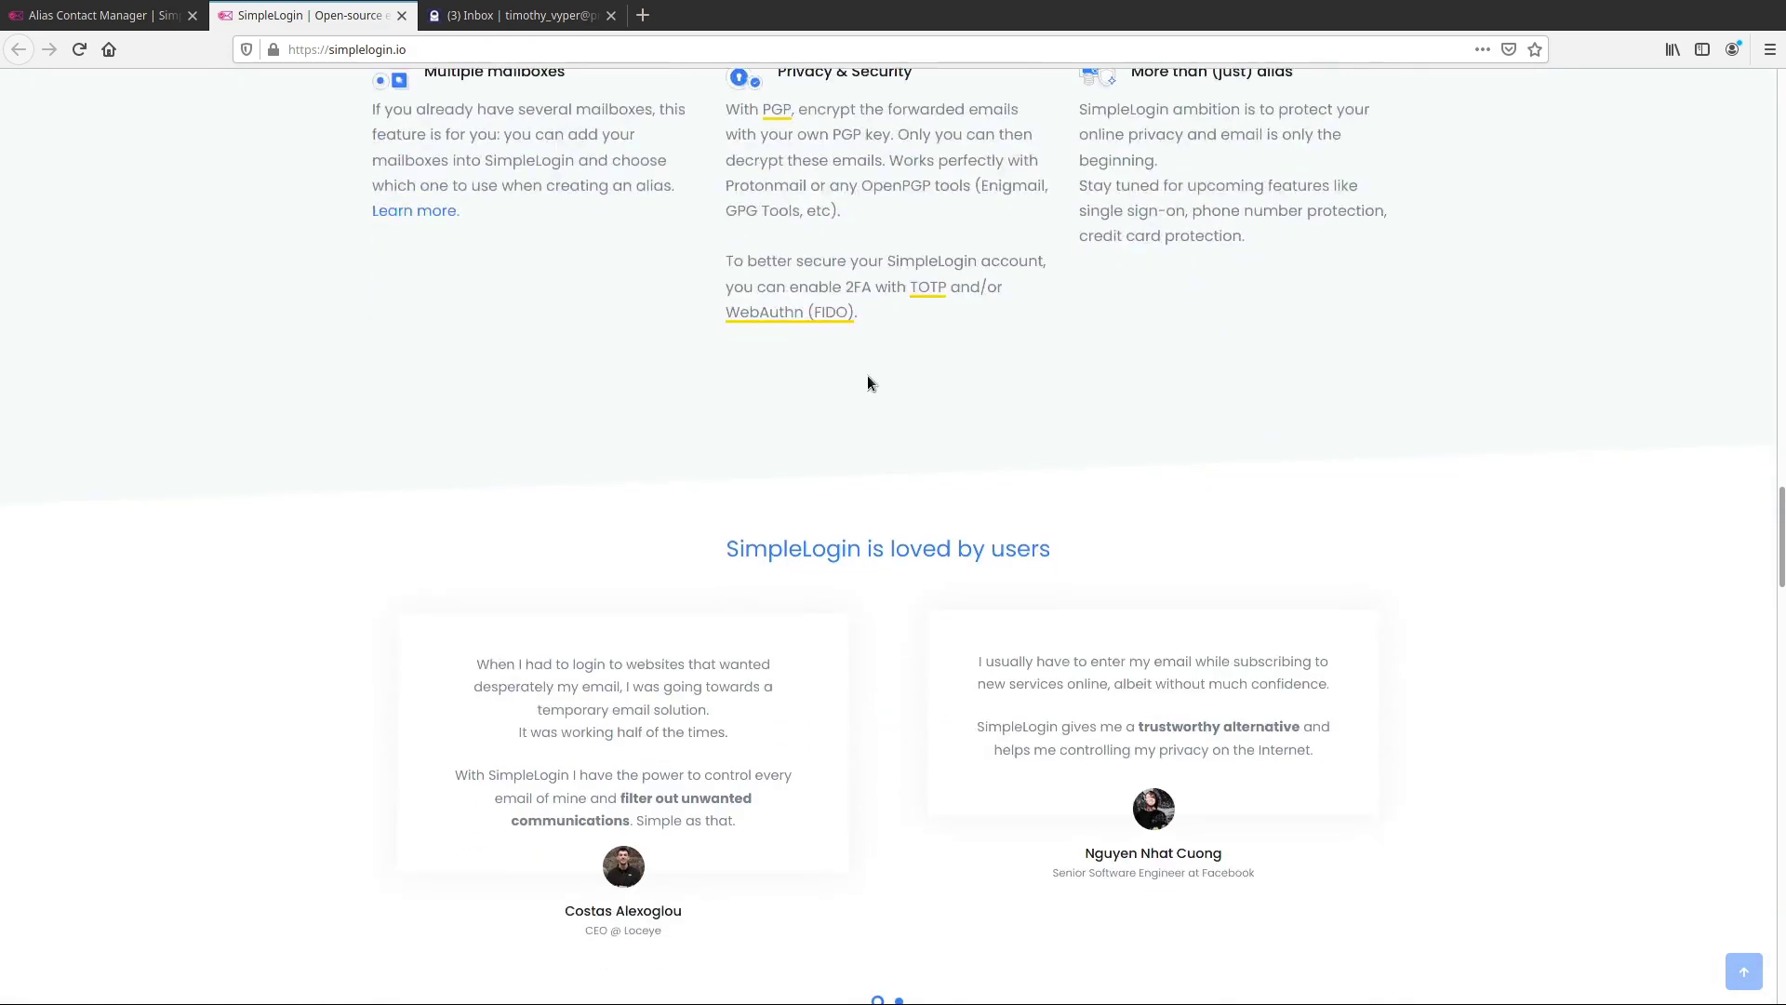
pyautogui.scroll(-10, 867, 388)
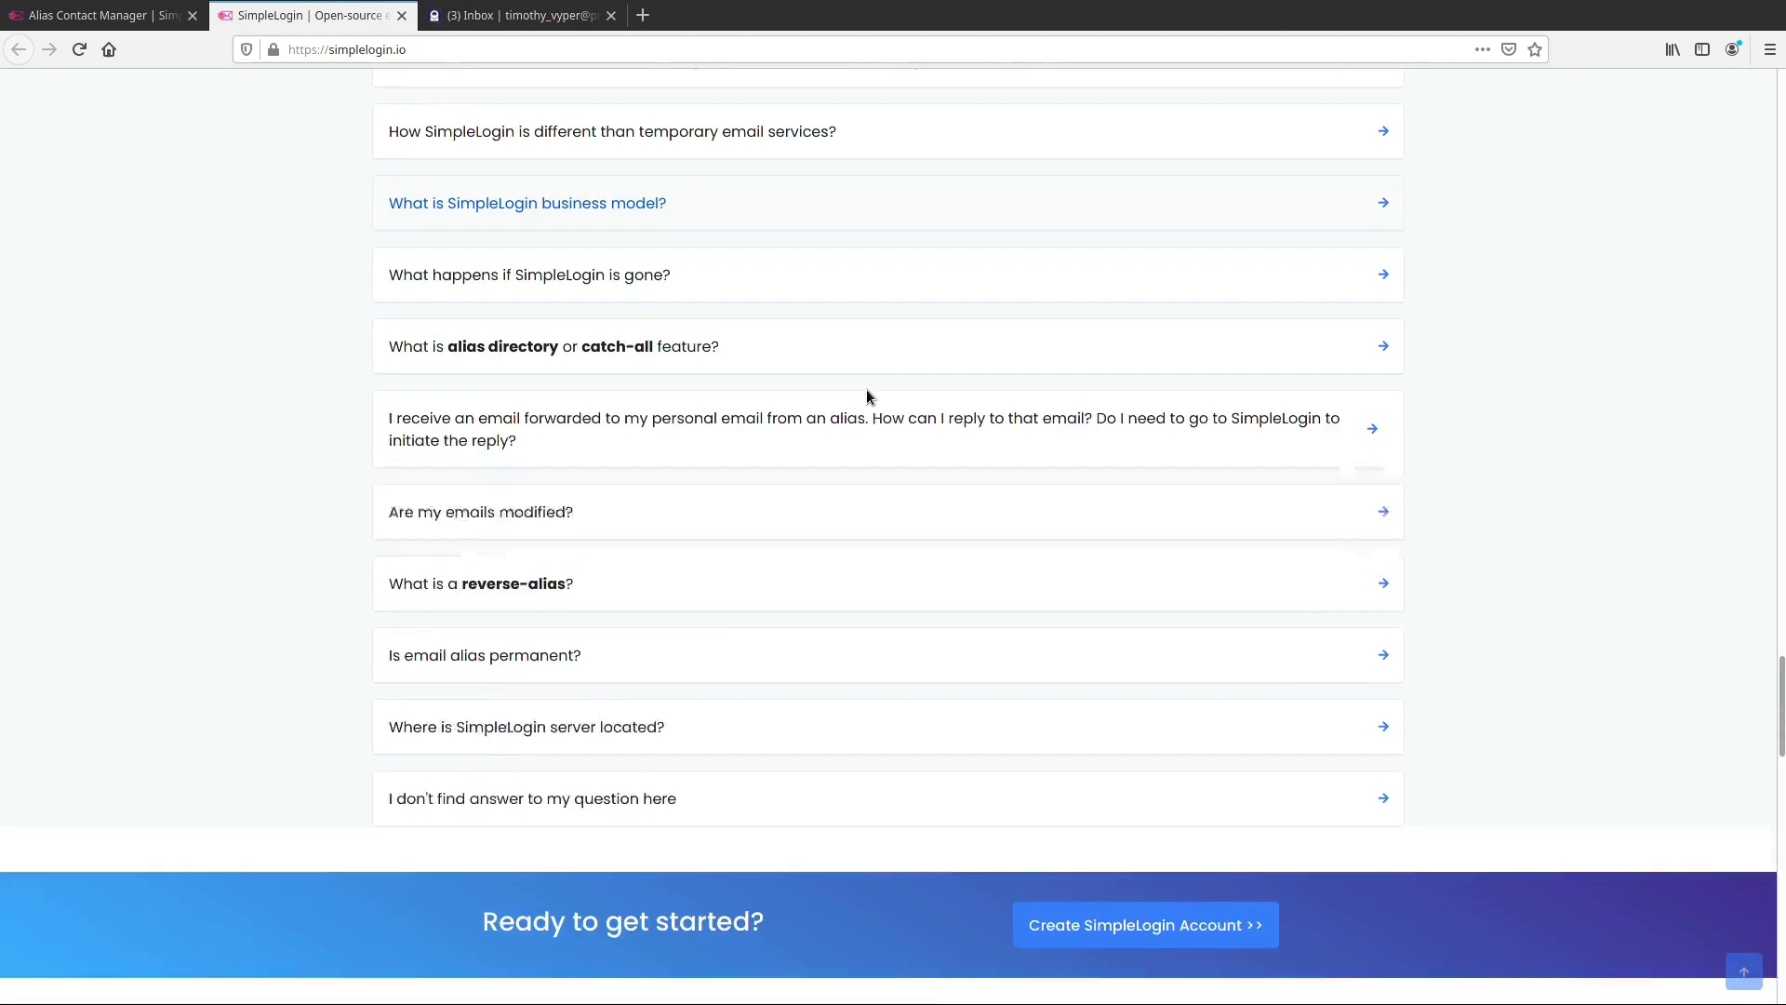
pyautogui.scroll(-10, 867, 392)
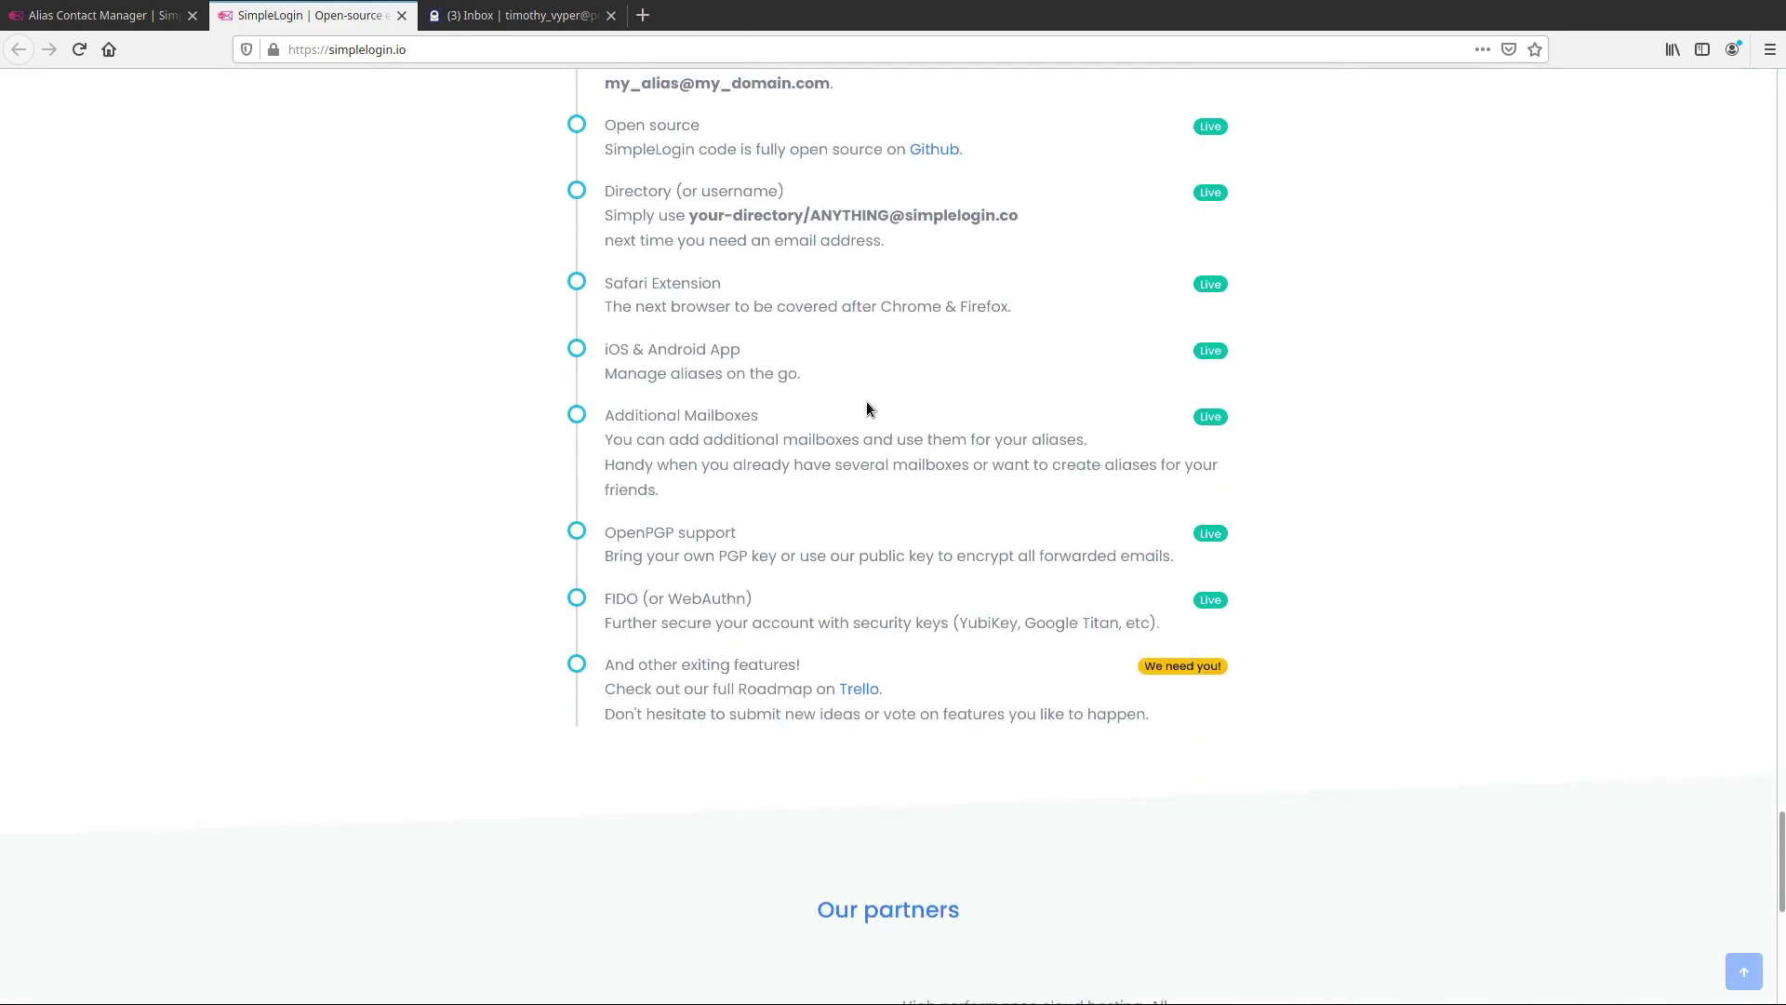
pyautogui.scroll(-3, 864, 433)
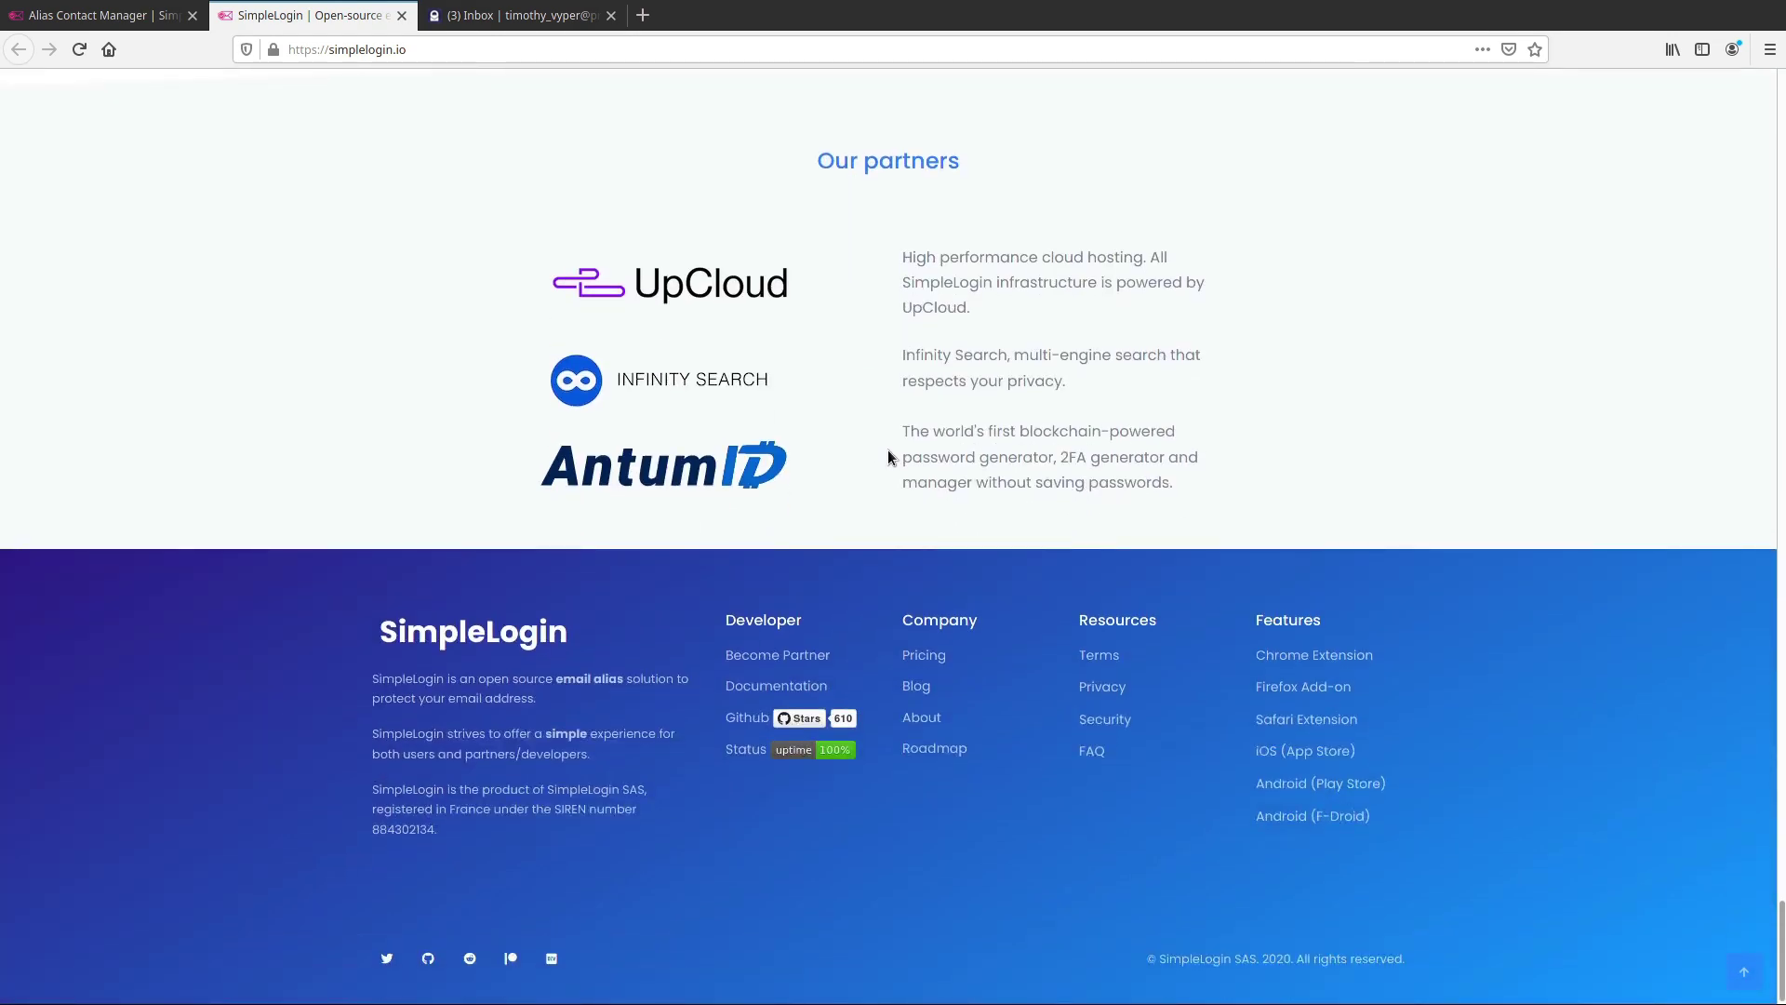
pyautogui.middleClick(824, 731)
# Scroll the simple-login/app README down to its architecture diagram, then return to the SimpleLogin homepage tab
pyautogui.click(498, 28)
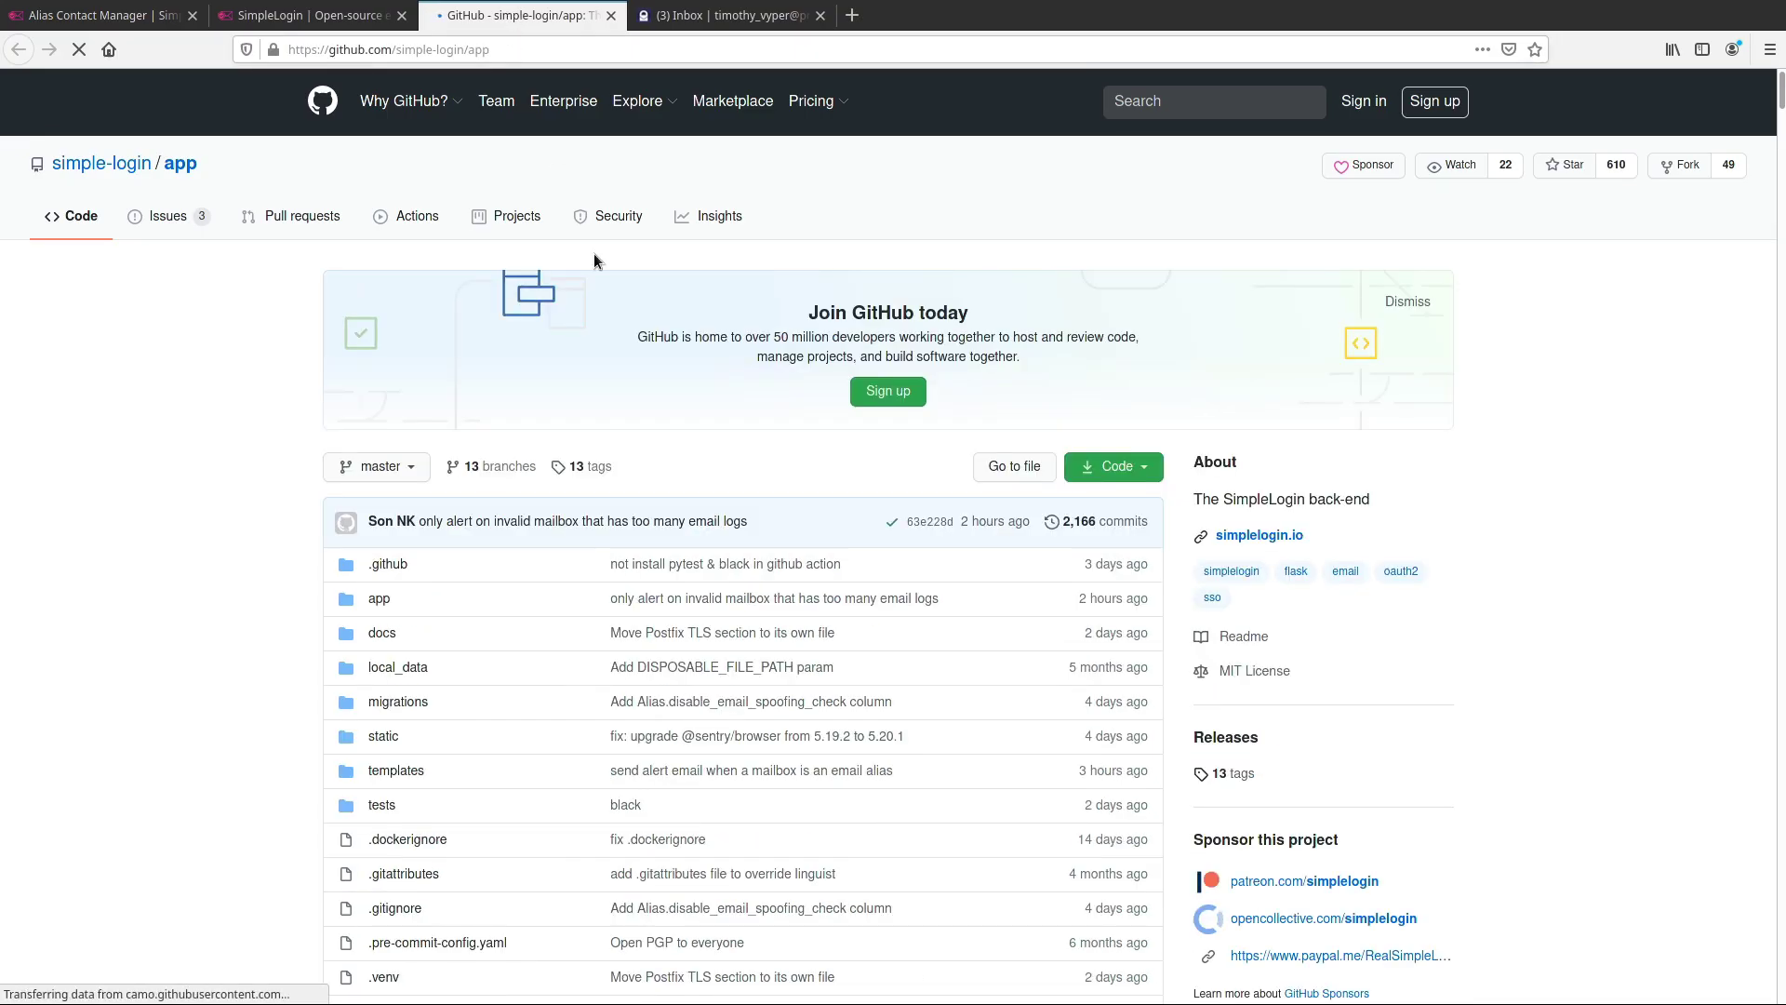
pyautogui.scroll(-3, 735, 474)
pyautogui.scroll(-1, 800, 523)
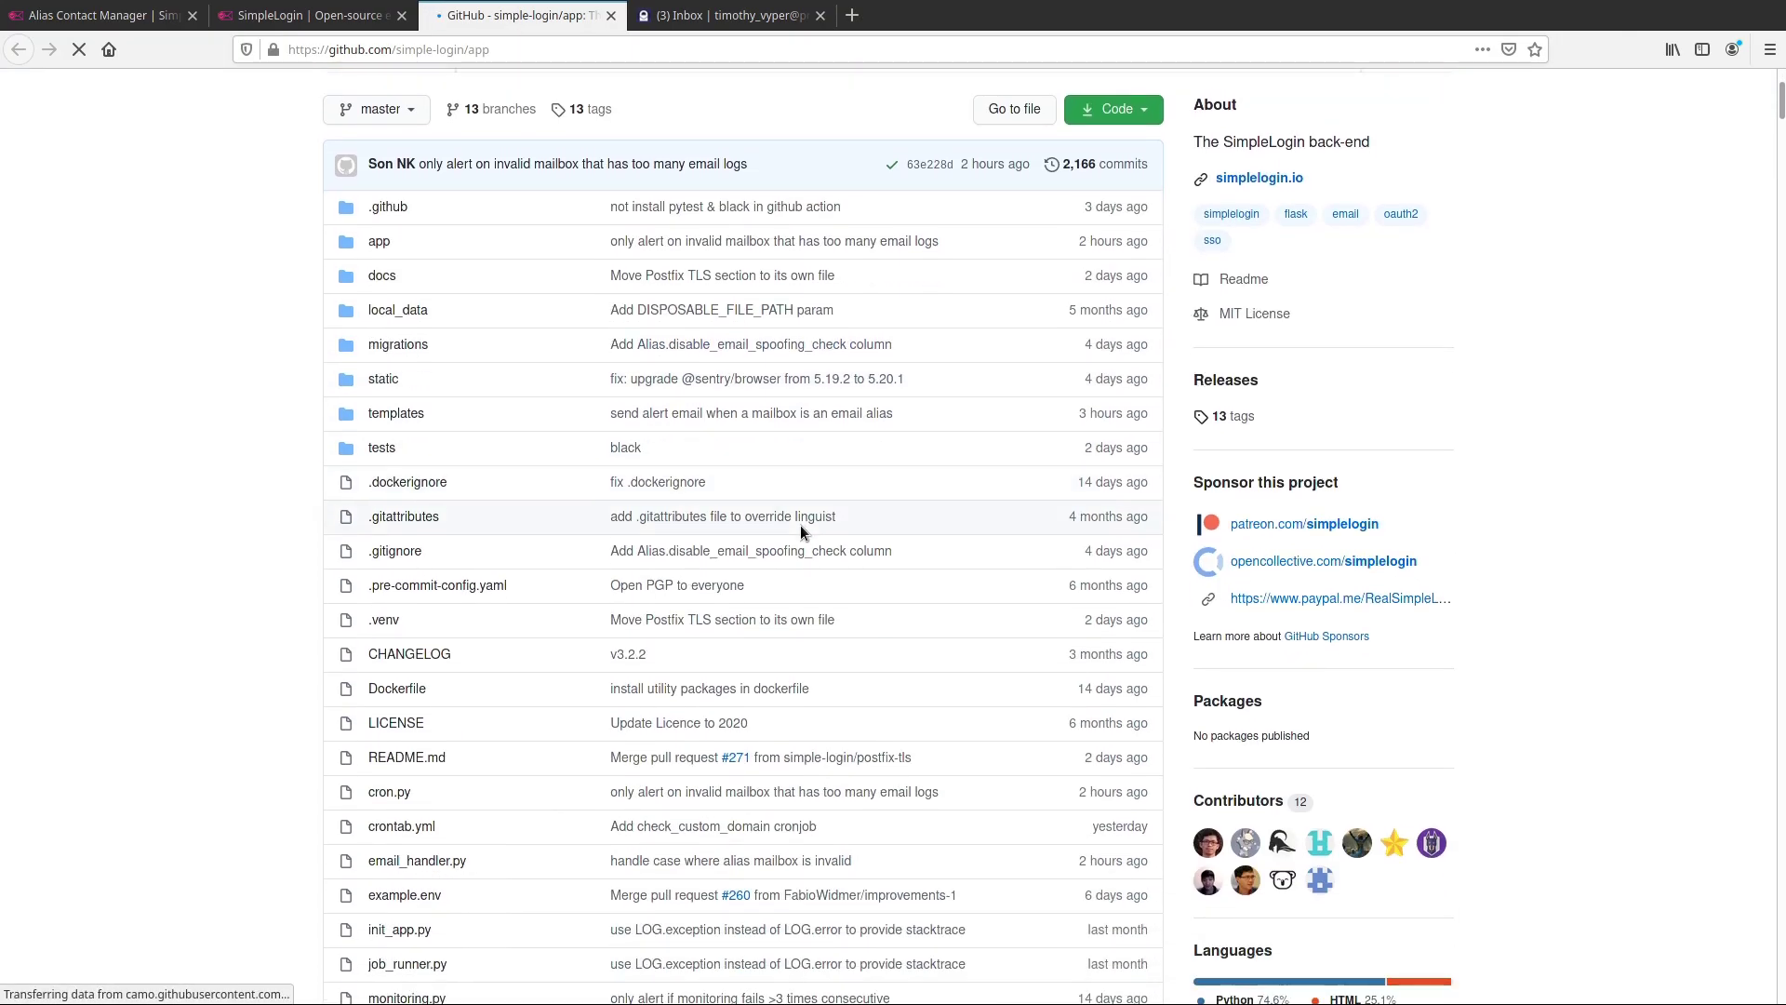
pyautogui.scroll(-12, 800, 531)
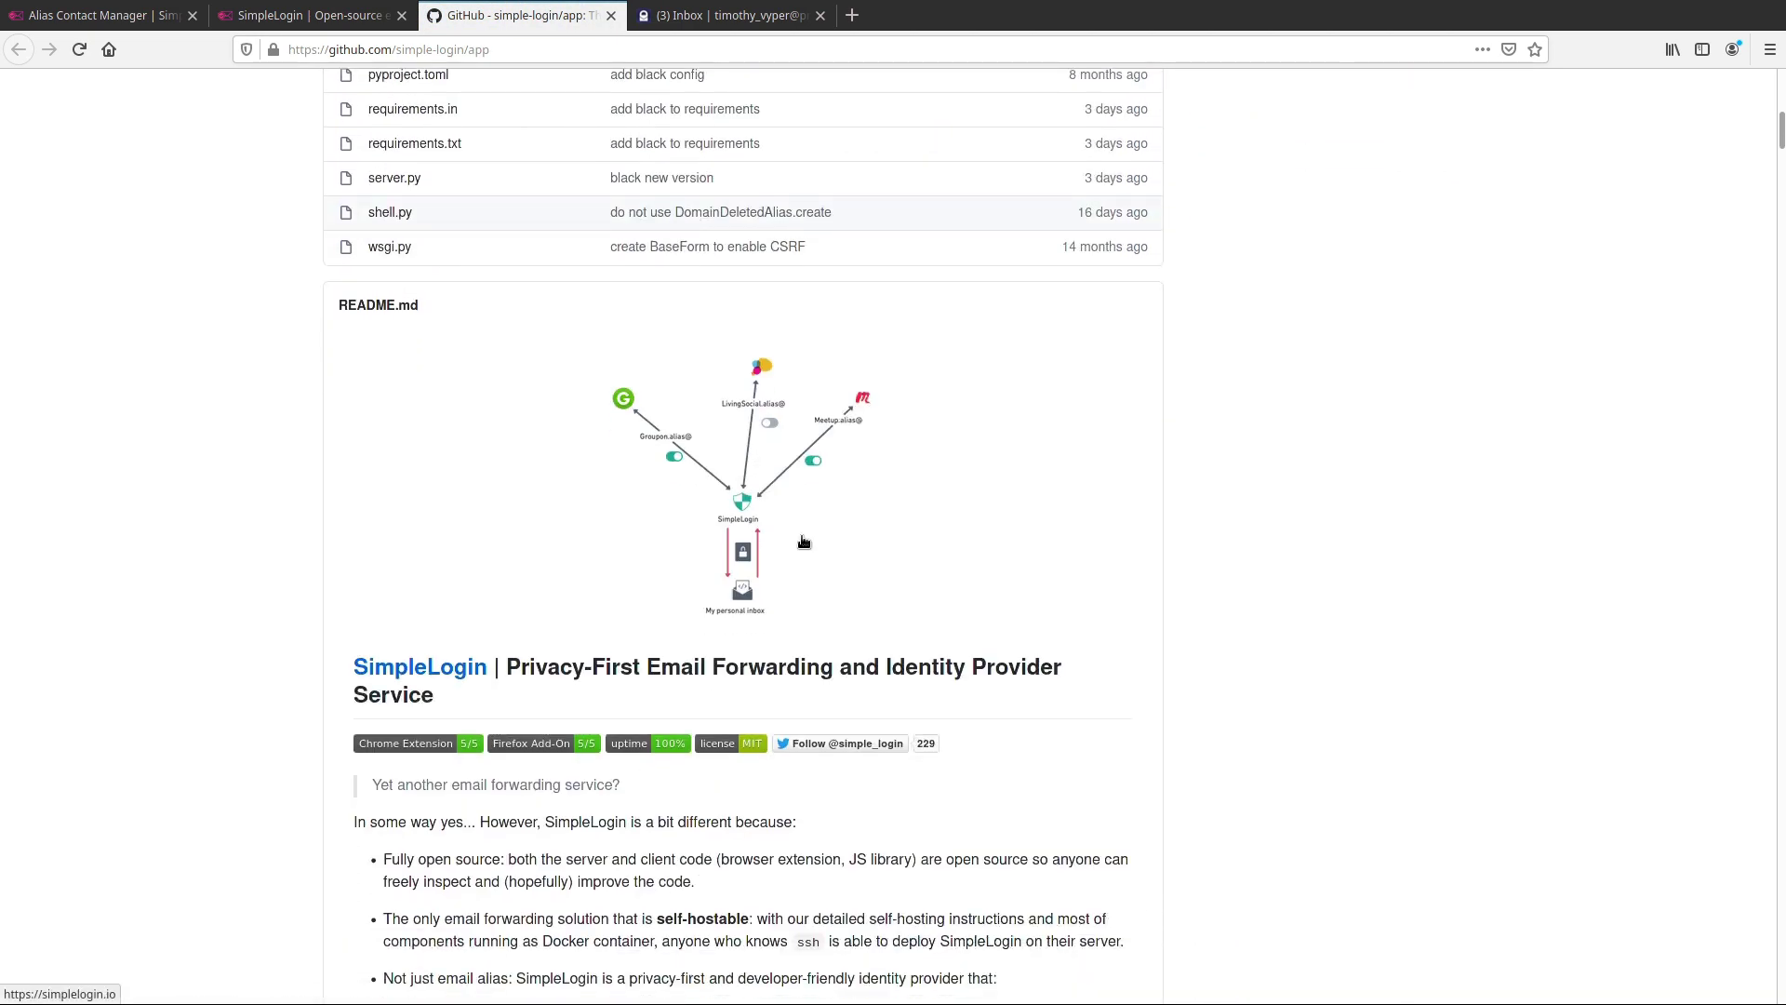
pyautogui.scroll(-7, 805, 535)
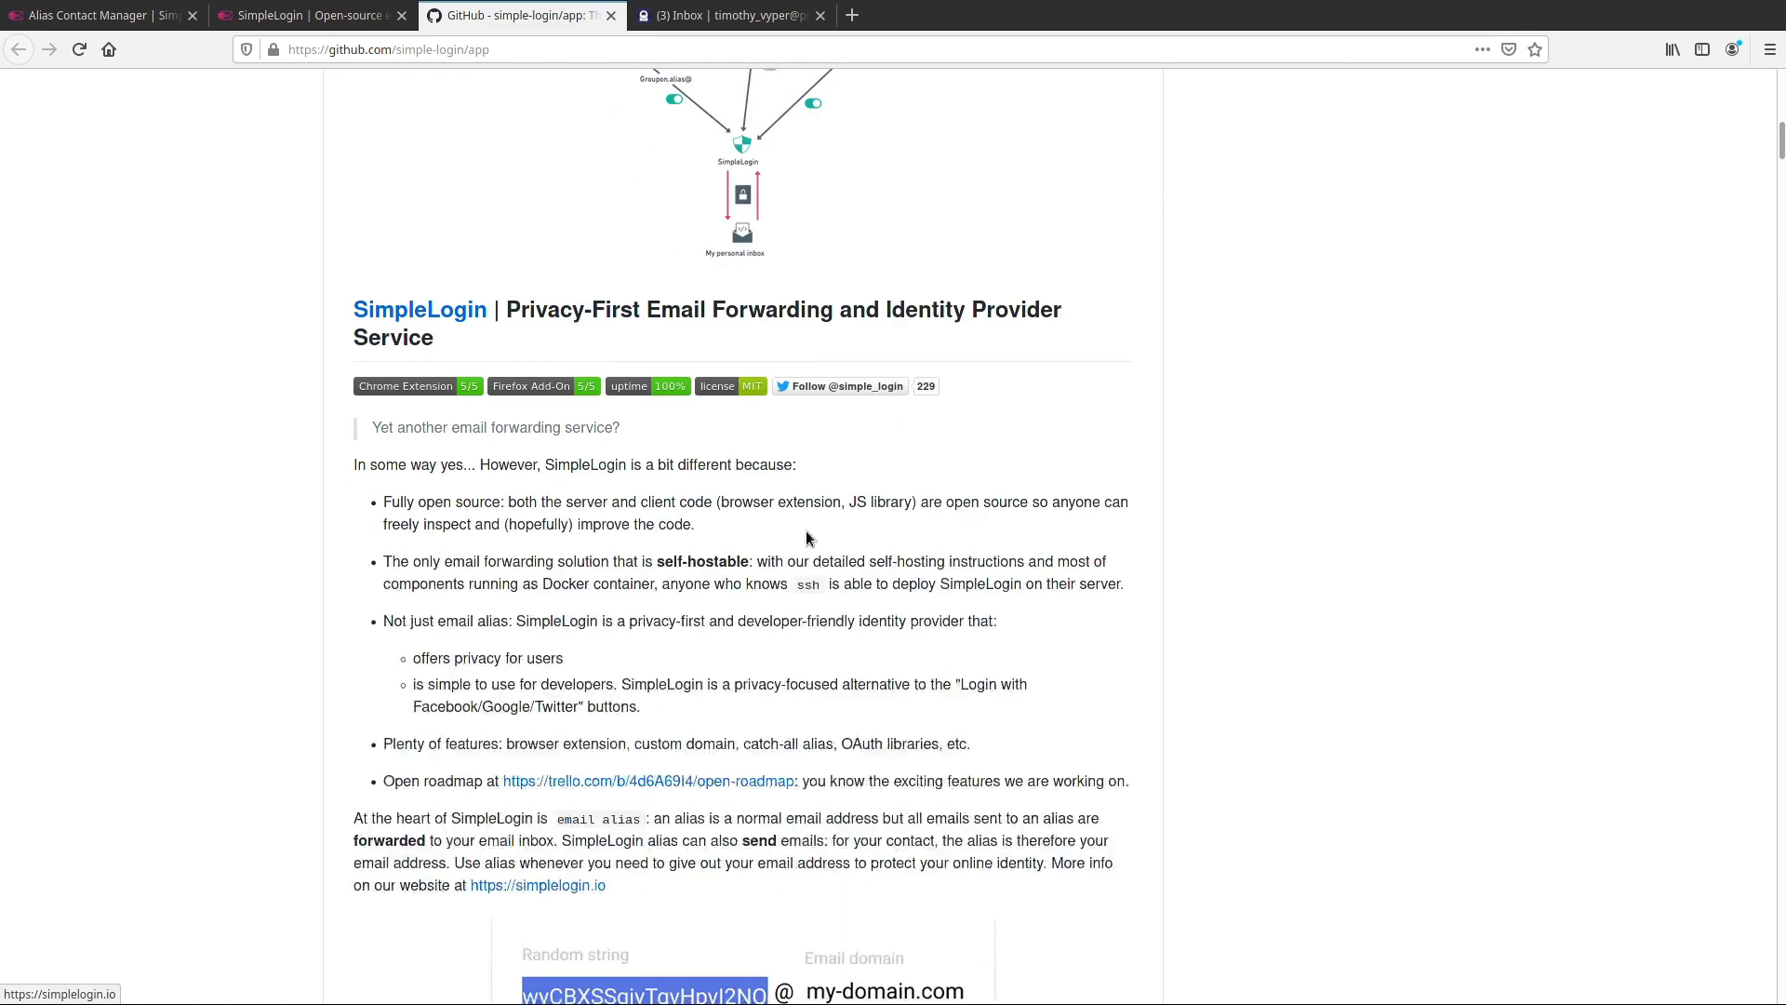
pyautogui.scroll(-7, 805, 532)
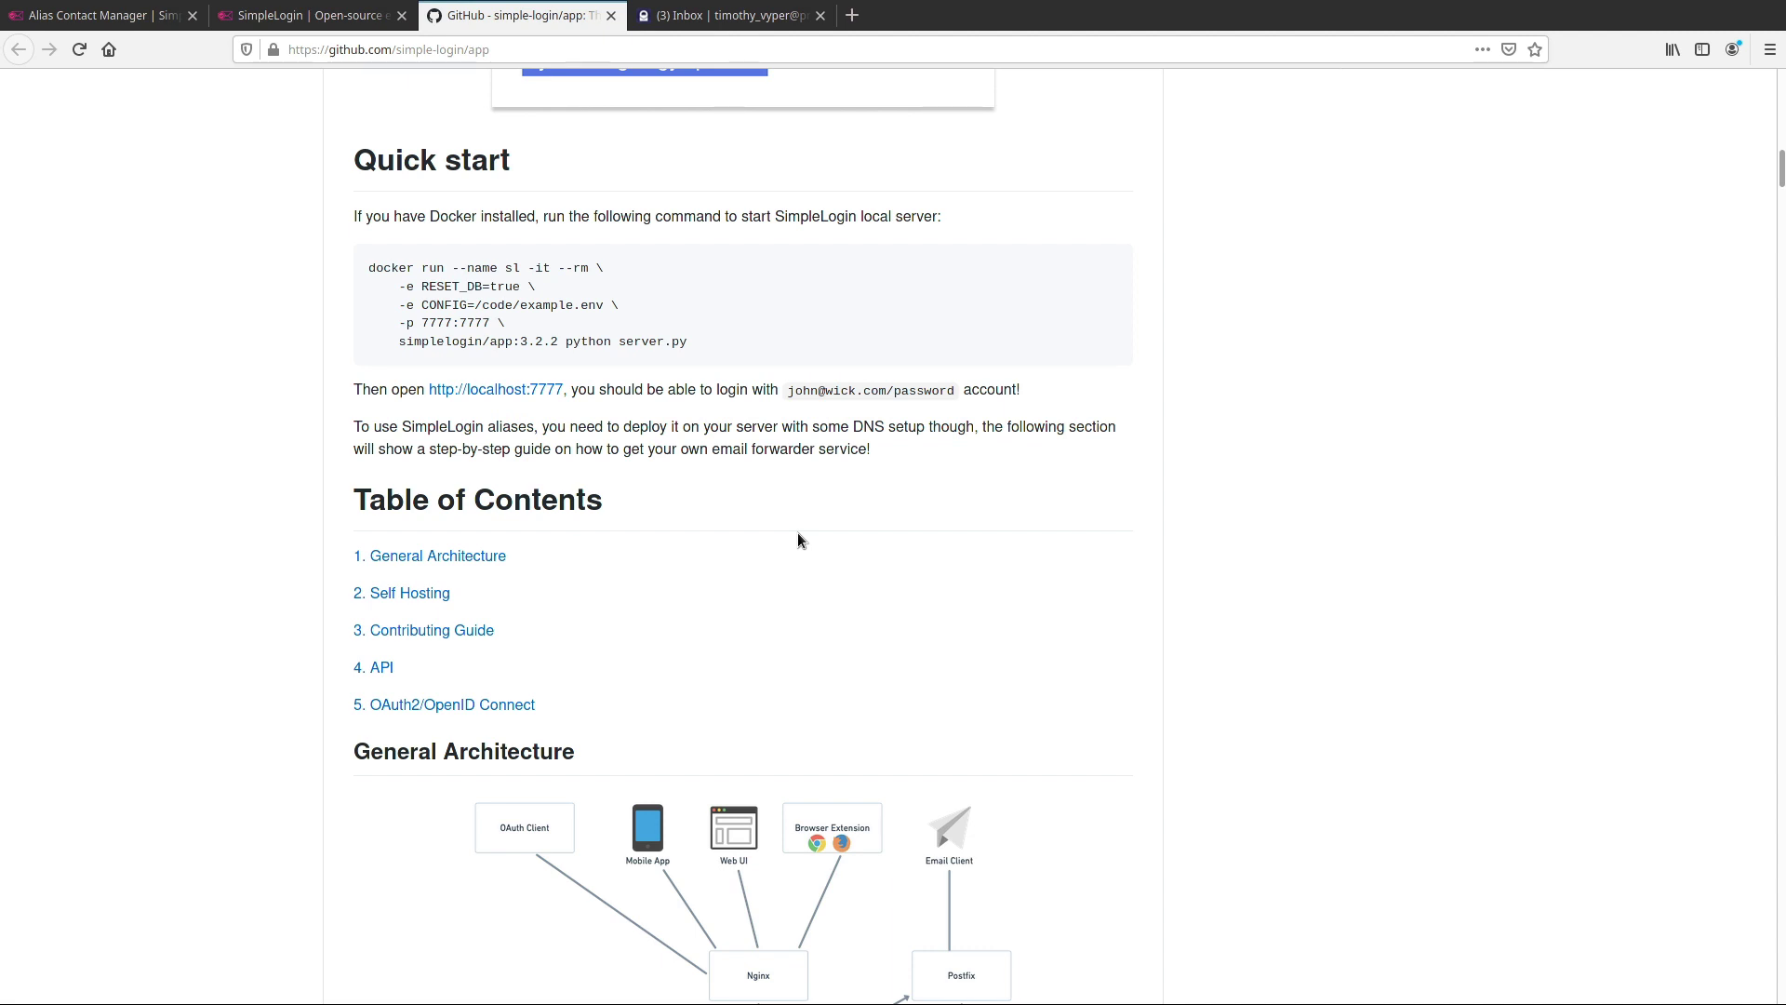
pyautogui.scroll(1, 798, 540)
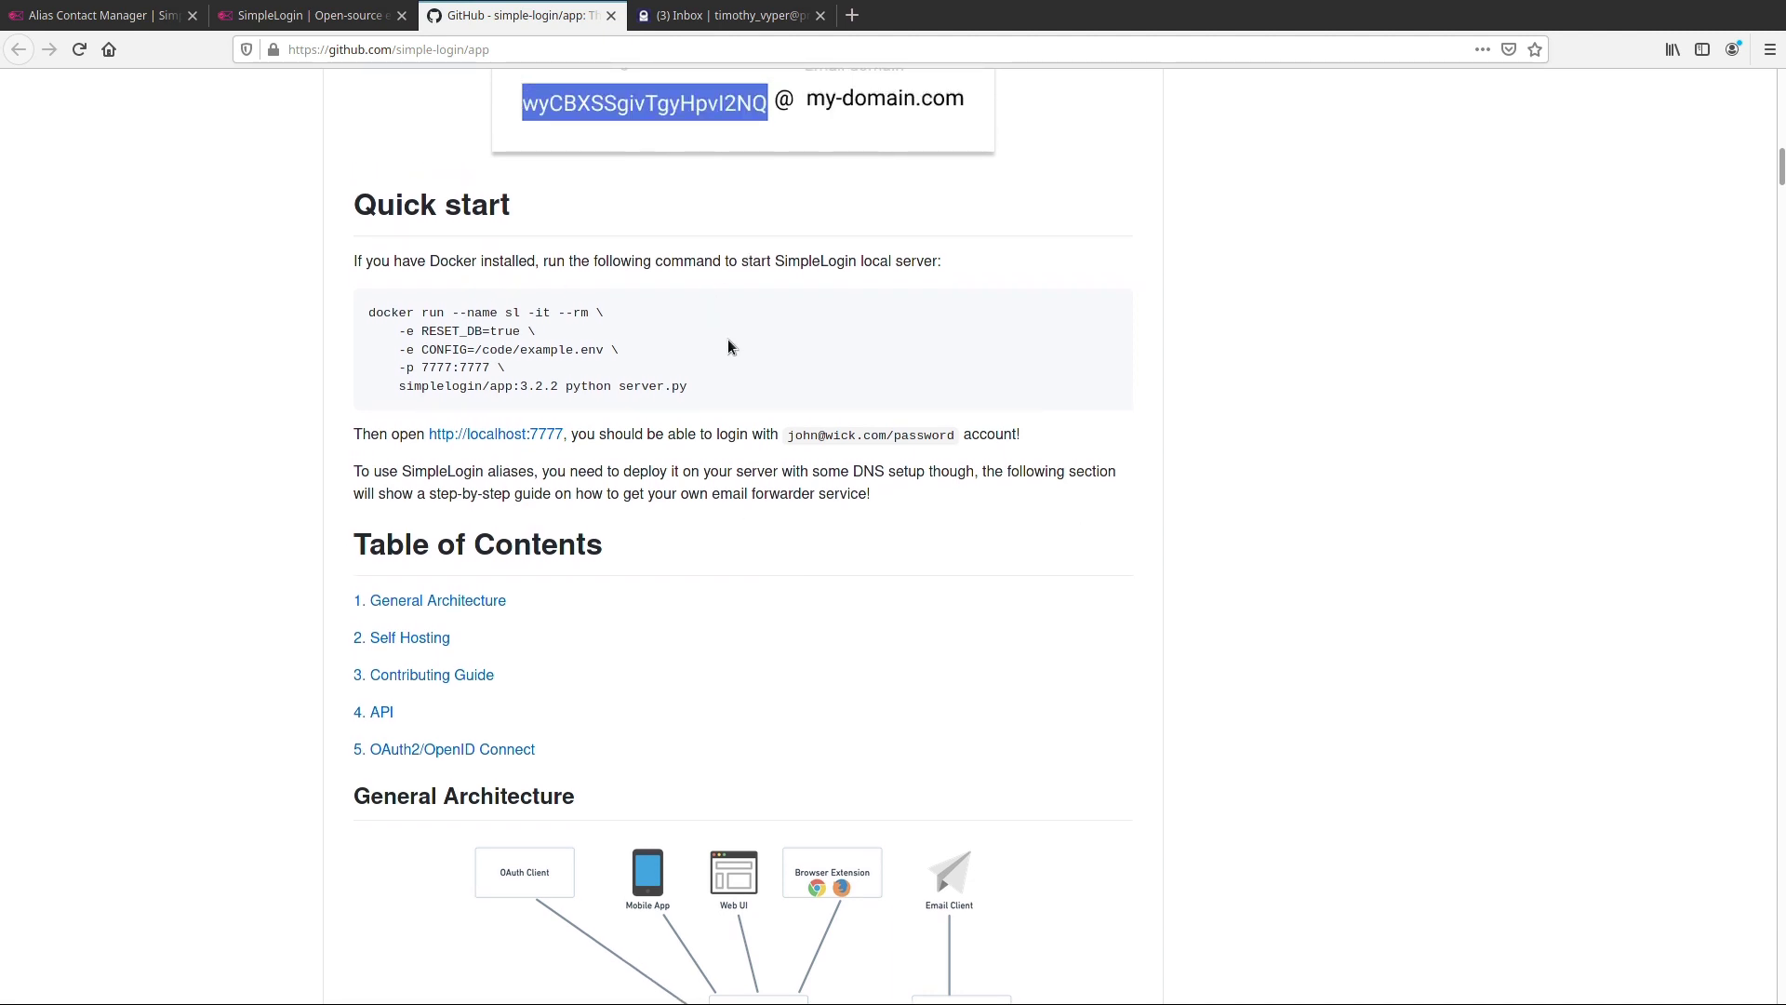
pyautogui.scroll(-5, 735, 354)
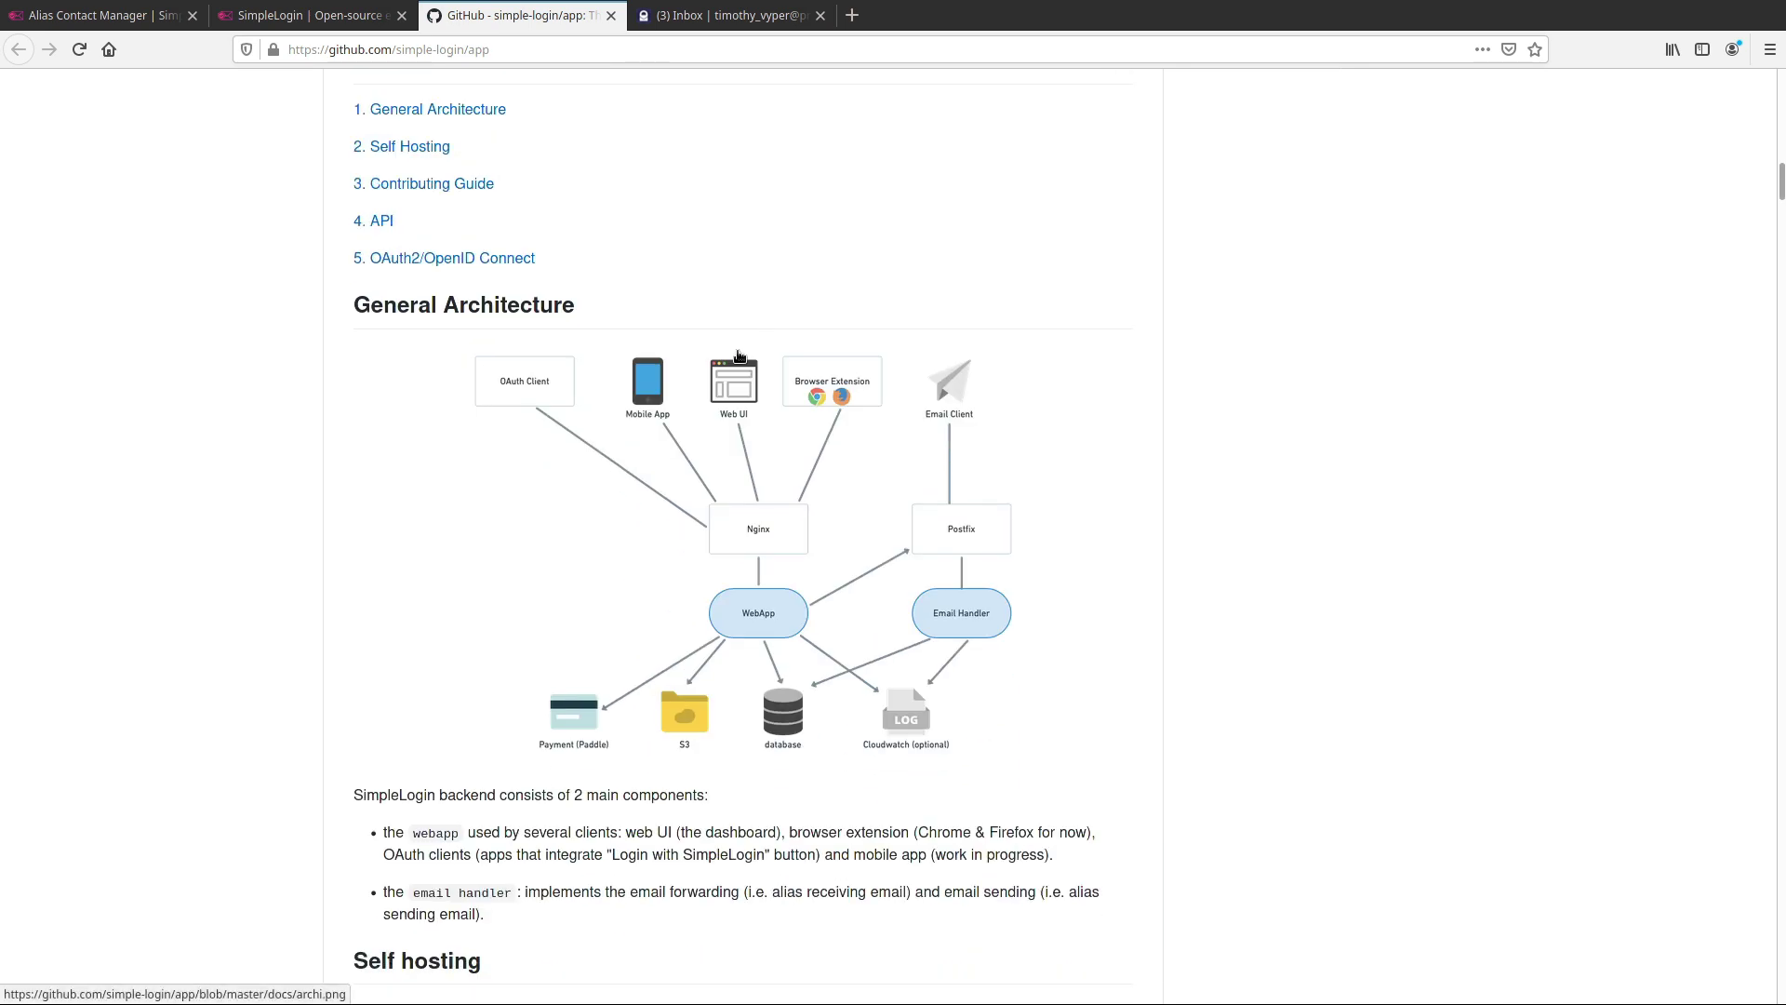
pyautogui.scroll(4, 739, 356)
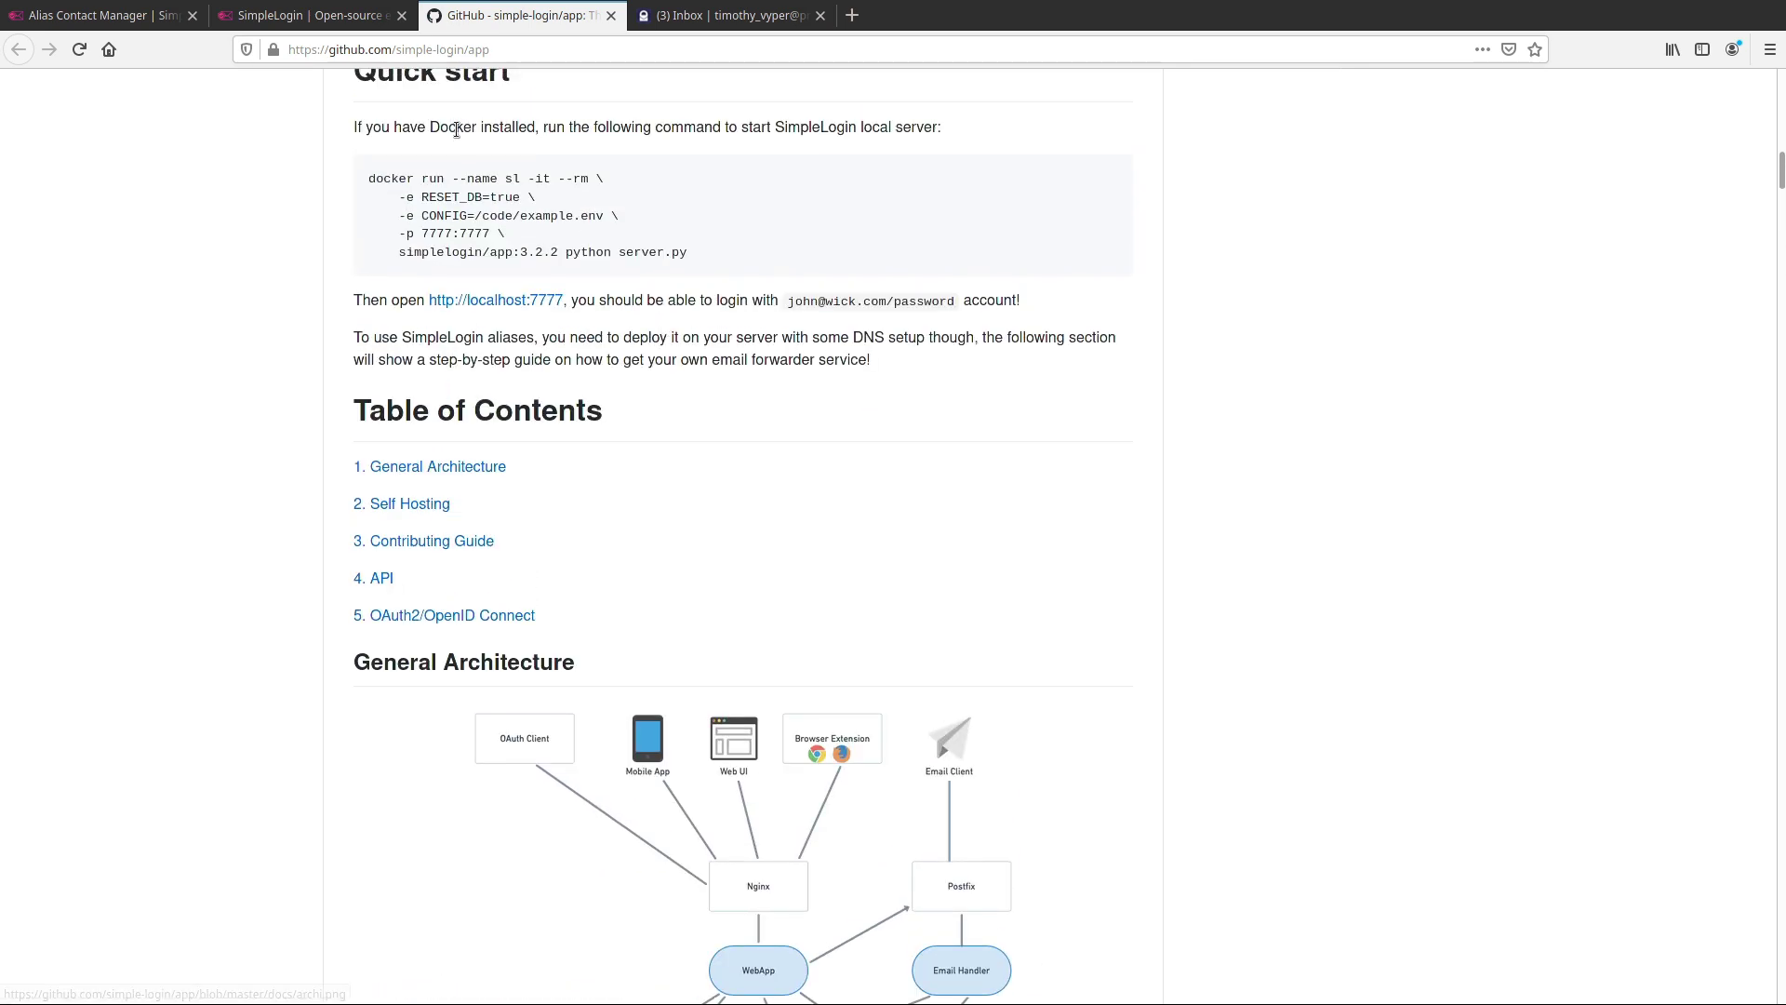
pyautogui.click(307, 15)
pyautogui.scroll(15, 607, 318)
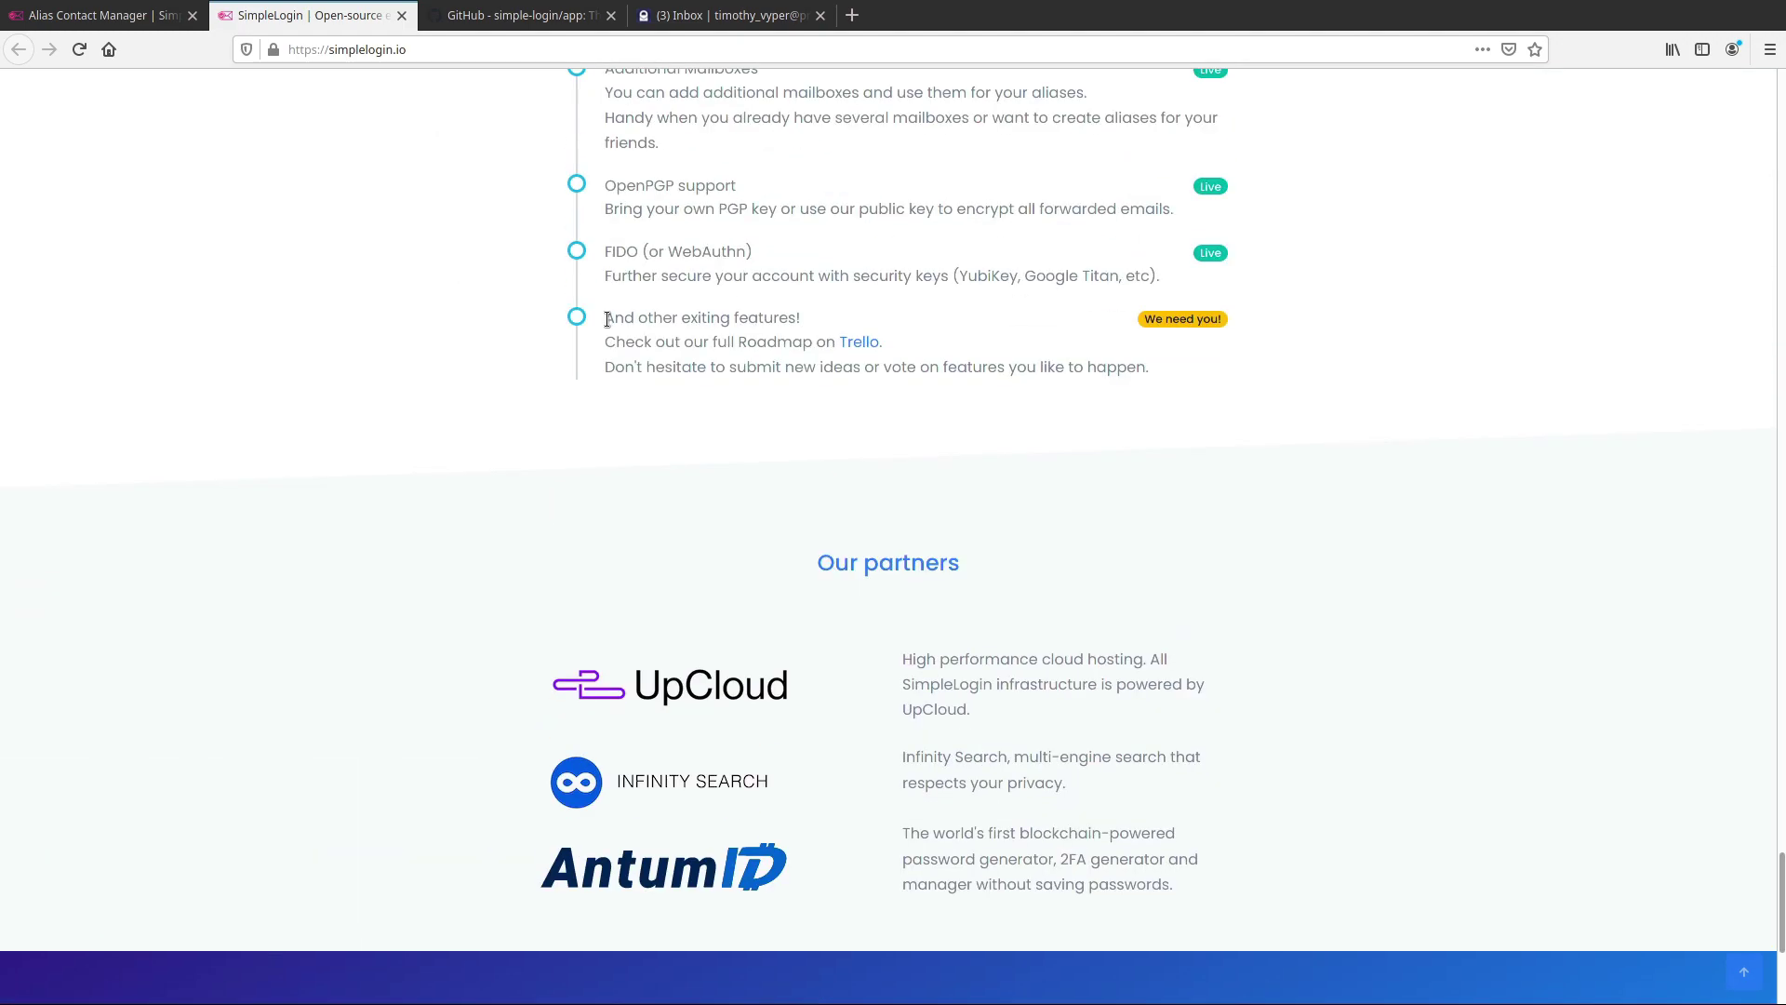
pyautogui.scroll(15, 578, 326)
pyautogui.scroll(15, 580, 332)
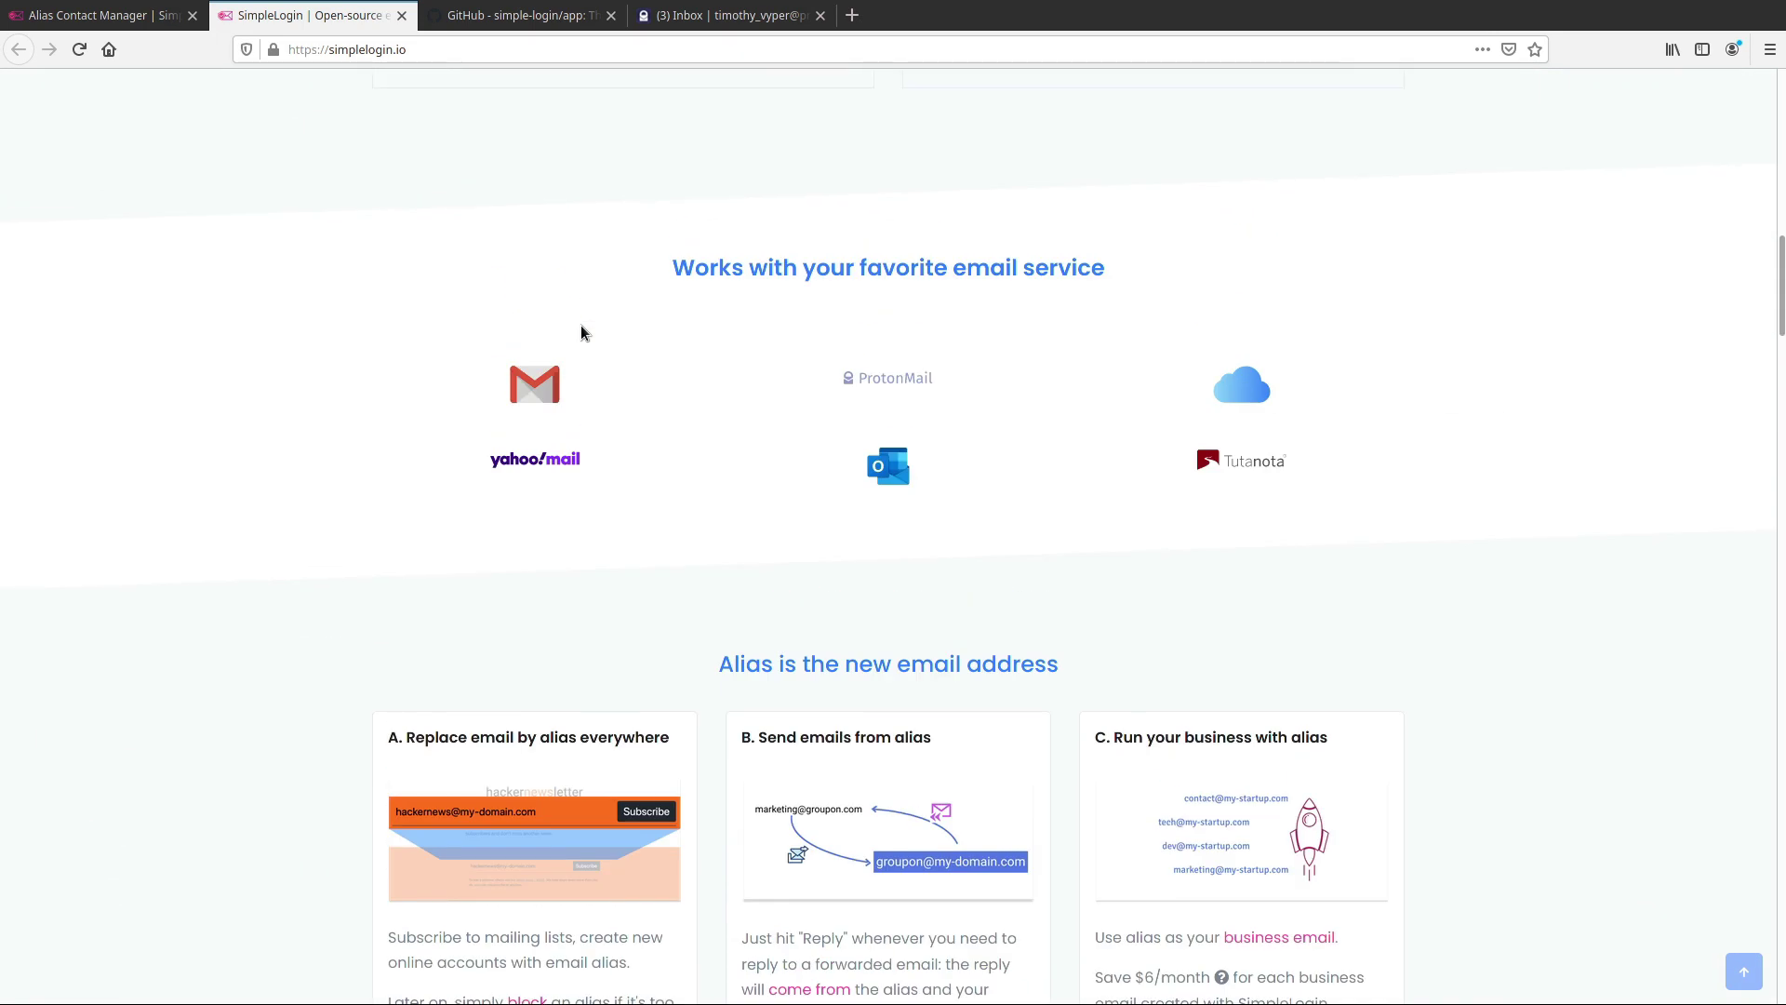
pyautogui.scroll(6, 581, 332)
pyautogui.scroll(2, 580, 332)
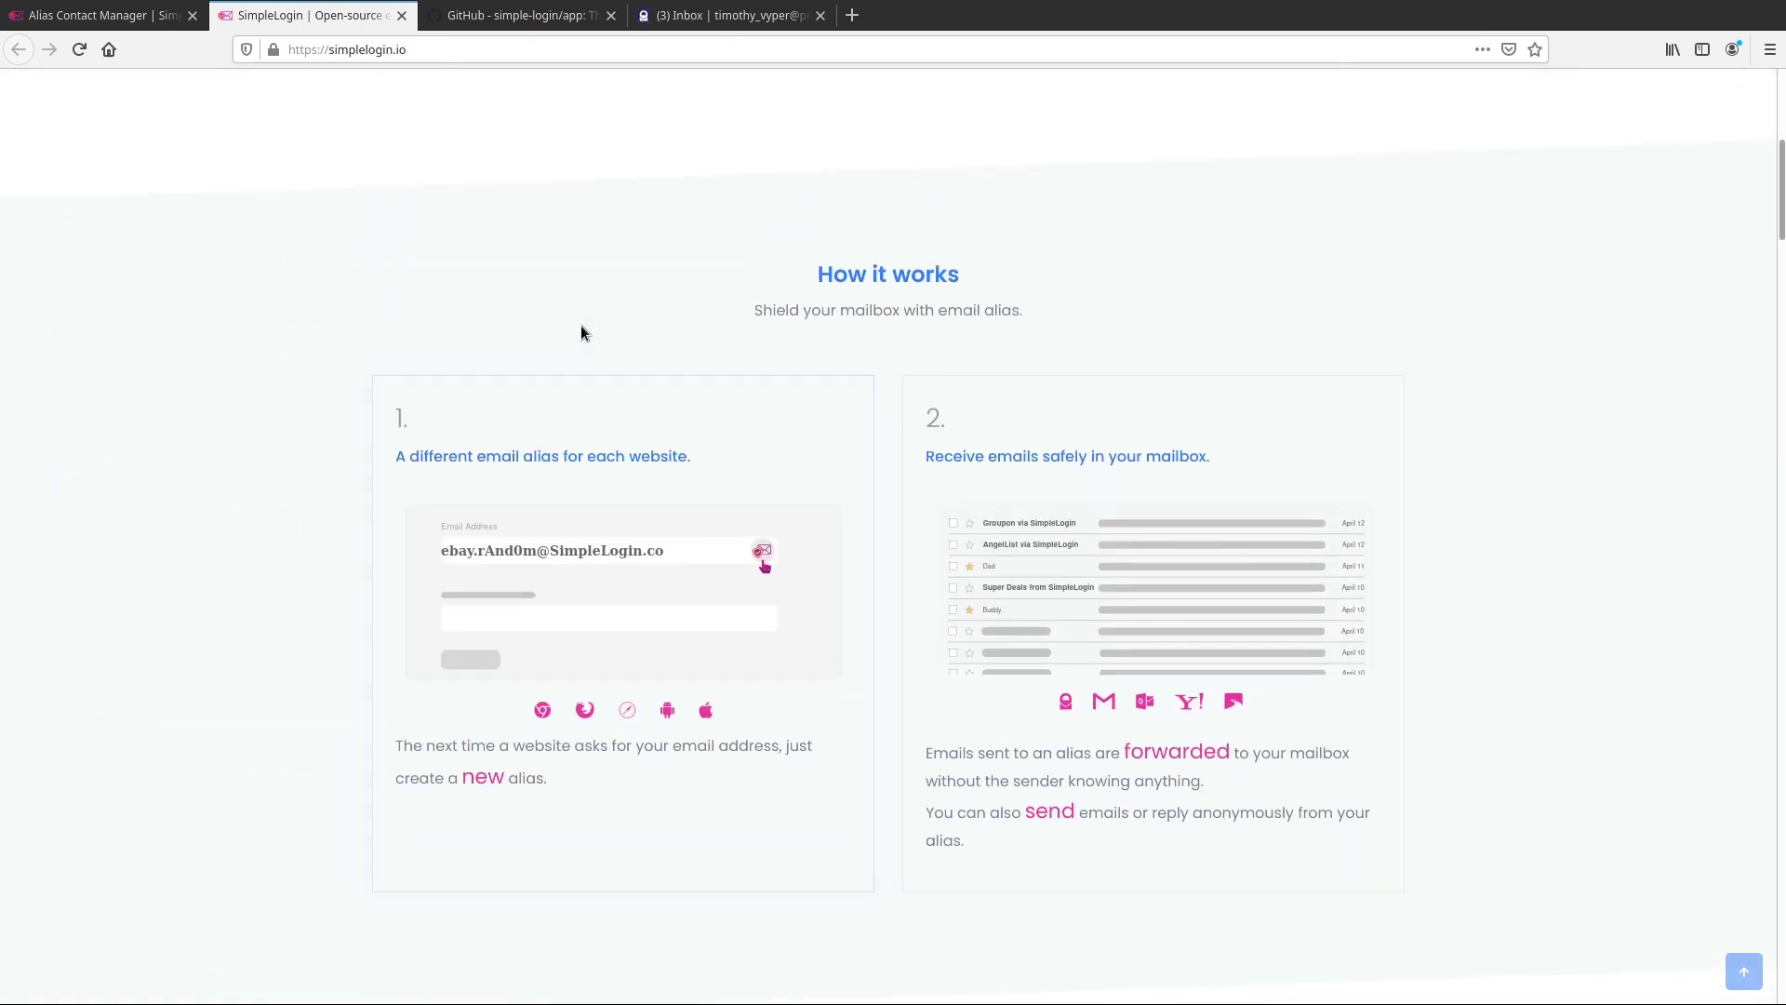